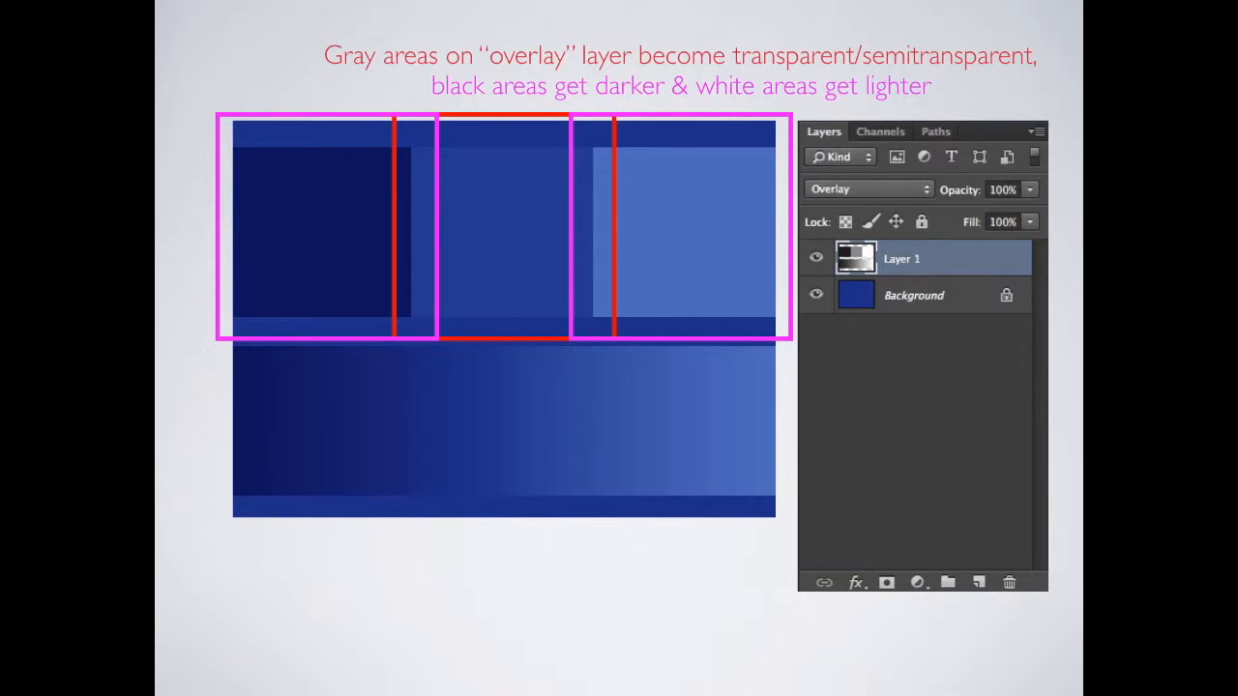
End the slideshow and return to the slide editor
key("Escape")
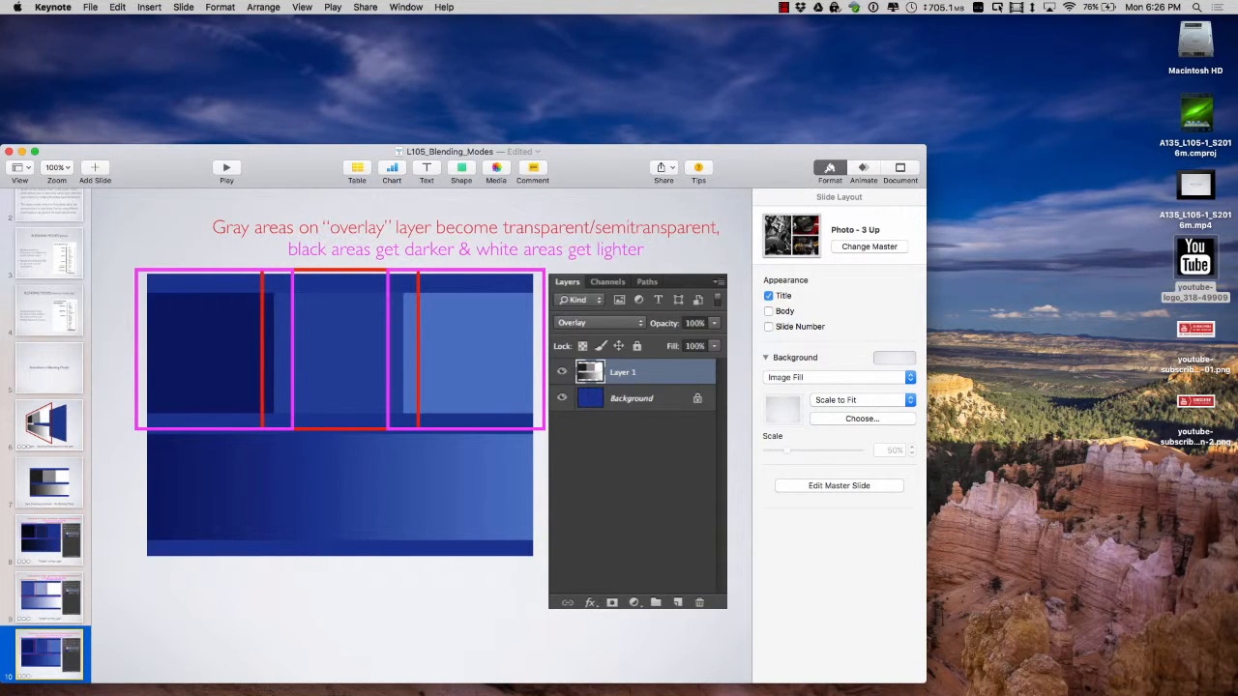
left_click(784, 8)
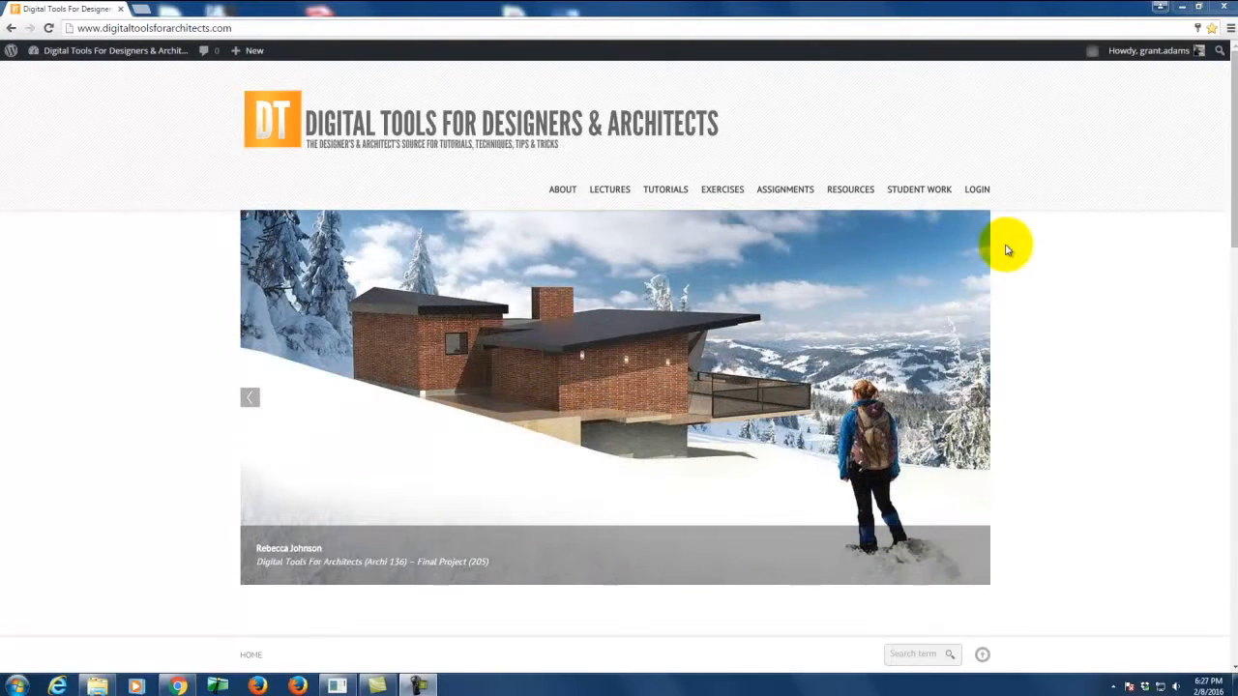
Open the Exercise 105 page from the Spring 2016 A135 exercises and bring up the options for the PS – Blending Modes.psd link
mouse_move(921, 192)
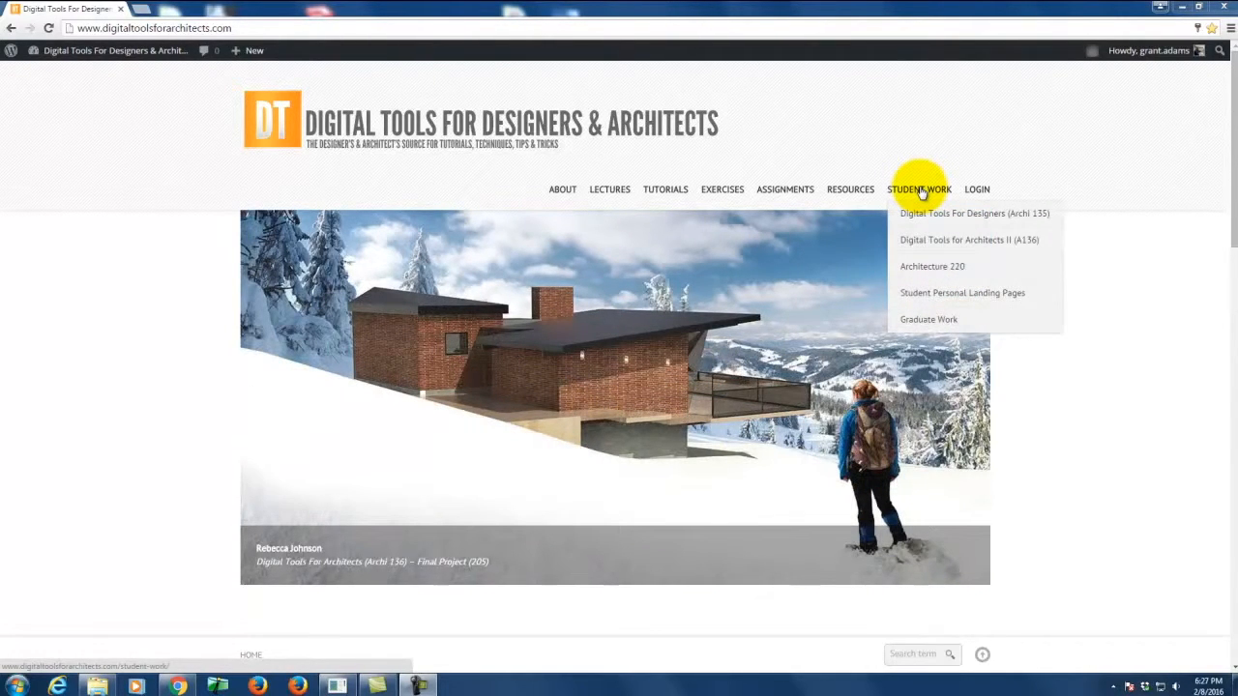
mouse_move(671, 189)
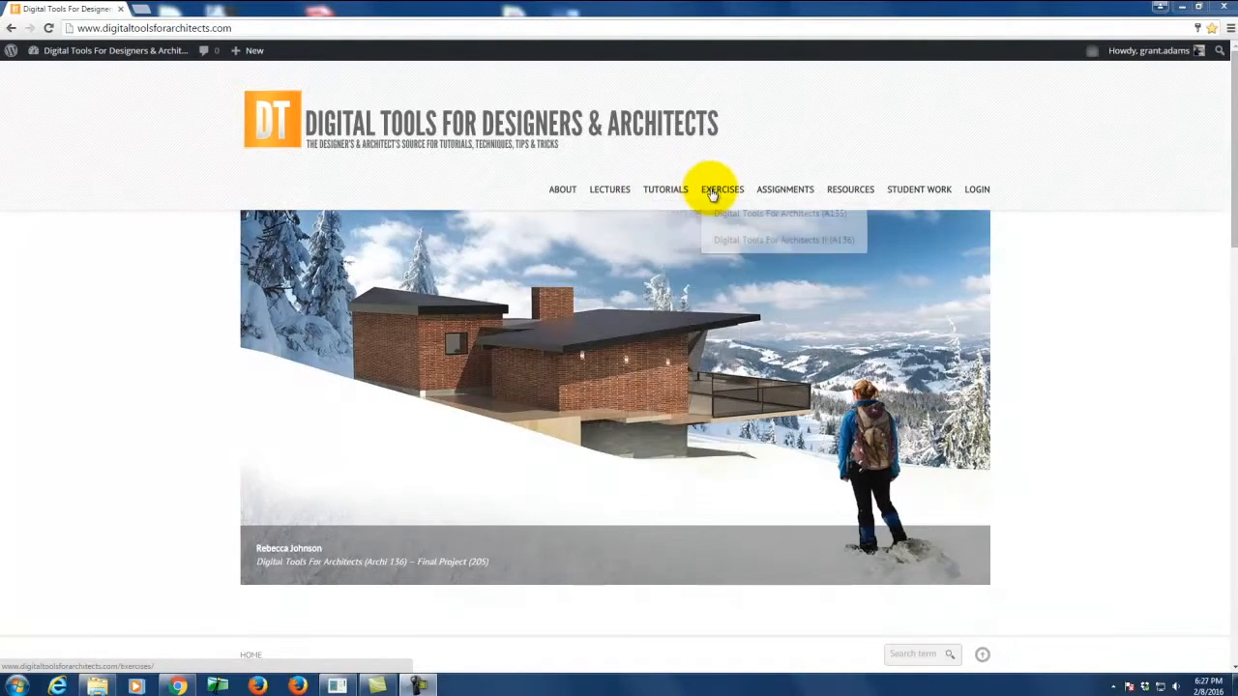
mouse_move(710, 191)
mouse_move(727, 219)
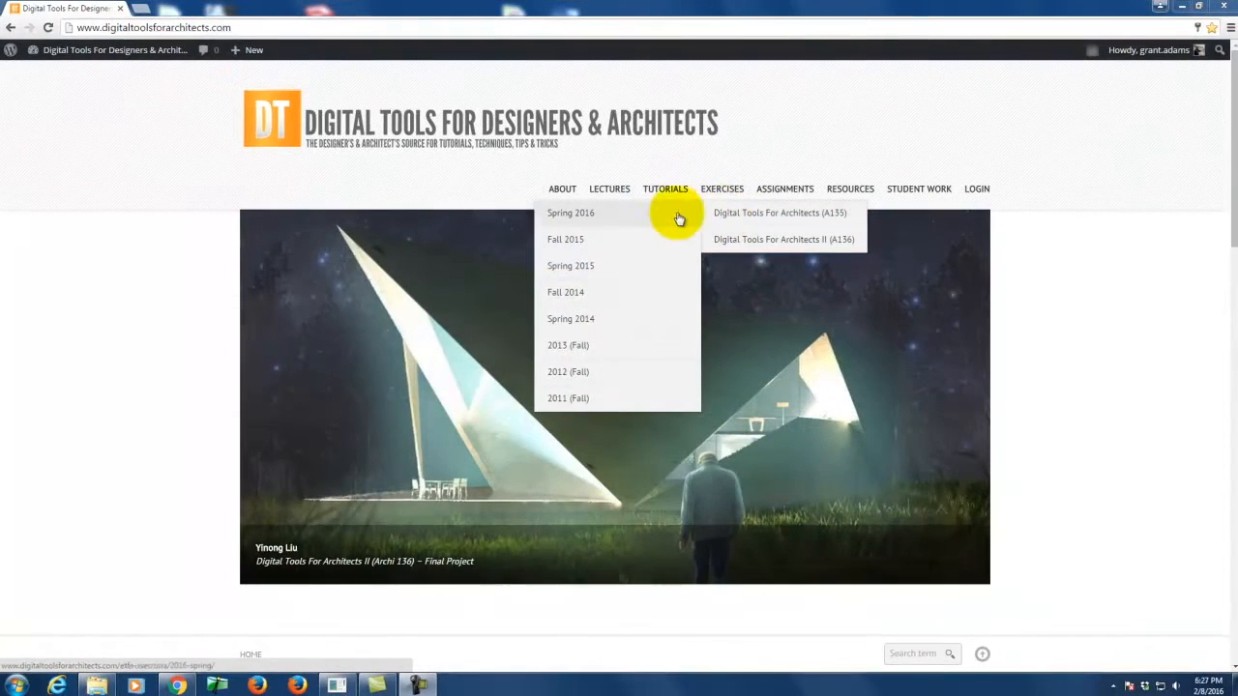
left_click(656, 217)
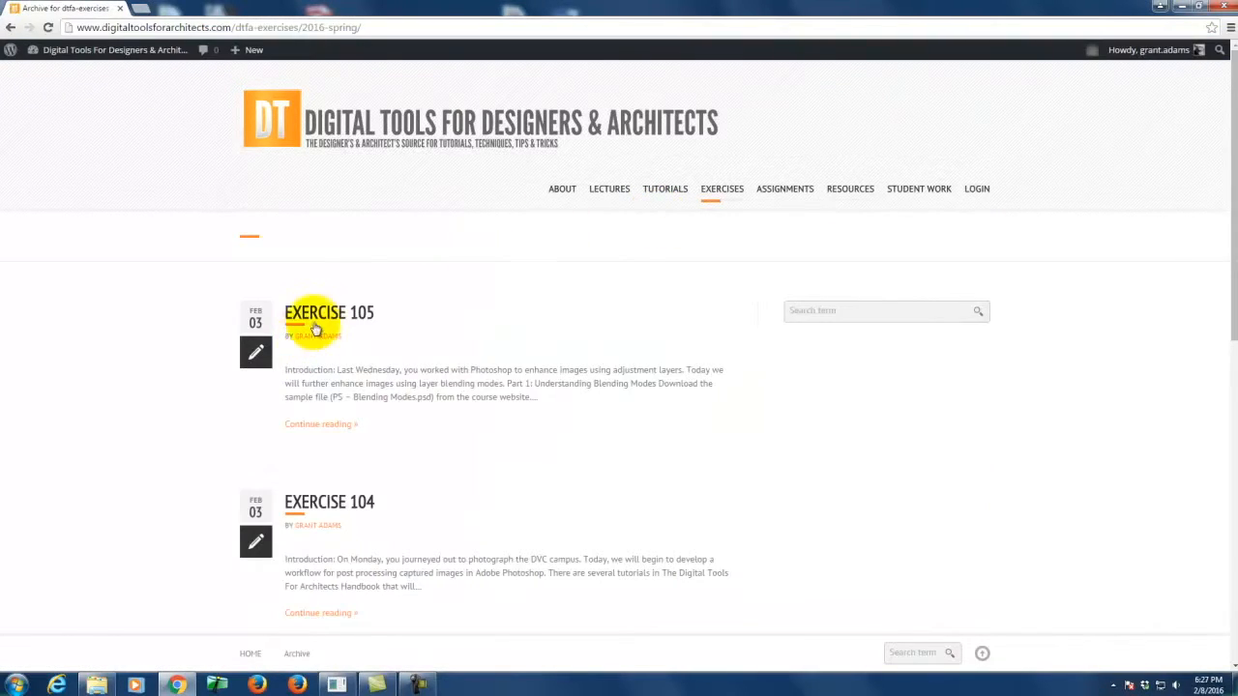
left_click(325, 316)
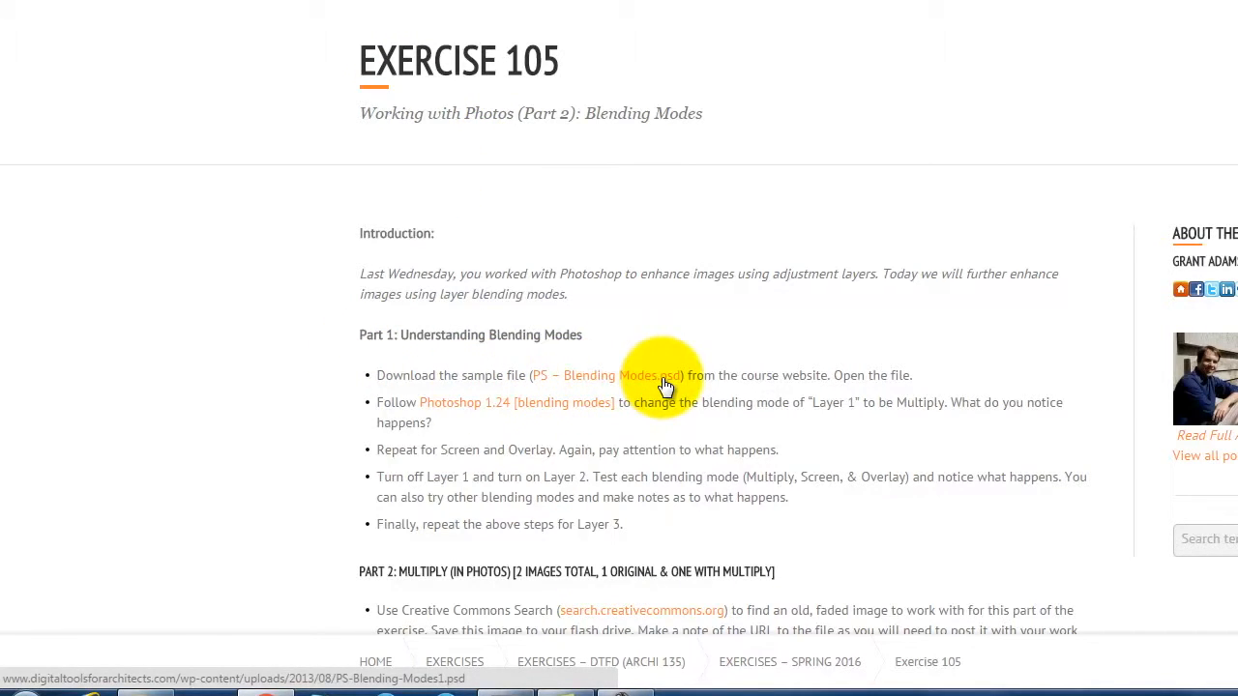
right_click(602, 377)
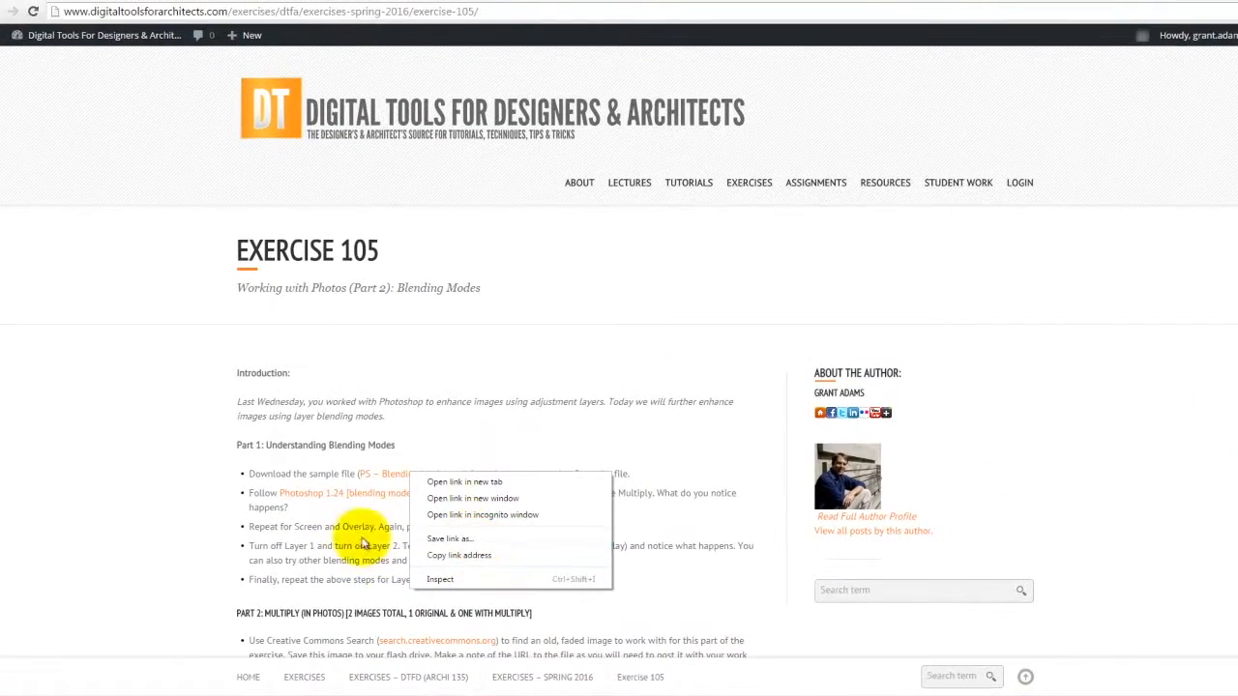
Browse the Bluestone (E:) drive through Dropbox and A135 Exercises to the folder containing PS-Blending-Modes1
left_click(11, 683)
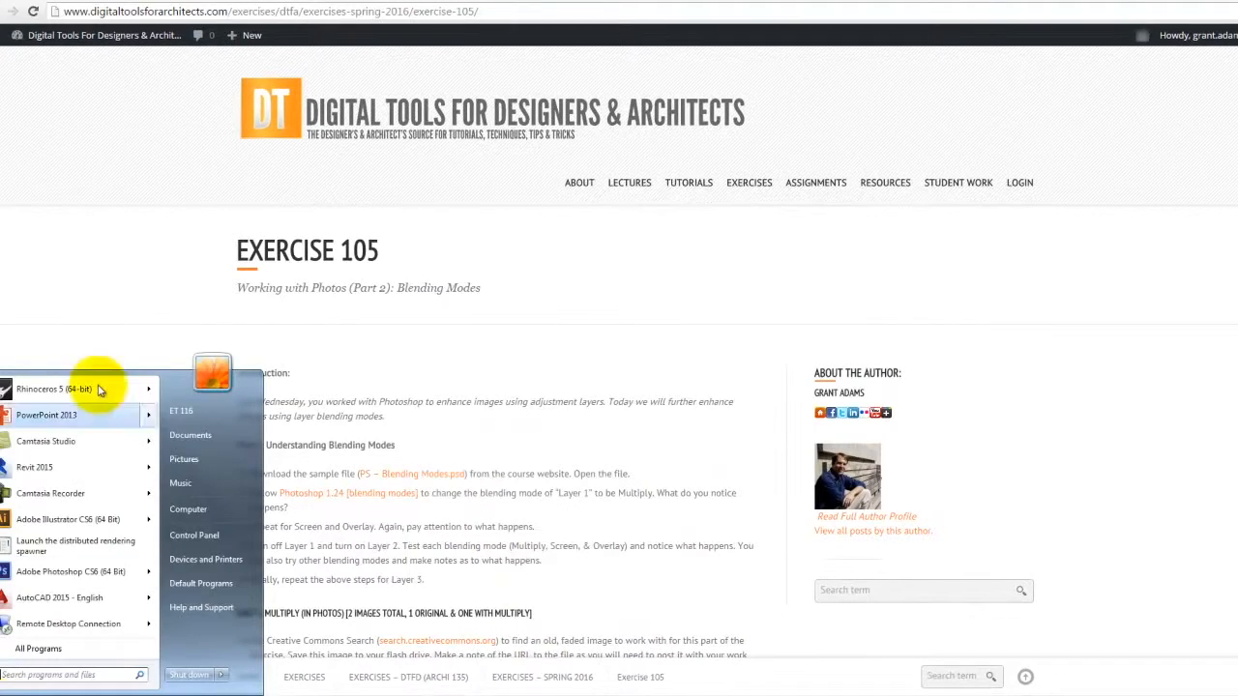
left_click(225, 518)
left_click(740, 116)
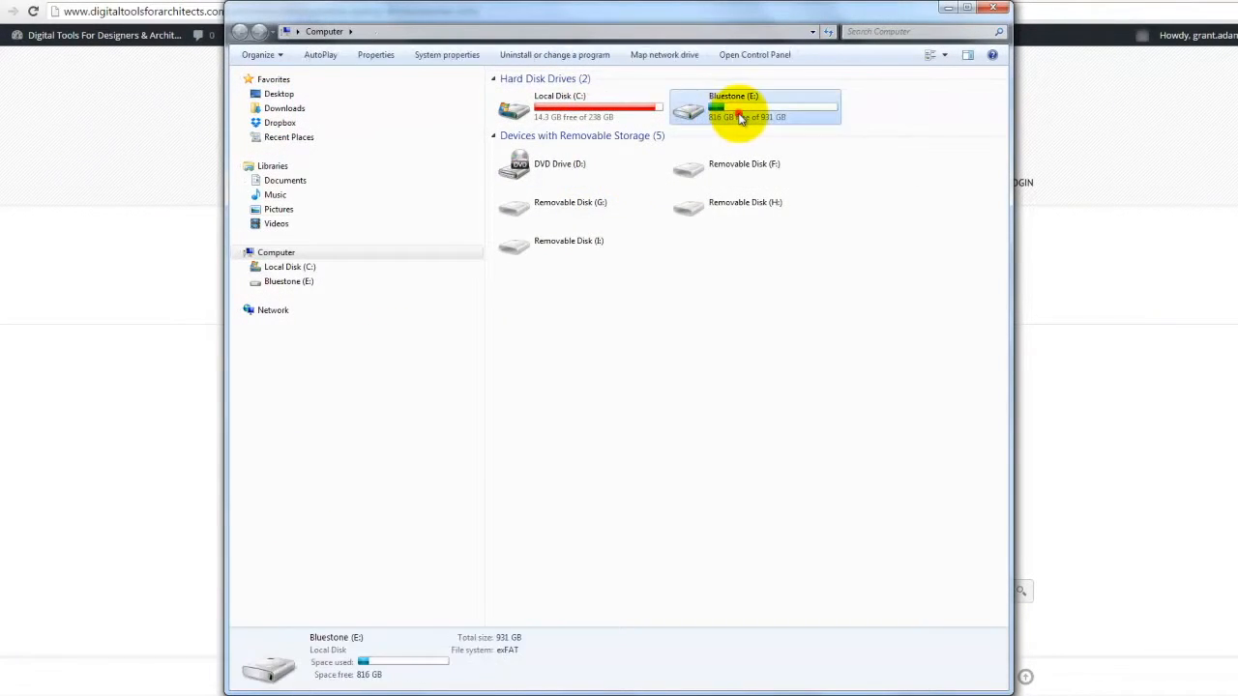
double_click(740, 116)
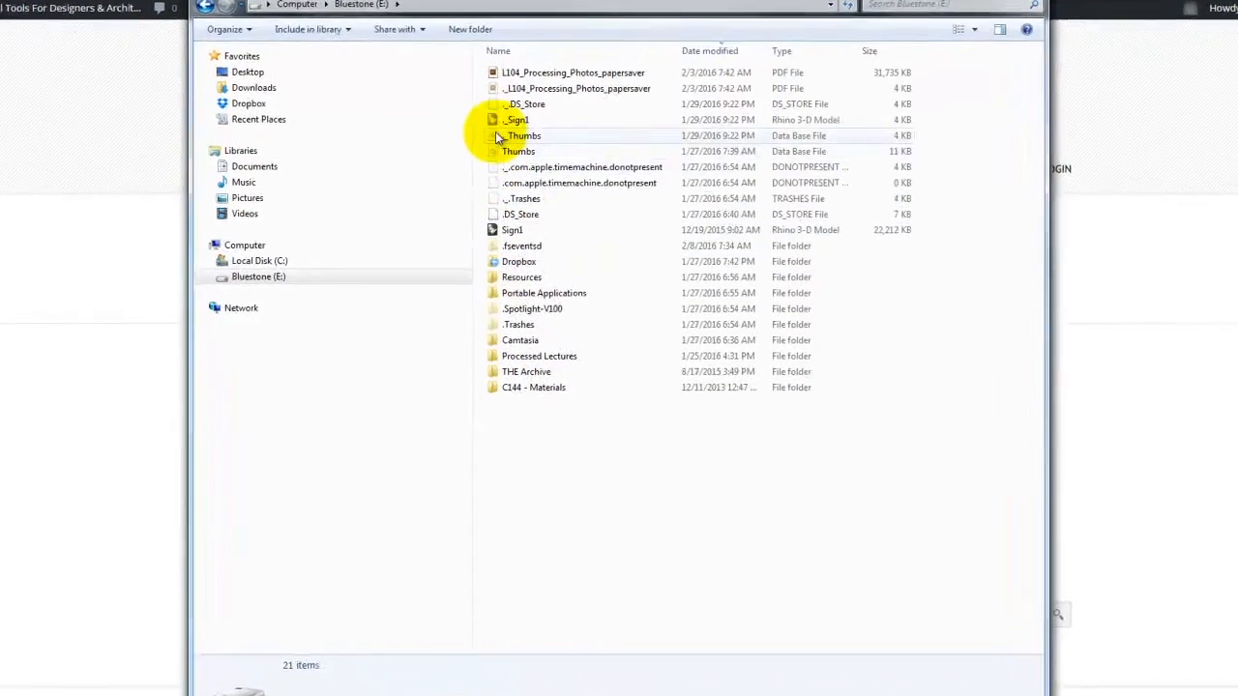
double_click(513, 259)
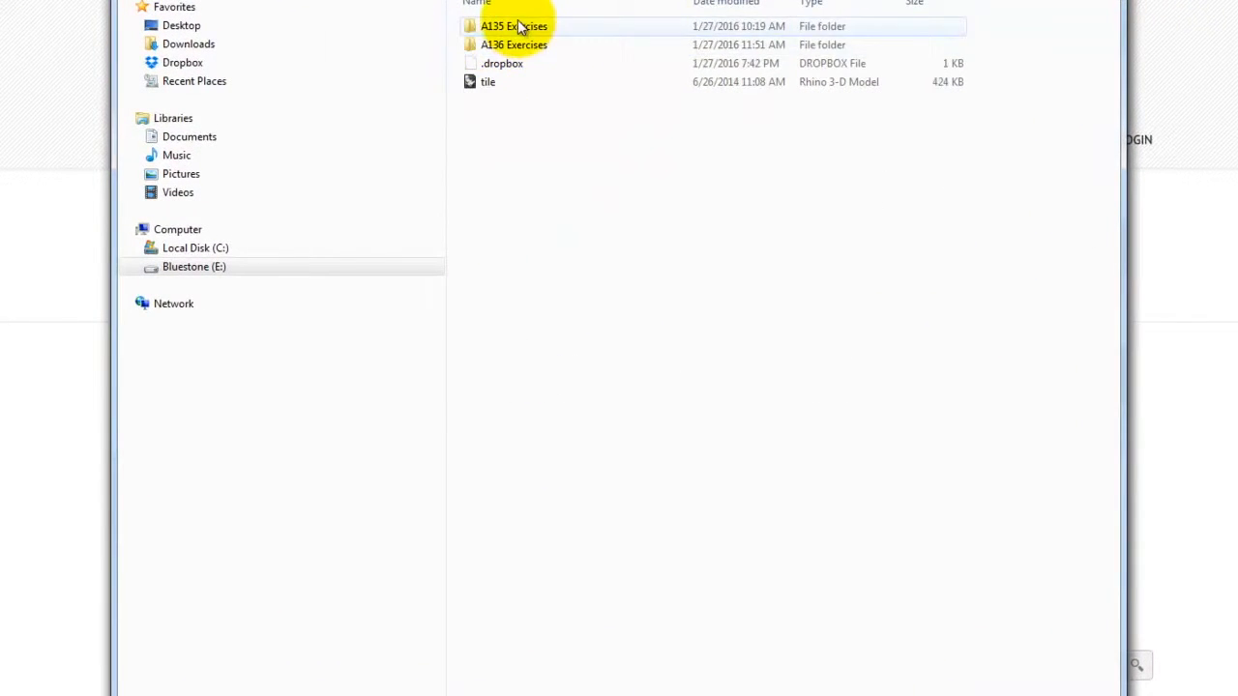
double_click(518, 26)
double_click(494, 63)
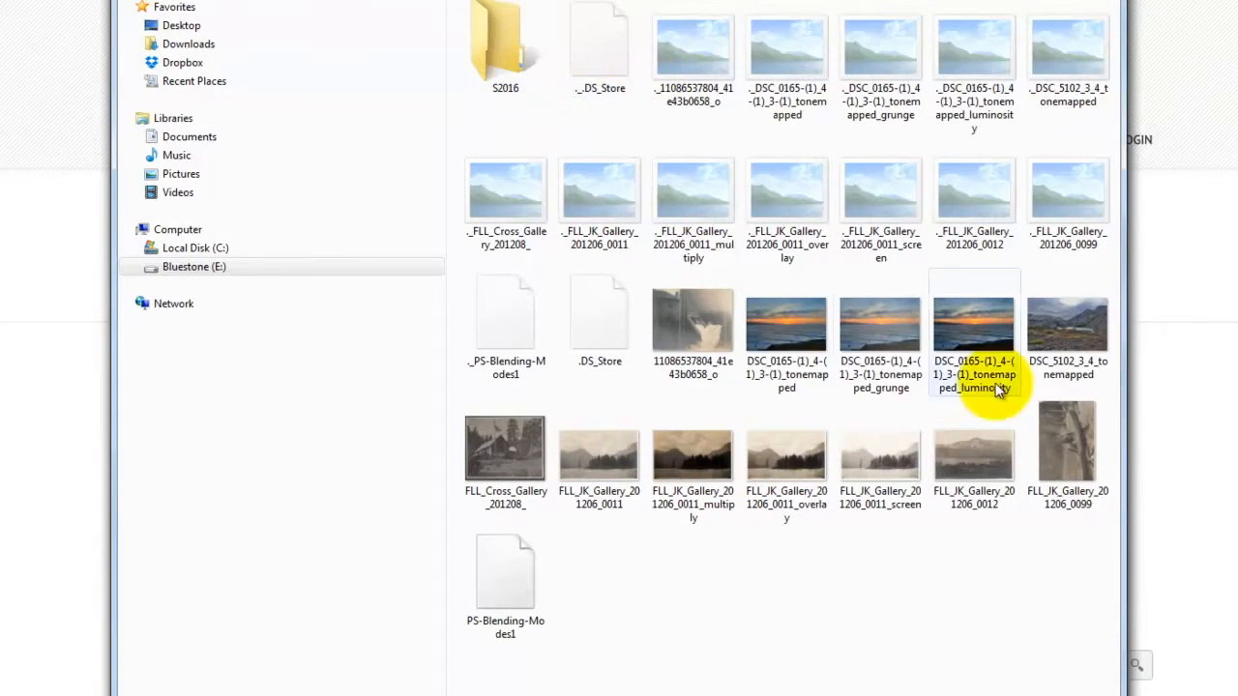
left_click(505, 324)
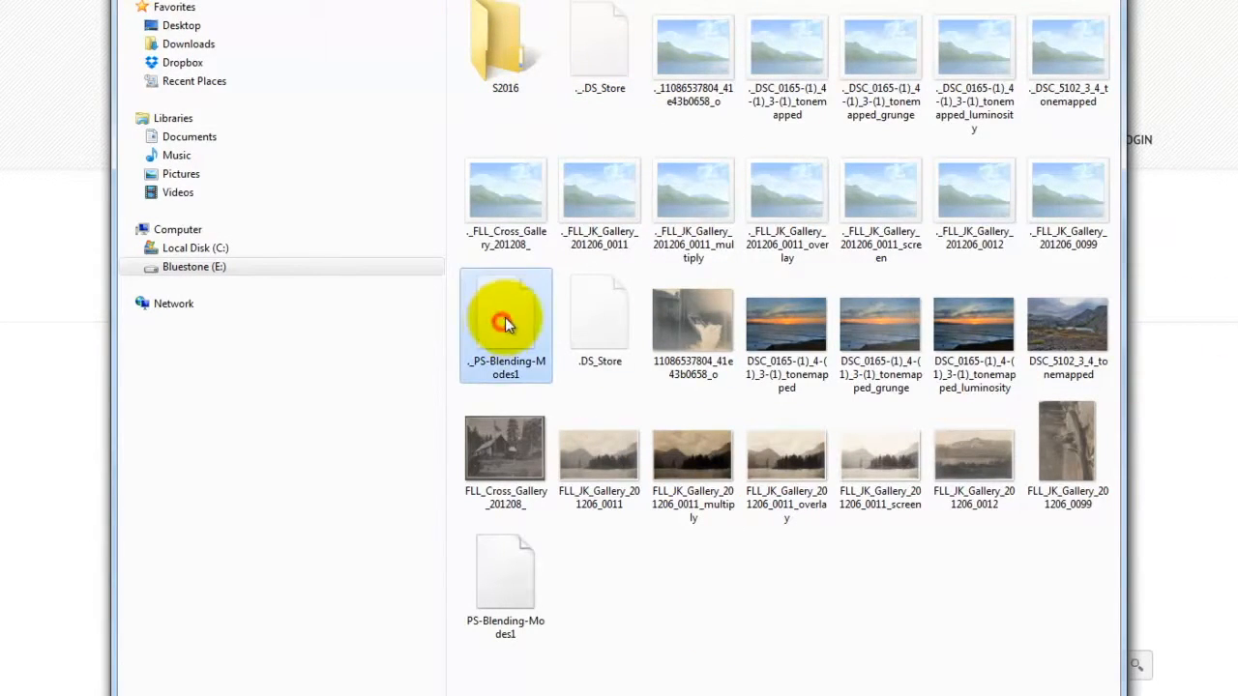
right_click(505, 323)
mouse_move(576, 368)
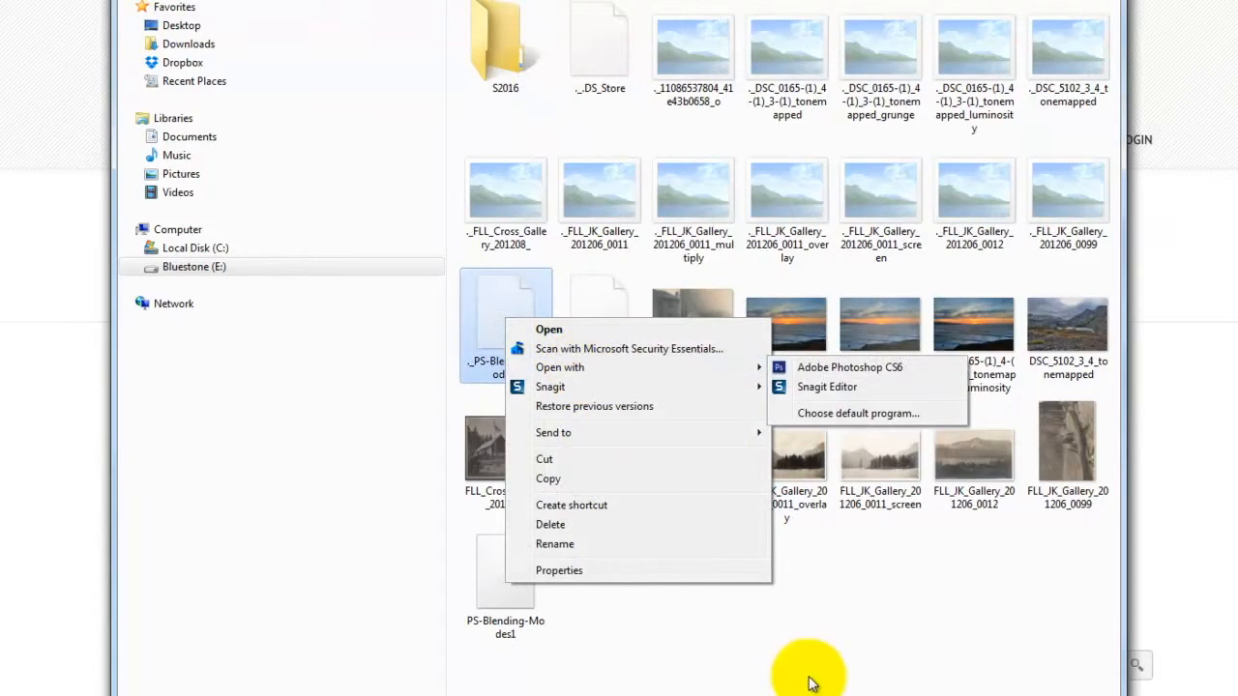
left_click(884, 693)
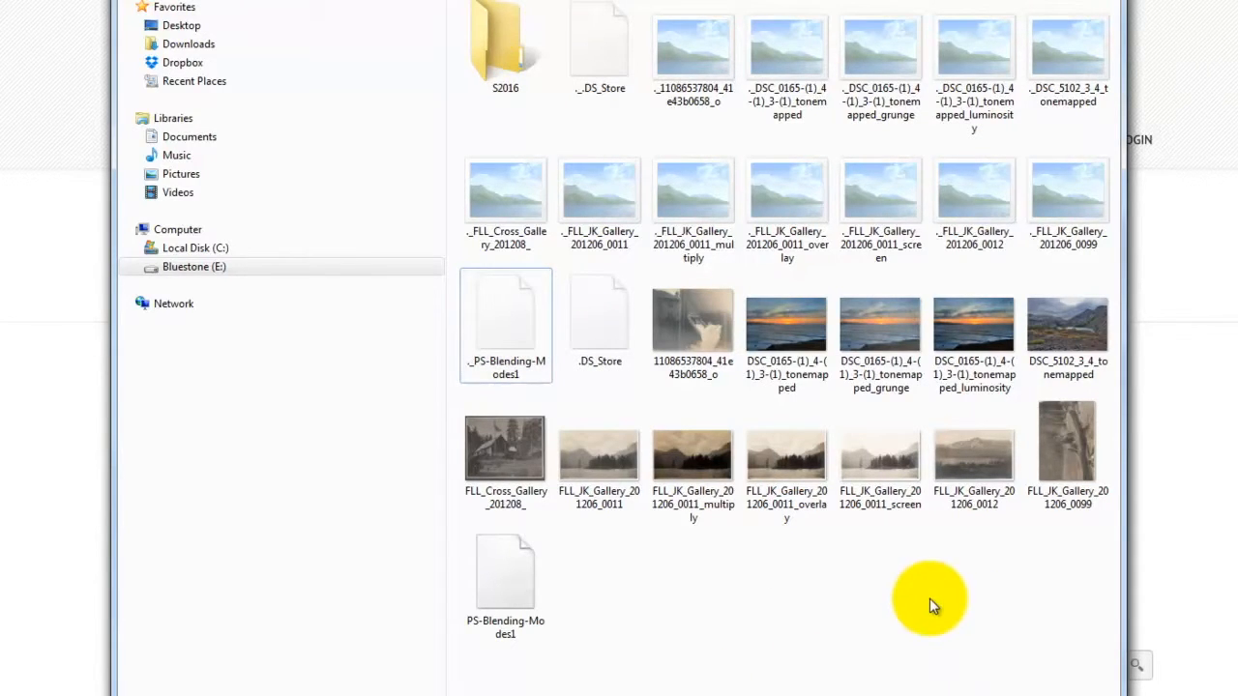
Open the PS-Blending-Modes1 file with Adobe Photoshop CS6
left_click(486, 585)
right_click(493, 580)
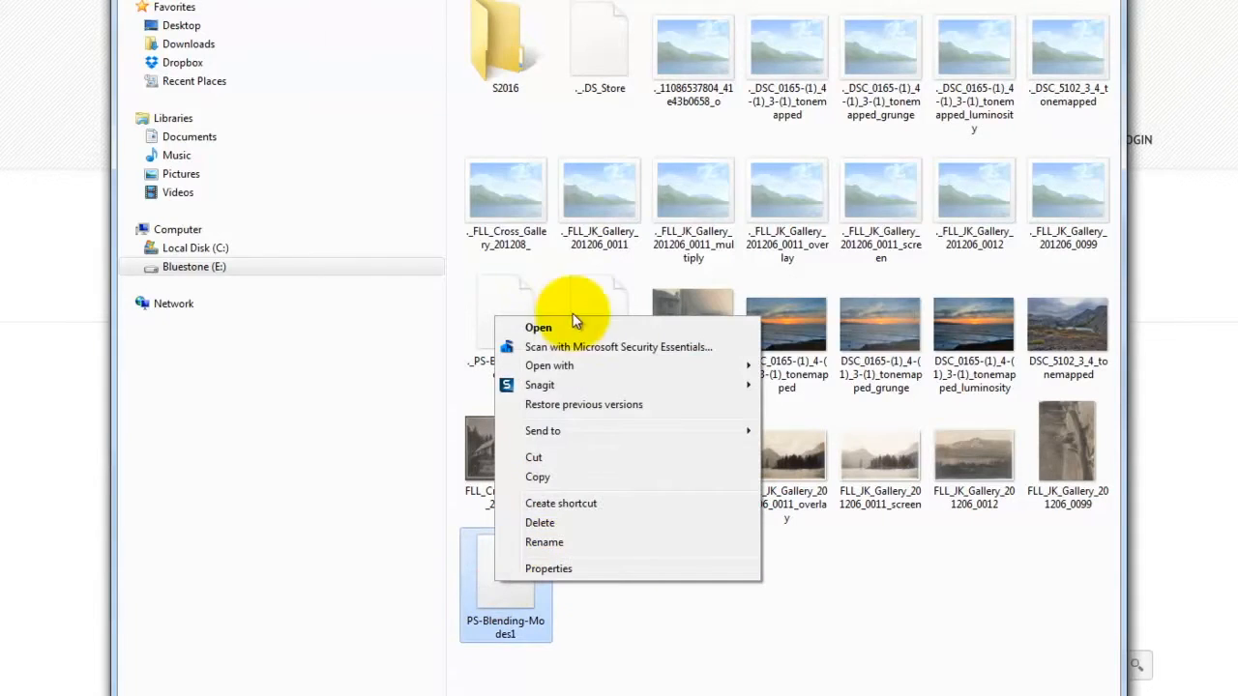
mouse_move(579, 367)
left_click(842, 367)
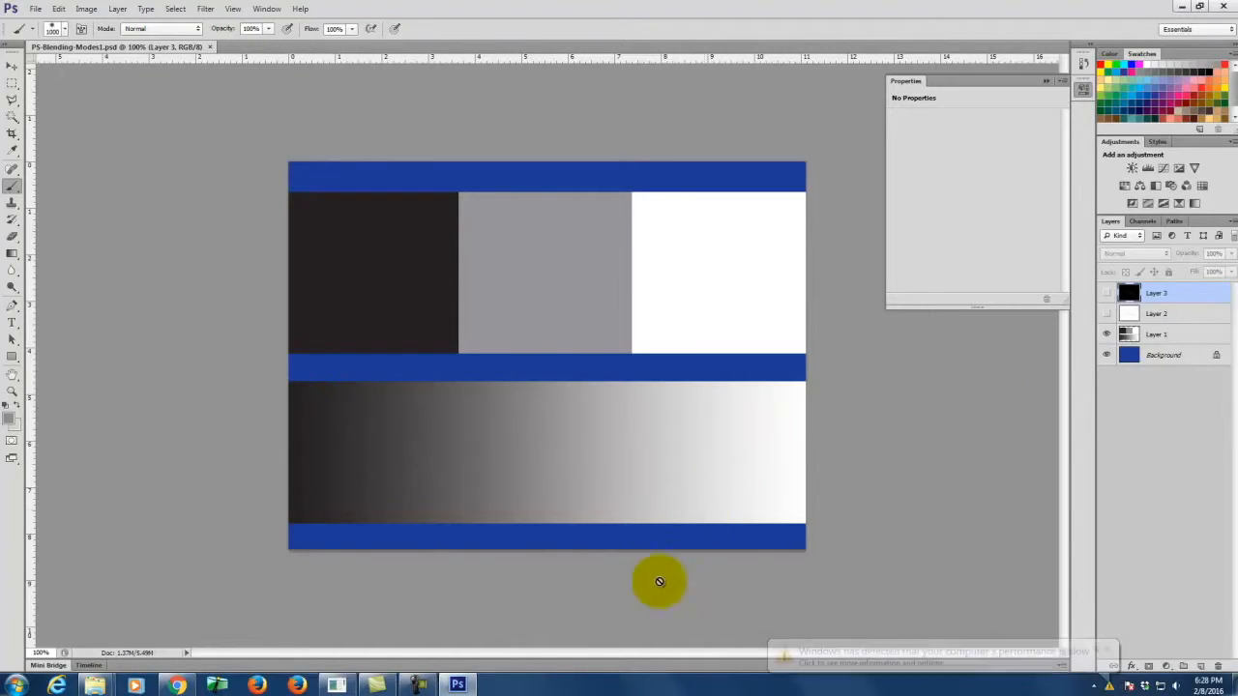
left_click(419, 684)
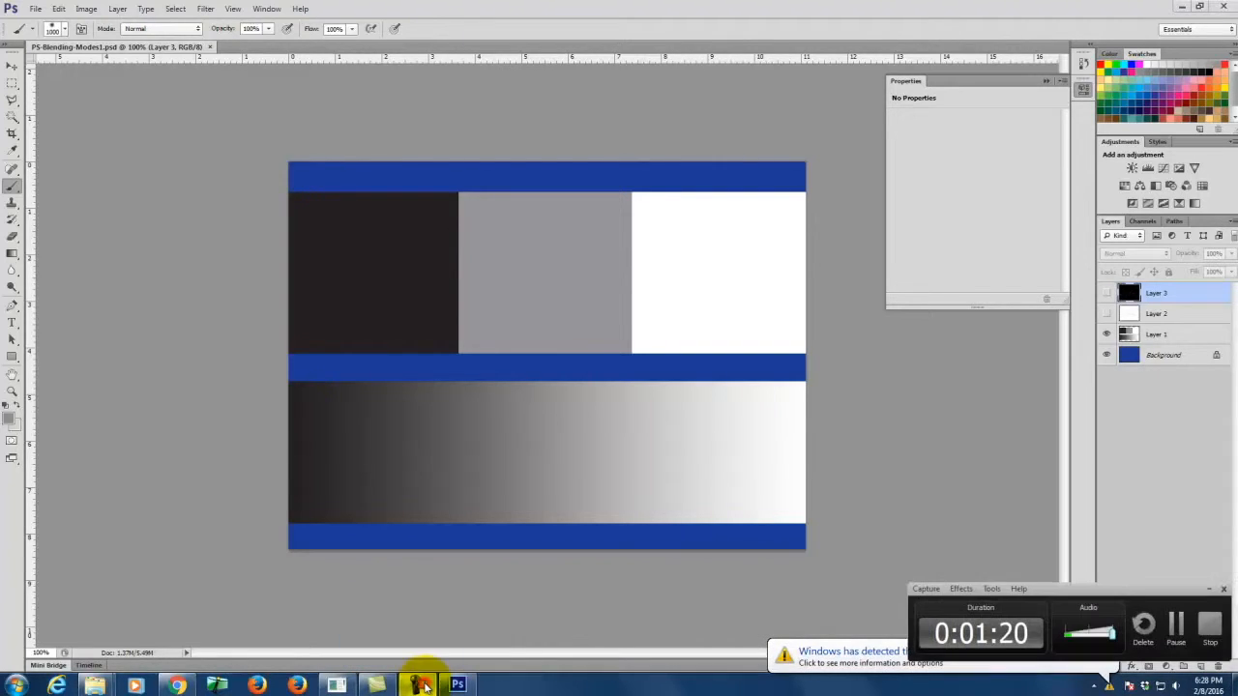
left_click(1180, 629)
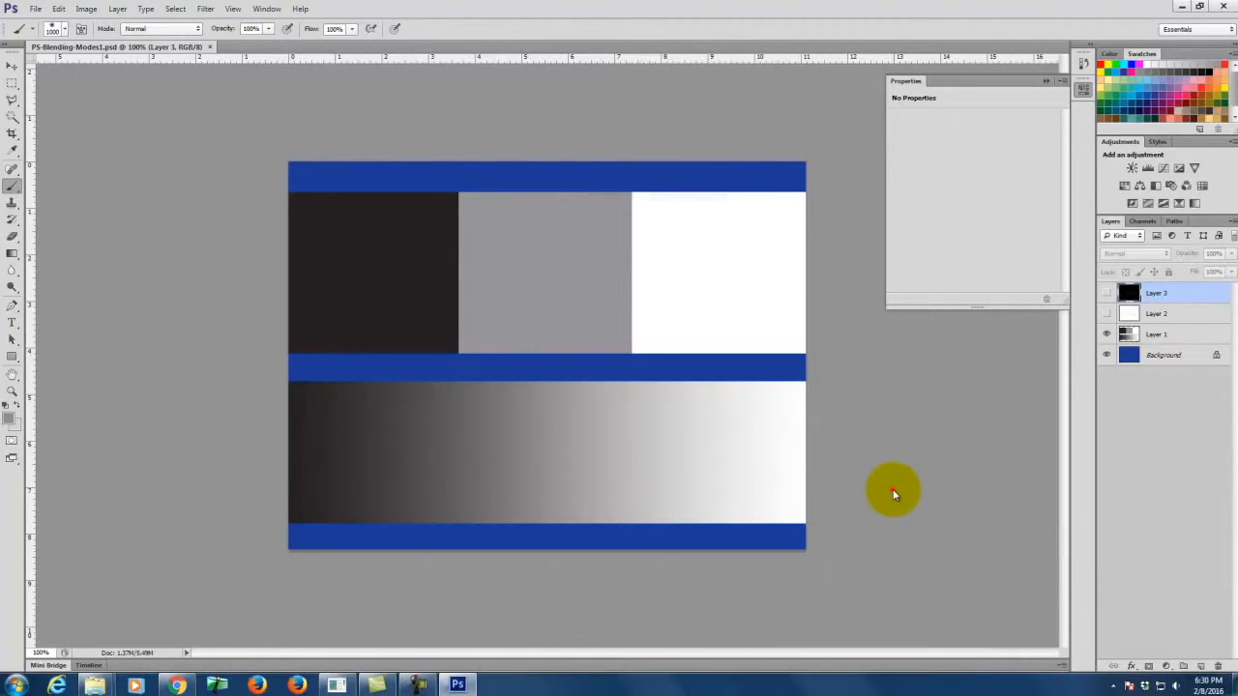
left_click(889, 489)
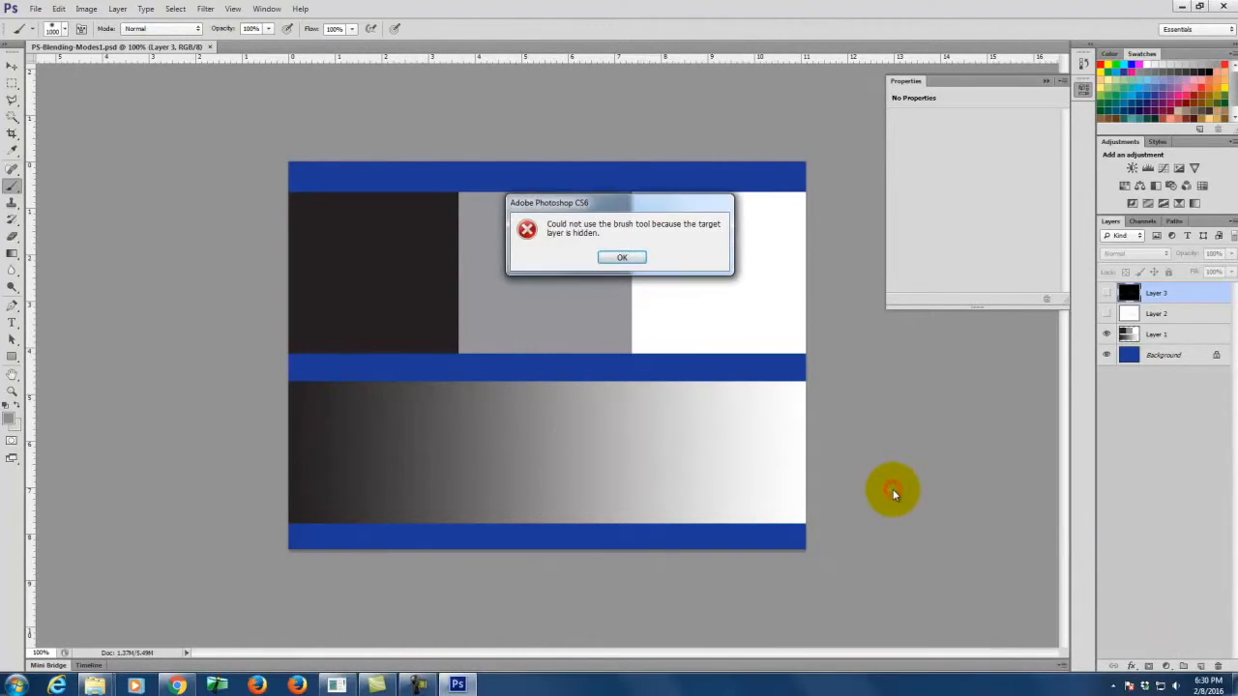
left_click(622, 258)
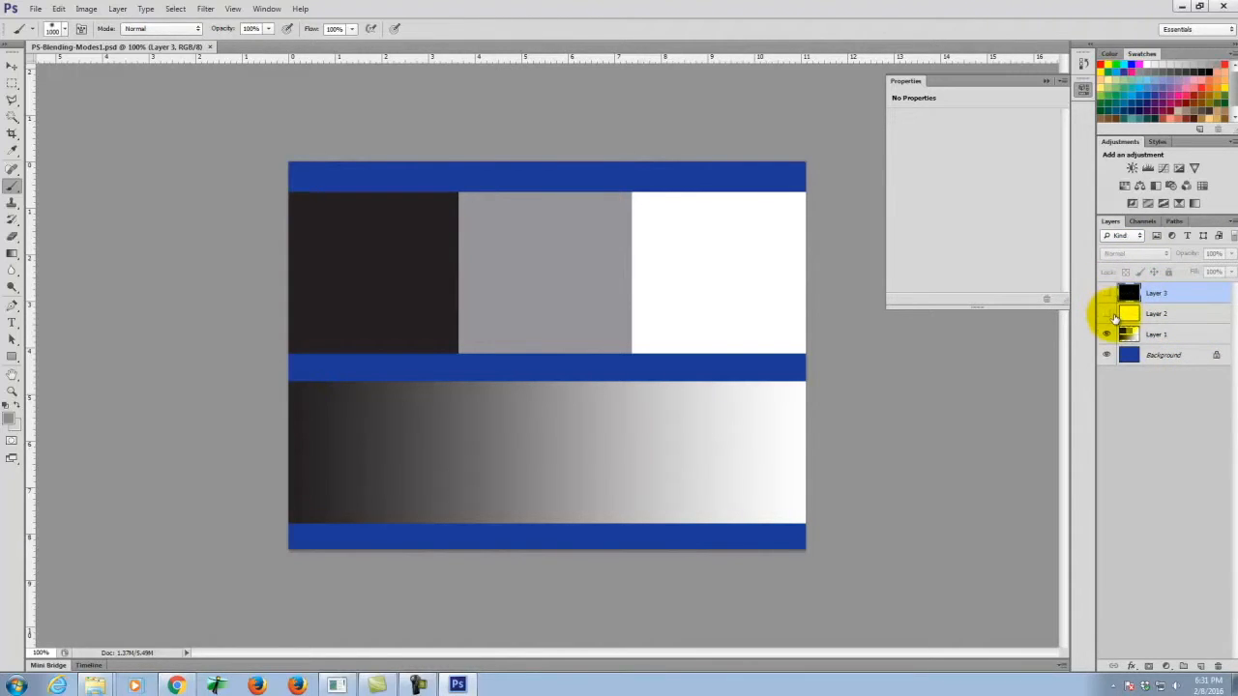
Make Layer 1 active and examine it and the Background individually, leaving both visible with the Move tool selected
left_click(1180, 338)
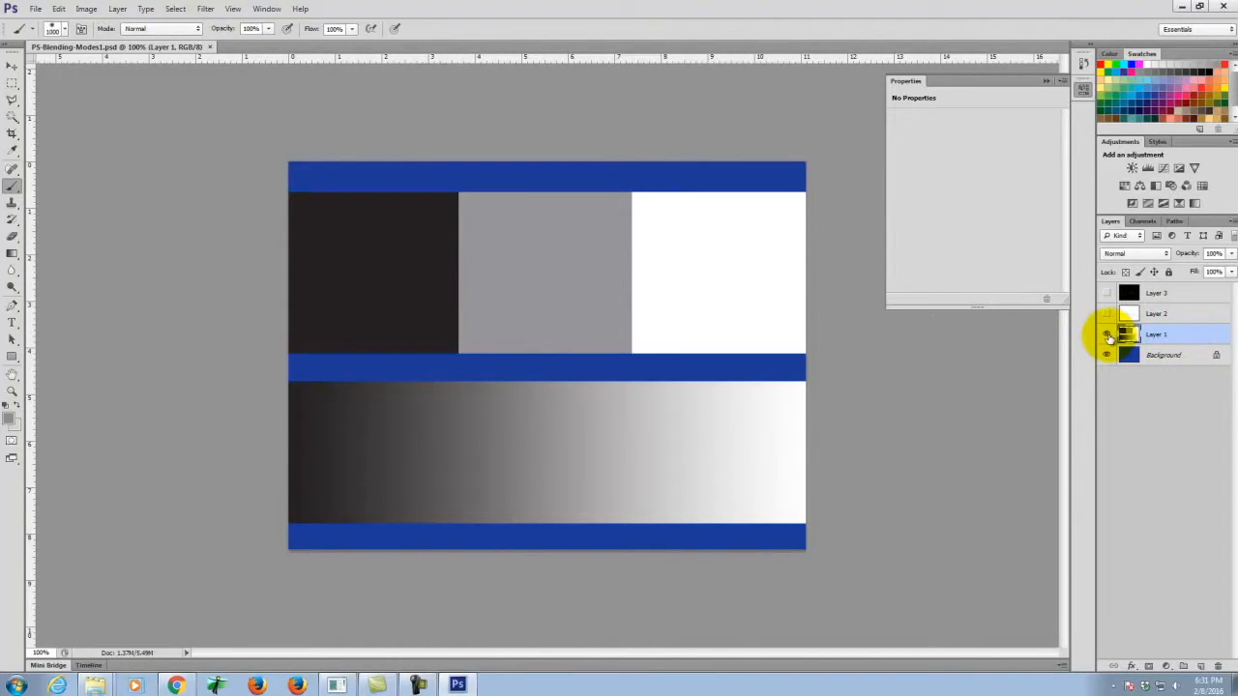
left_click(1107, 335)
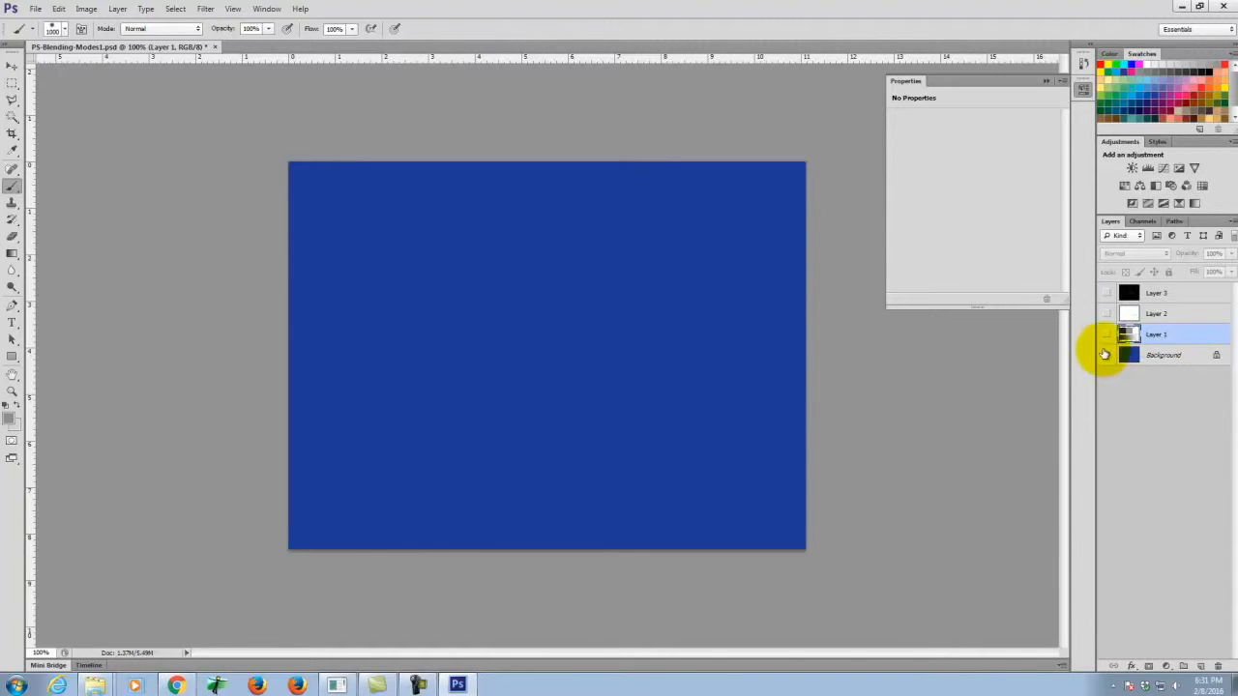
left_click(1107, 355)
left_click(1108, 335)
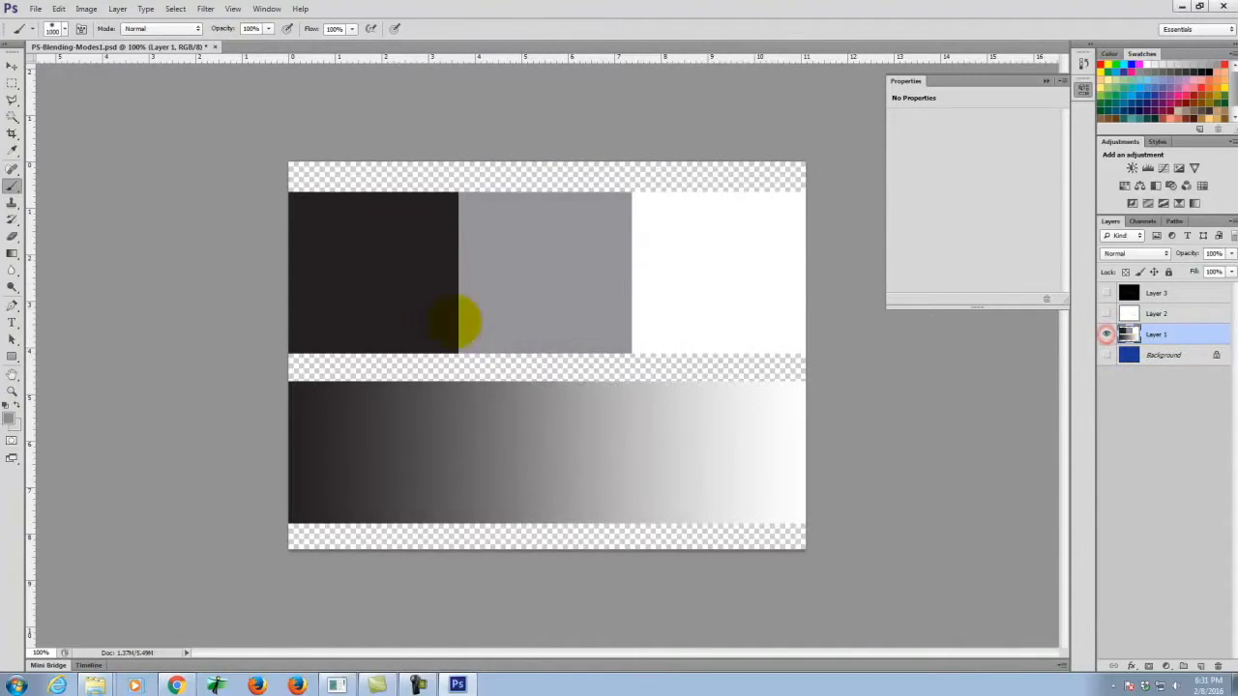
left_click(12, 66)
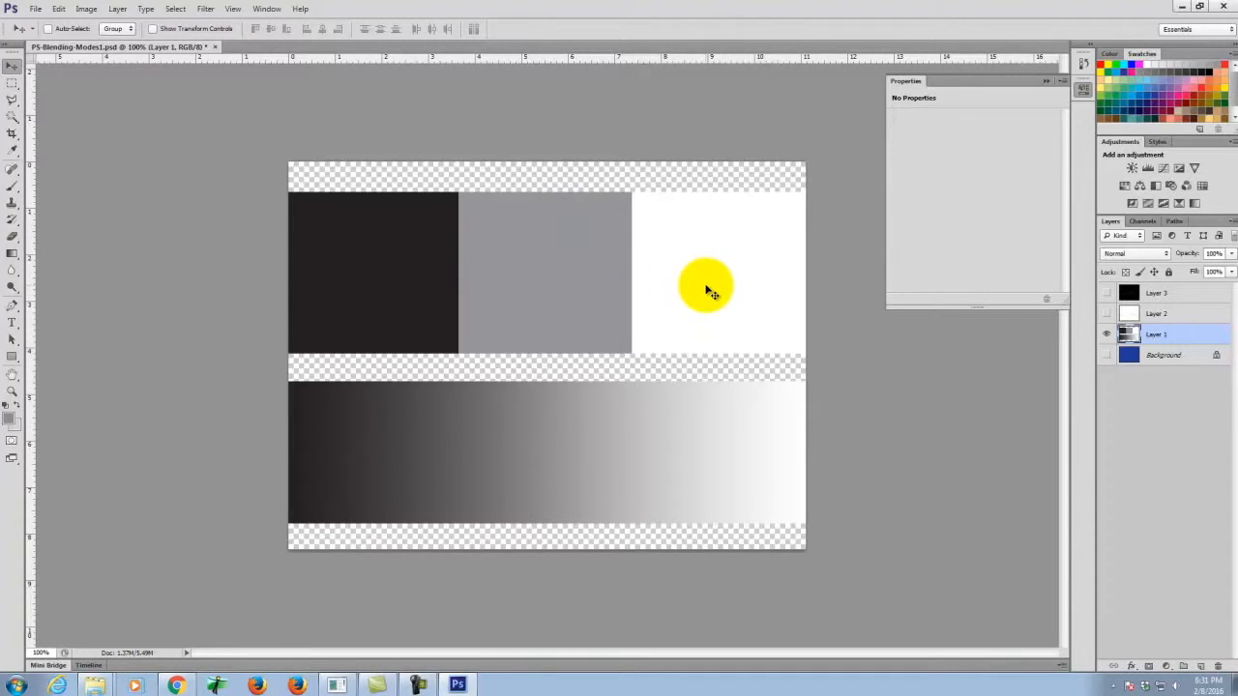
left_click(1108, 357)
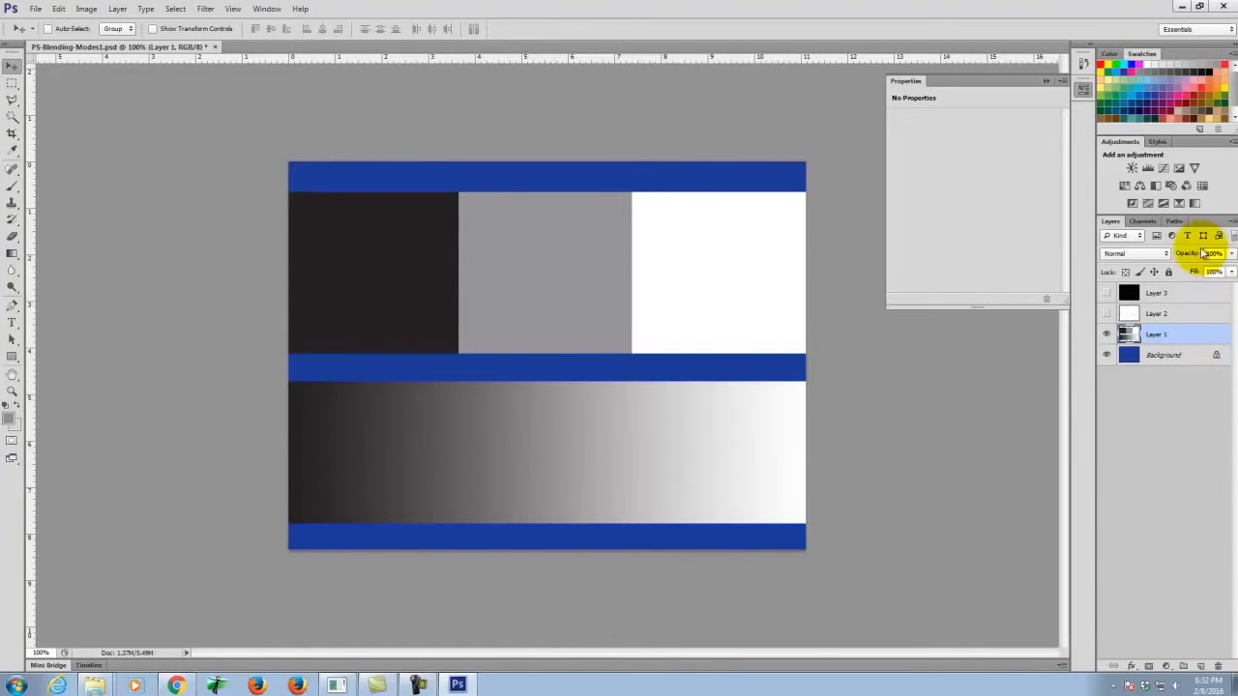
Set Layer 1's blending mode to Multiply and compare the image with the Background hidden and shown
left_click(1142, 257)
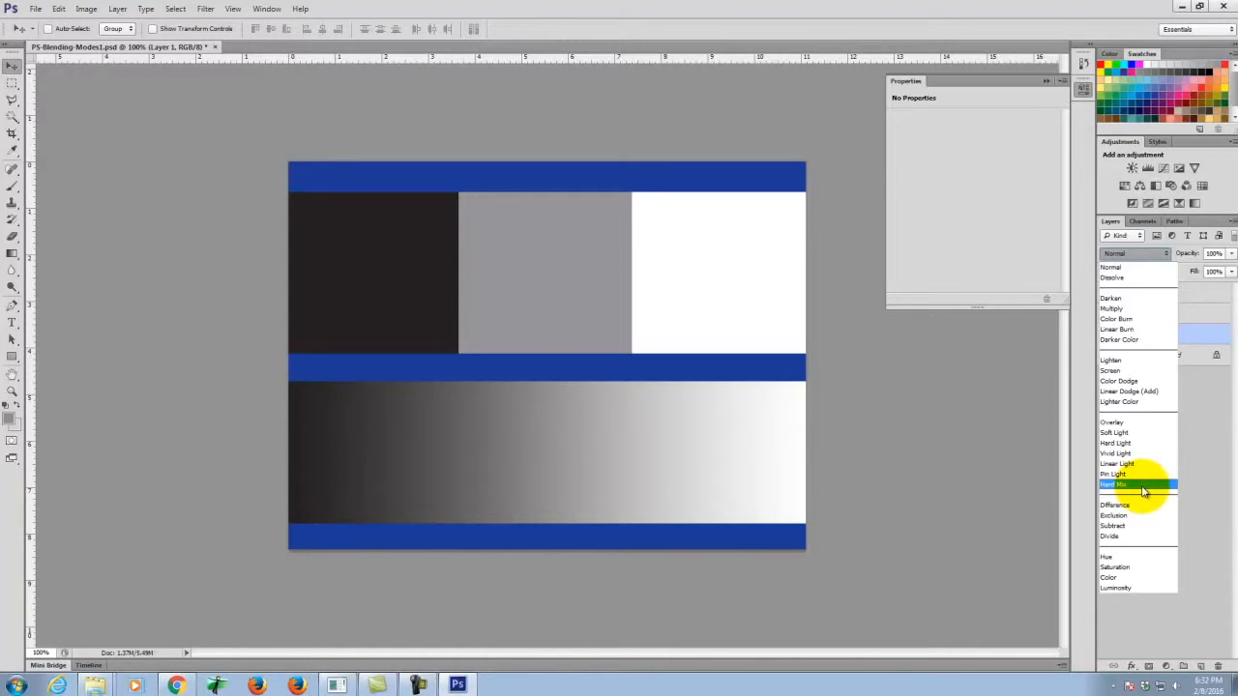
left_click(1113, 310)
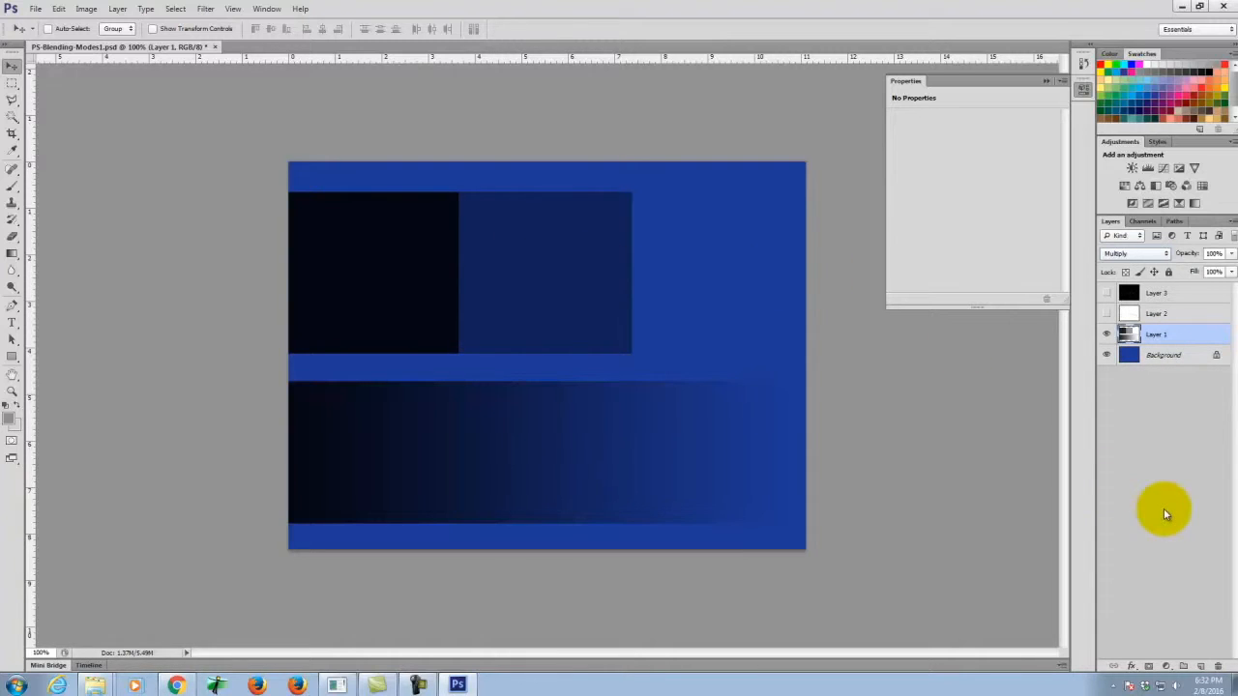
left_click(1107, 356)
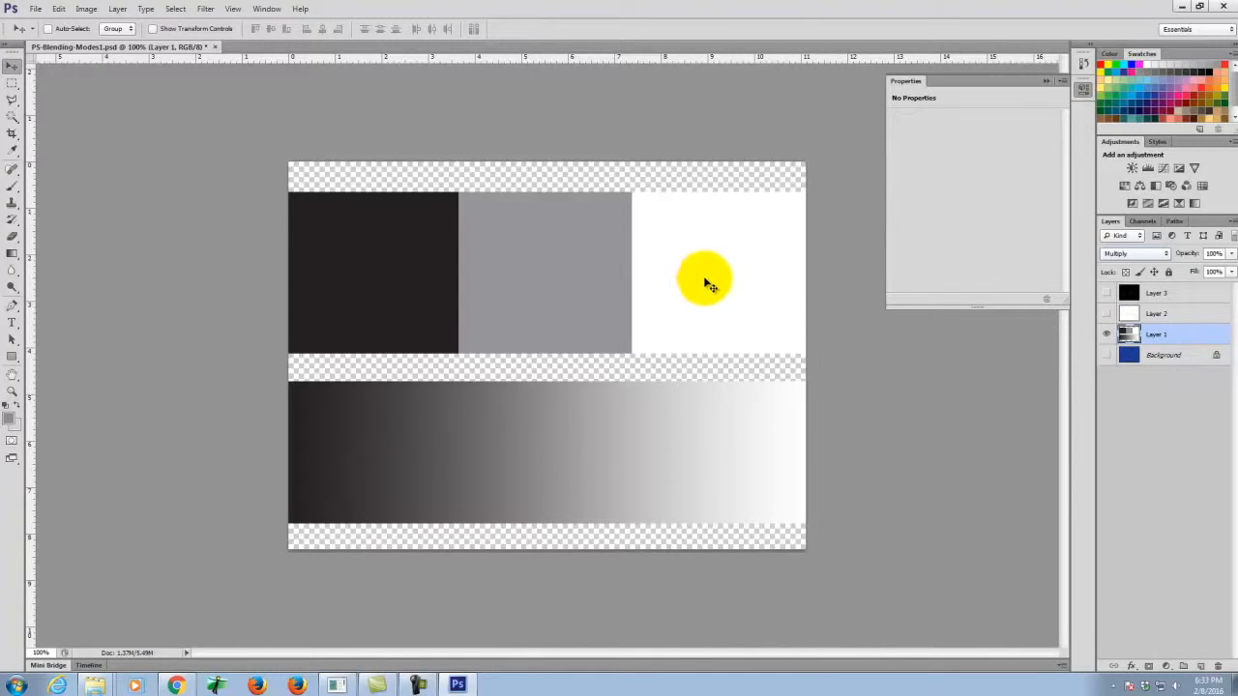
left_click(1106, 355)
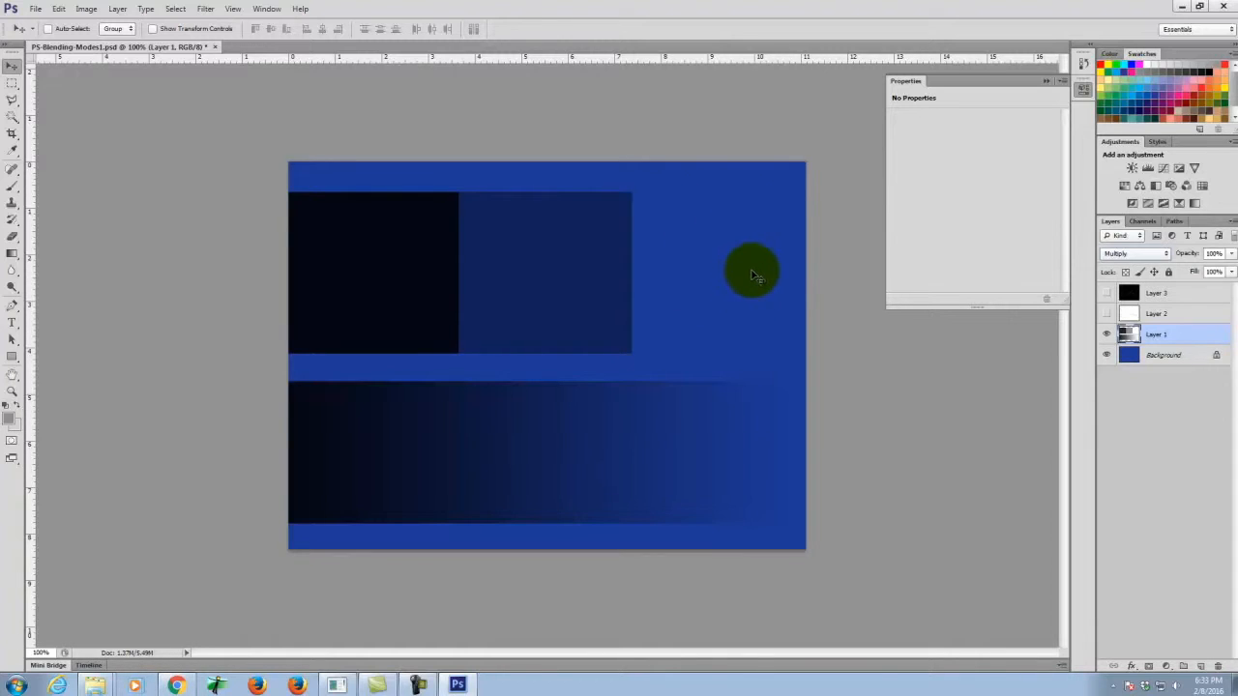
left_click(1106, 355)
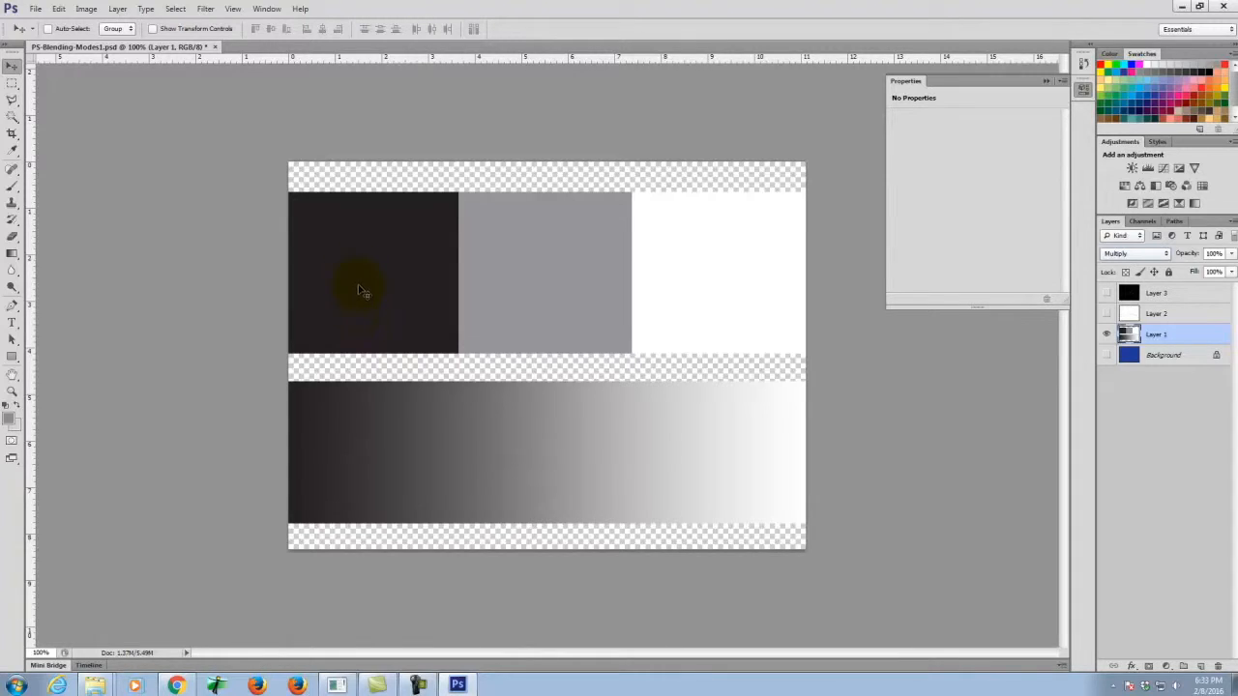
left_click(1106, 356)
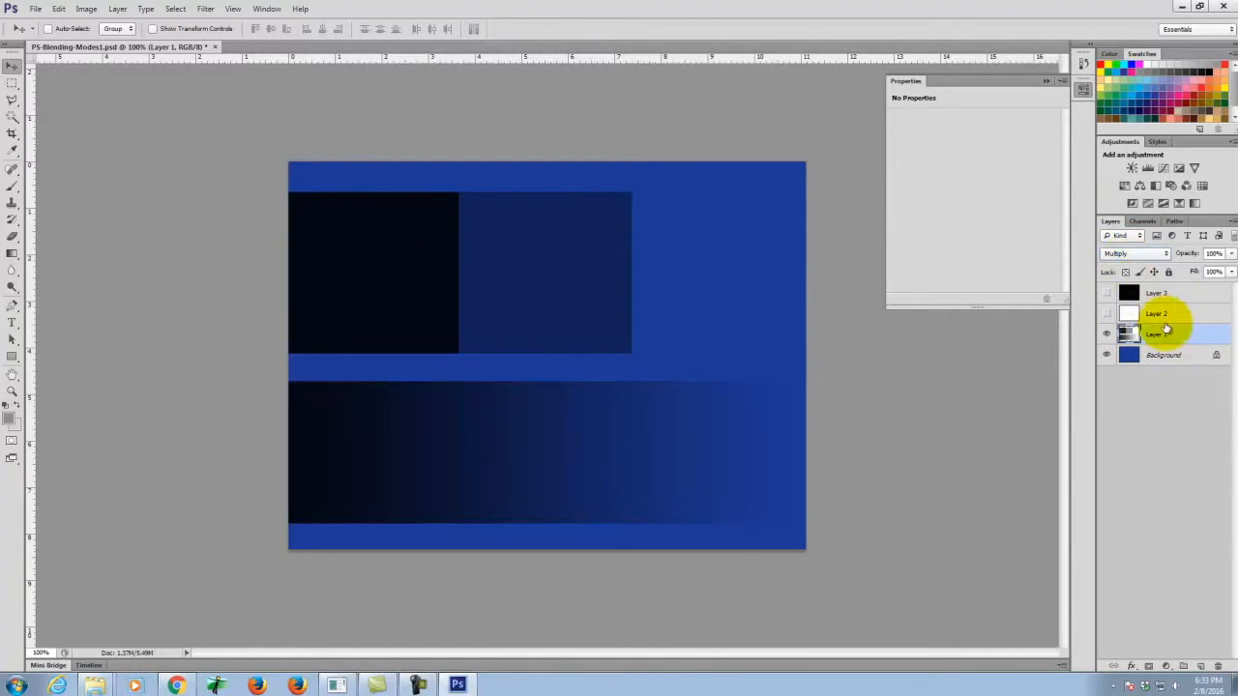
Set Layer 1's blending mode to Screen
left_click(1127, 255)
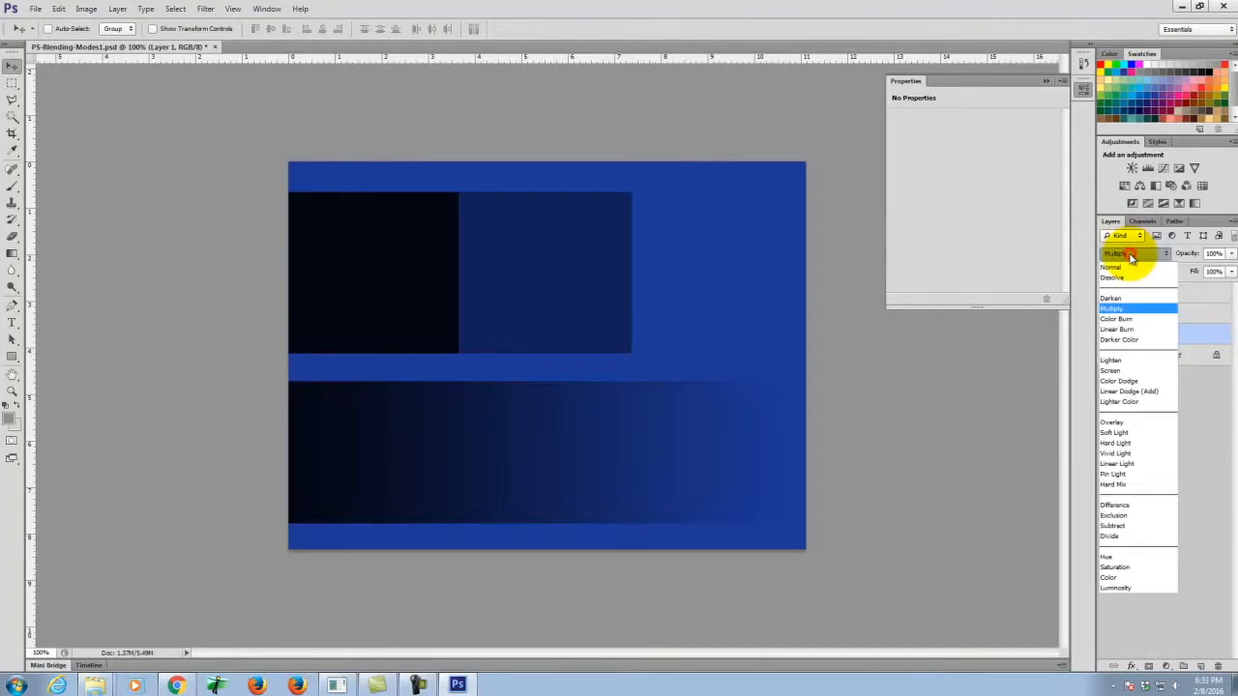
left_click(1147, 370)
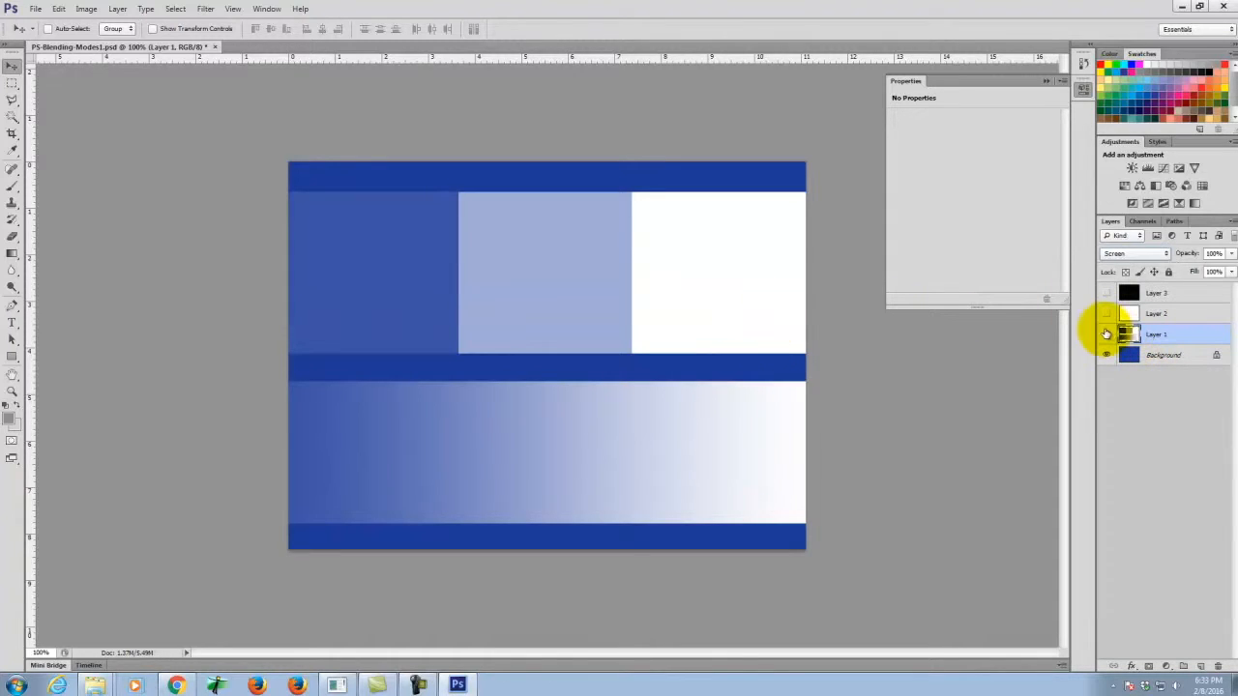
Compare Layer 1 in Screen mode with the Background hidden and shown, and set Layer 1's blending mode to Overlay
left_click(1105, 355)
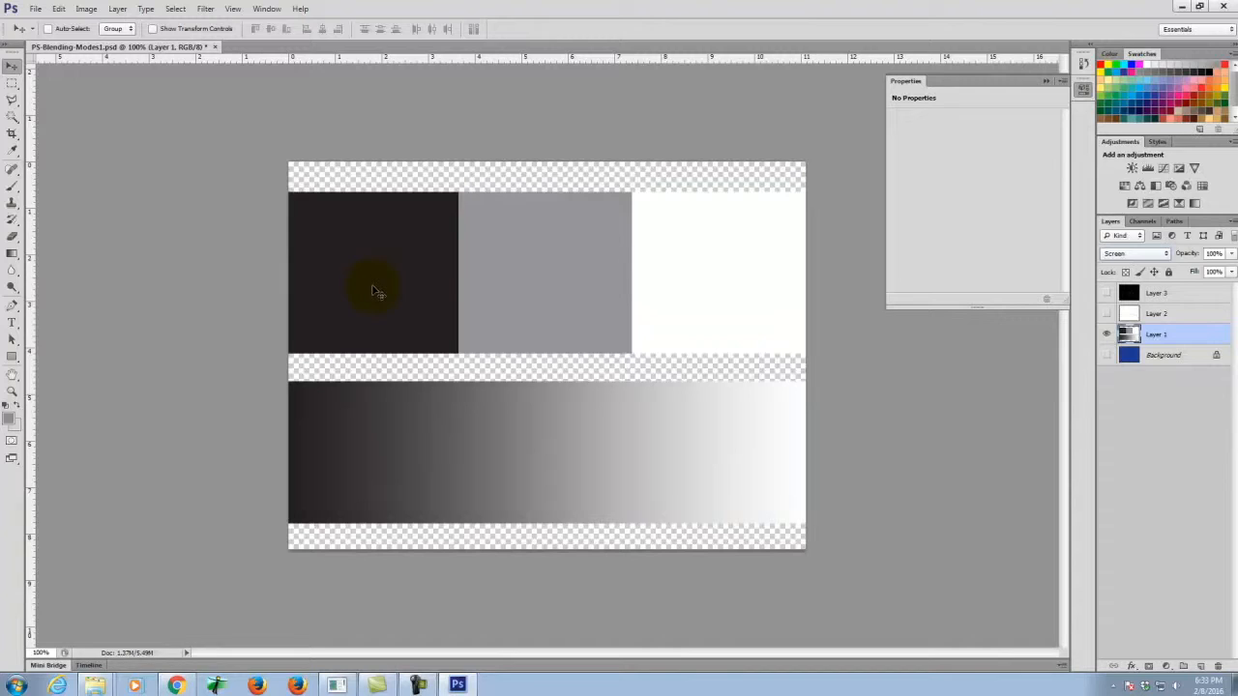
left_click(1105, 354)
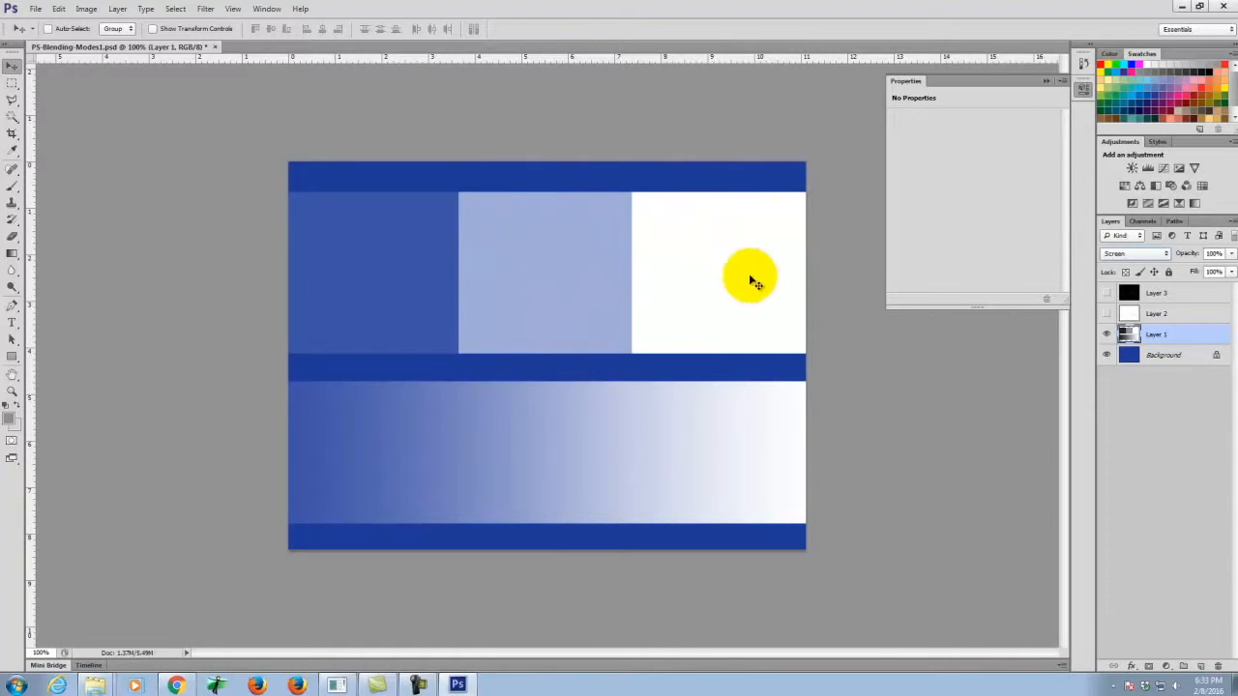
left_click(1139, 256)
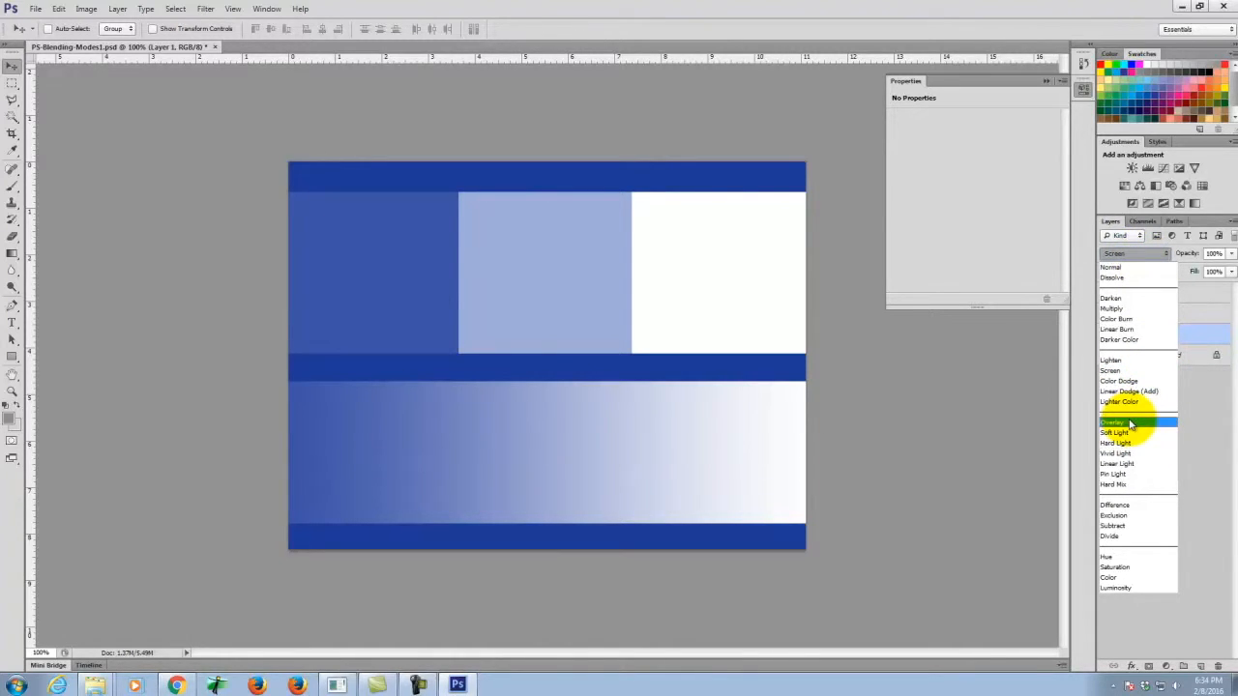
left_click(1129, 424)
left_click(1127, 417)
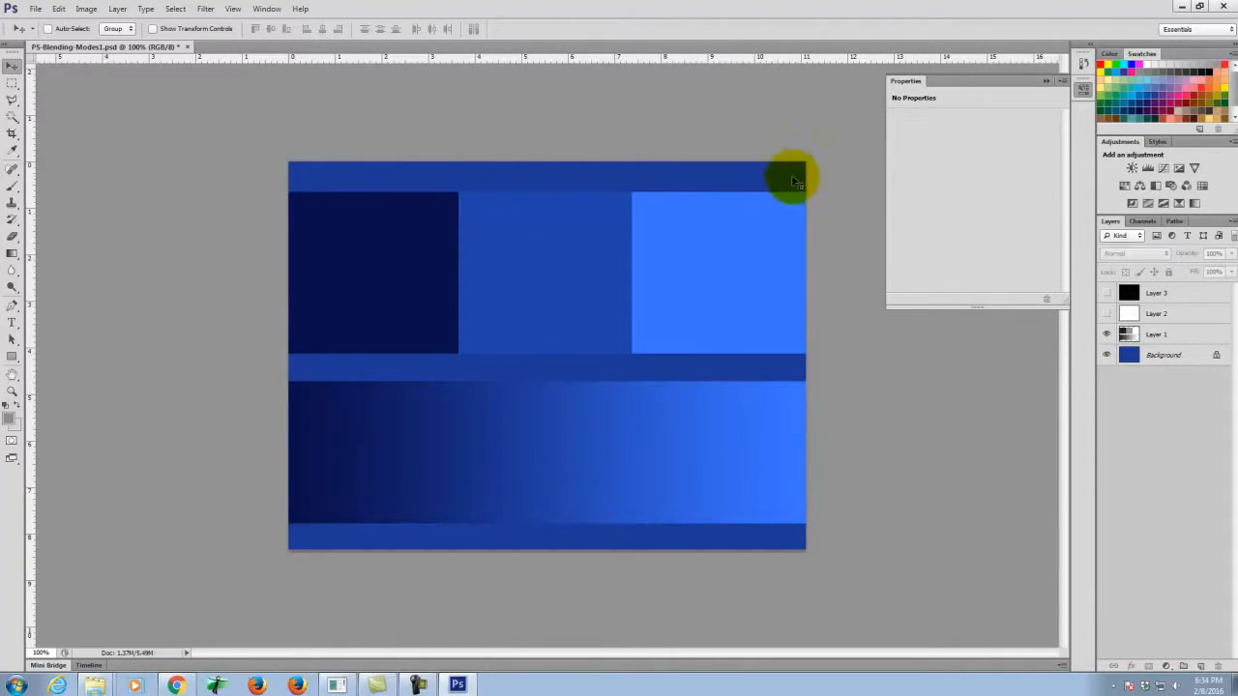
Hide Layer 1 and make Layer 2 visible and active
left_click(1106, 333)
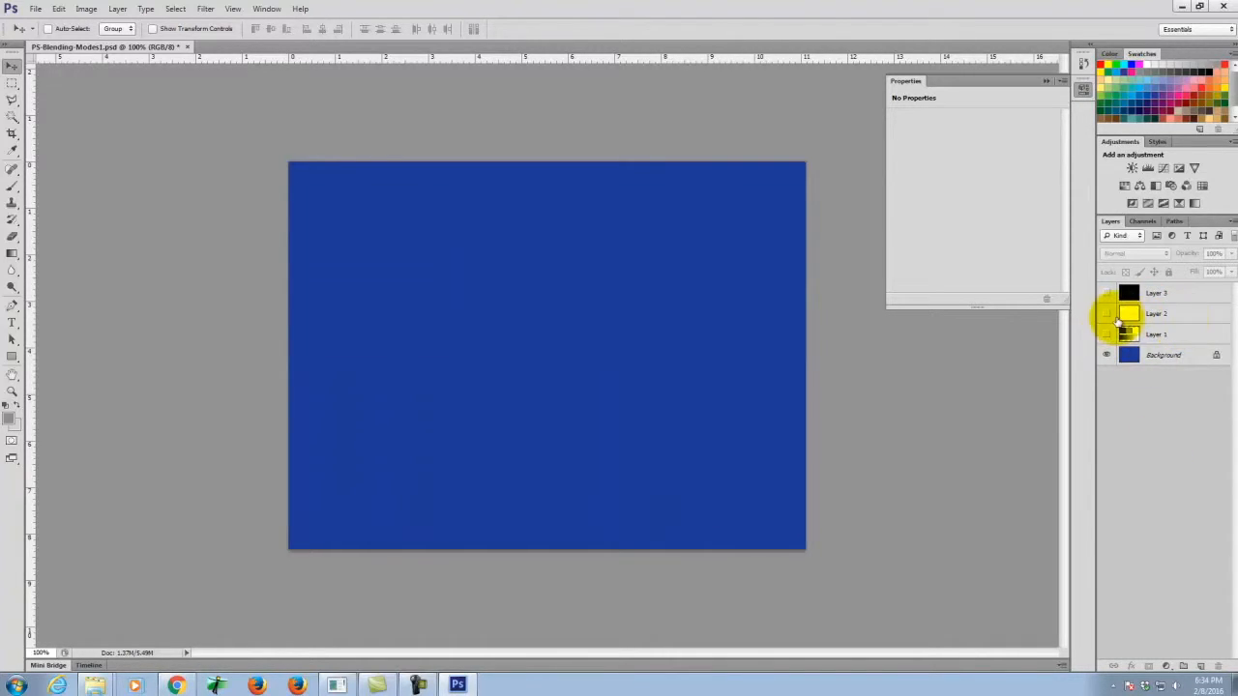
left_click(1107, 313)
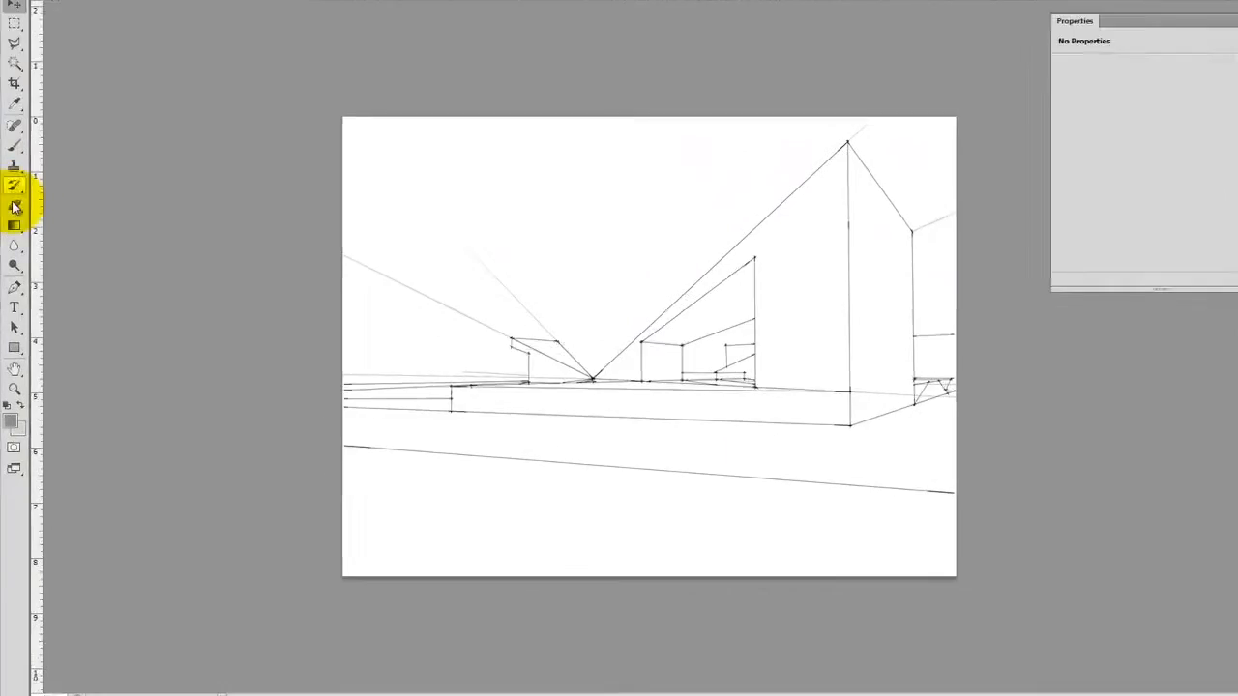
Erase part of the white sky on Layer 2 with an Eraser enlarged to size 60, and undo the erasing
left_click(12, 237)
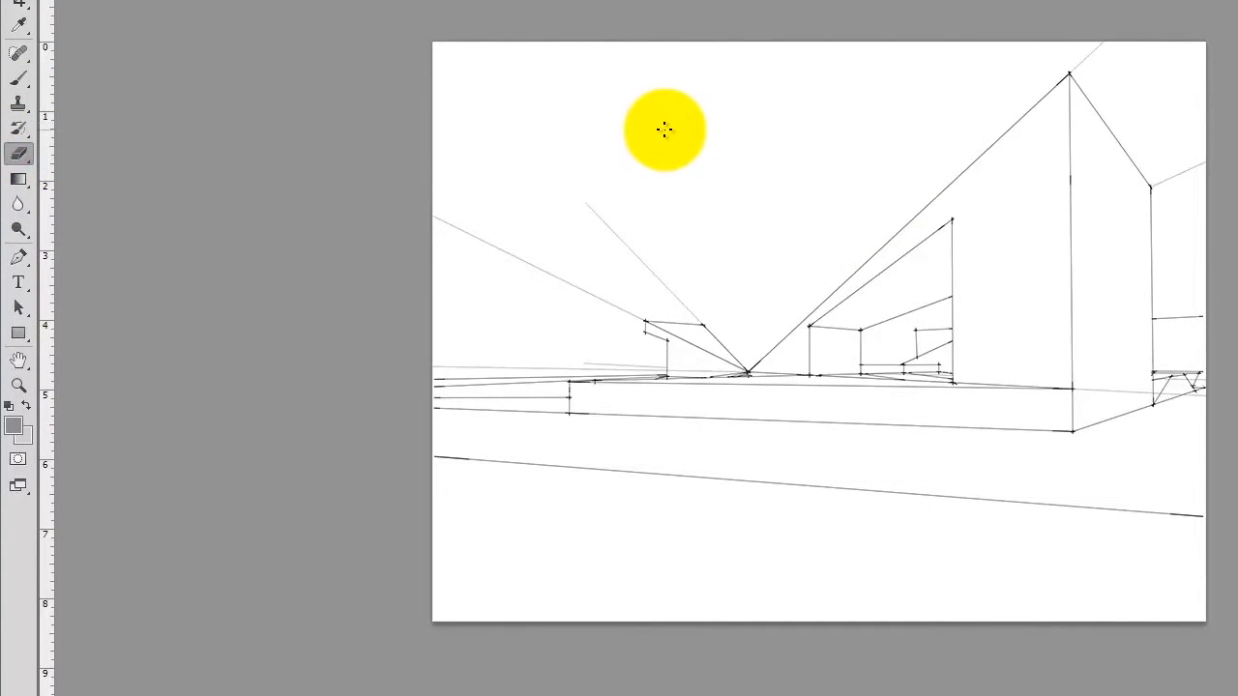
key("bracketright")
key("bracketright")
mouse_move(751, 144)
left_mouse_down()
mouse_move(775, 108)
mouse_move(762, 191)
mouse_move(846, 116)
mouse_move(845, 156)
mouse_move(870, 170)
mouse_move(772, 210)
mouse_move(690, 121)
mouse_move(610, 100)
mouse_move(612, 86)
mouse_move(632, 172)
mouse_move(844, 195)
left_mouse_up()
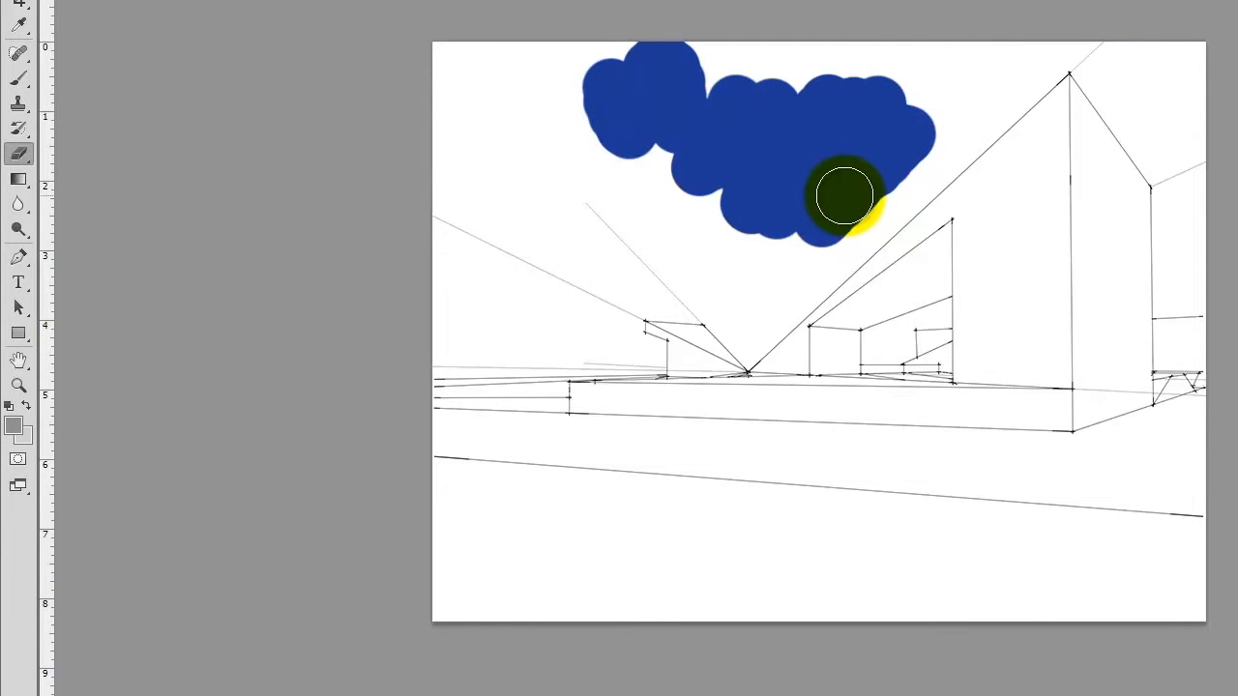
left_click(856, 230)
left_click_drag(856, 230, 898, 186)
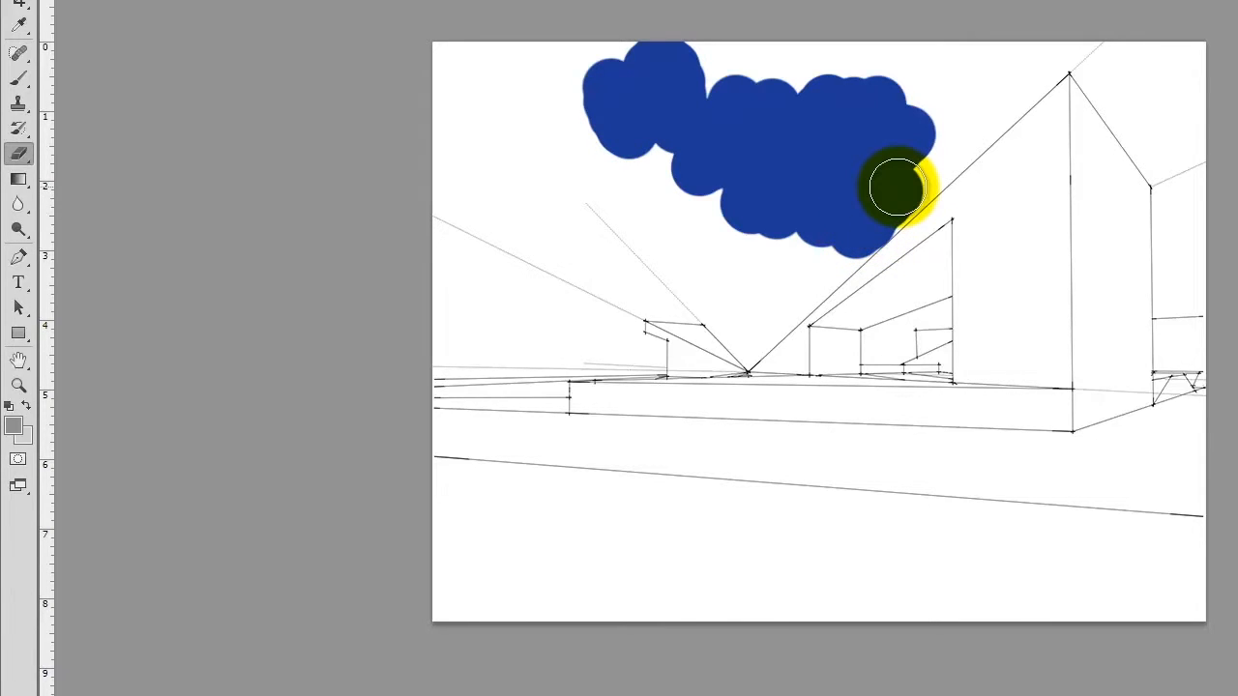
key("ctrl+alt+z")
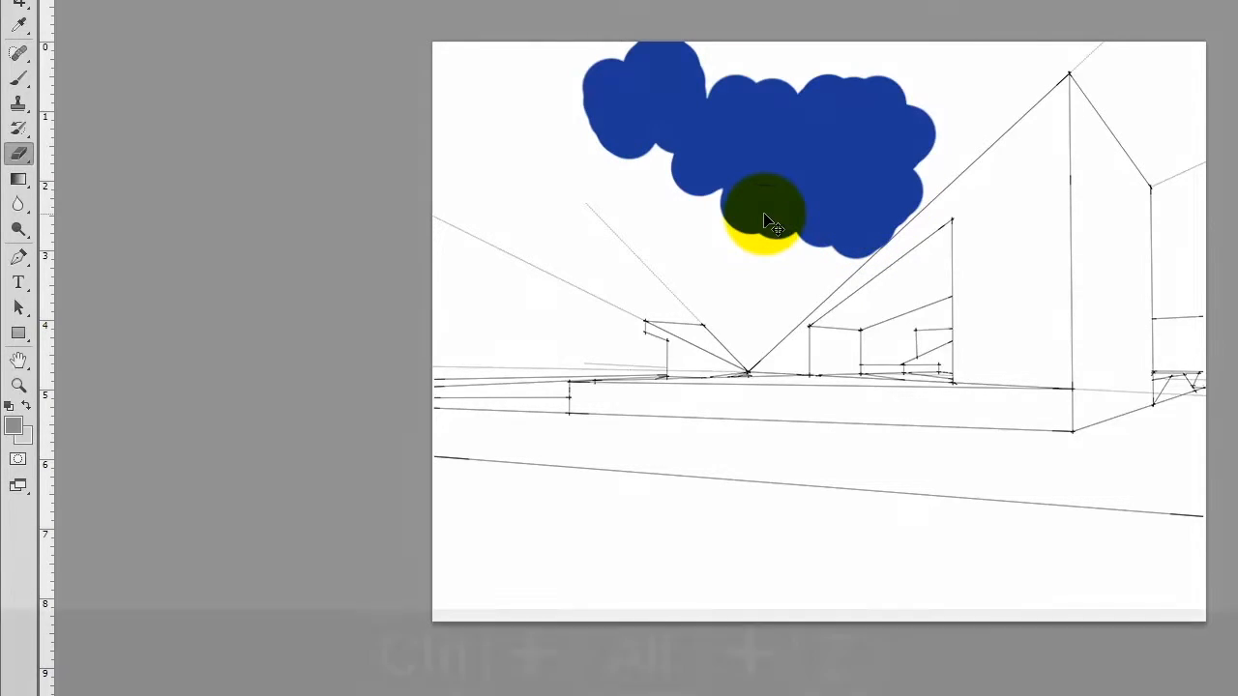
key("ctrl+alt+z")
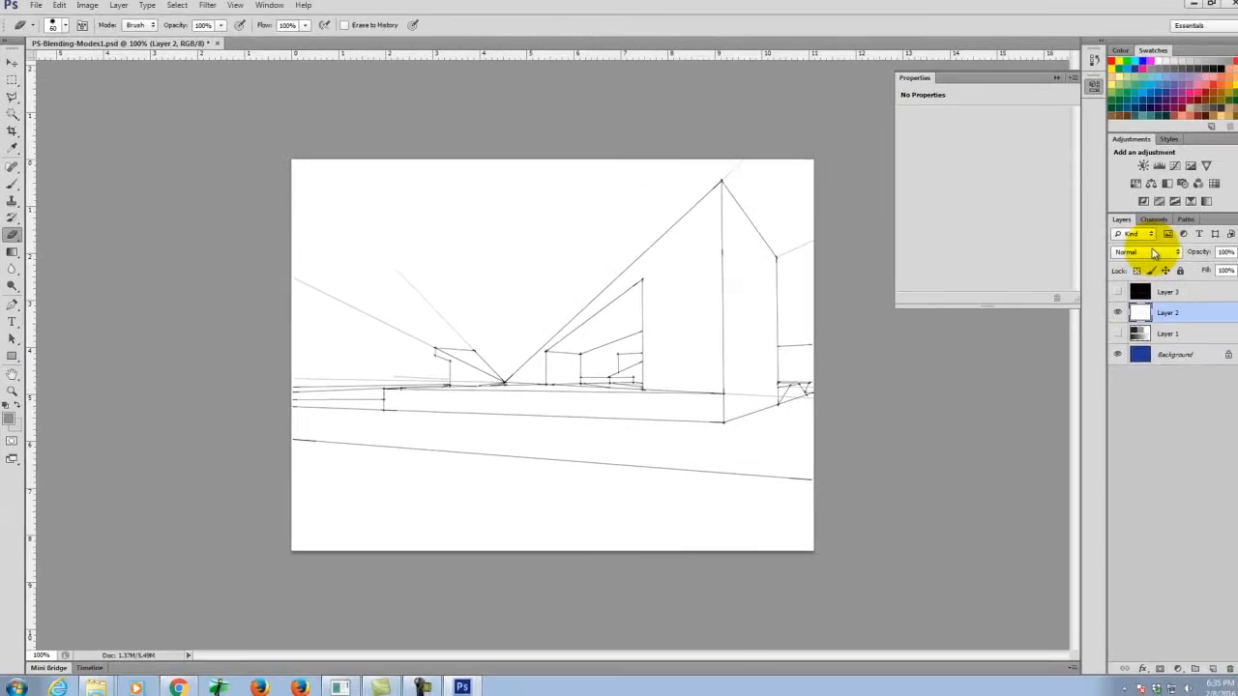
Test Multiply and Screen as Layer 2's blending mode over the blue Background, and finish with it set to Overlay
left_click(1142, 255)
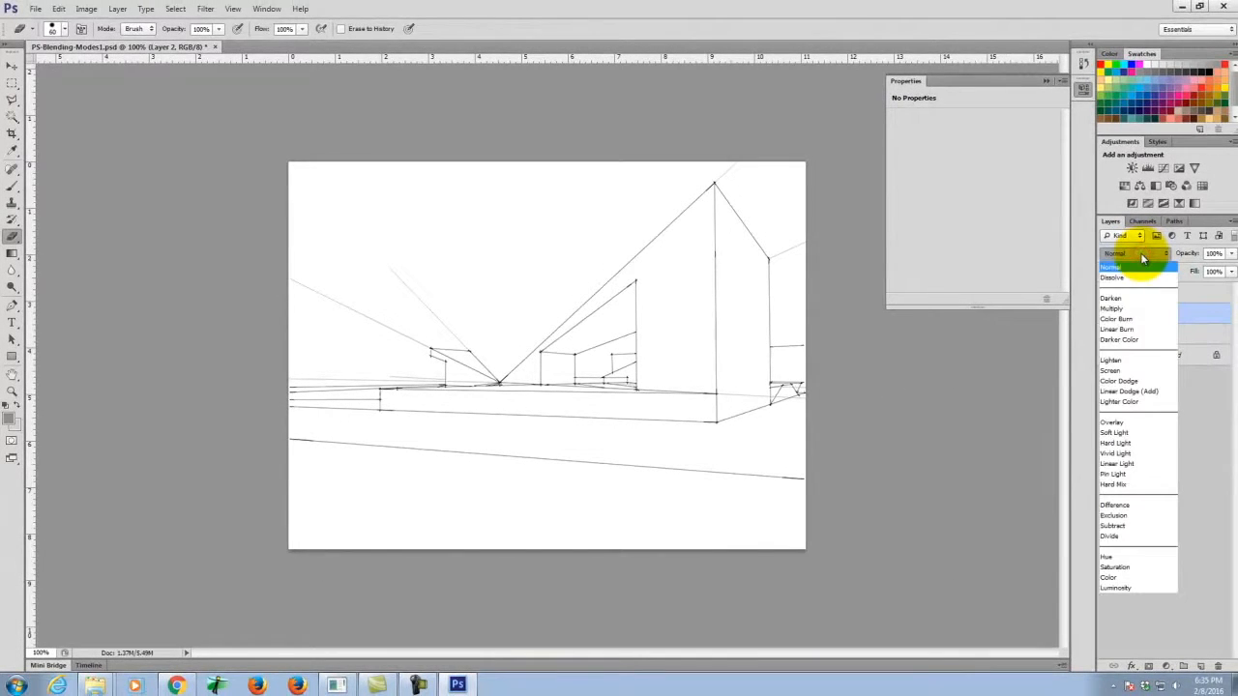
left_click(1142, 309)
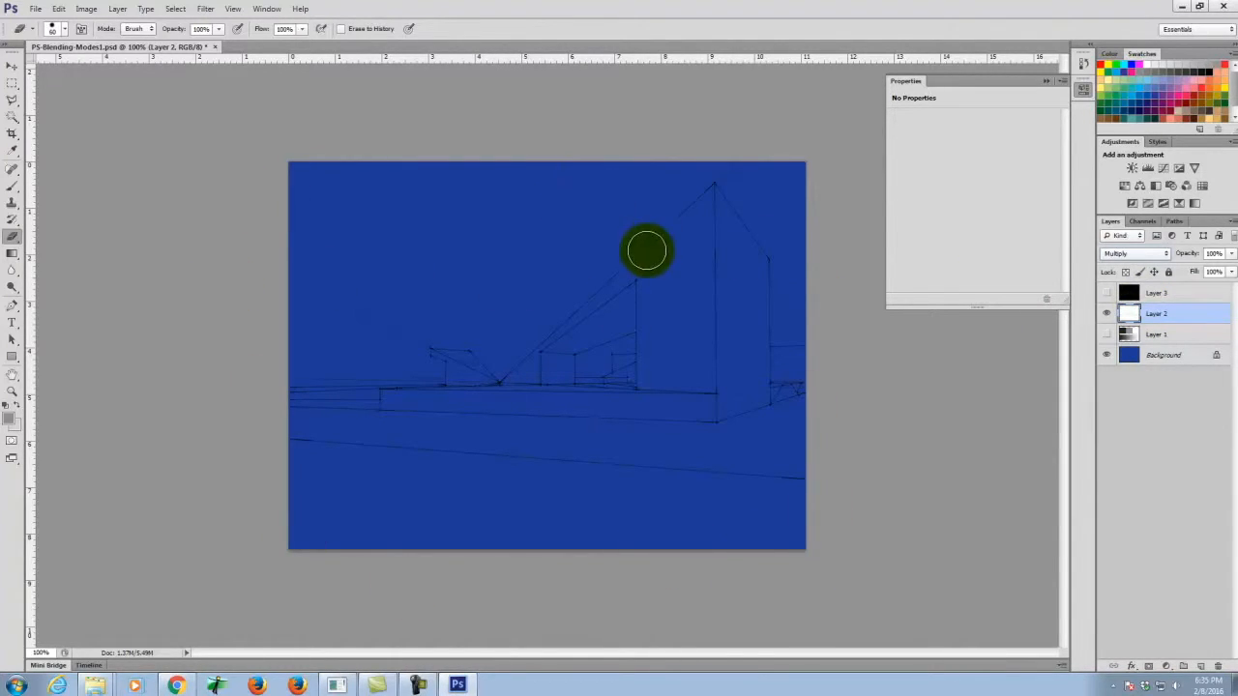
left_click_drag(440, 347, 484, 366)
key("ctrl+z")
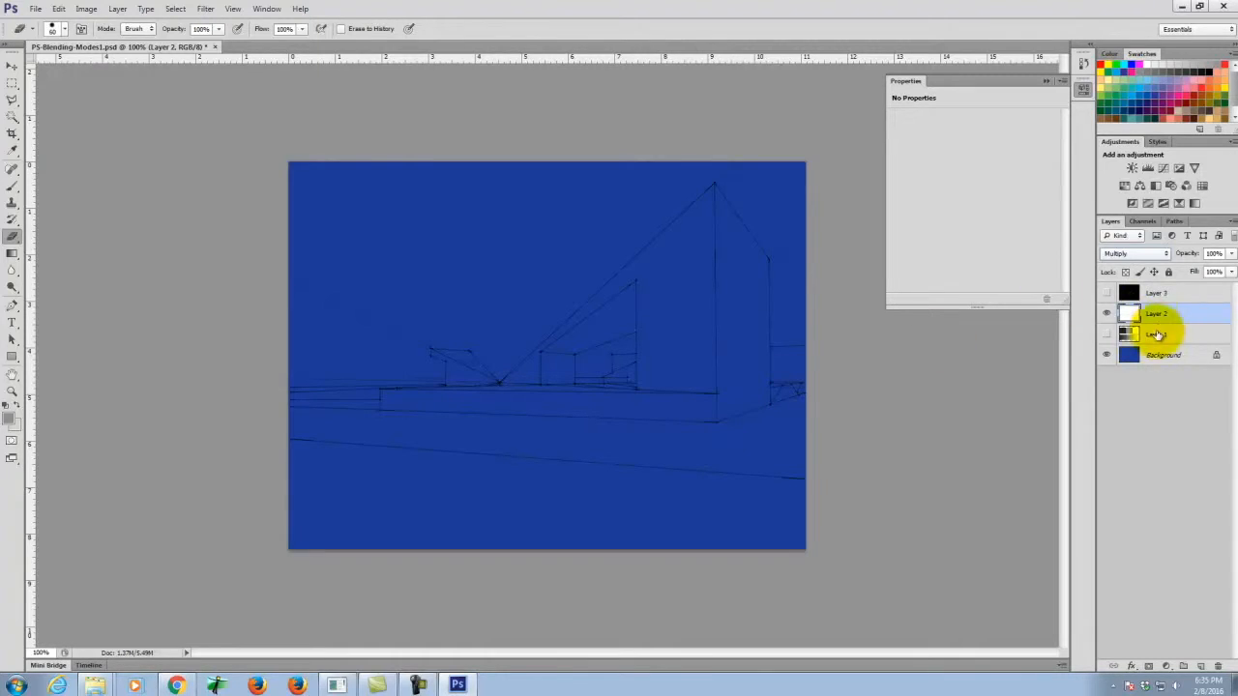
left_click(1127, 254)
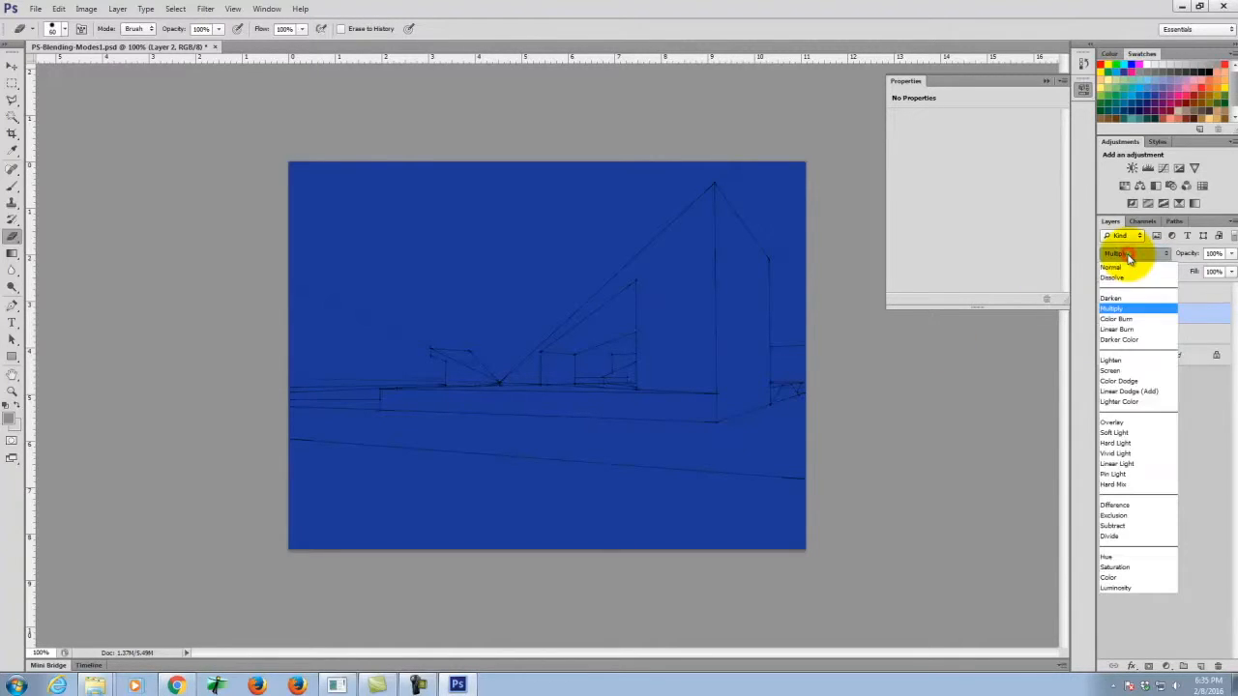
left_click(1131, 373)
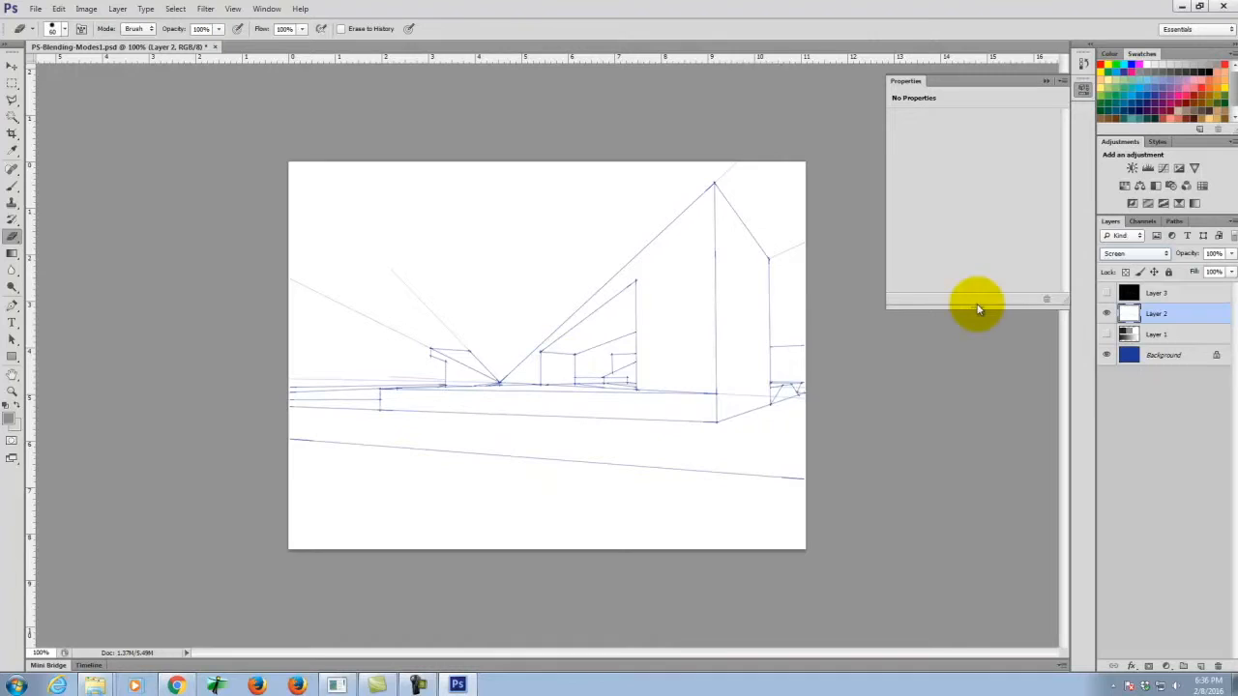
left_click(1146, 253)
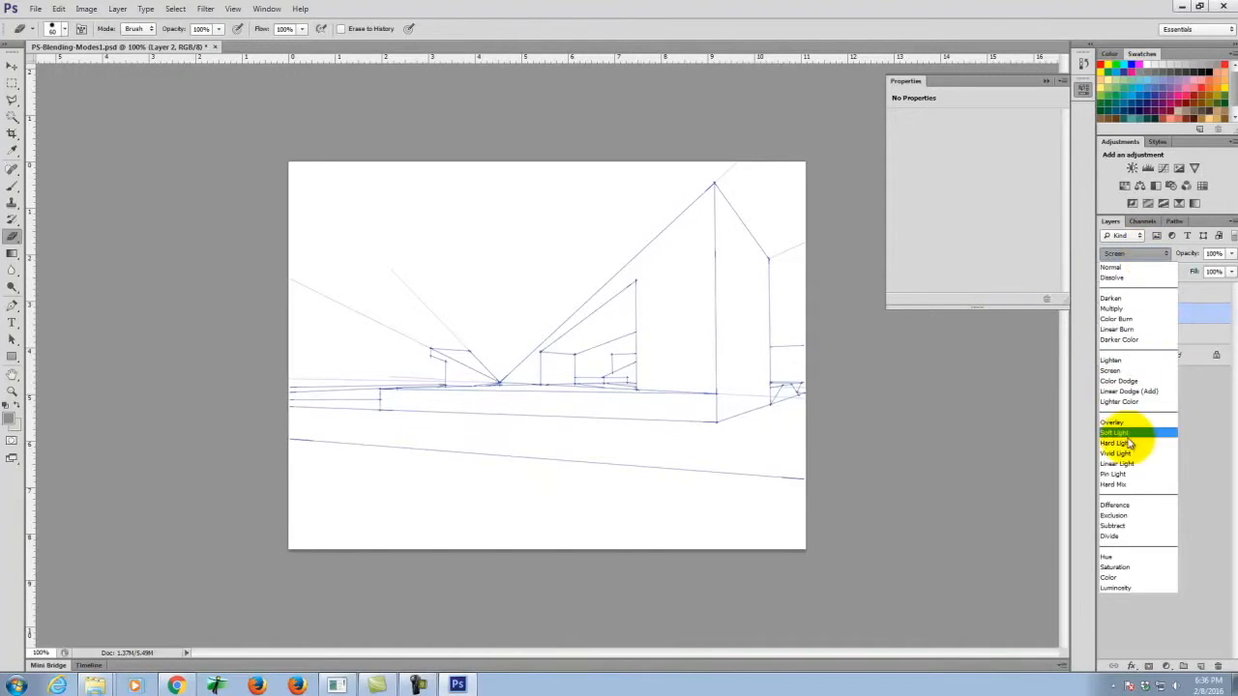
left_click(1139, 427)
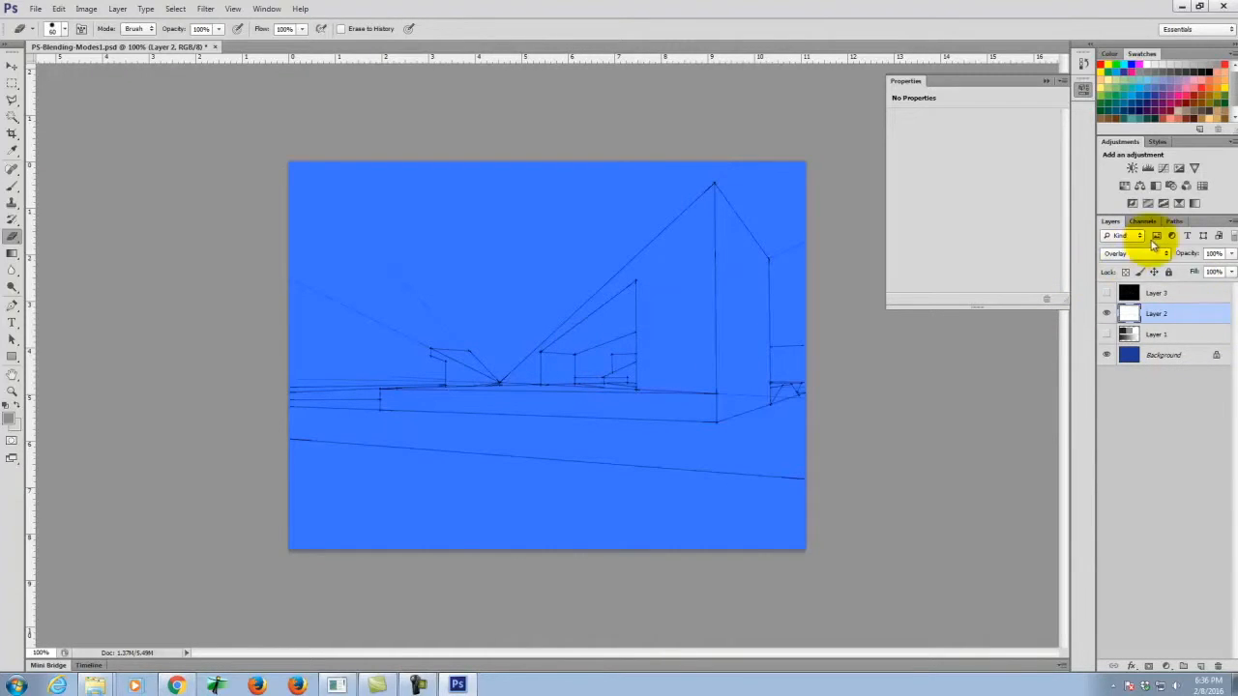
Hide Layer 2 and make Layer 3 visible and active
left_click(1106, 312)
left_click(1106, 292)
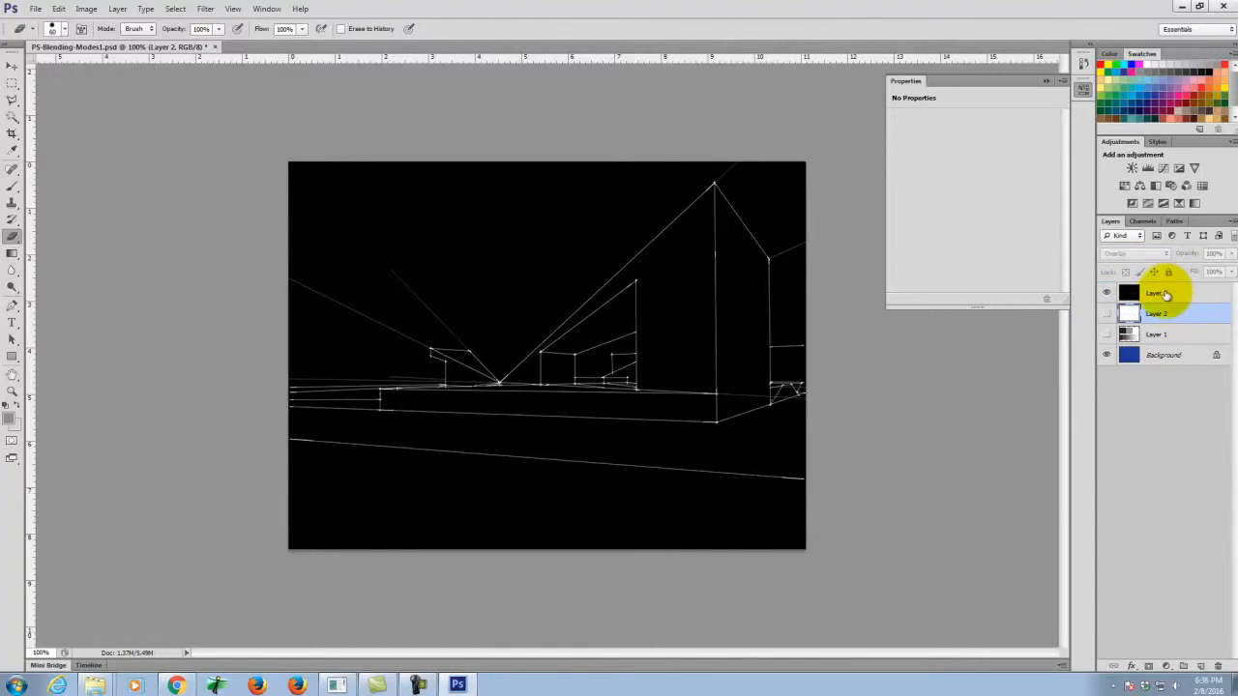
left_click(1159, 294)
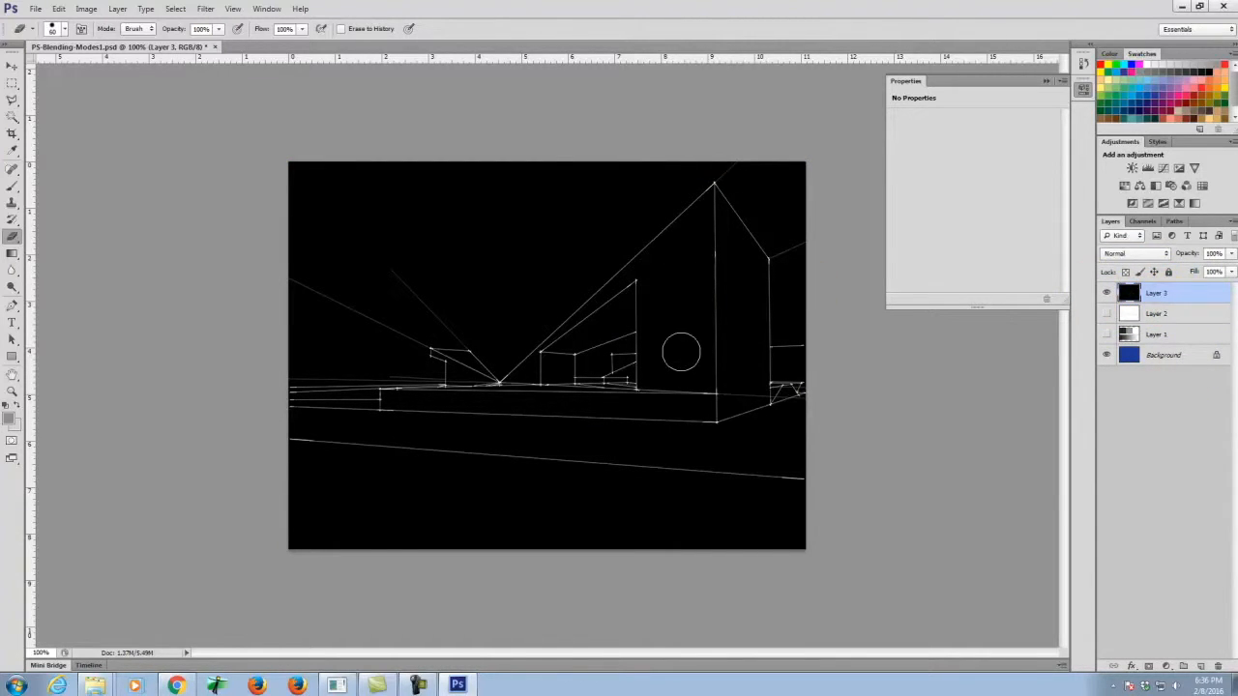
Test Multiply and Screen as Layer 3's blending mode over the blue Background, and finish with it set to Overlay
left_click(1140, 255)
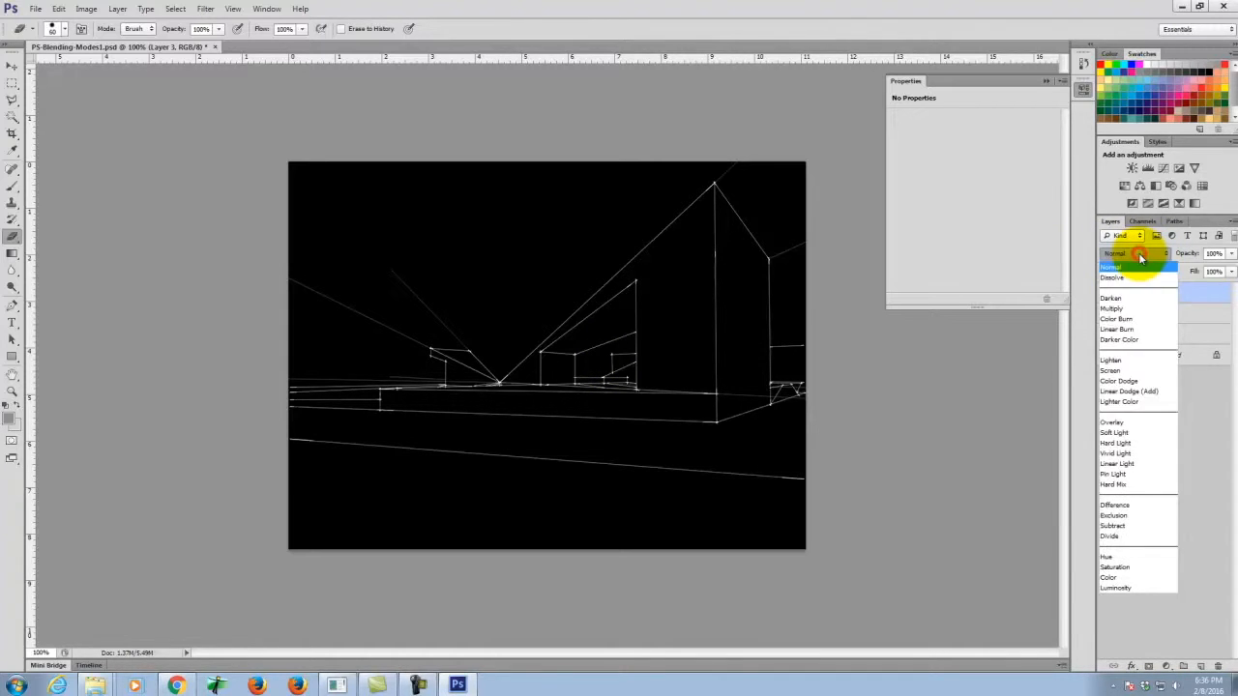
left_click(1126, 309)
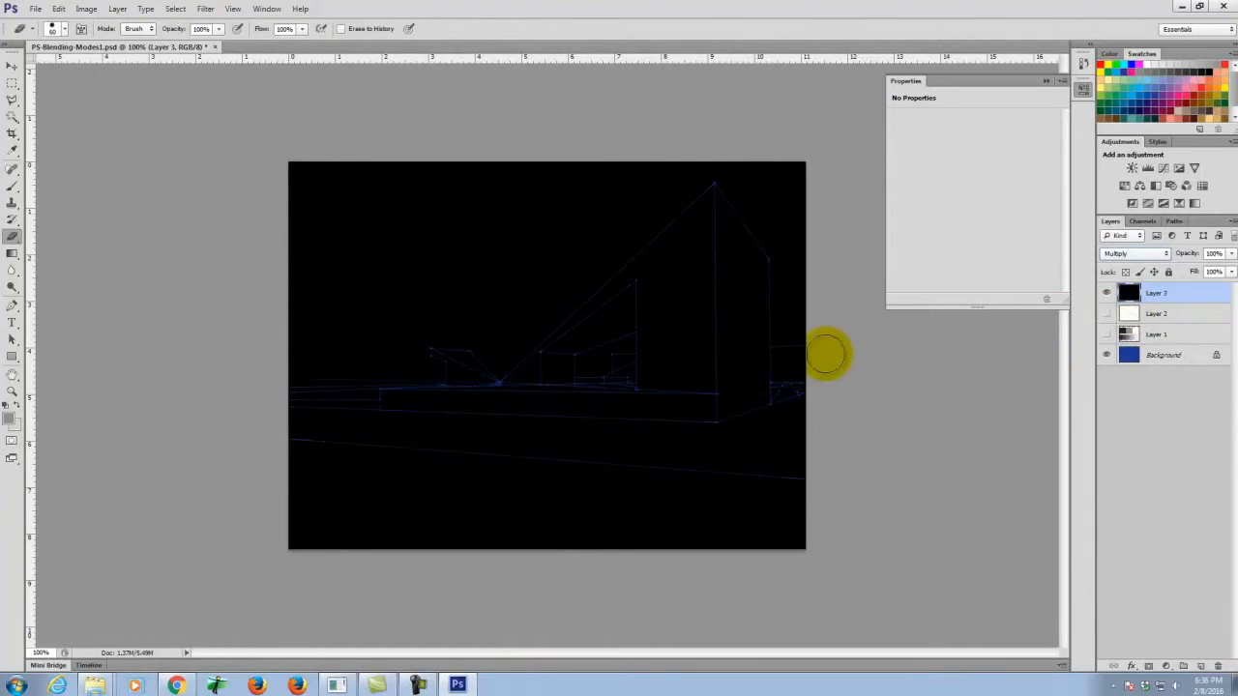
mouse_move(532, 368)
left_mouse_down()
mouse_move(547, 297)
mouse_move(522, 334)
mouse_move(606, 305)
mouse_move(592, 298)
left_mouse_up()
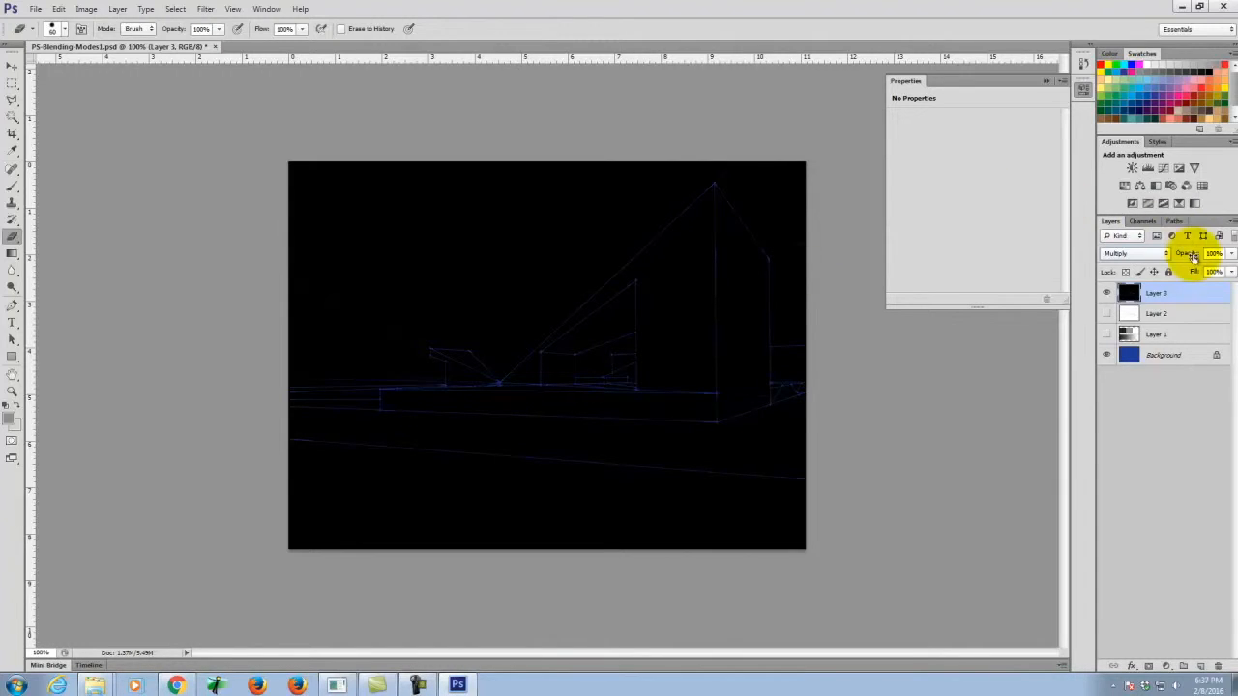
left_click(1155, 253)
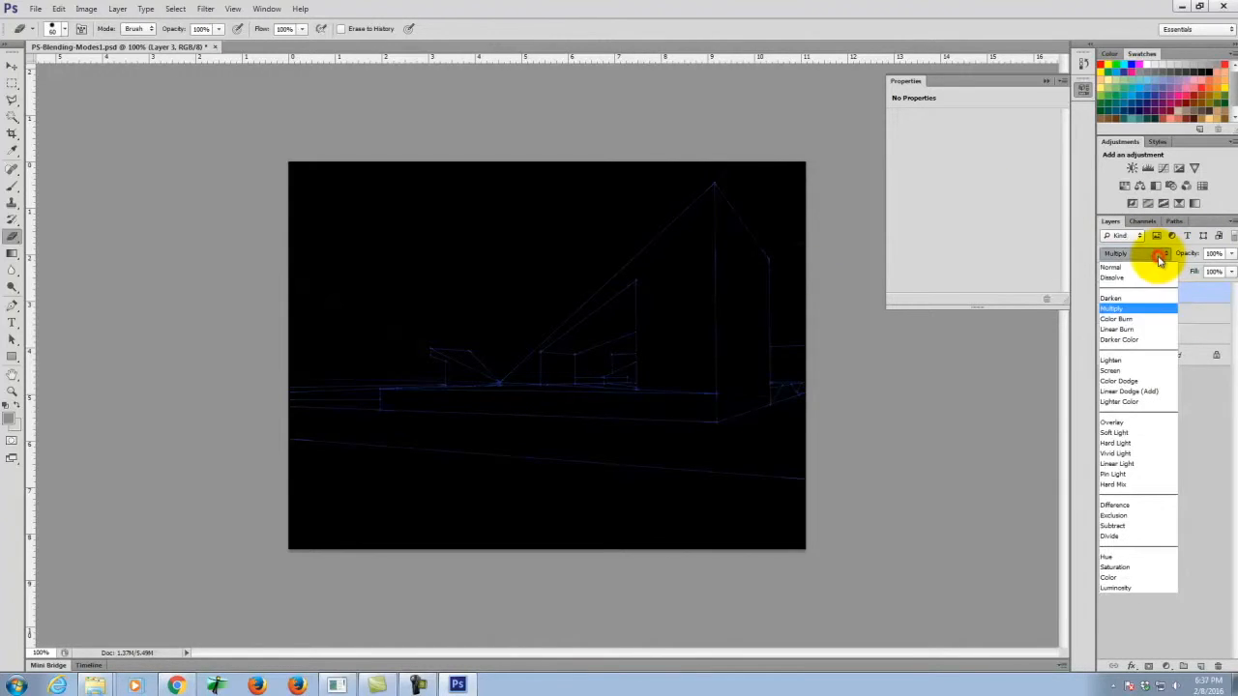
left_click(1147, 371)
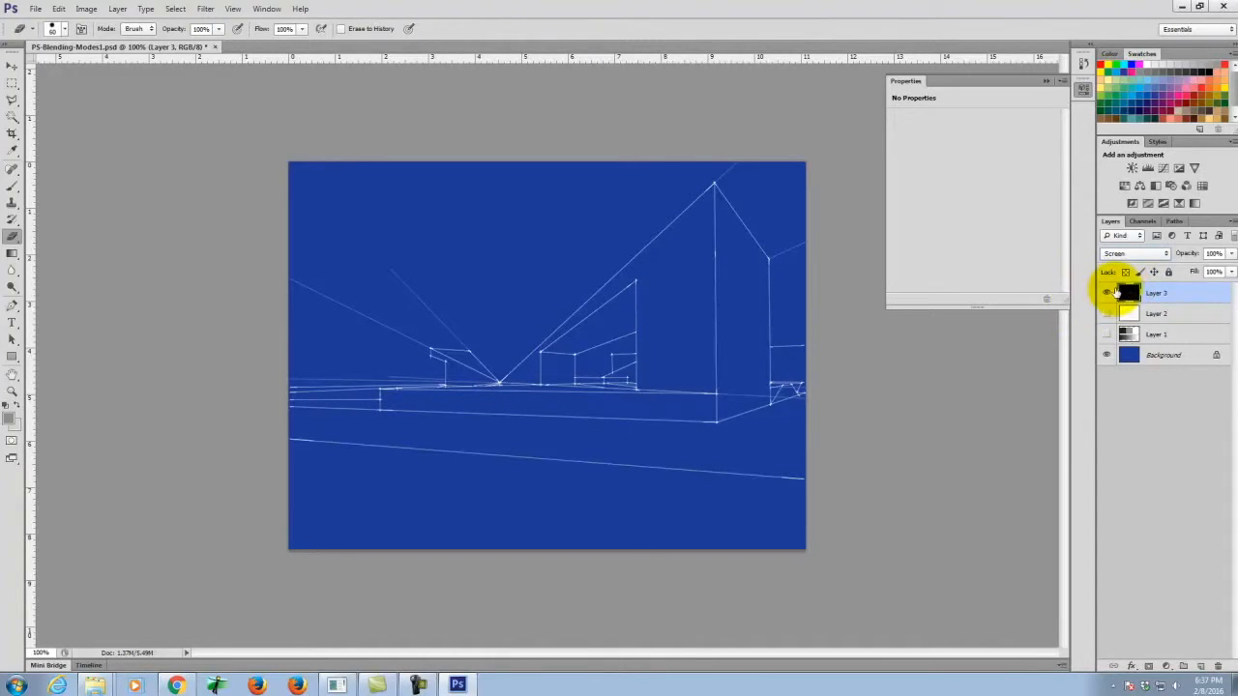
left_click(1144, 255)
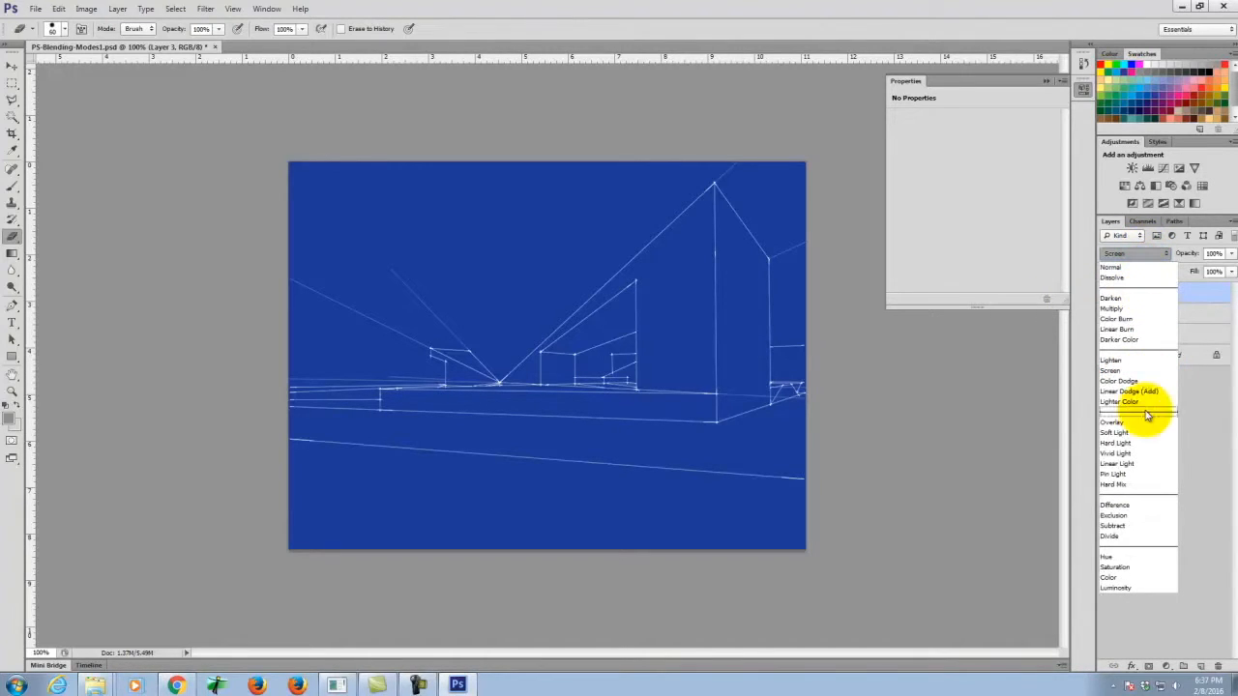
left_click(1143, 427)
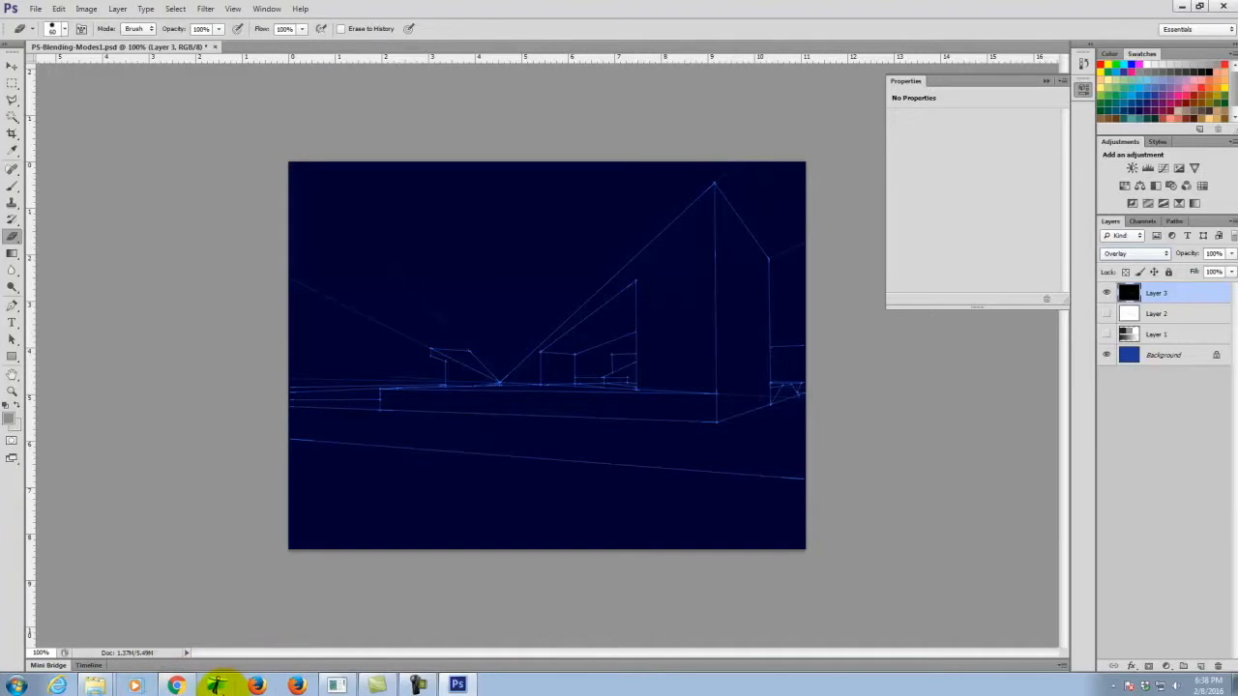
Switch to Chrome and open search.creativecommons.org in a new tab
left_click(177, 686)
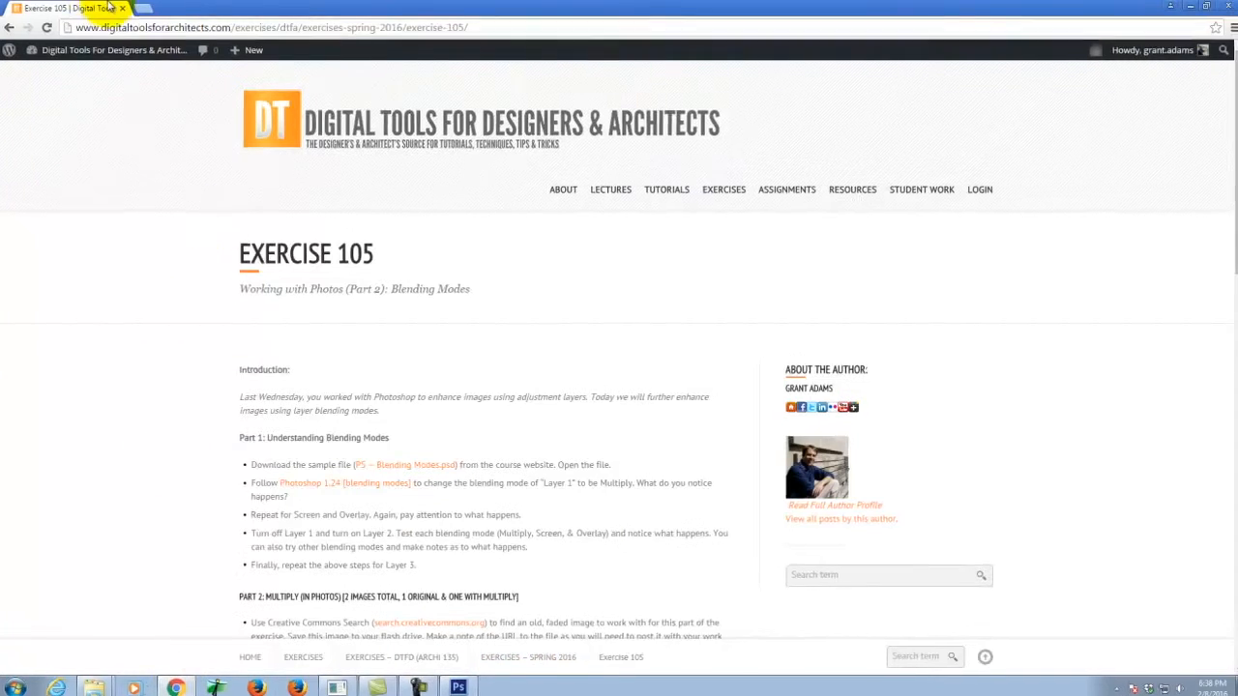
left_click(142, 8)
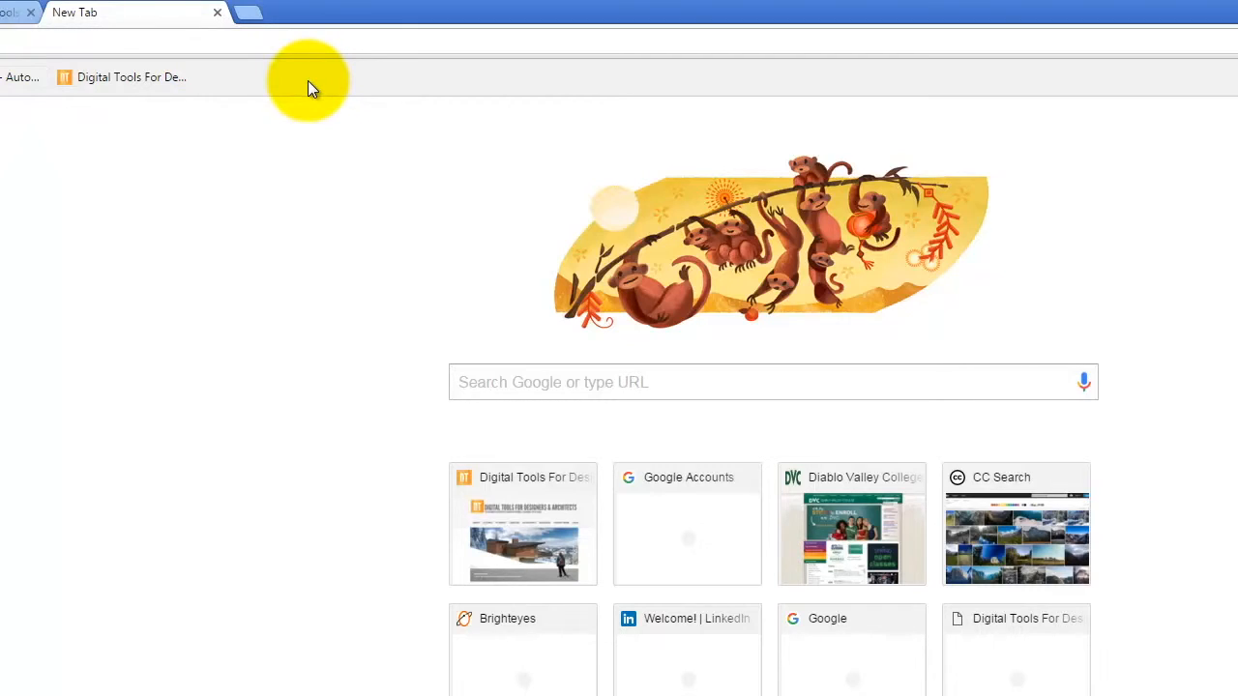
left_click(139, 45)
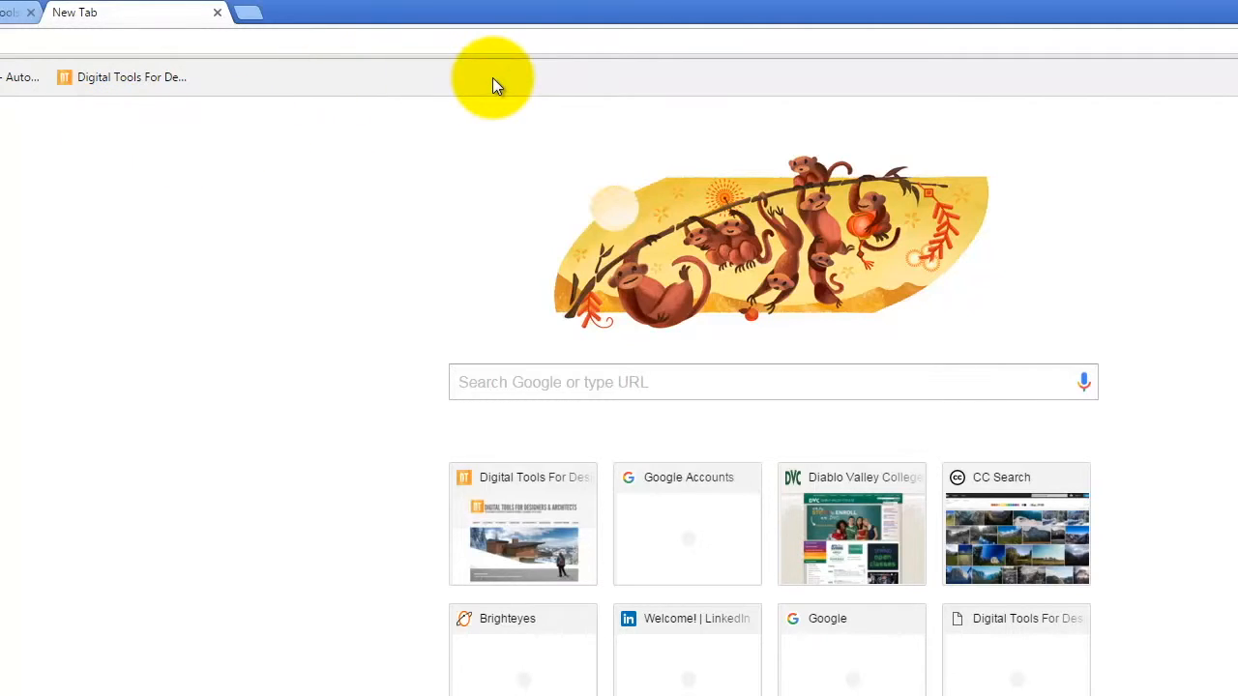
type("sear")
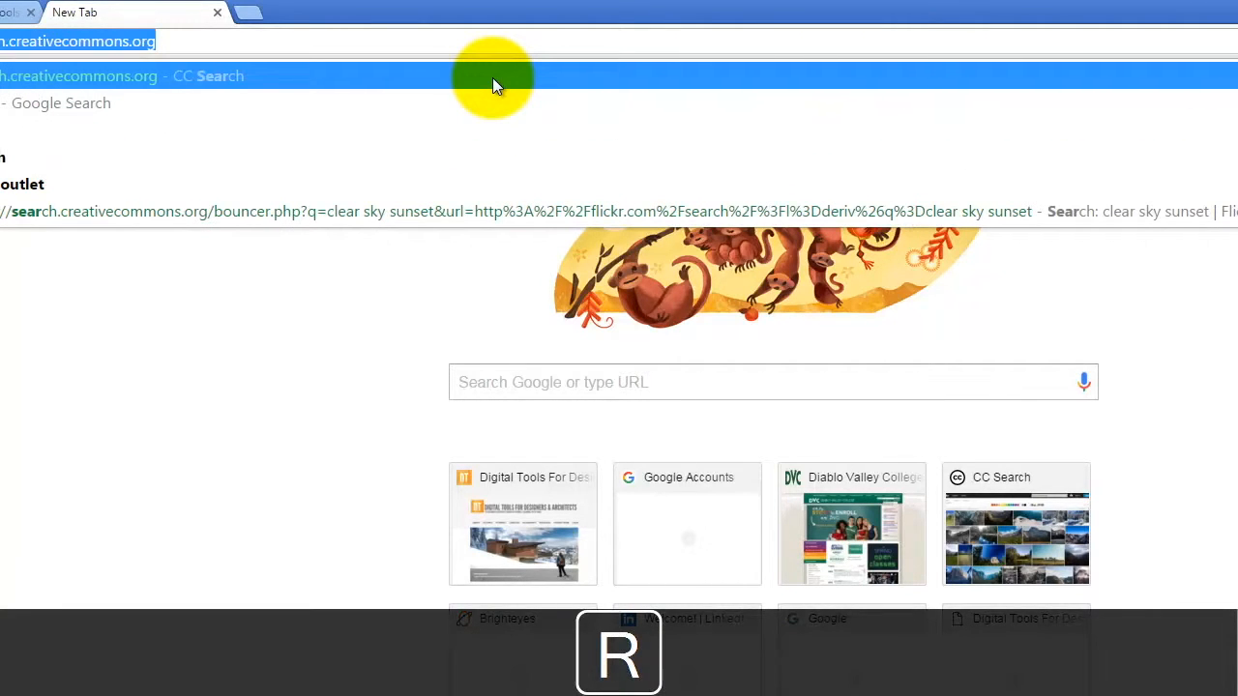
key("Return")
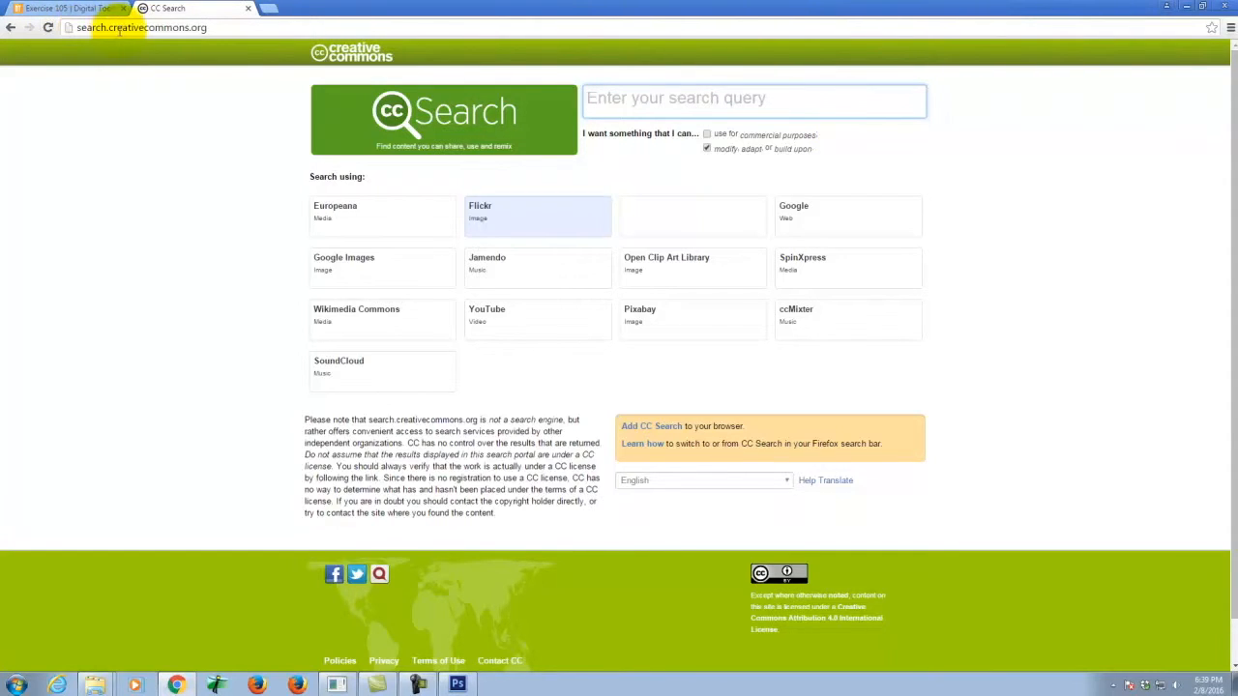
Search Google Images for "old photograph" through CC Search, keeping the option for content that can be modified, adapted or built upon
left_click(625, 101)
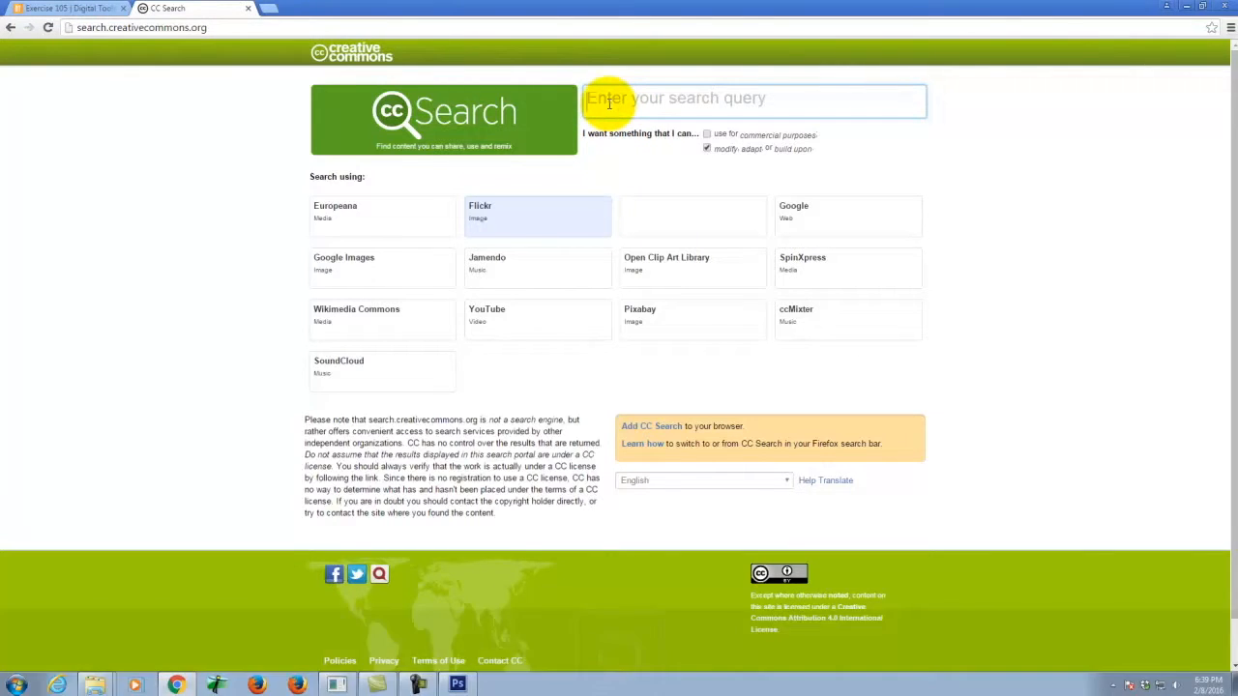
type("old photograph")
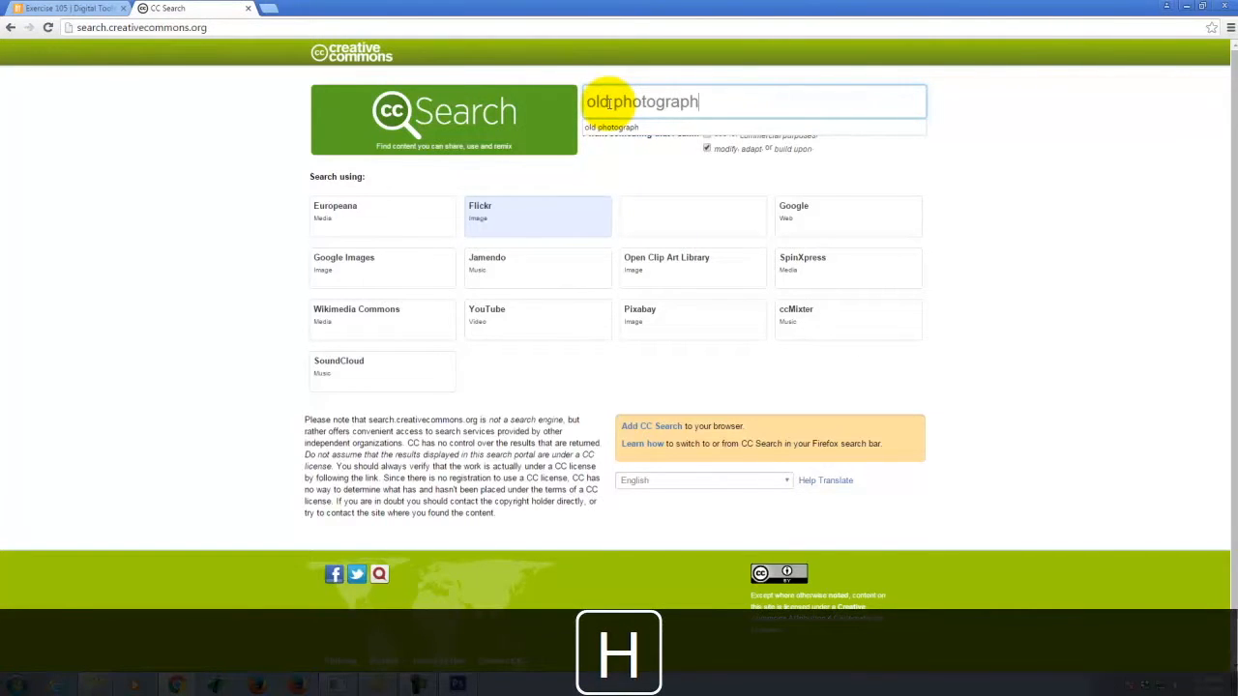
left_click(348, 280)
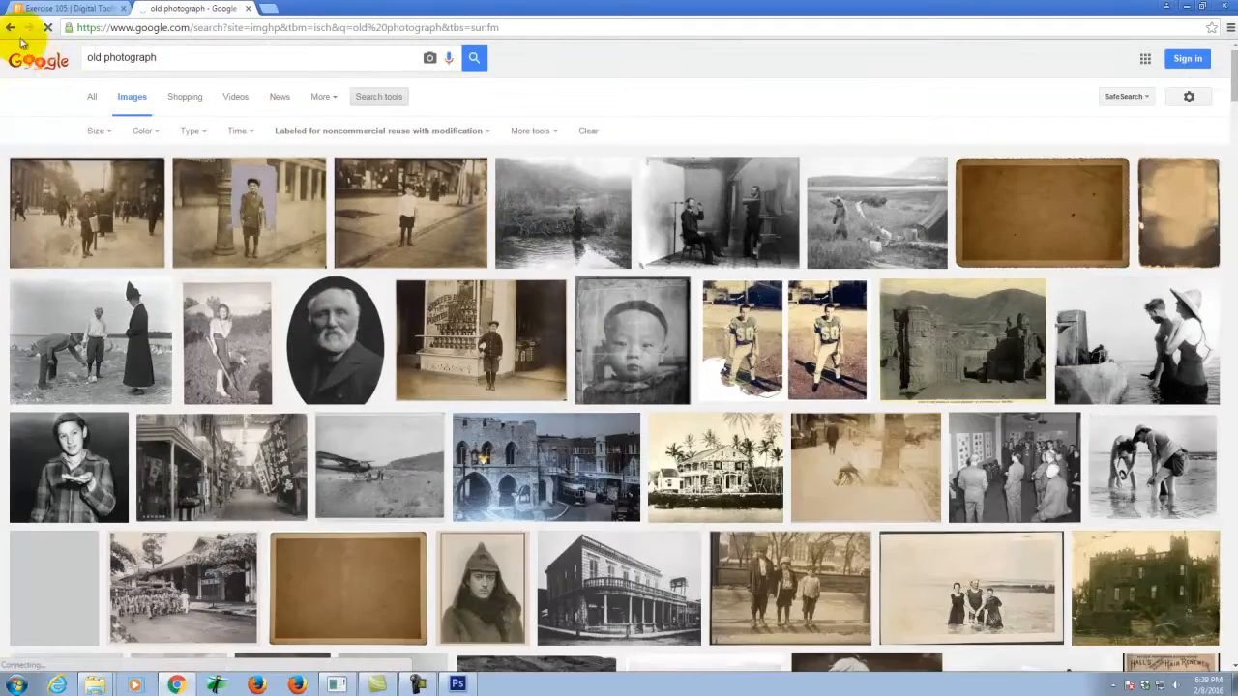
Search Flickr for "old photograph" through CC Search and browse the results for a faded photo
left_click(10, 27)
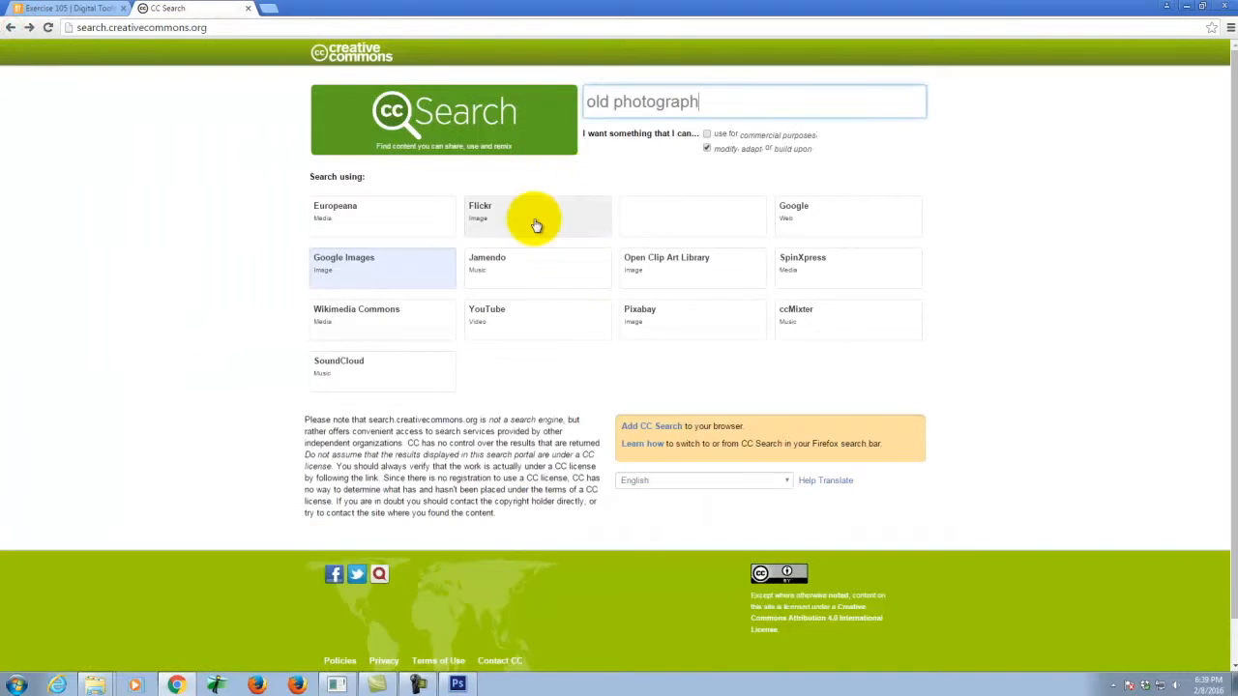
left_click(534, 222)
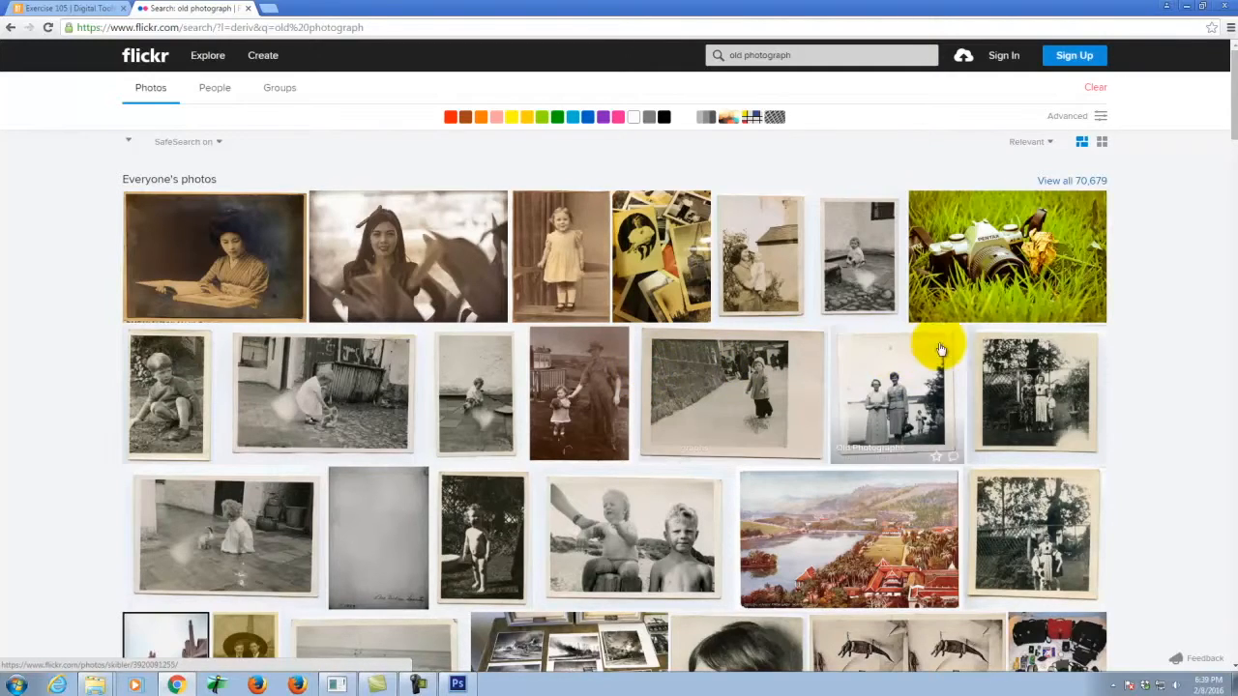
scroll(929, 331, "down", 3)
scroll(929, 331, "down", 4)
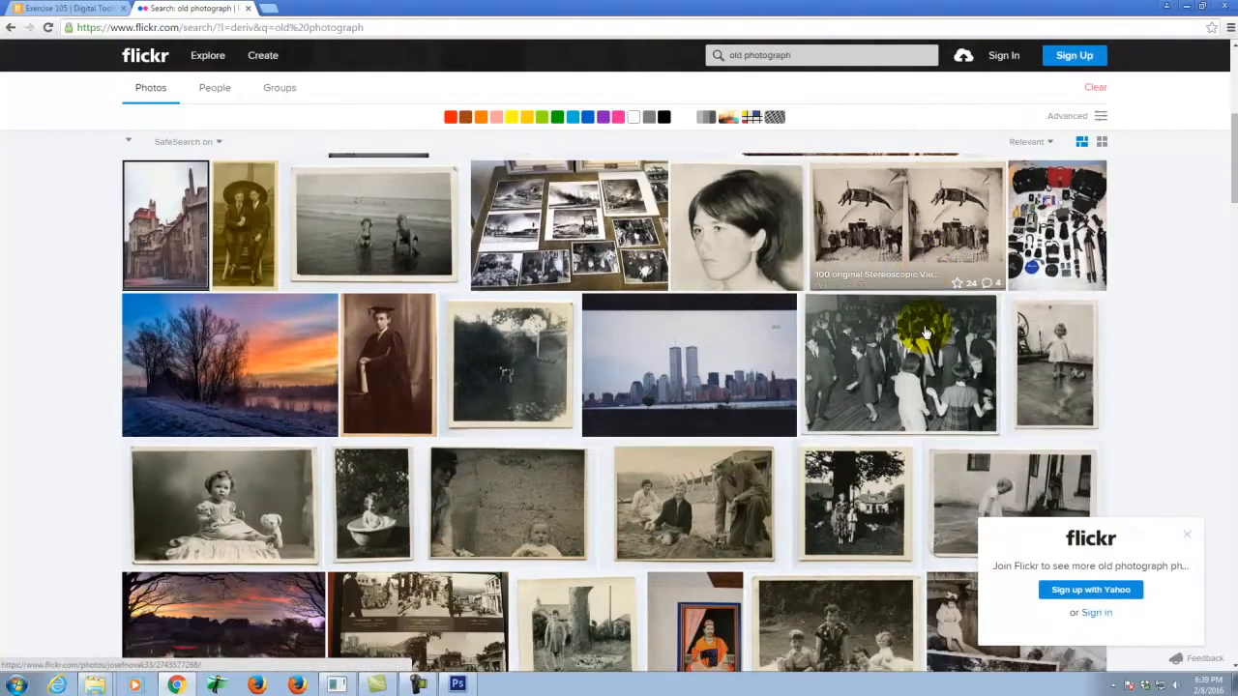
scroll(920, 334, "down", 2)
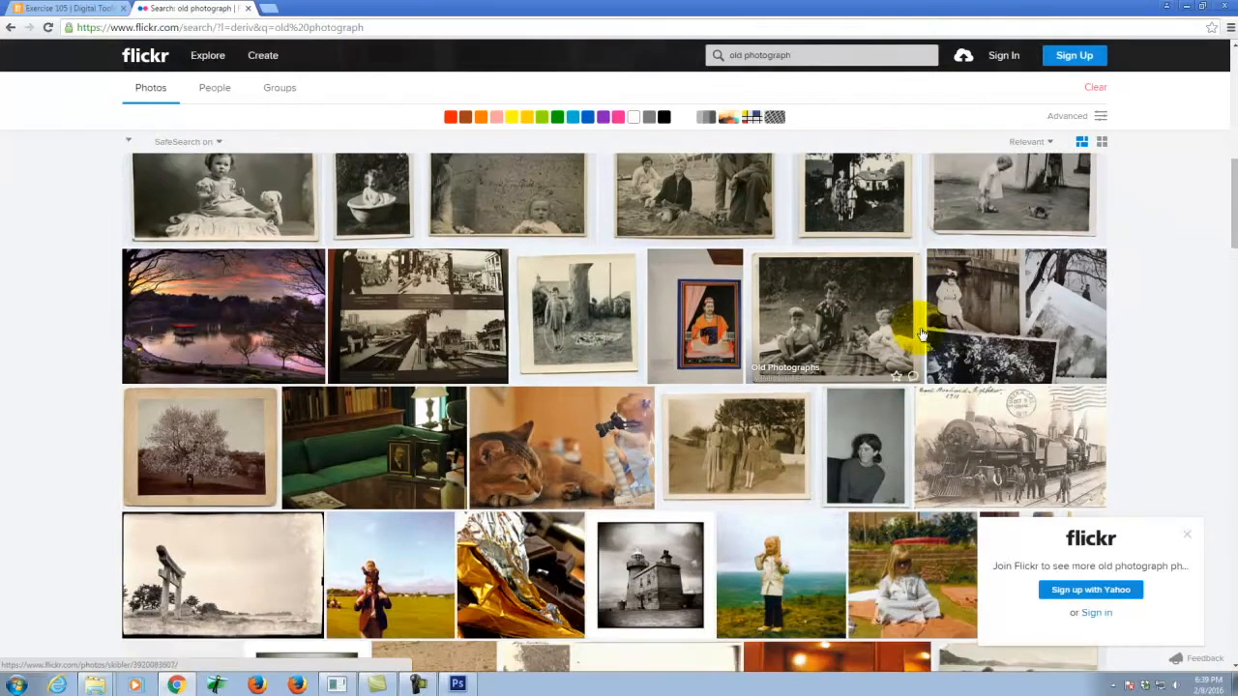
scroll(920, 328, "down", 2)
Return to the Google Images results through CC Search and open man-standing-in-experimental-field-showing-old-photo.jpg at full size
left_click(11, 27)
left_click(371, 277)
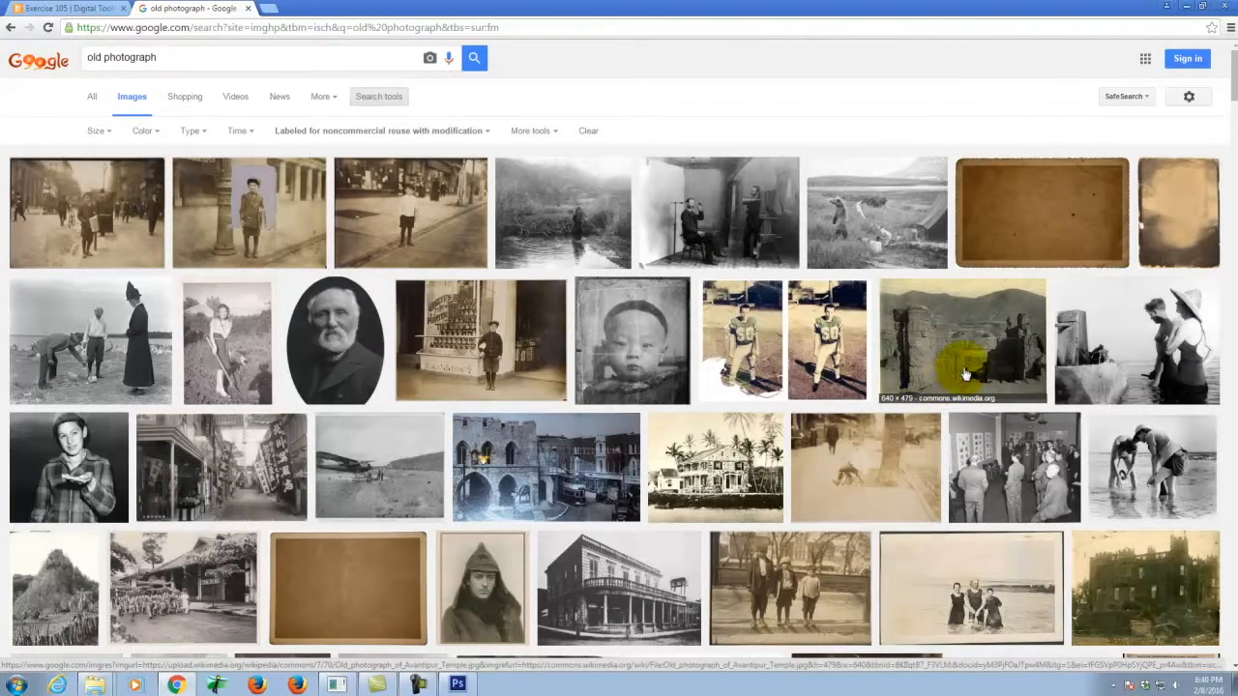
scroll(964, 375, "down", 3)
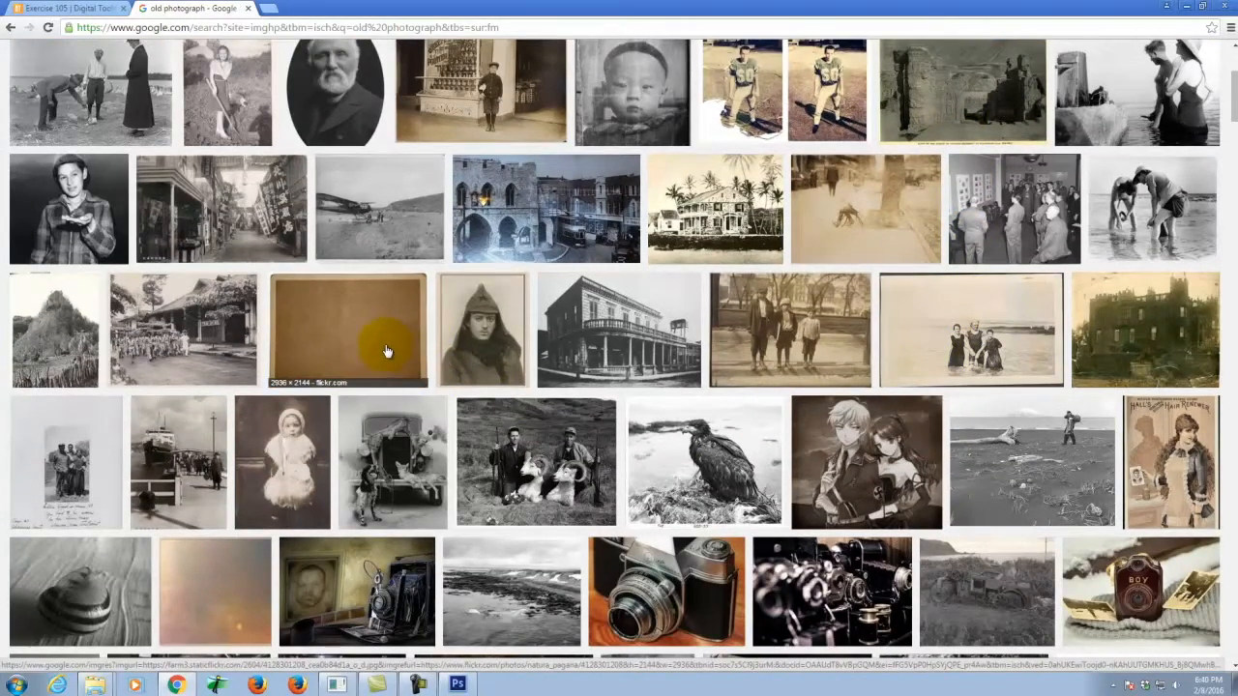
scroll(435, 346, "down", 4)
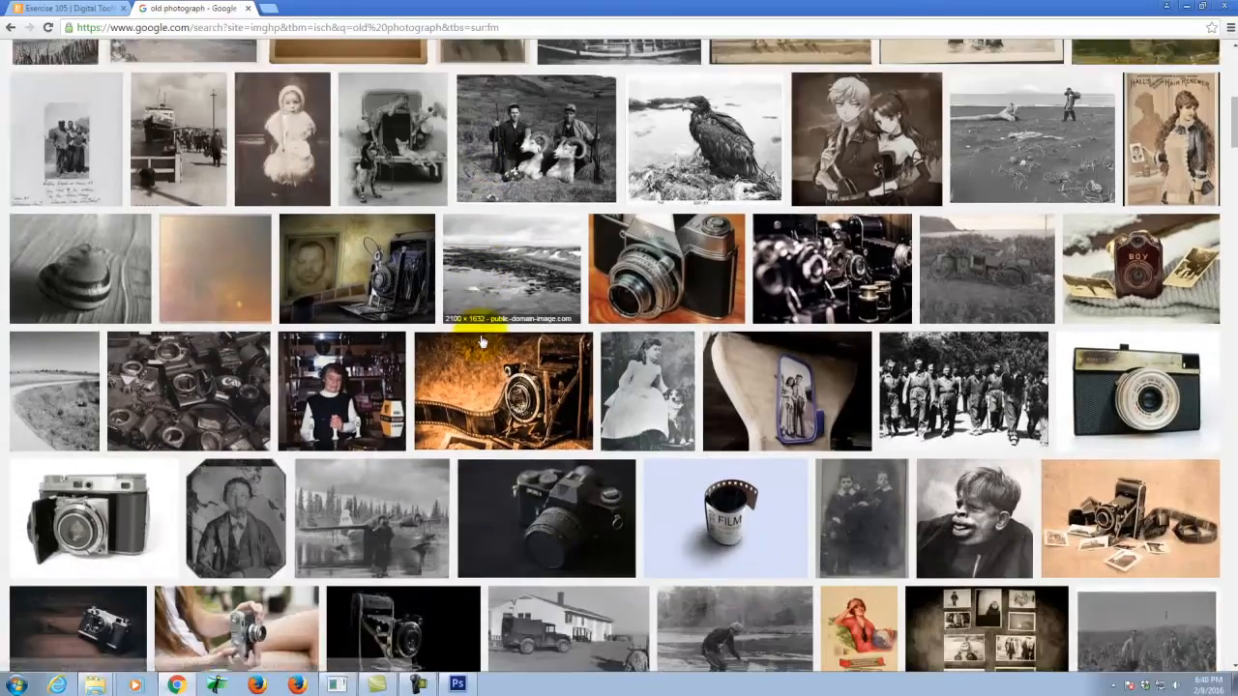
scroll(481, 341, "down", 2)
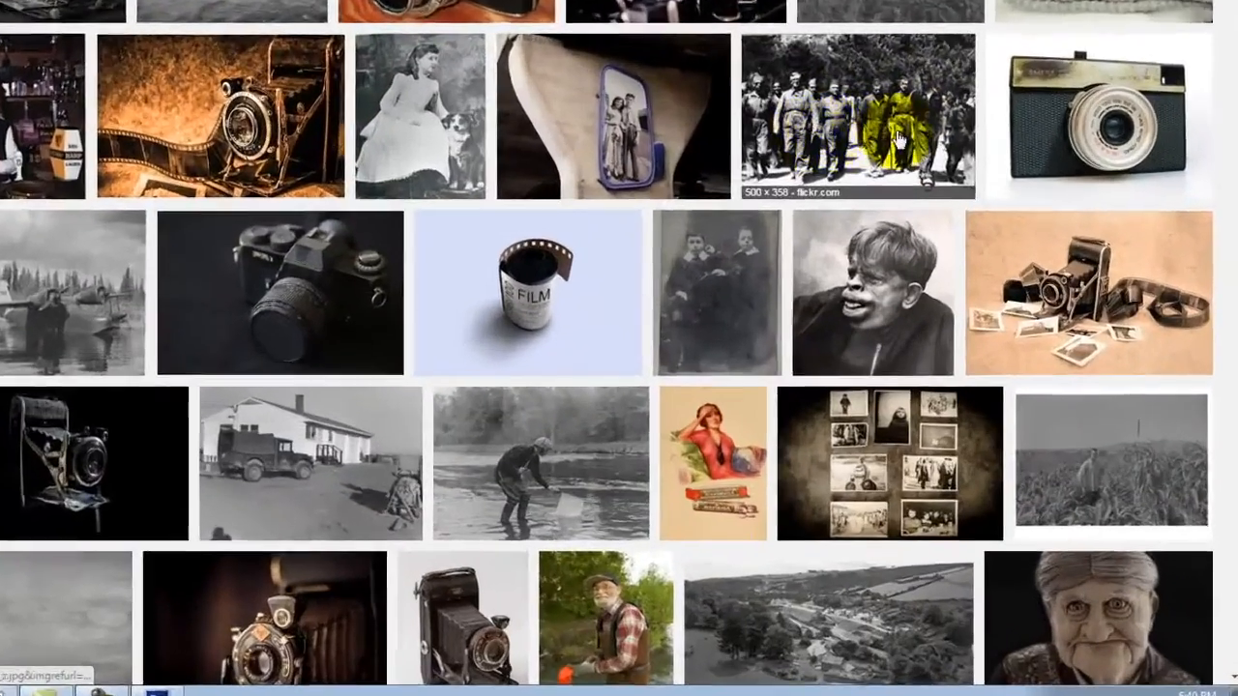
scroll(871, 136, "down", 2)
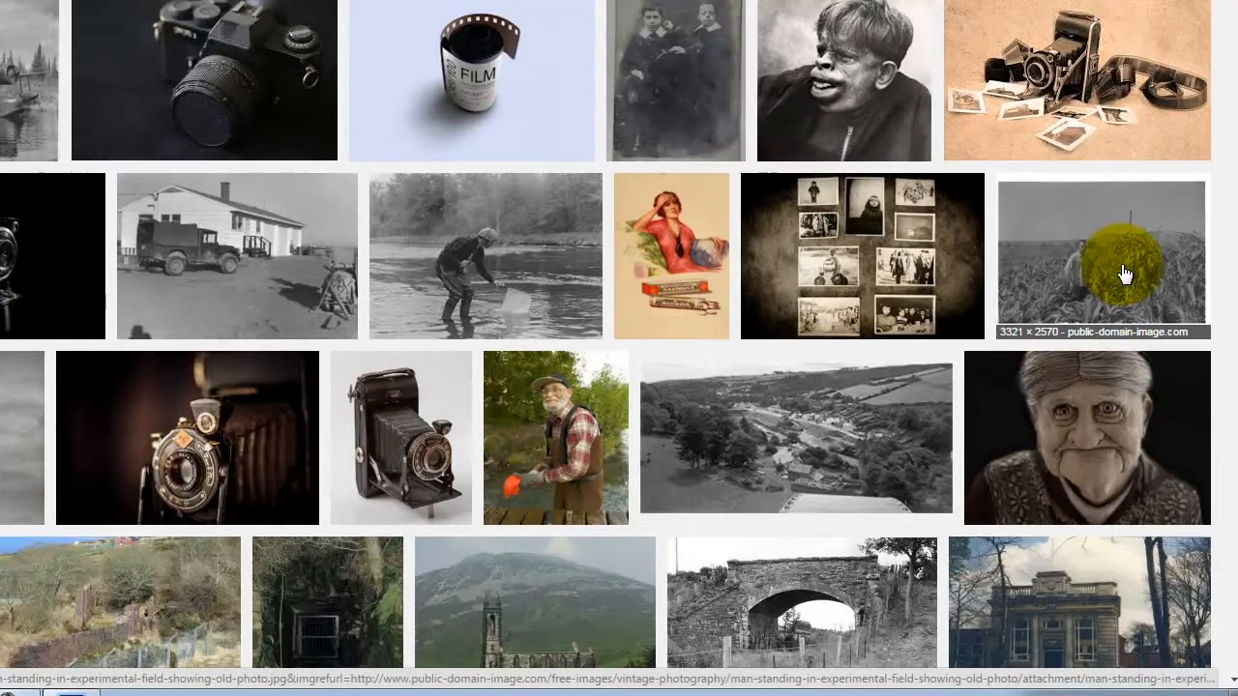
left_click(1125, 276)
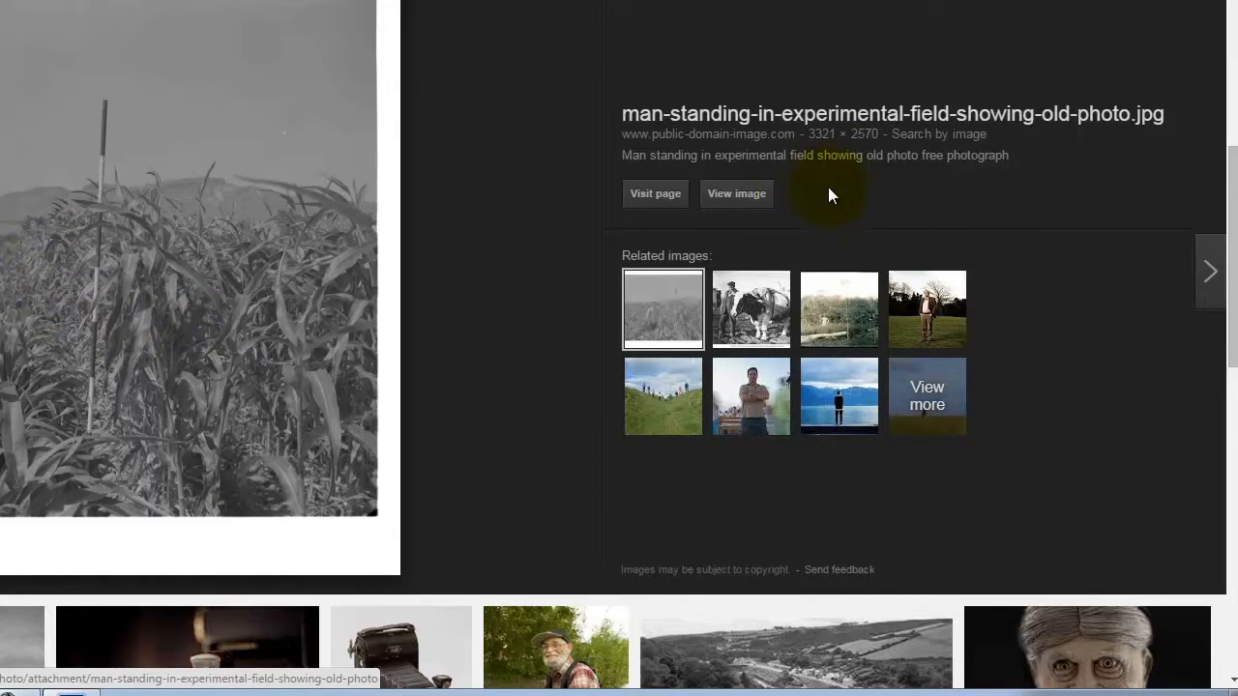
left_click(741, 199)
left_click(69, 203)
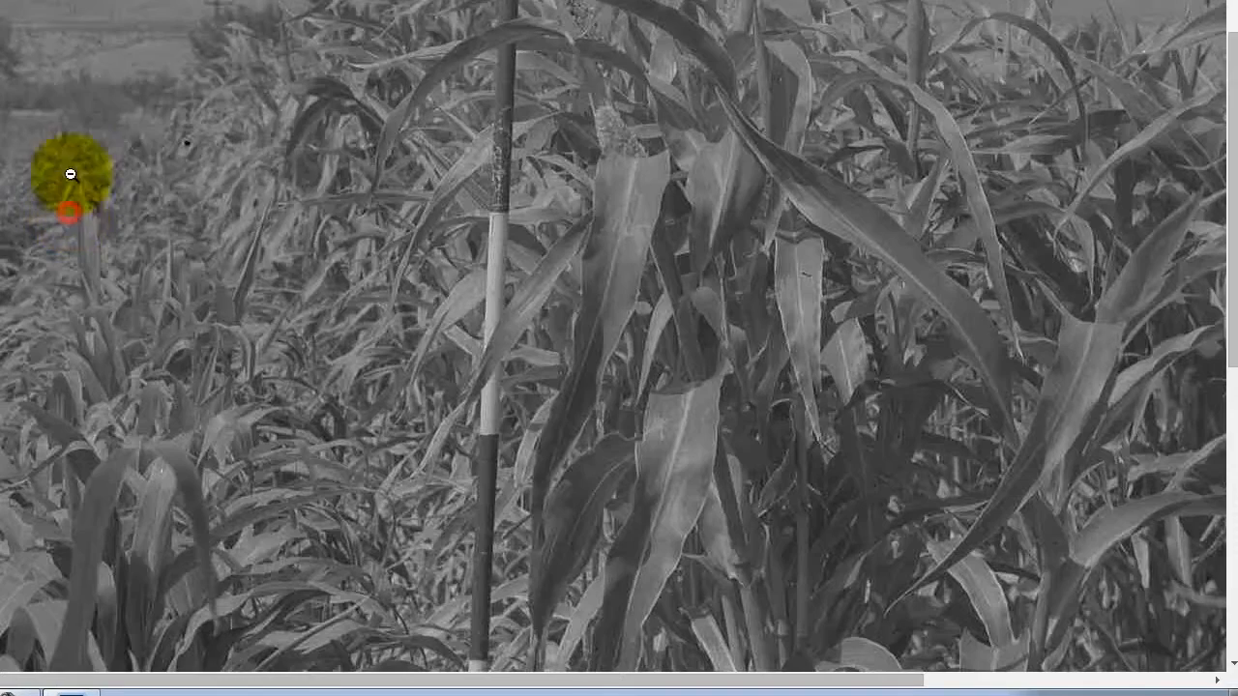
Start saving the field photo and choose Dropbox > A135 Exercises > Ex105 on the Bluestone (E:) drive as its location
right_click(76, 123)
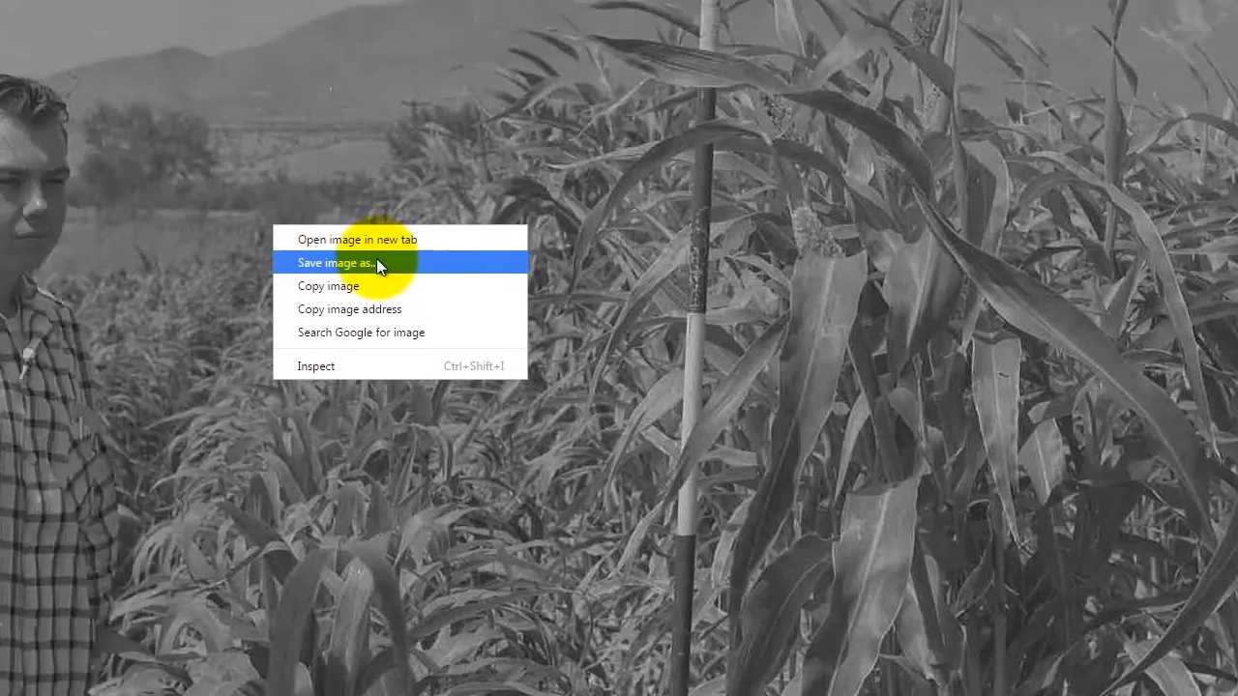
left_click(180, 160)
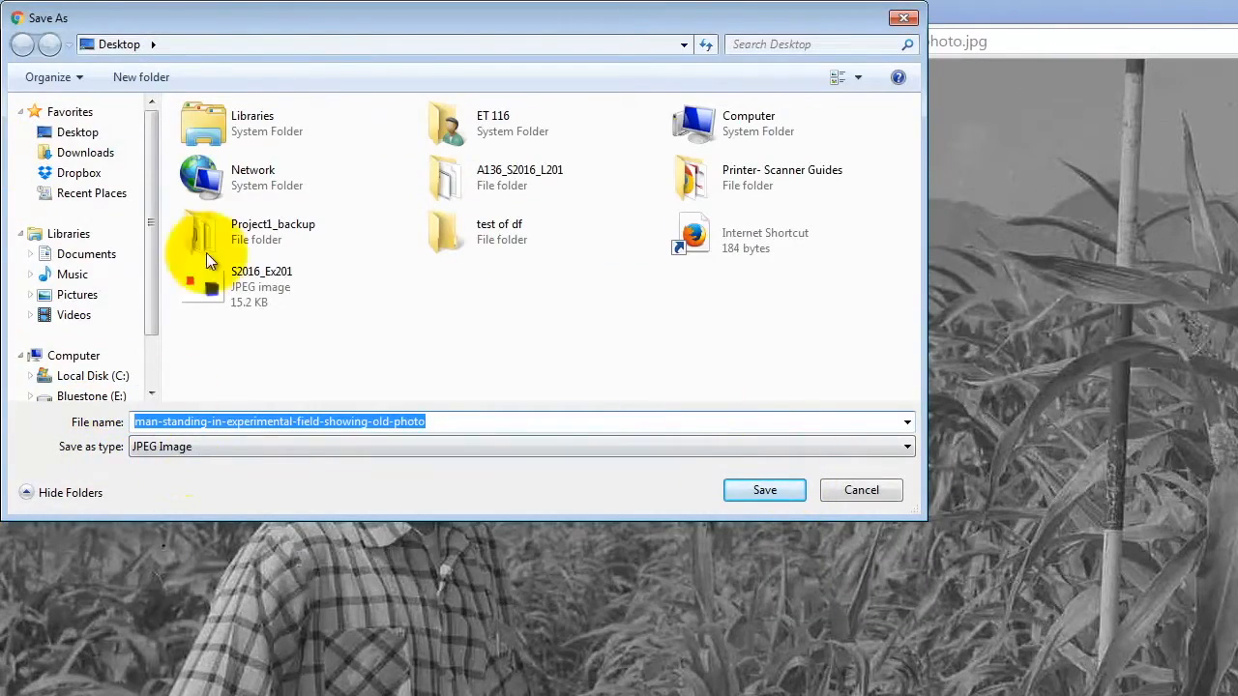
left_click(80, 394)
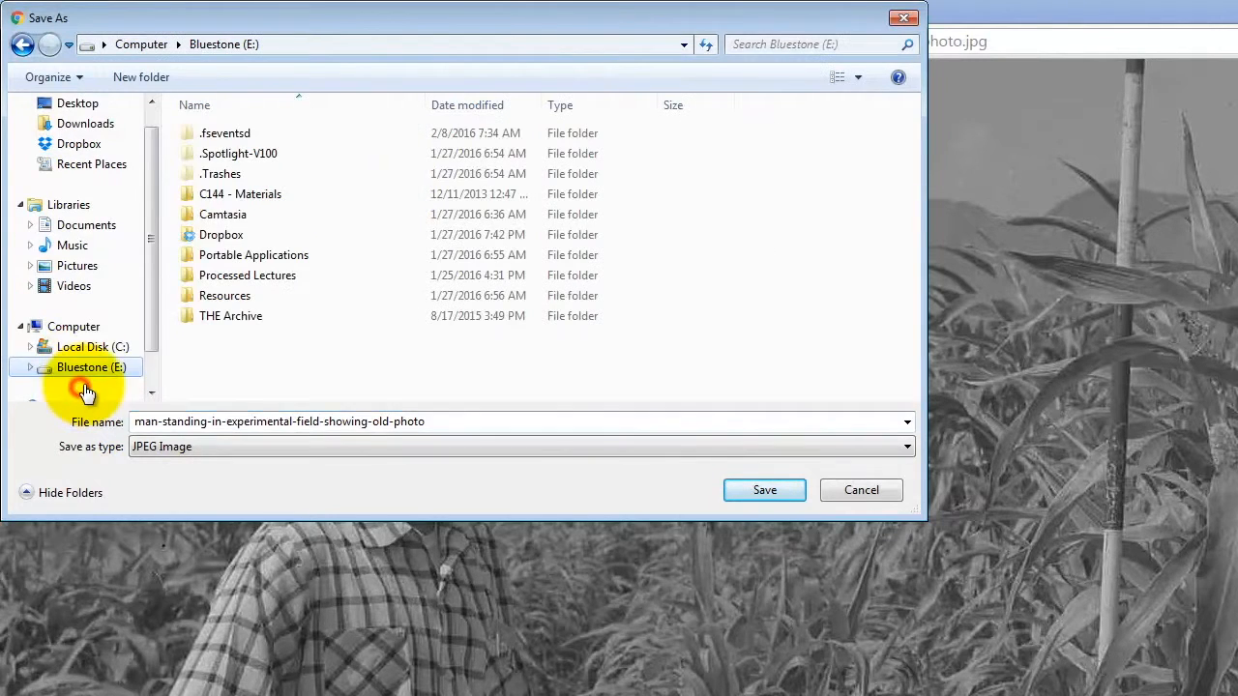
double_click(208, 235)
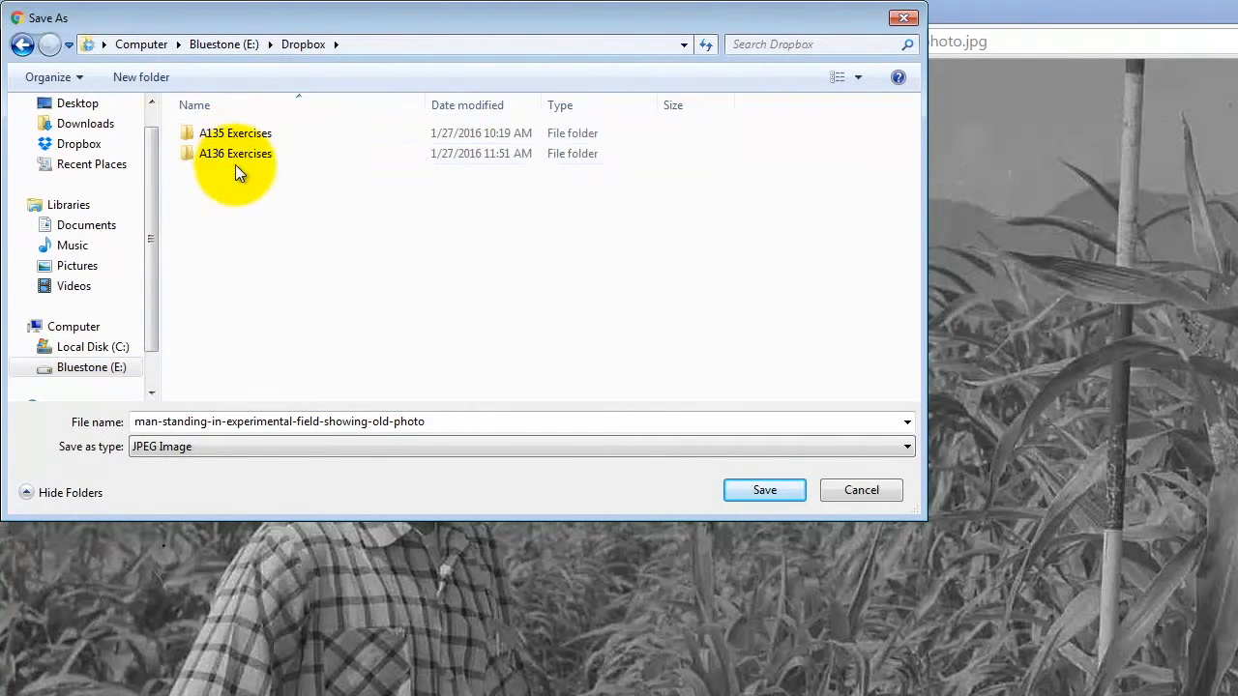
double_click(241, 136)
double_click(211, 173)
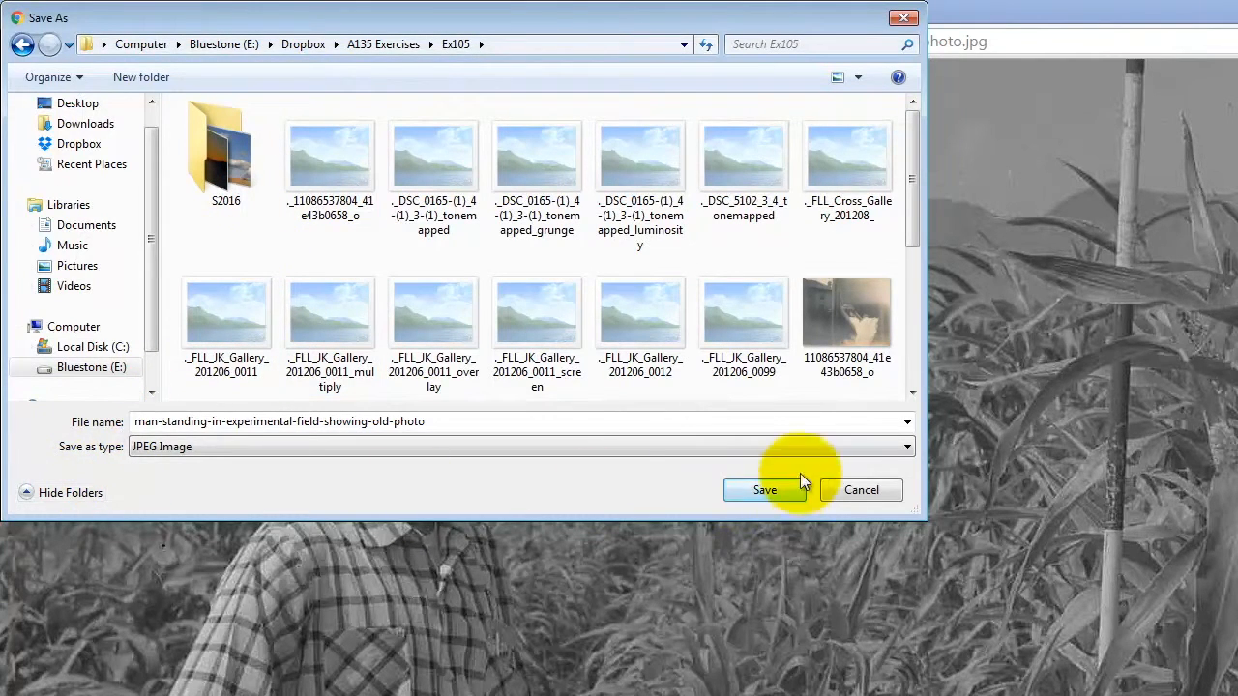
Create a folder named S2016e inside Ex105 and save the photo in it as a JPEG under its suggested name
left_click(141, 78)
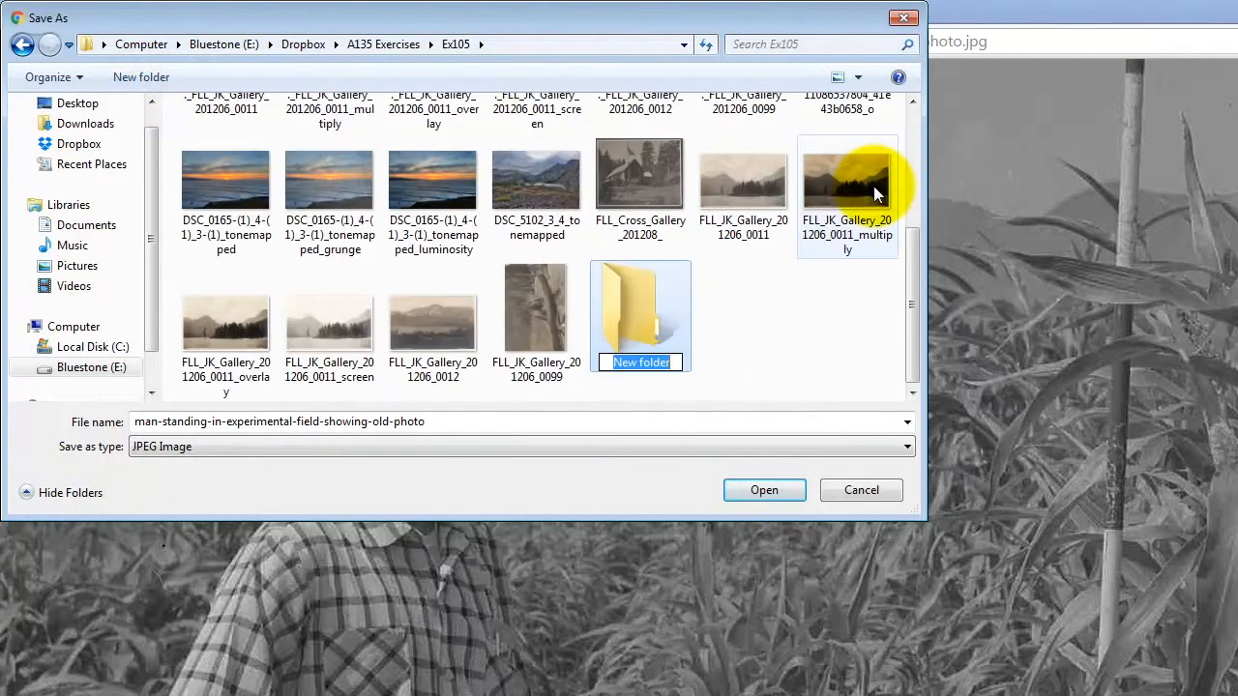
type("S2016e")
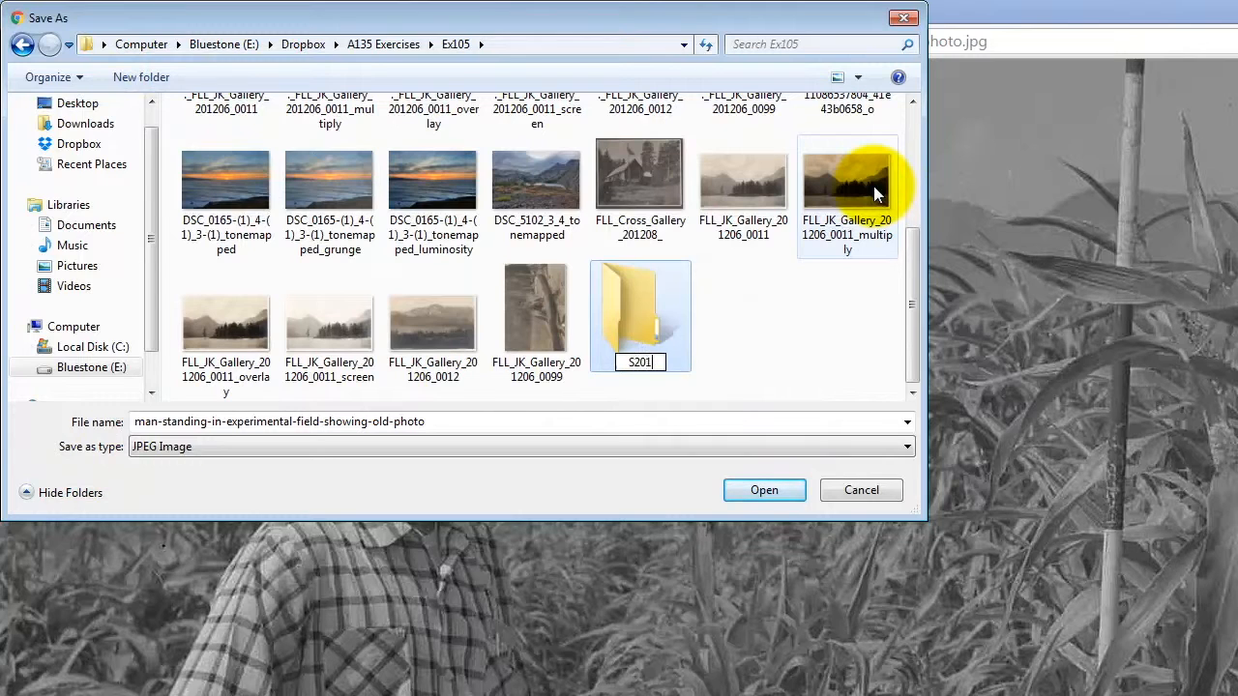
key("Return")
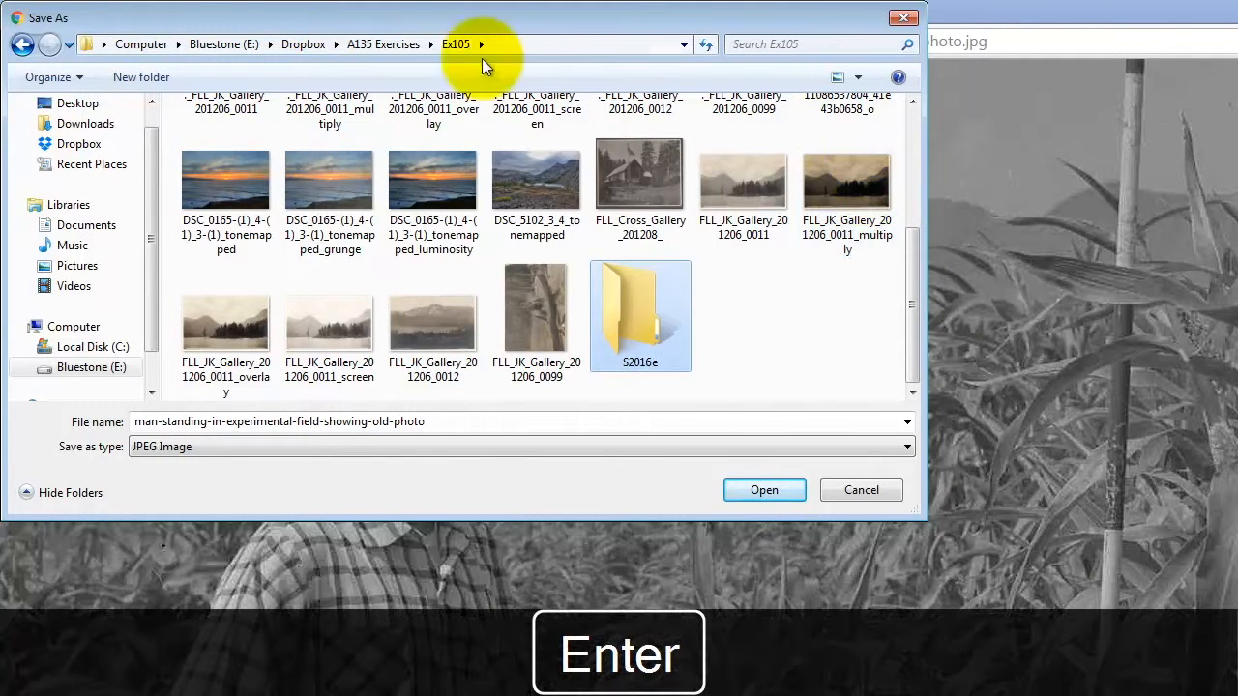
double_click(642, 265)
right_click(407, 244)
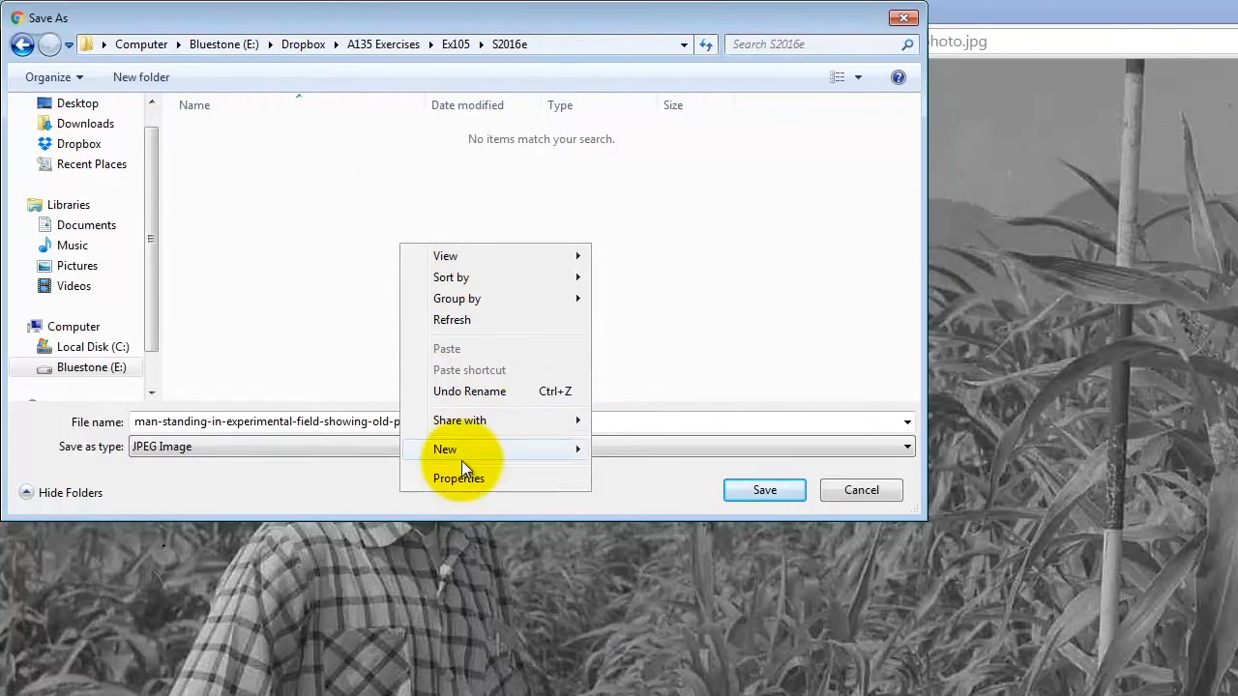
left_click(490, 200)
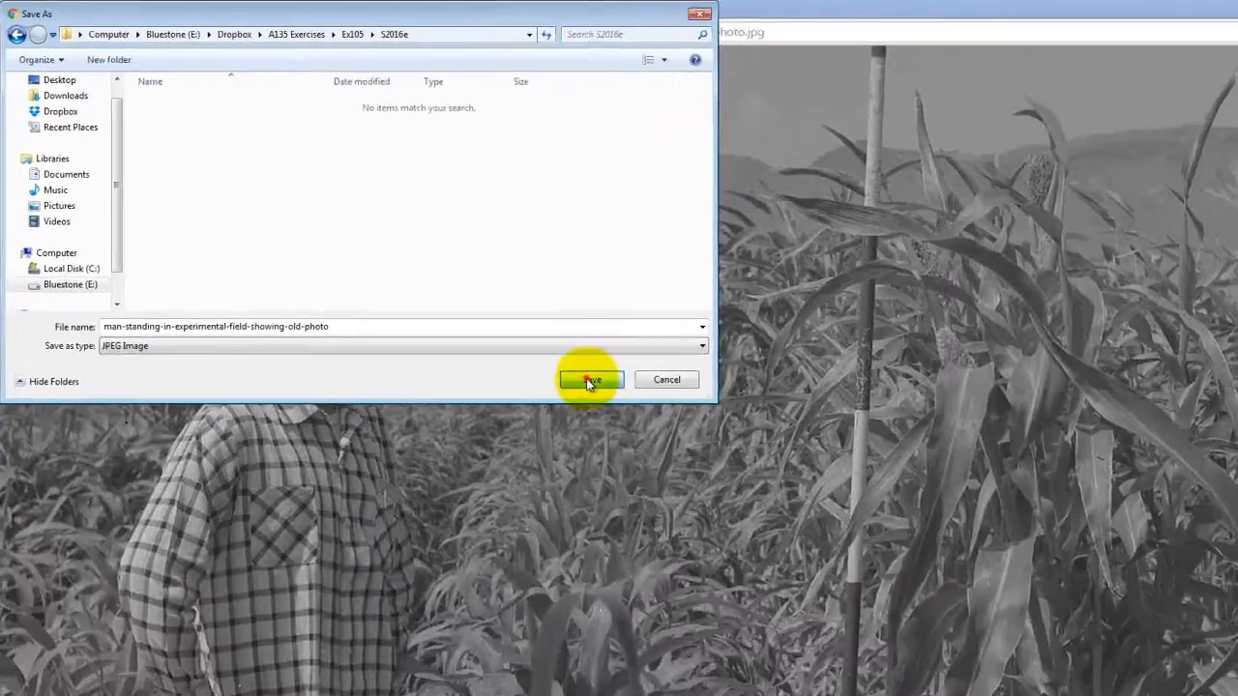
left_click(750, 486)
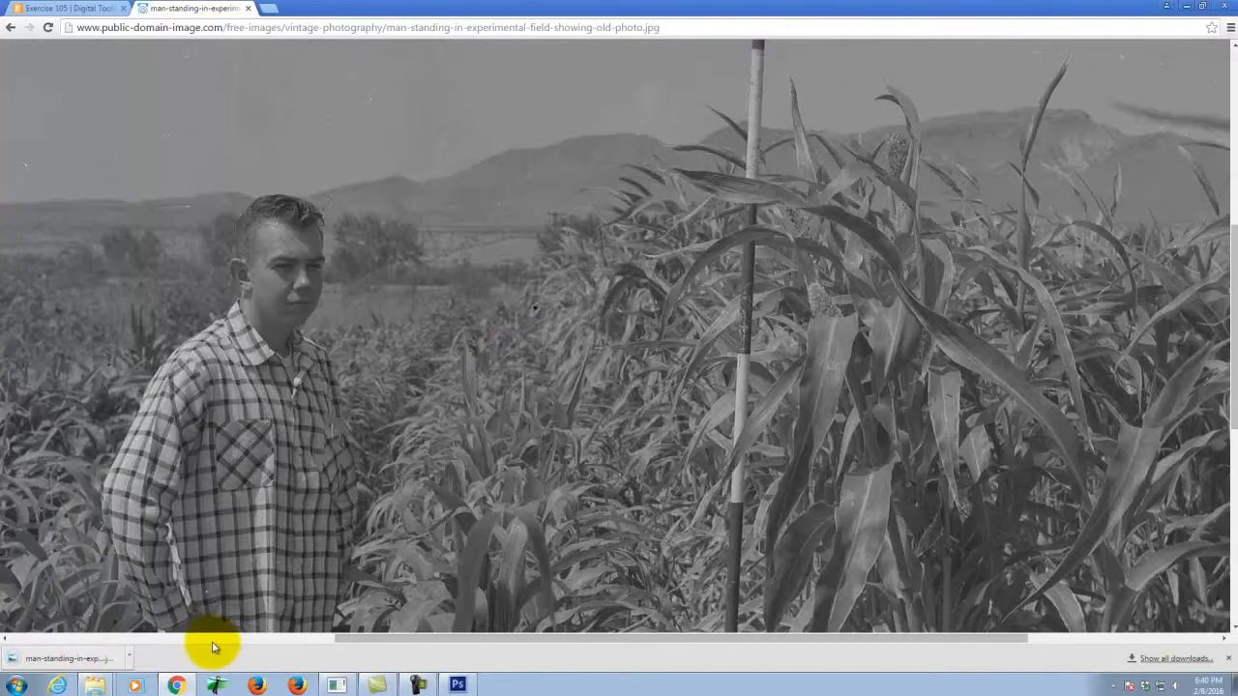
Switch to Photoshop and open man-standing-in-experimental-field-showing-old-photo.jpg from the S2016e folder in Ex105
left_click(457, 684)
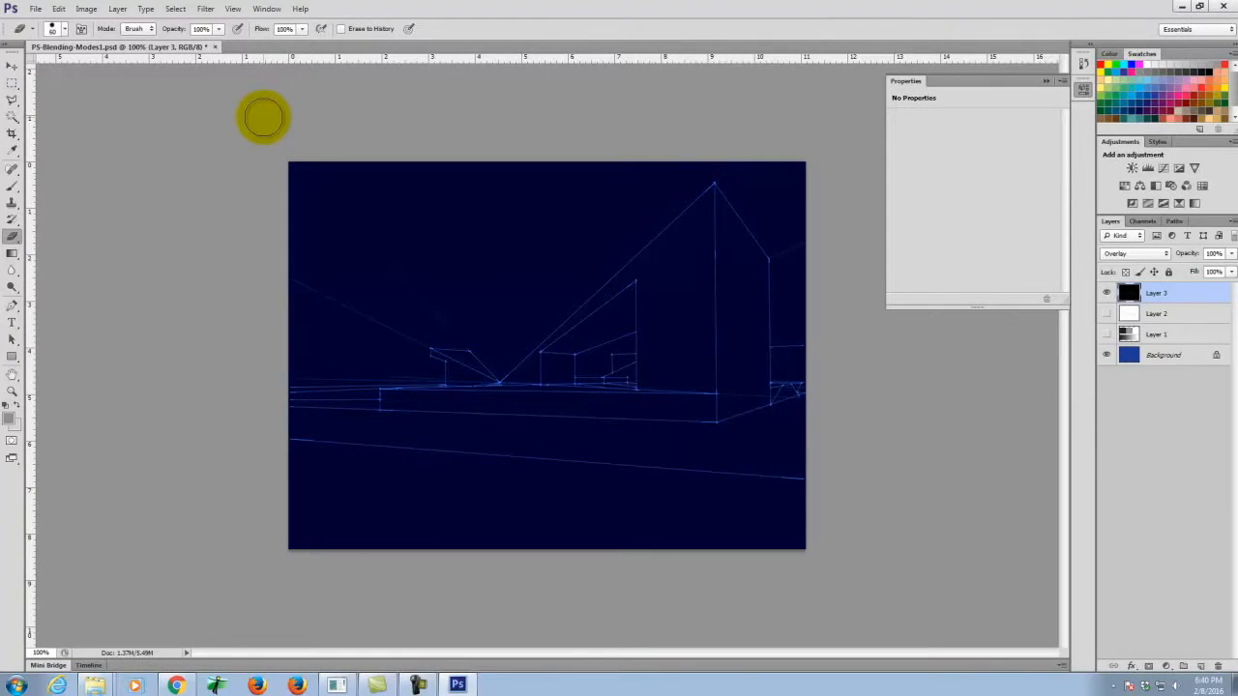
left_click(36, 8)
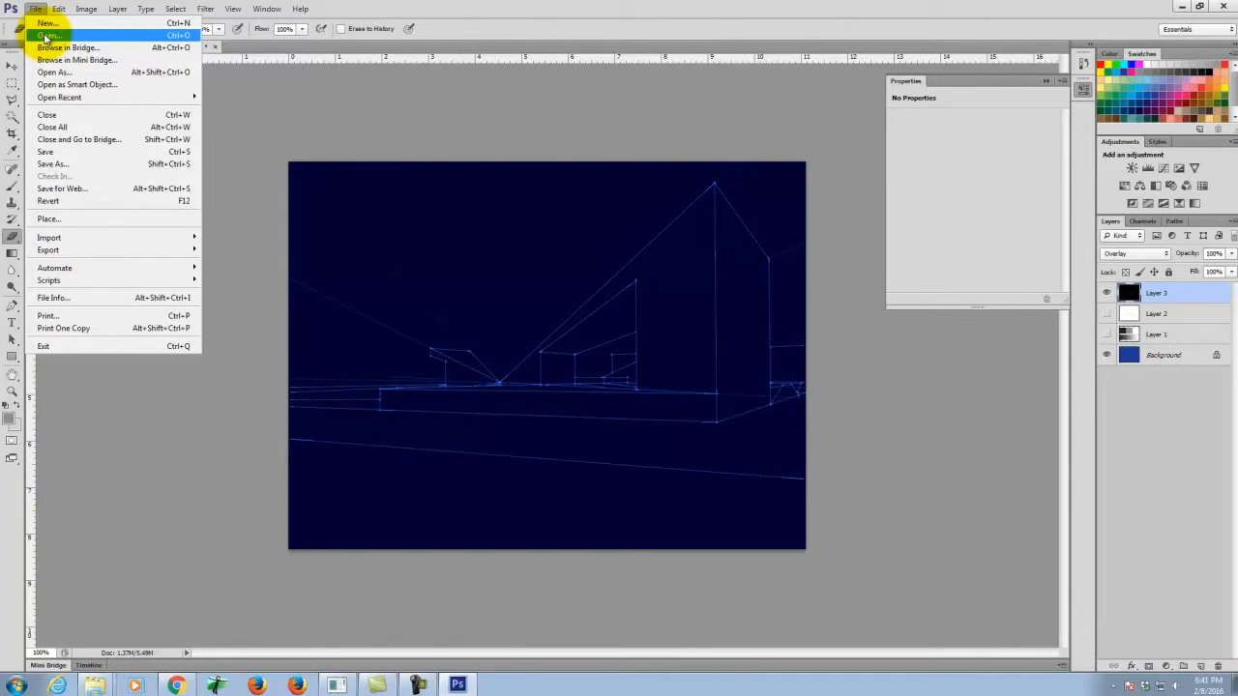
left_click(46, 36)
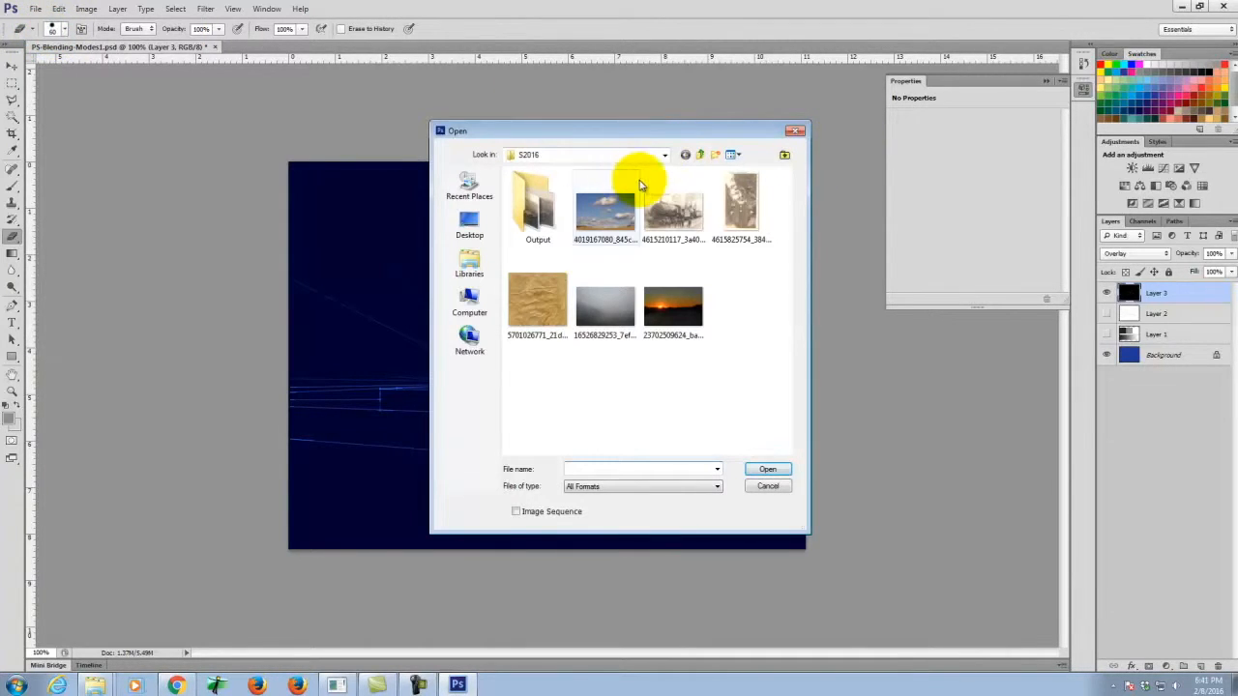
left_click(697, 156)
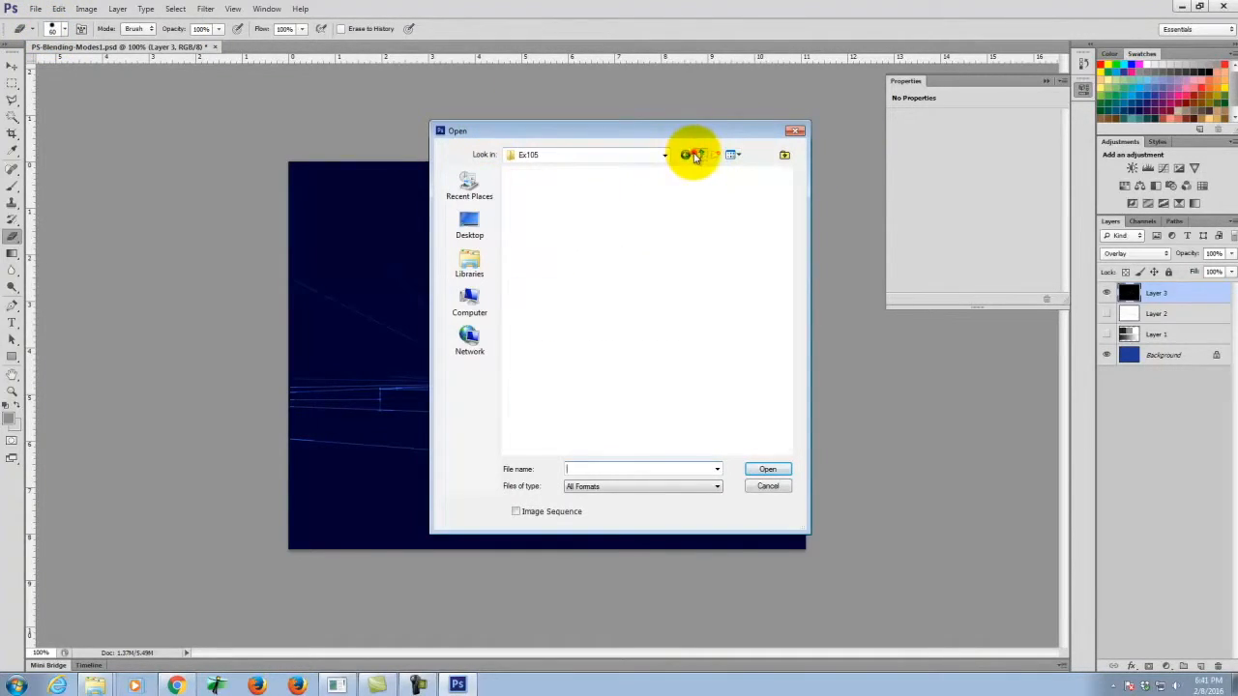
double_click(606, 205)
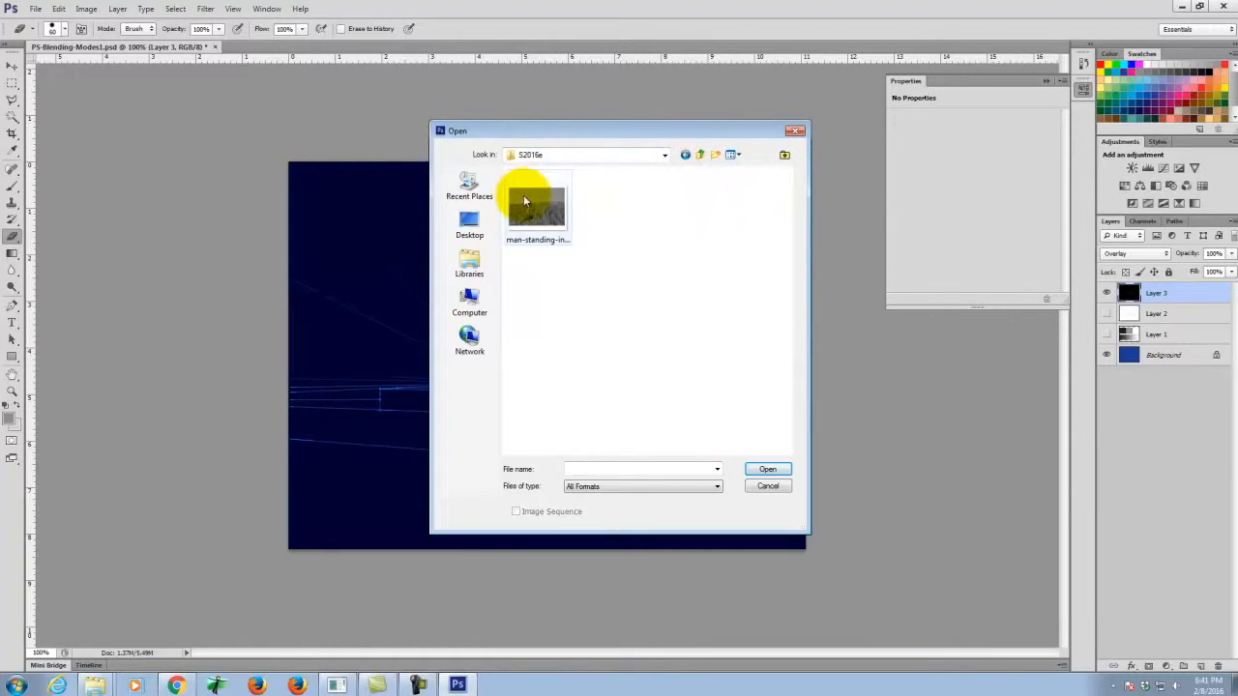
left_click(524, 200)
left_click(767, 469)
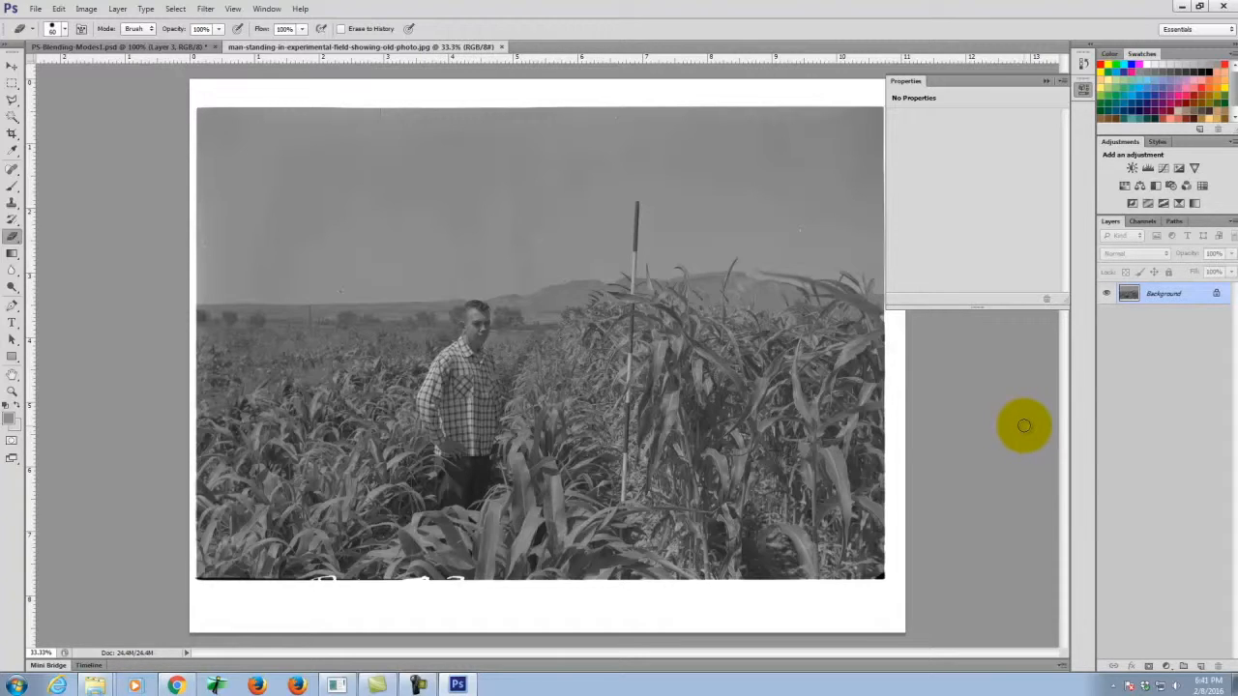
Duplicate the photo's Background layer and rename the copy Multiply
right_click(1192, 298)
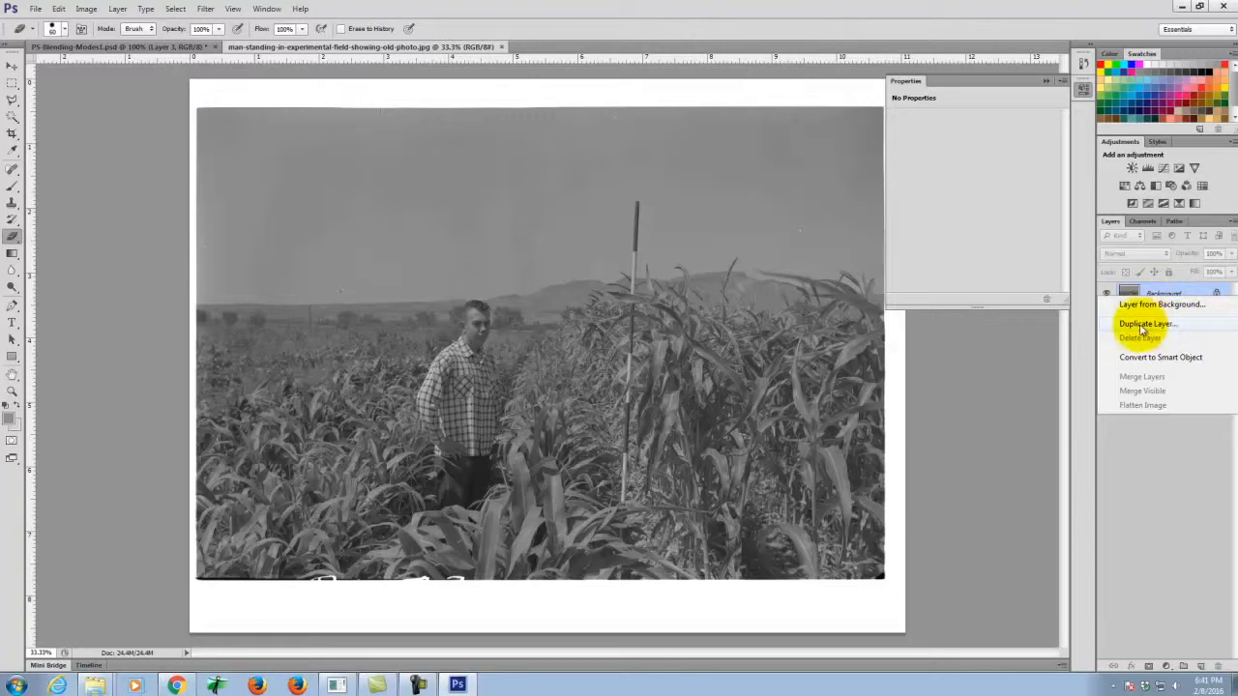
left_click(1162, 325)
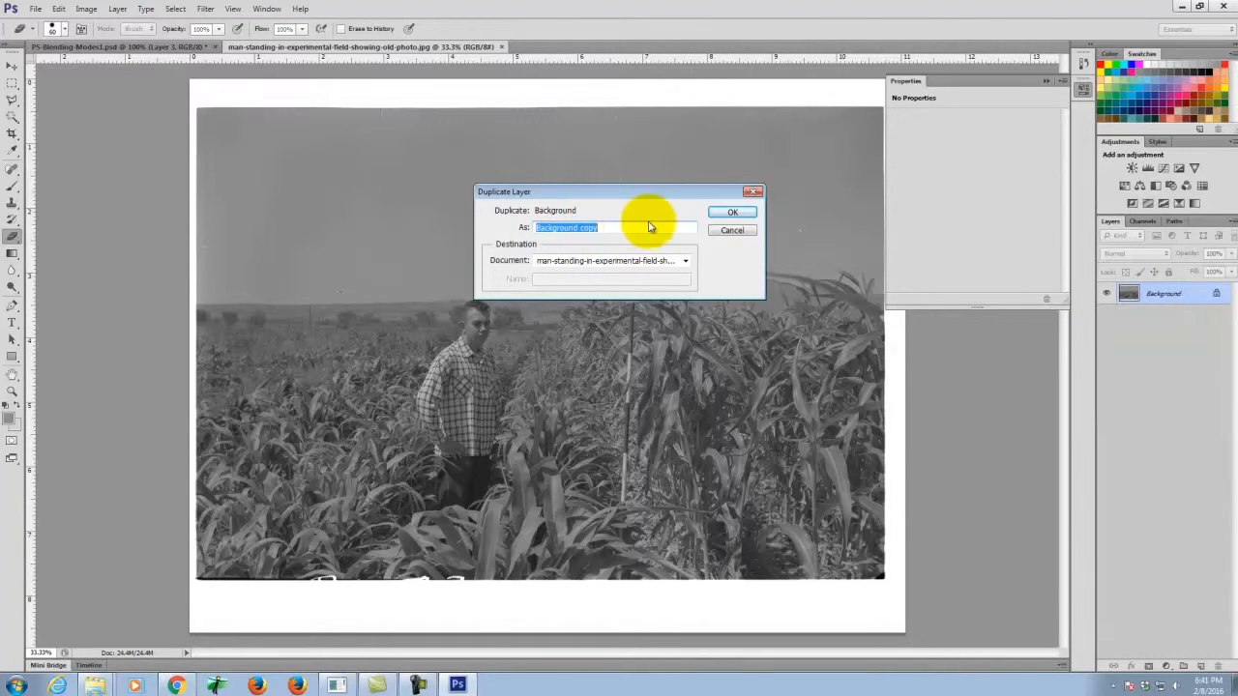
left_click(732, 212)
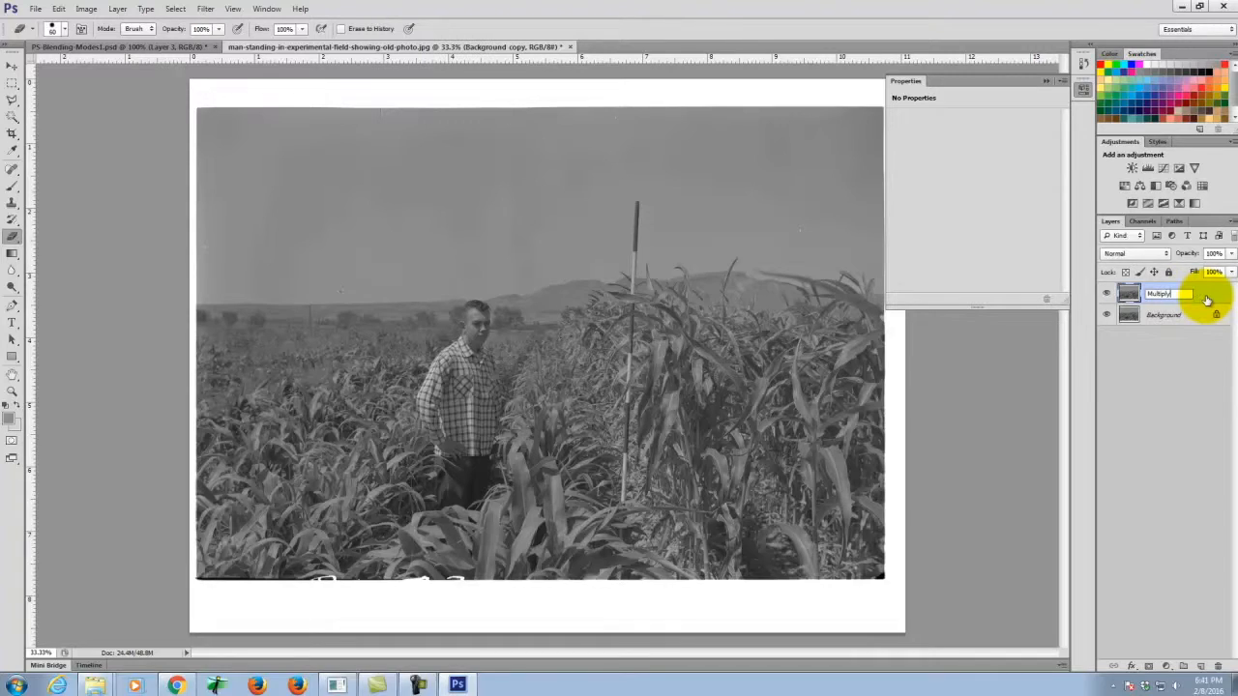
type("y")
key("Return")
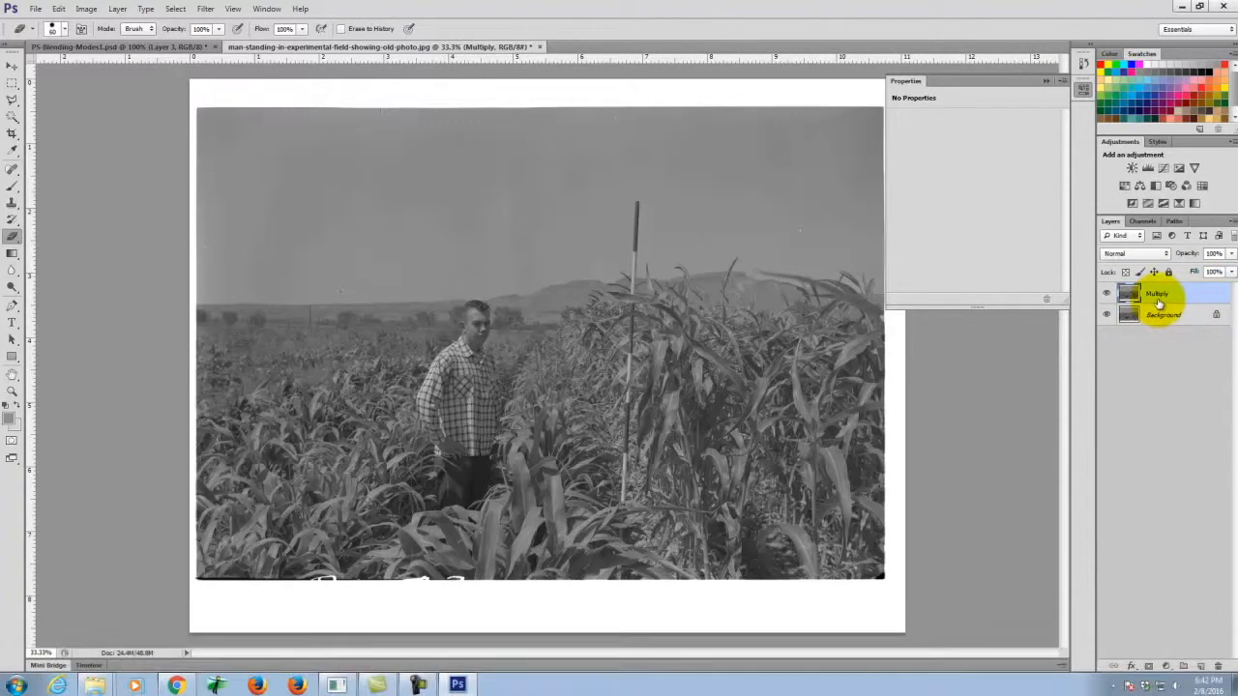
Set the duplicate layer's blending mode to Multiply and lower its opacity to 35%
left_click(1143, 254)
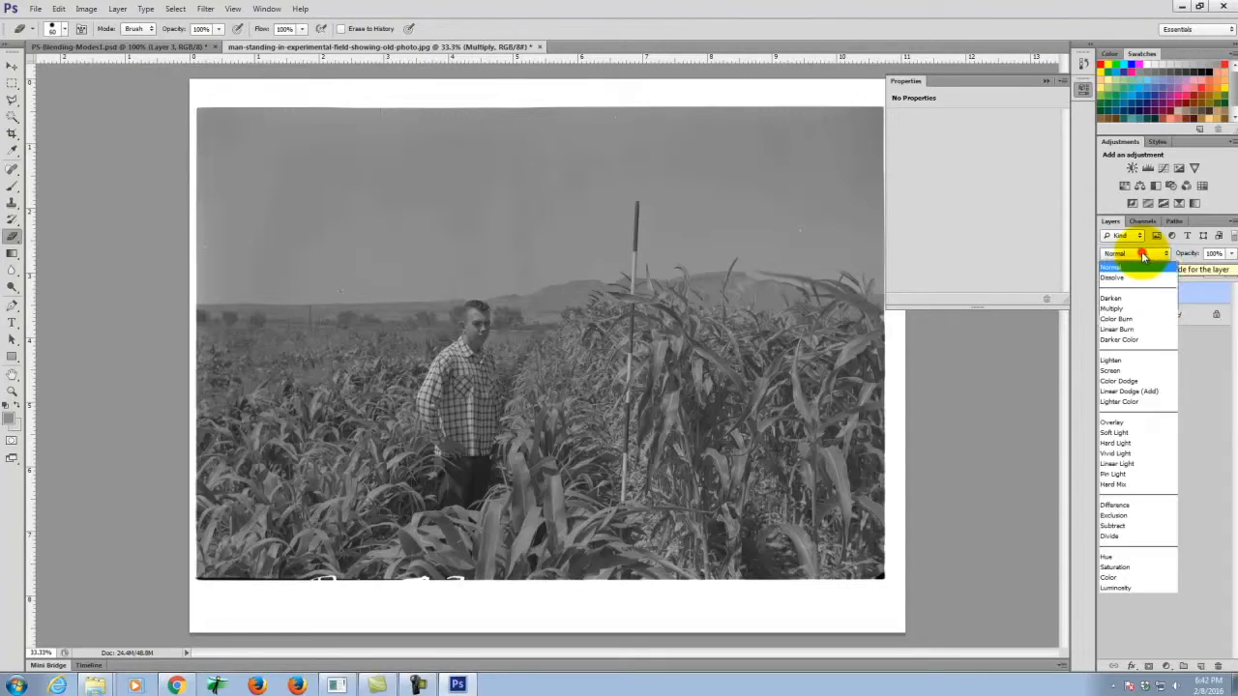
left_click(1129, 309)
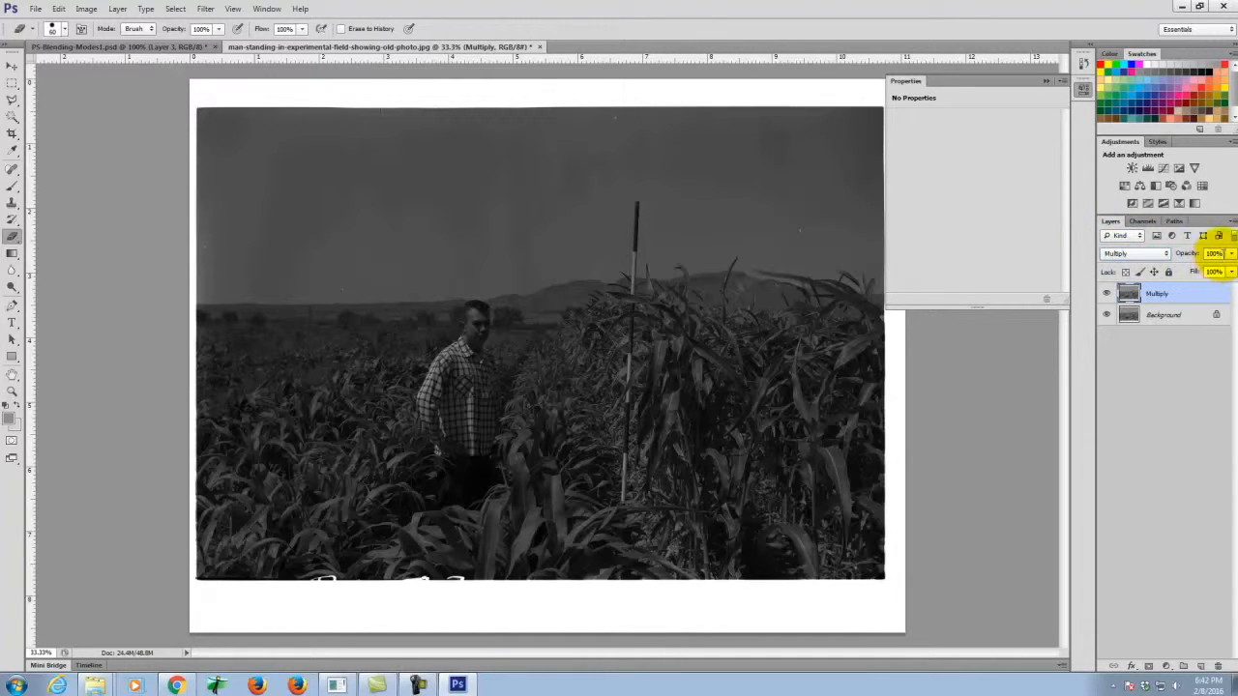
left_click(1231, 254)
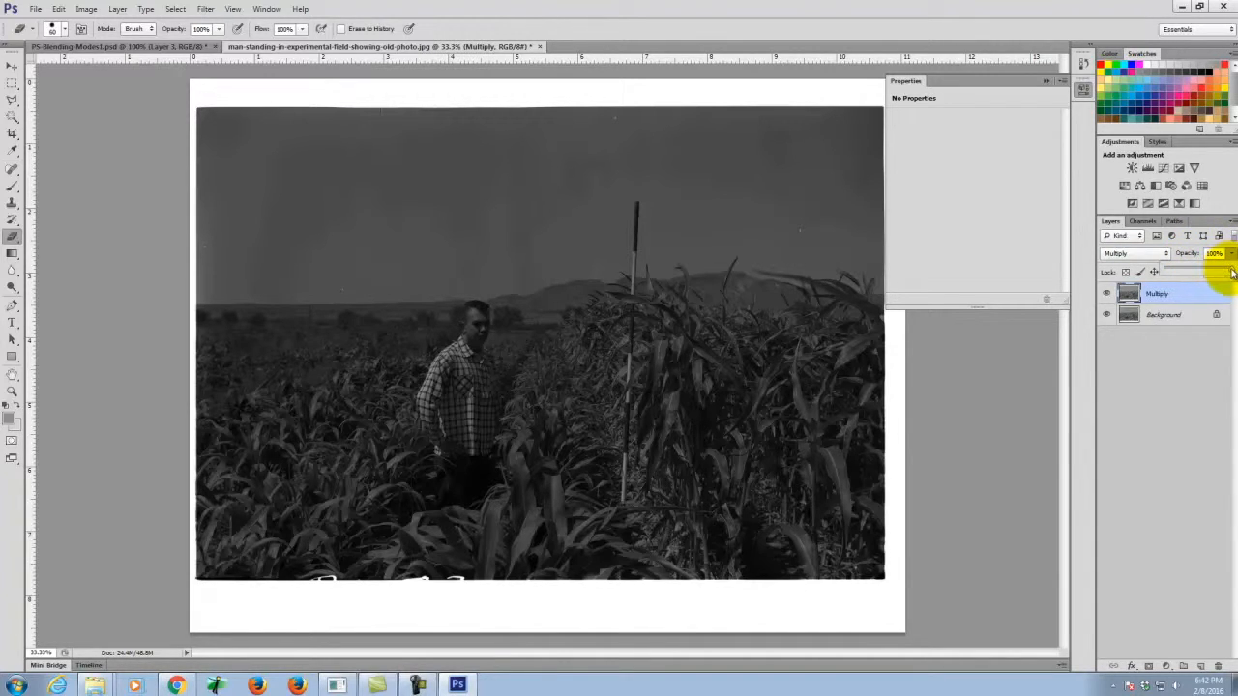
left_click_drag(1228, 276, 1191, 276)
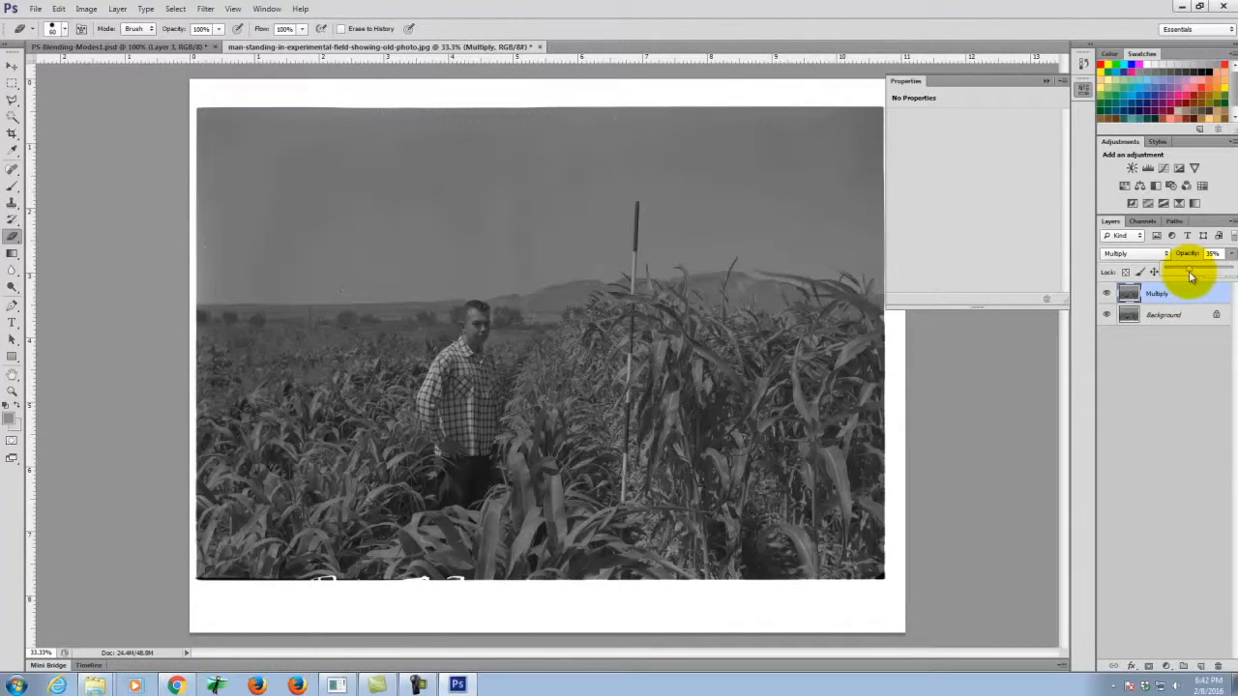
left_click_drag(1190, 276, 1192, 274)
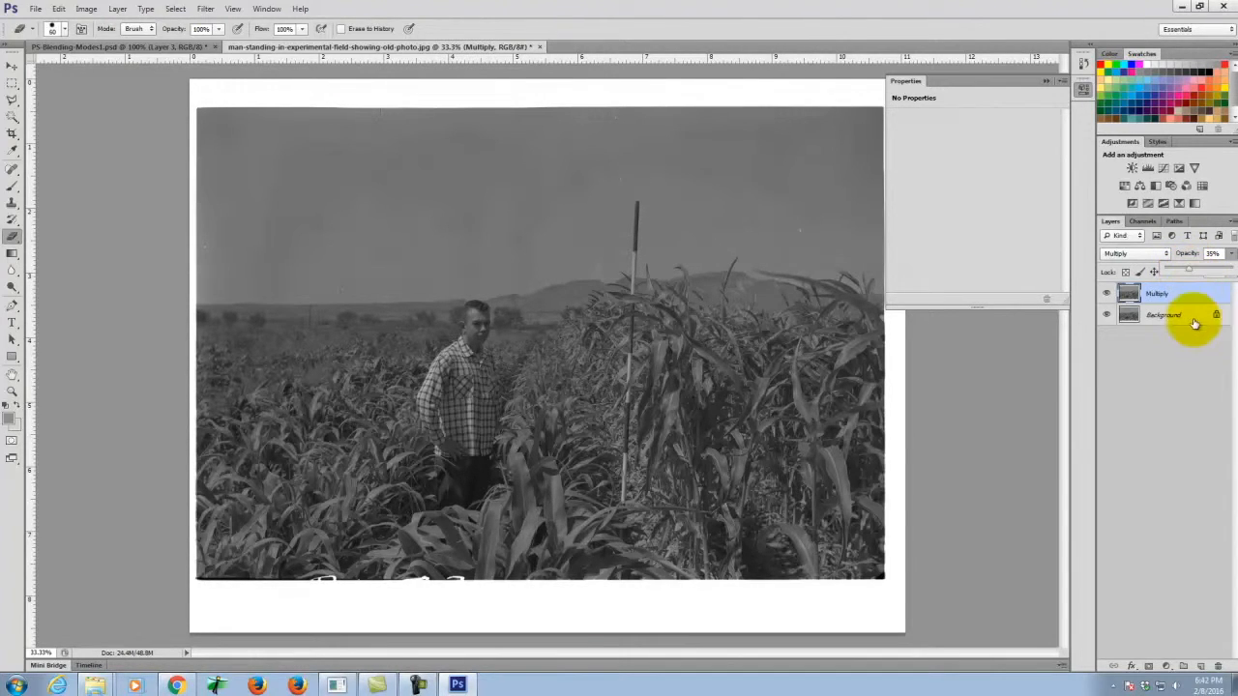
Toggle the Multiply layer's visibility to compare the field photo before and after
left_click(1107, 295)
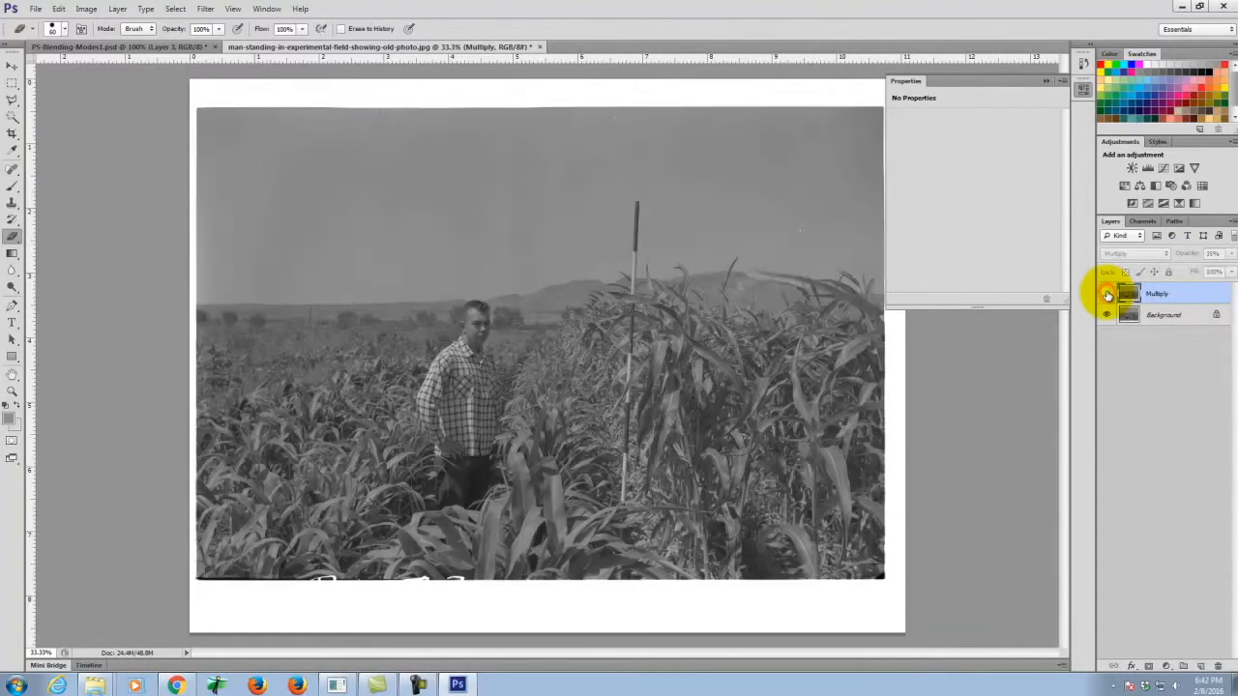
left_click(1108, 295)
left_click(1107, 295)
left_click(1108, 295)
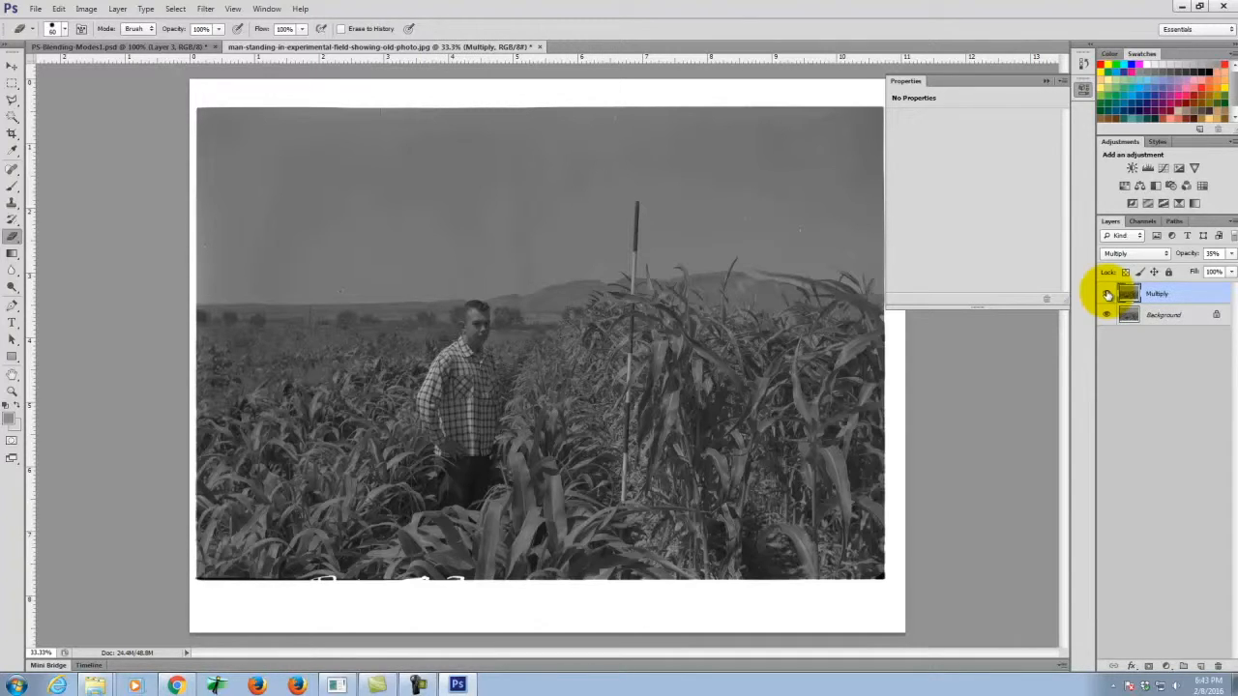
Open FLL_JK_Gallery_201206_0011.jpg from the Ex105 folder
left_click(39, 9)
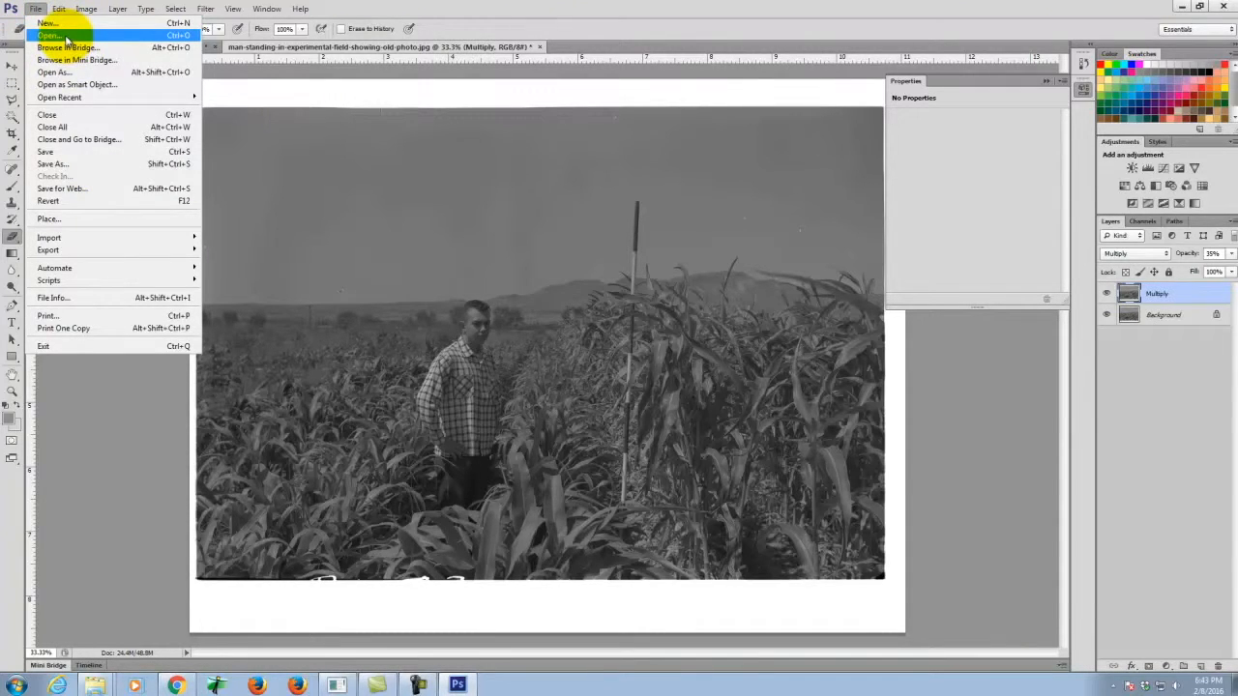
left_click(64, 36)
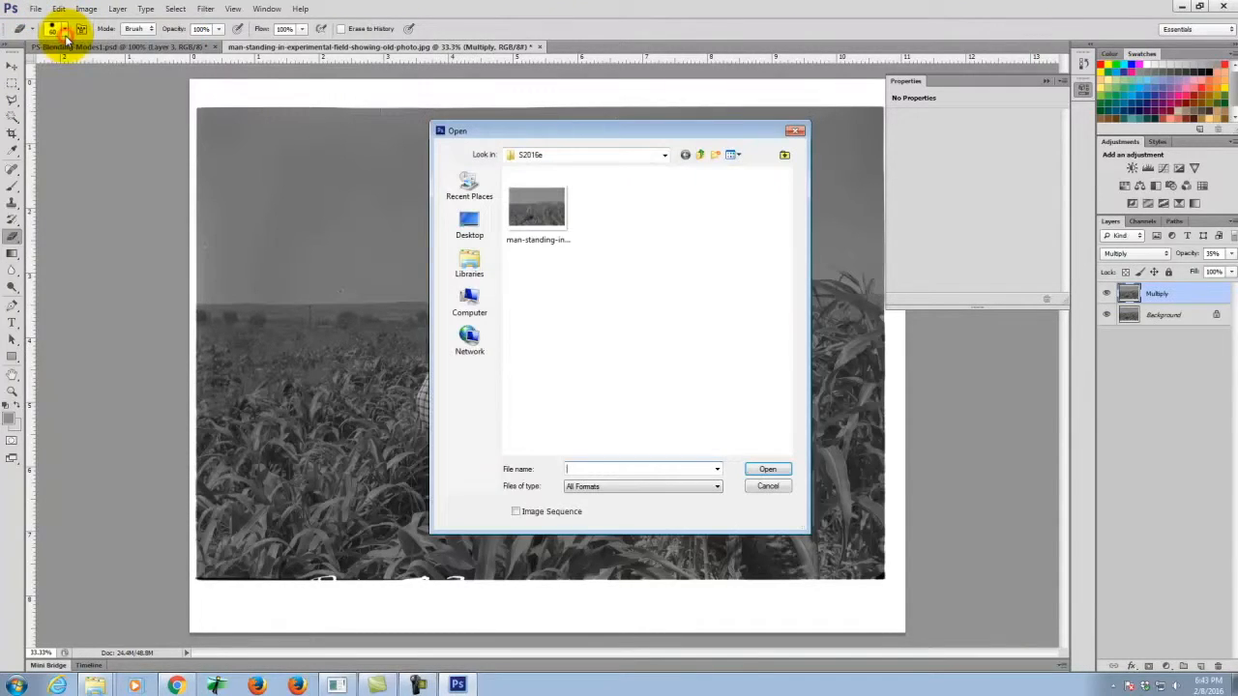
left_click(700, 156)
left_click_drag(787, 215, 796, 400)
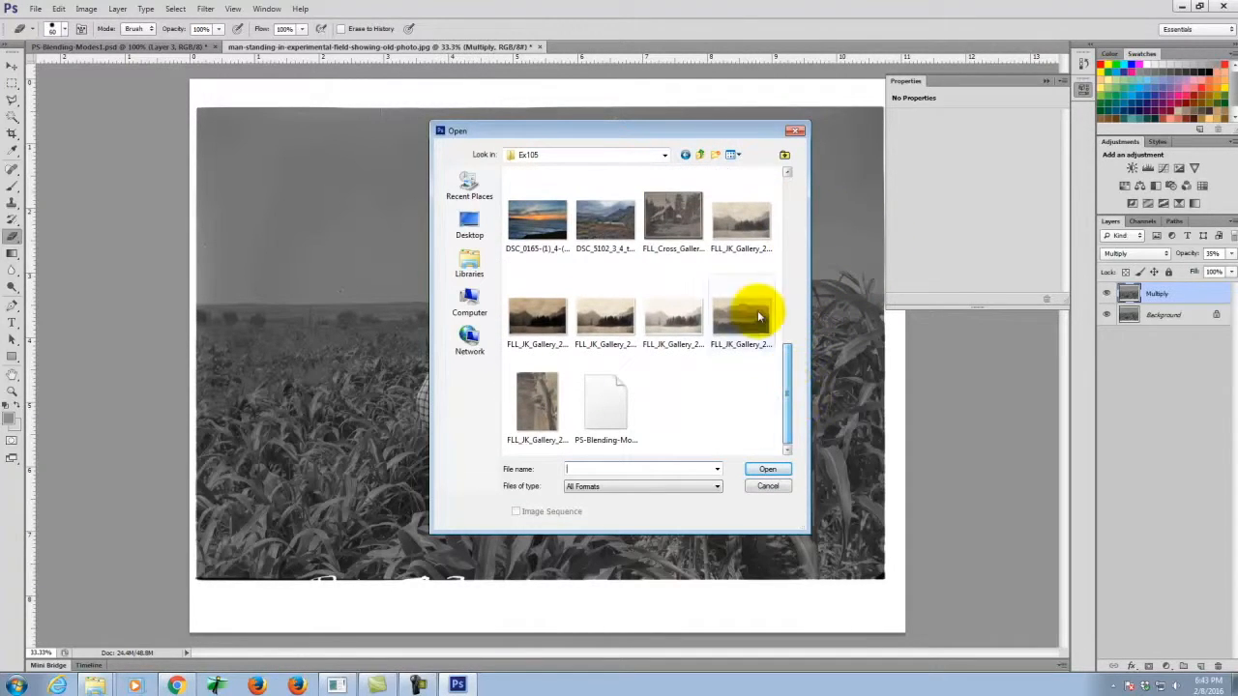
double_click(741, 221)
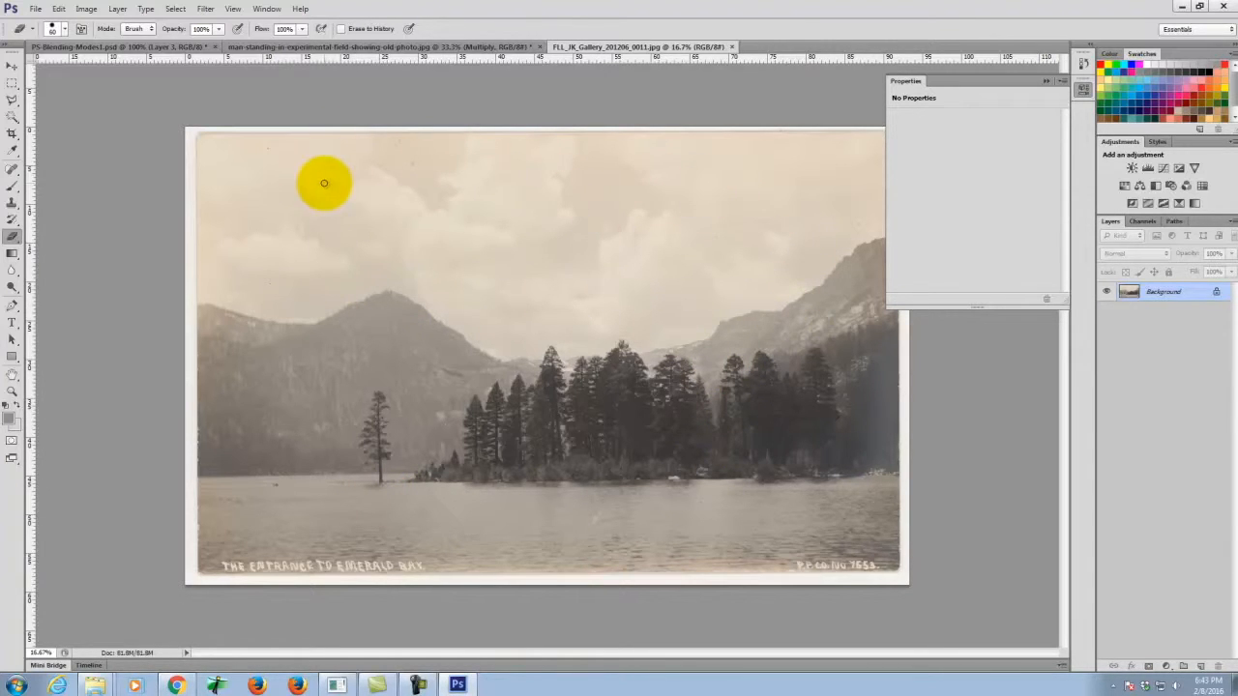
Duplicate the Emerald Bay photo's Background layer and rename the copy Multiply
right_click(1192, 295)
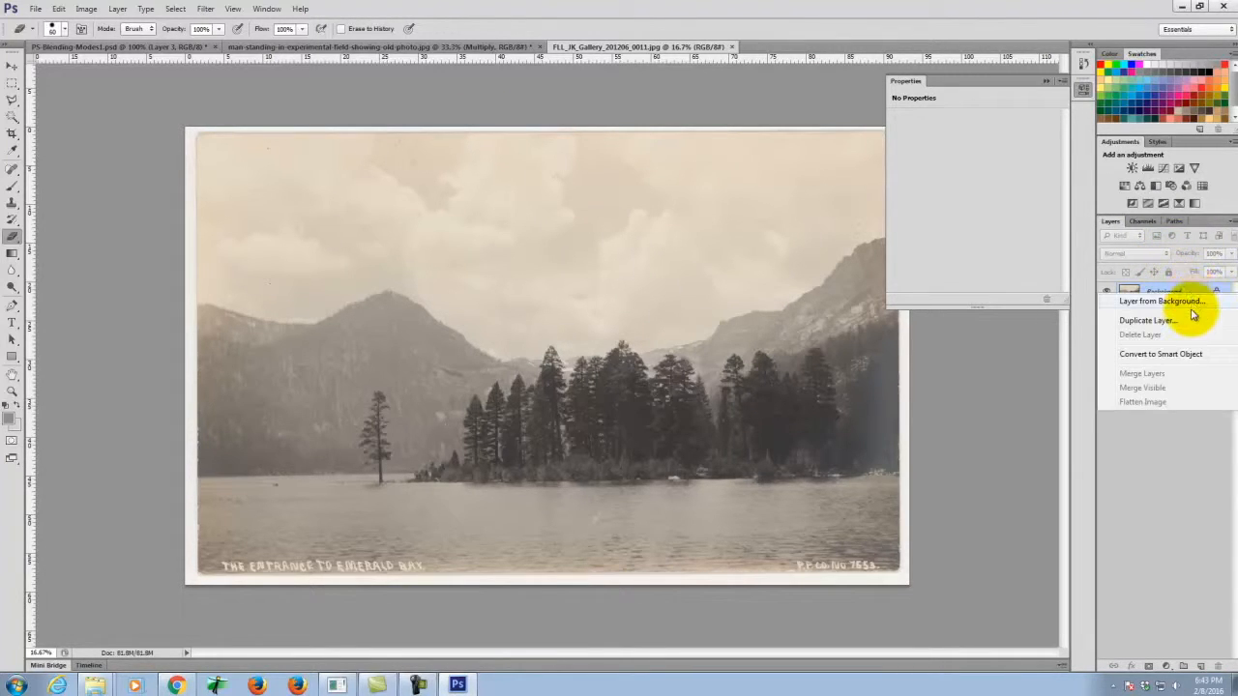
left_click(1192, 320)
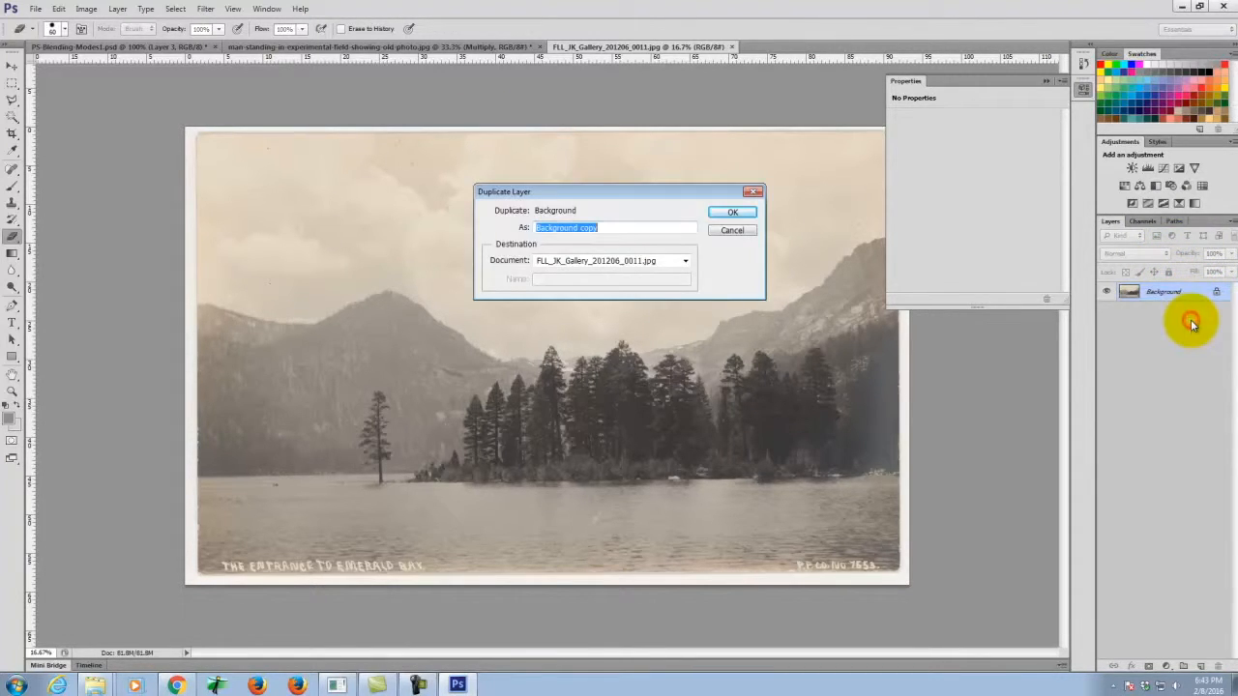
left_click(733, 211)
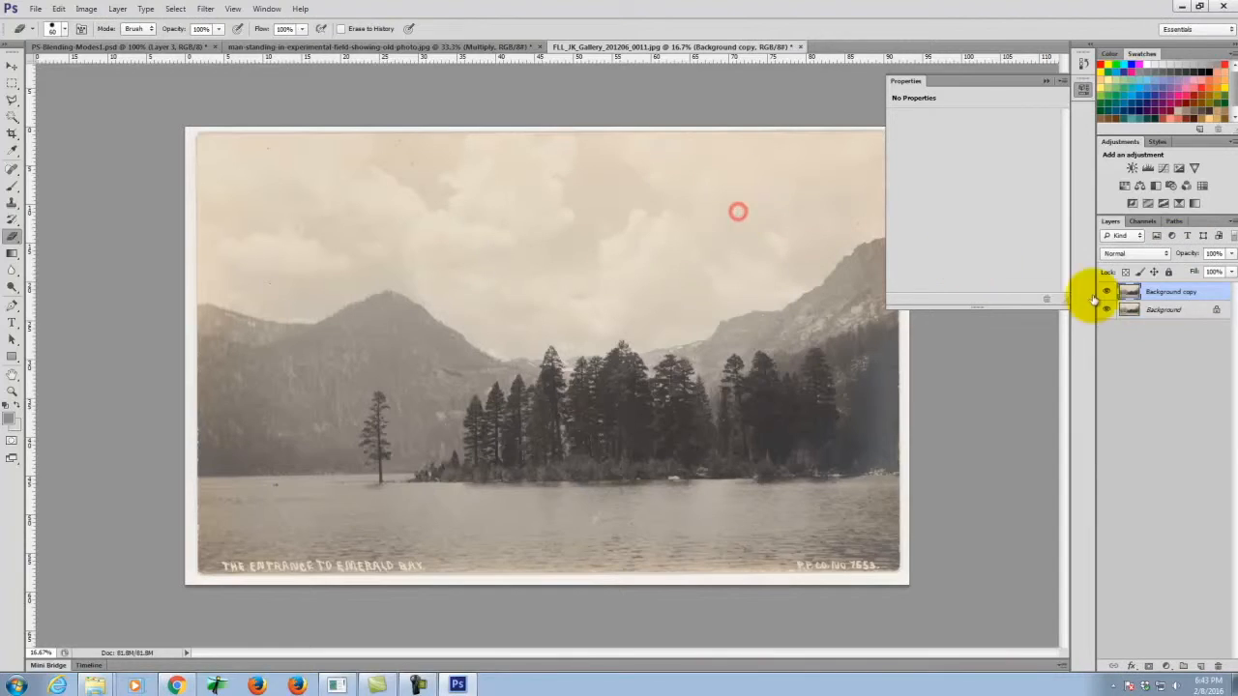
double_click(1161, 292)
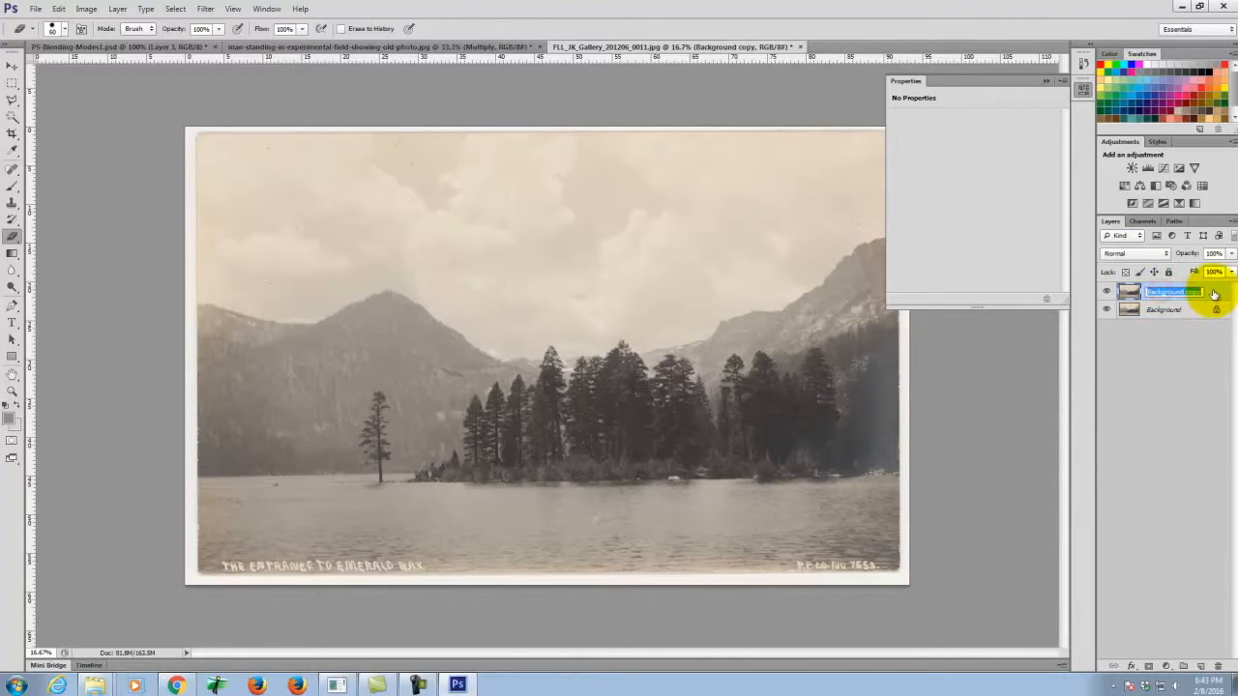
type("Mu")
key("Return")
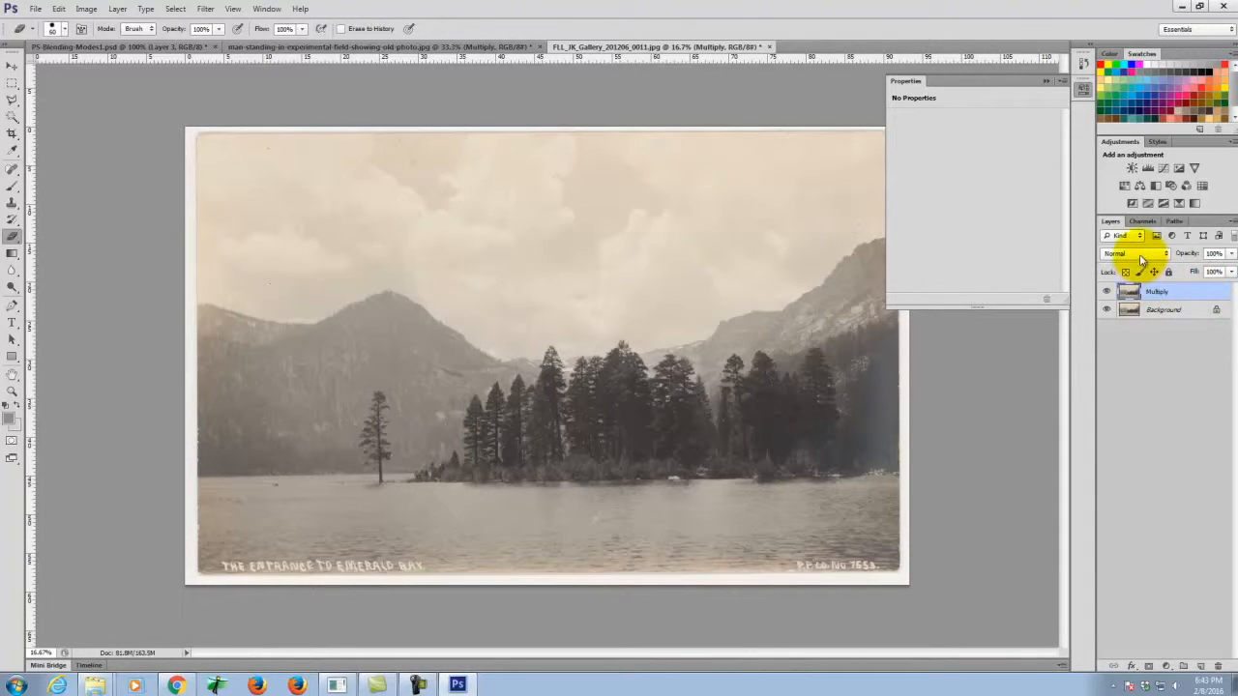
Set the copied layer's blending mode to Multiply and toggle its visibility to compare the photo, leaving the layer hidden
left_click(1139, 254)
left_click(1135, 311)
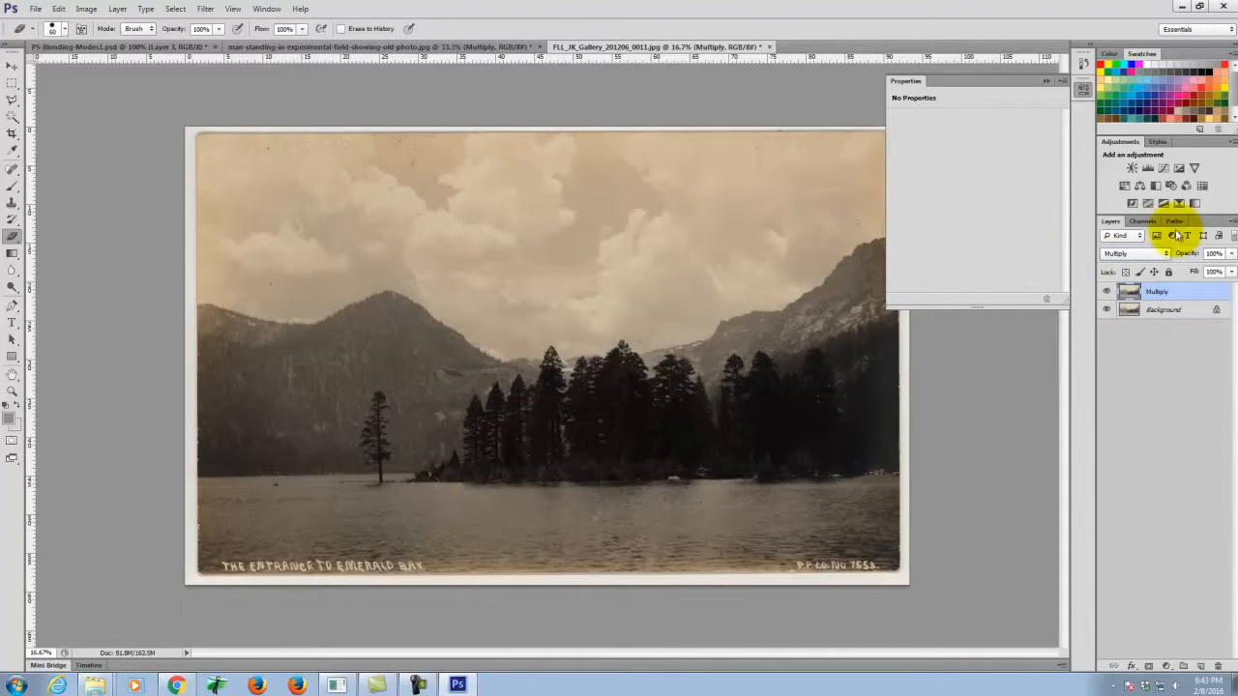
left_click(1106, 293)
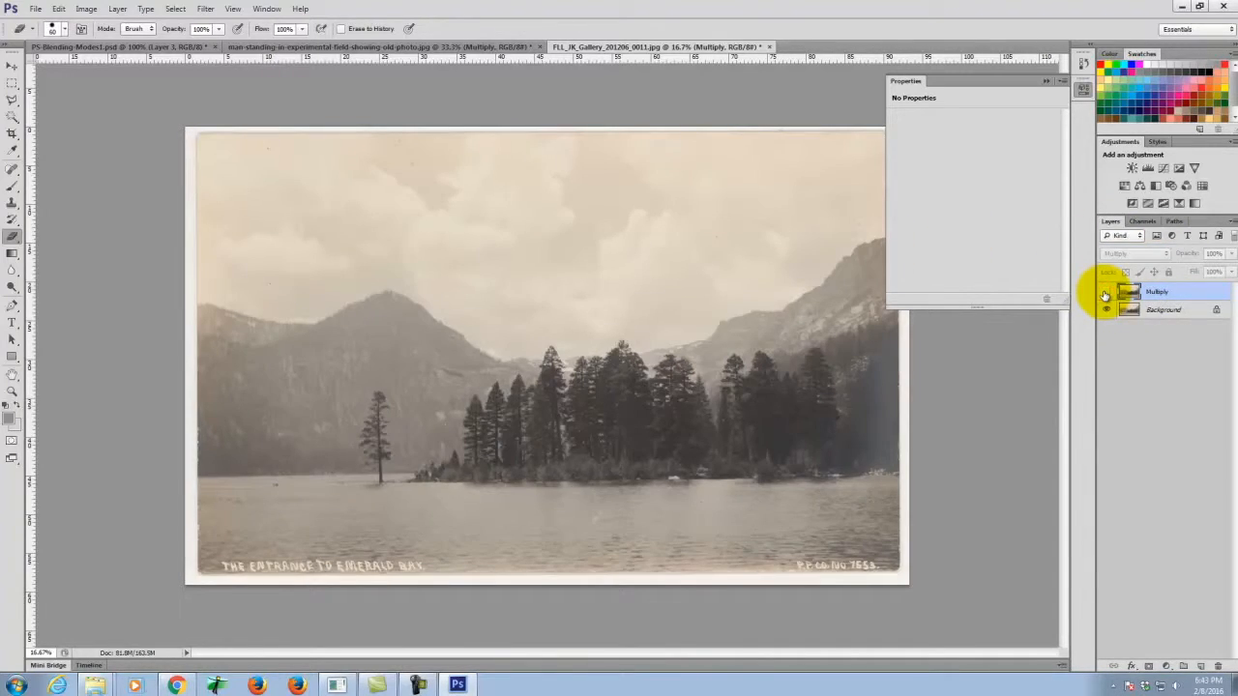
left_click(1105, 293)
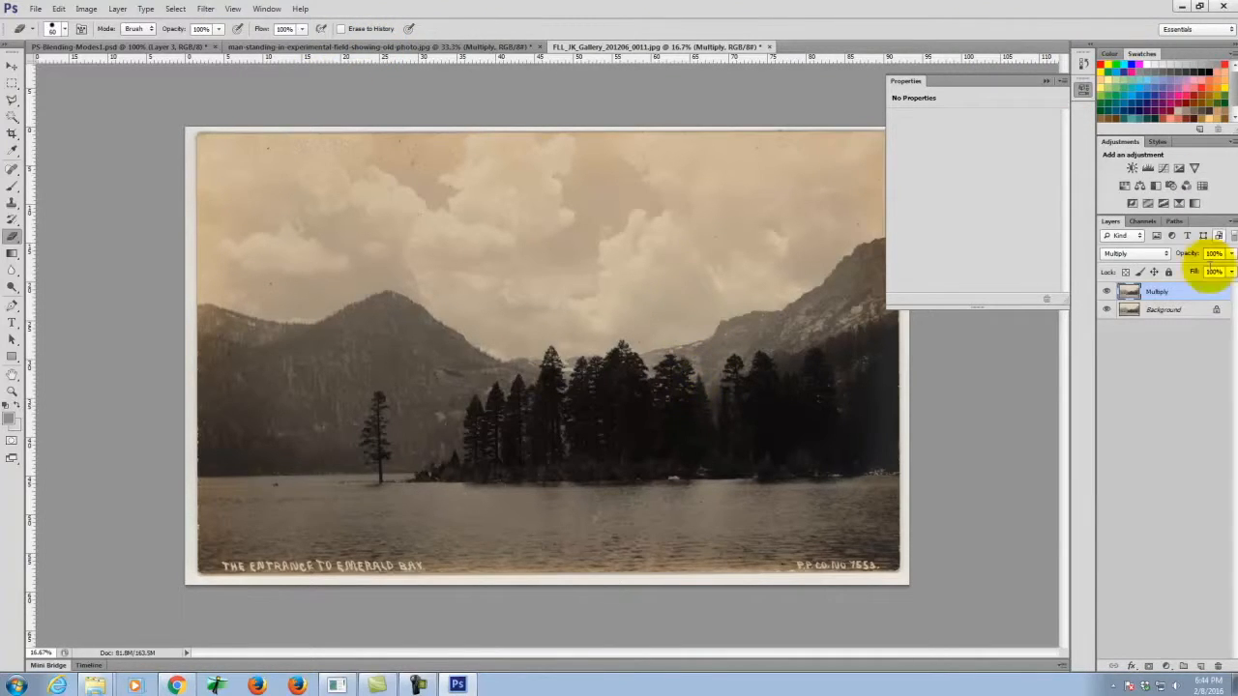
left_click(1106, 291)
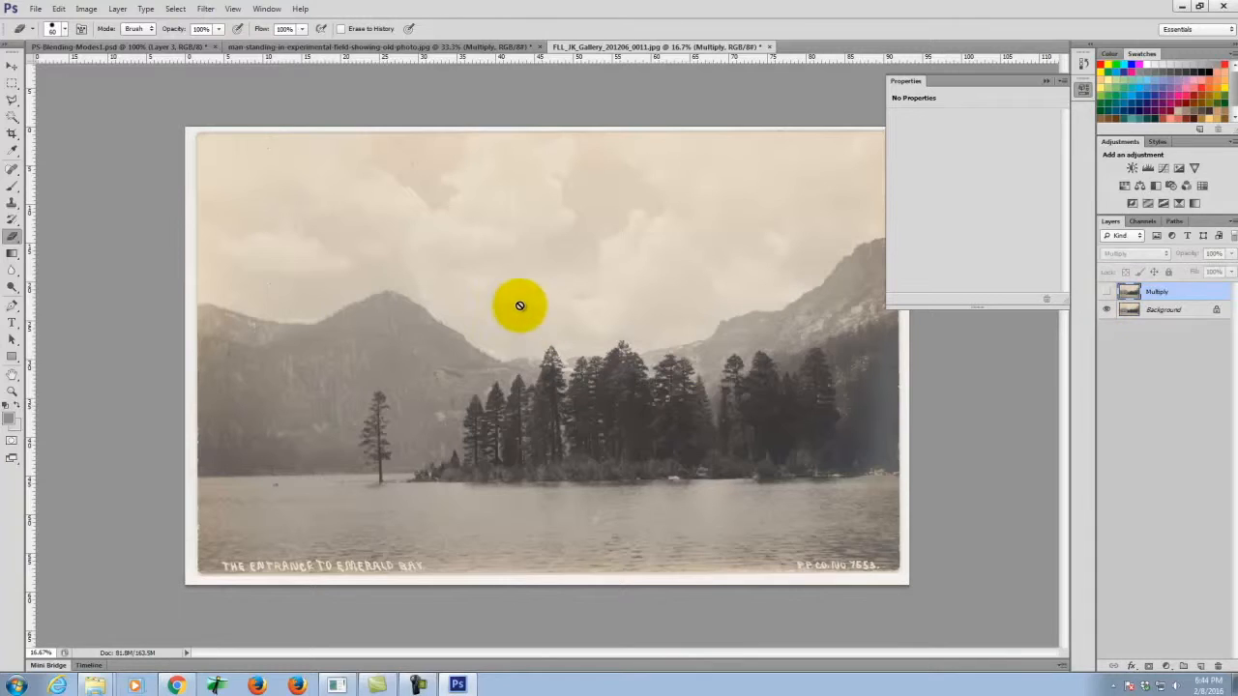
left_click(33, 11)
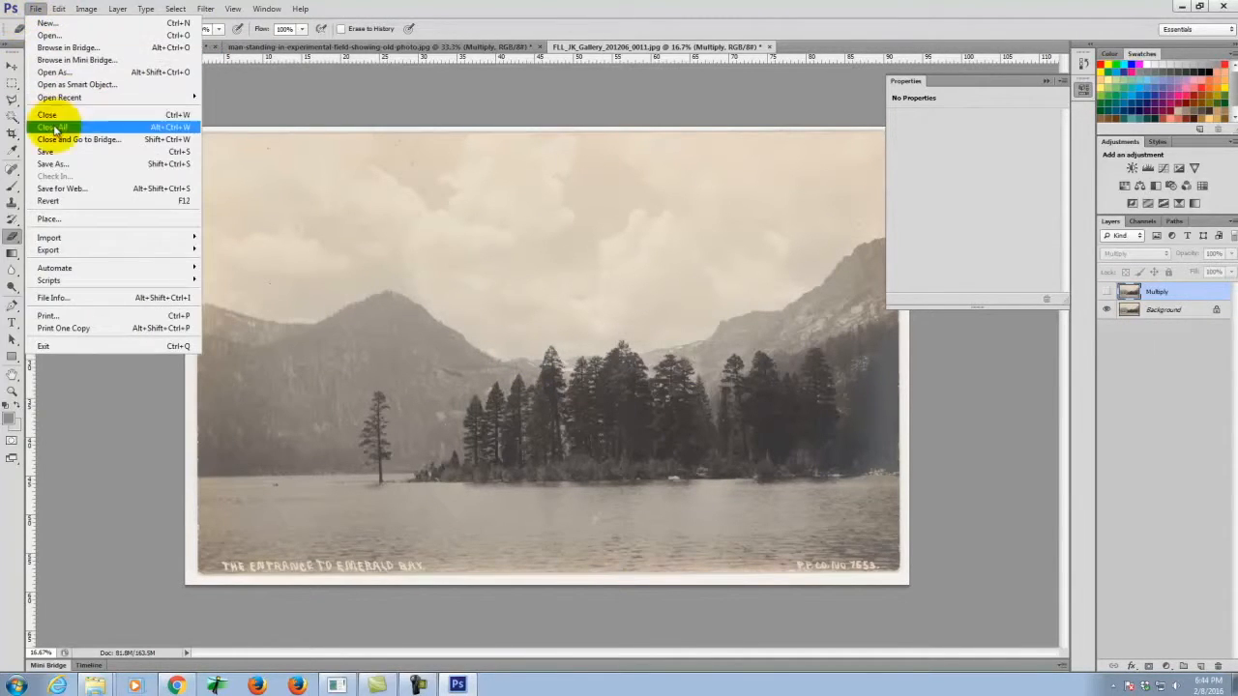
left_click(58, 164)
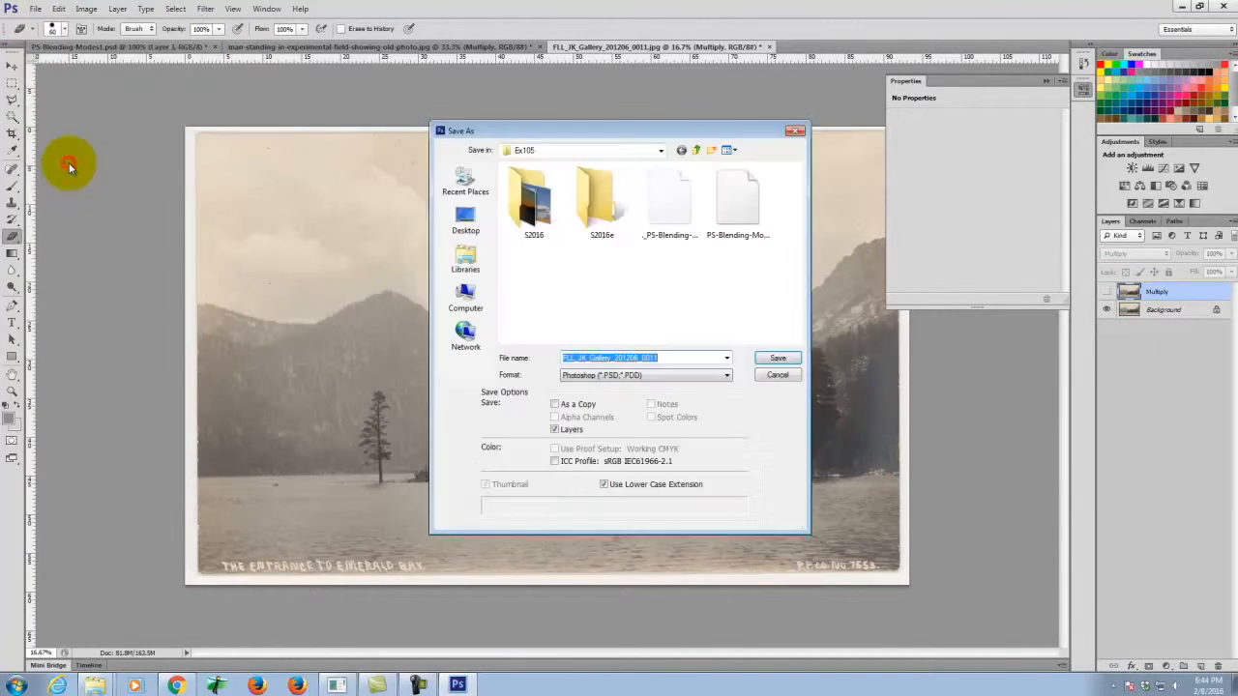
left_click(773, 376)
Start a Save for Web export of the unenhanced Emerald Bay photo with its height set to 600 px
left_click(34, 9)
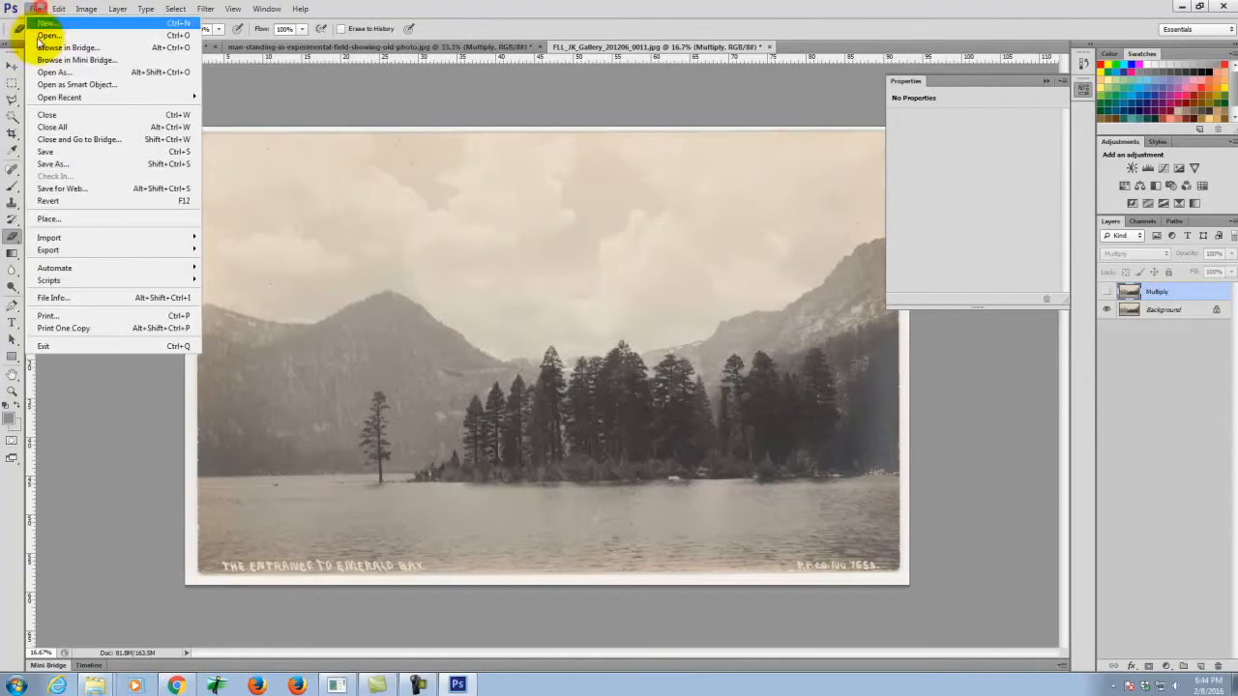
left_click(75, 188)
left_click(694, 391)
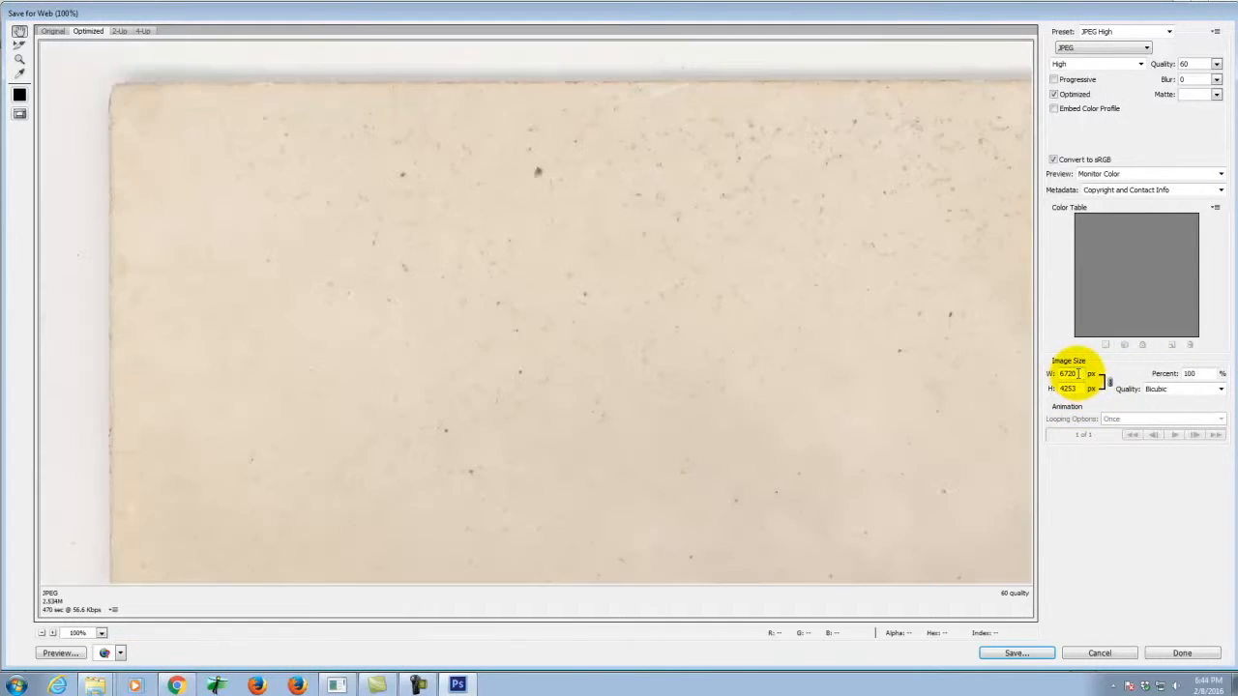
left_click_drag(1080, 389, 1015, 378)
type("600")
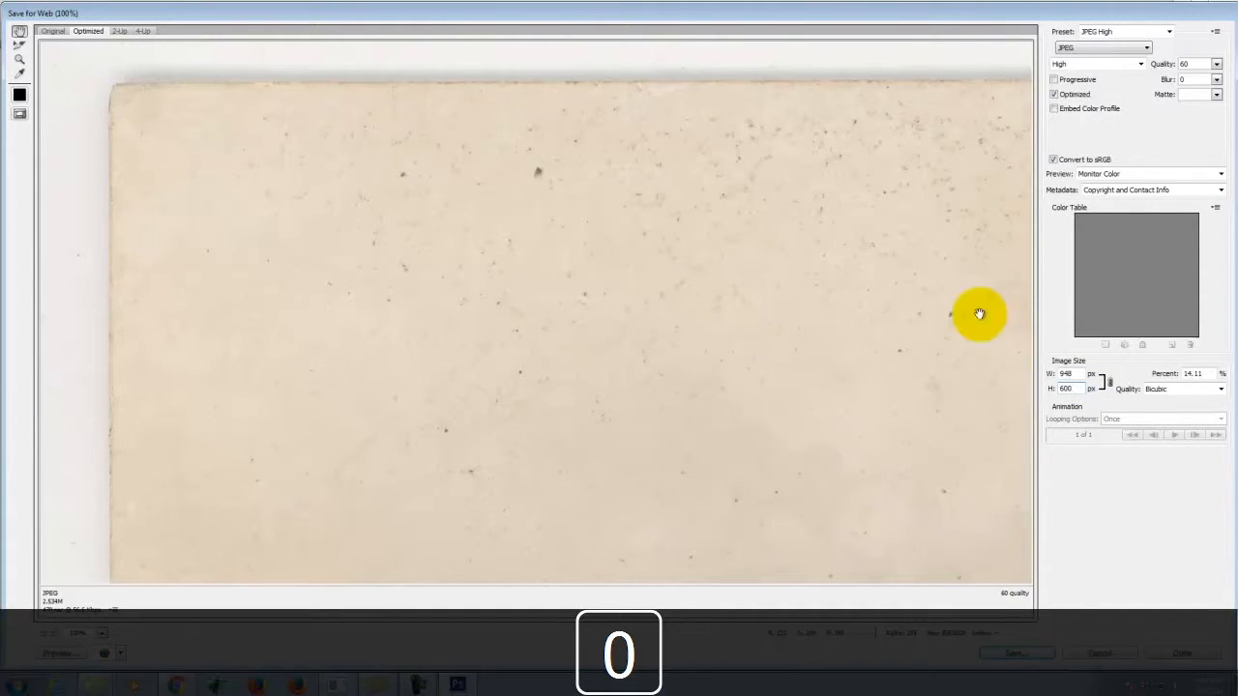
key("Tab")
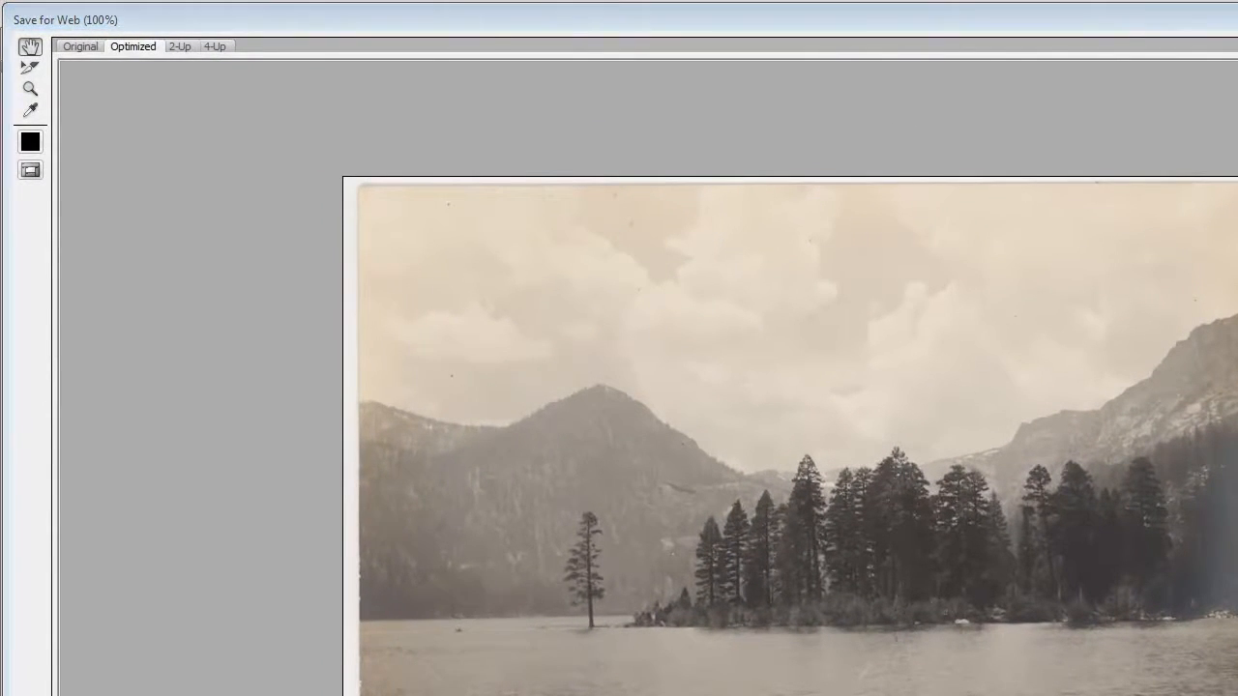
Choose the S2016e folder as the export location and create a folder named output inside it
key("Return")
double_click(260, 162)
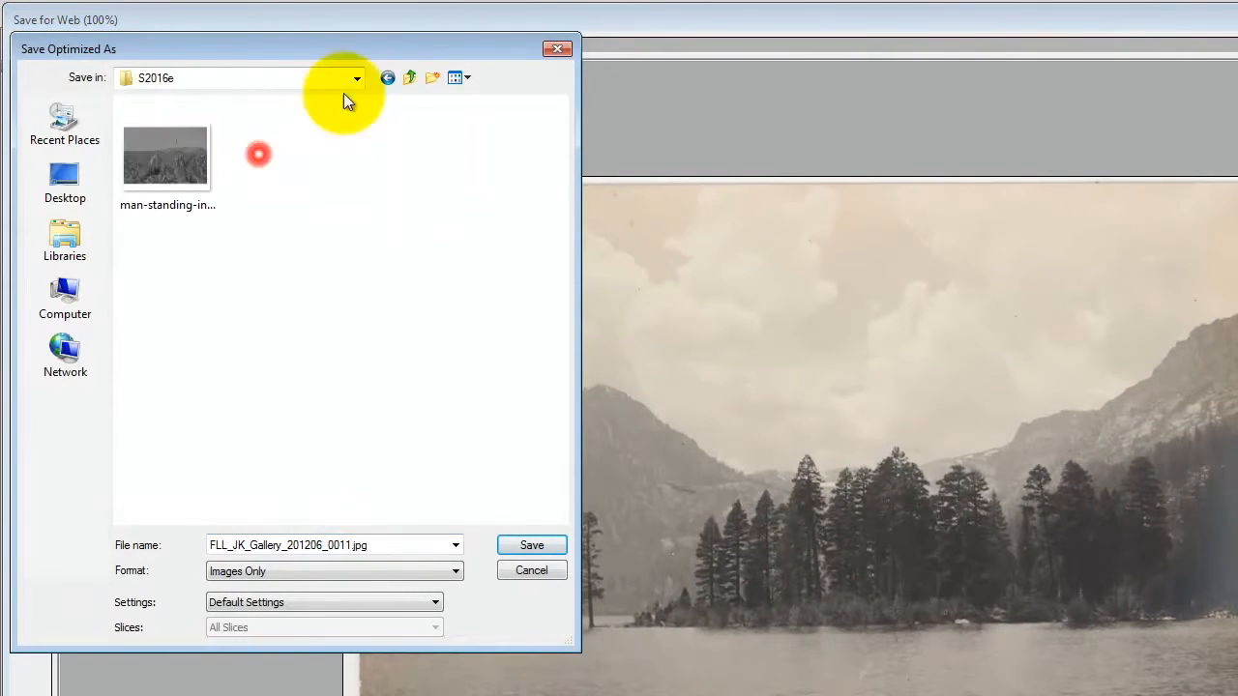
left_click(431, 77)
type("output")
key("Return")
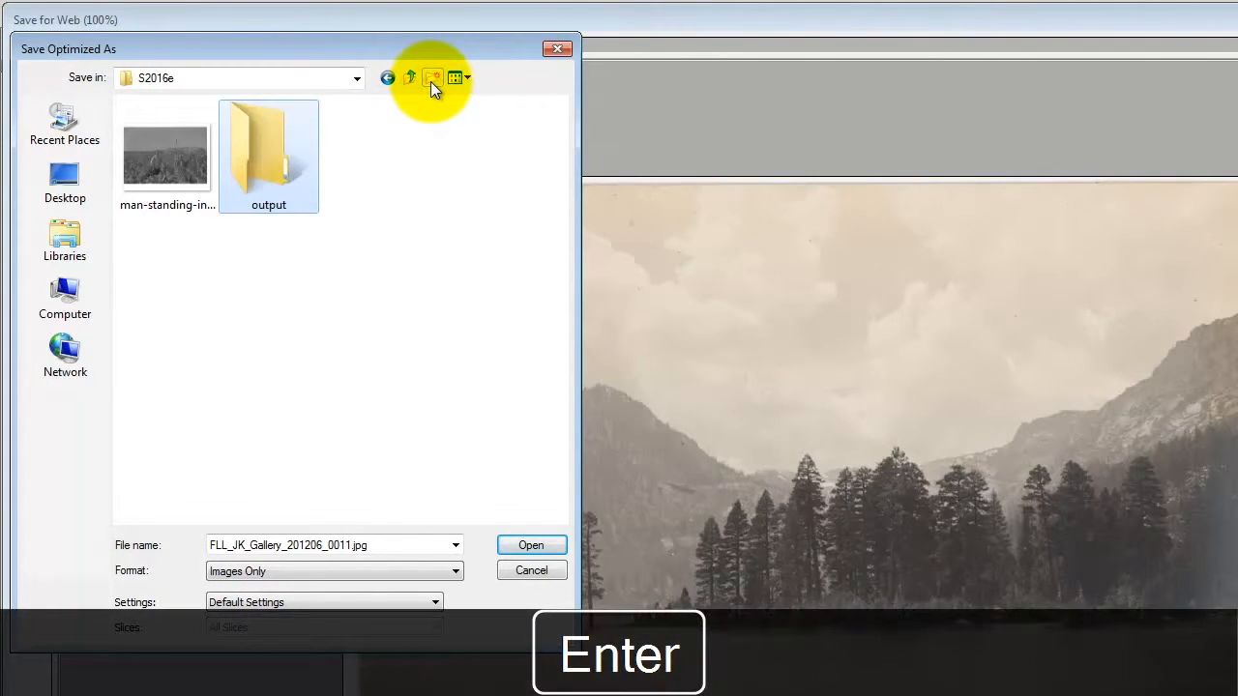
Save the exported JPEG in the output folder with _original appended to its file name
double_click(253, 143)
double_click(358, 548)
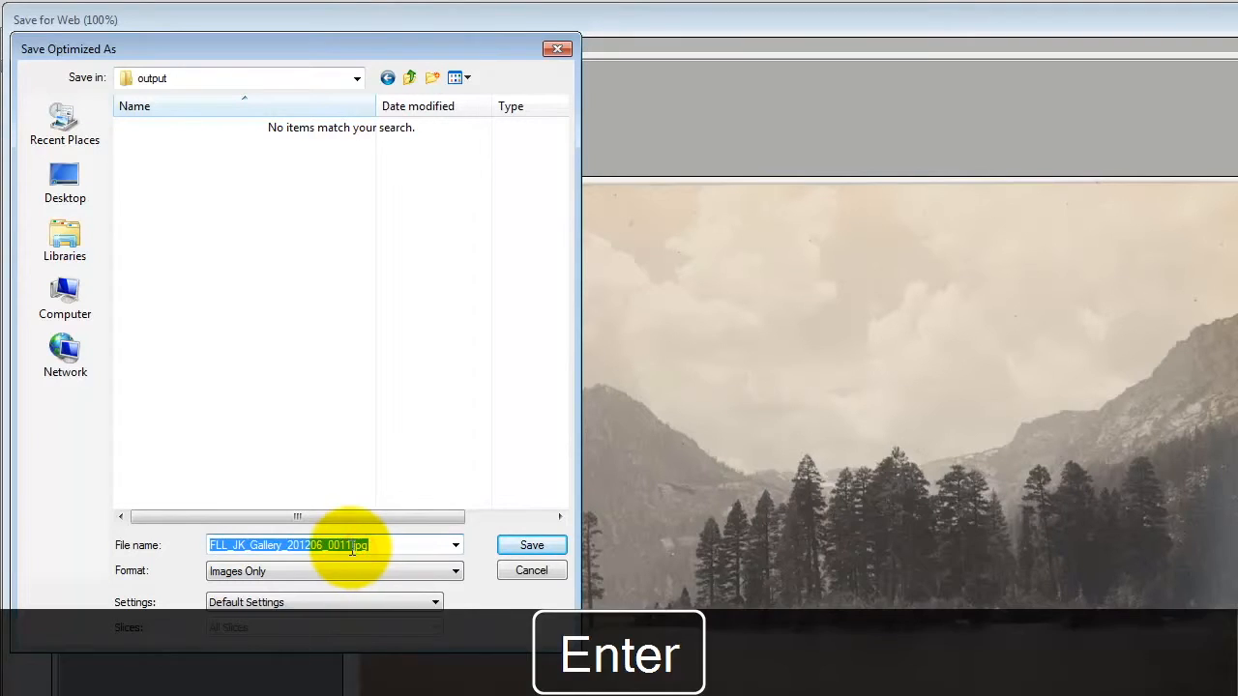
left_click(356, 547)
type("_original")
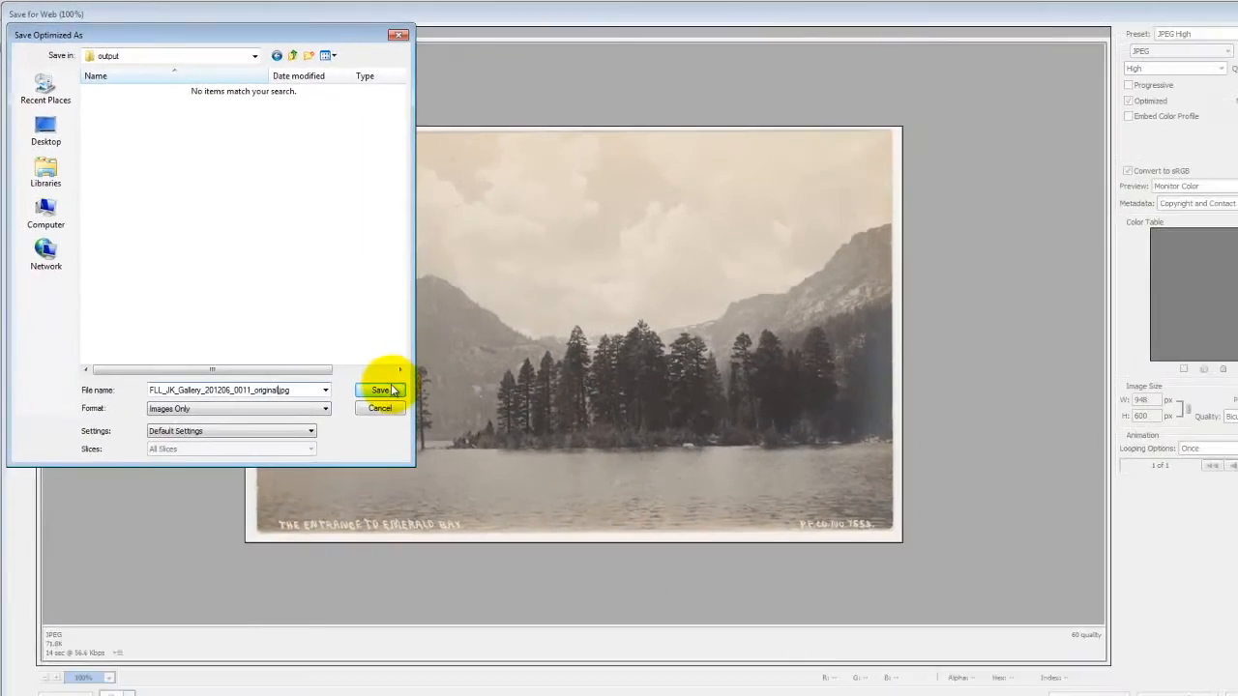
left_click(532, 545)
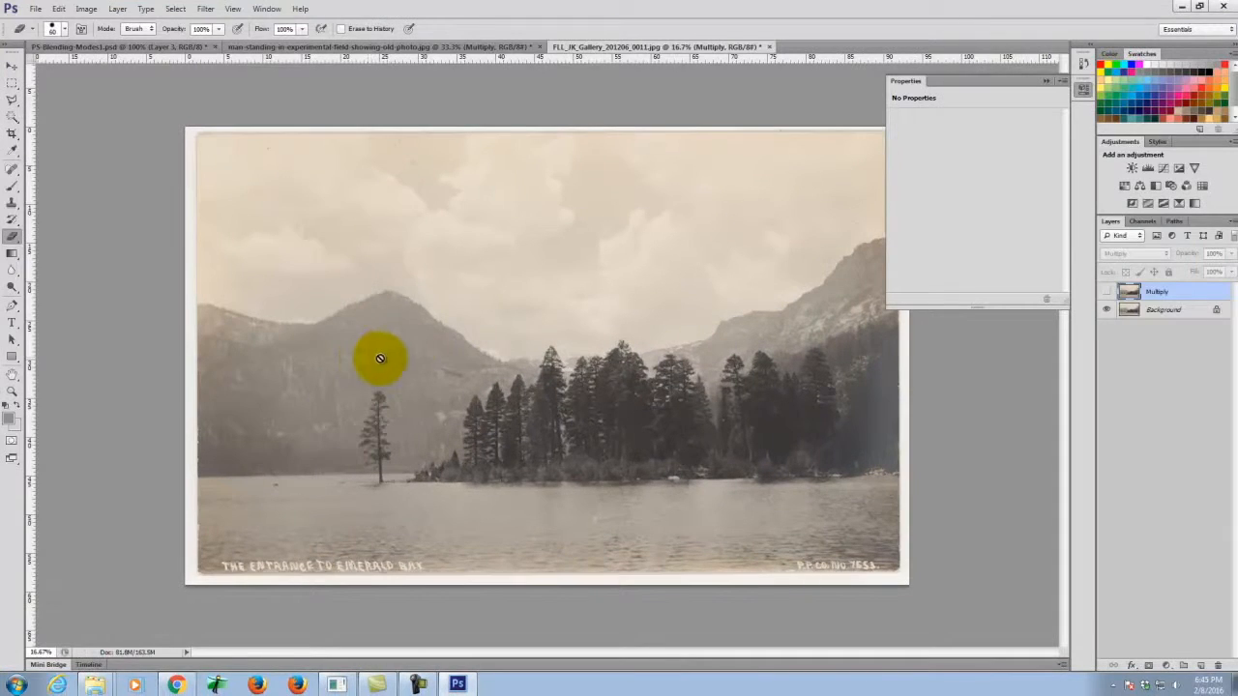
Show the Multiply layer and start a Save for Web export of the enhanced photo with a height of 600 px
left_click(1106, 291)
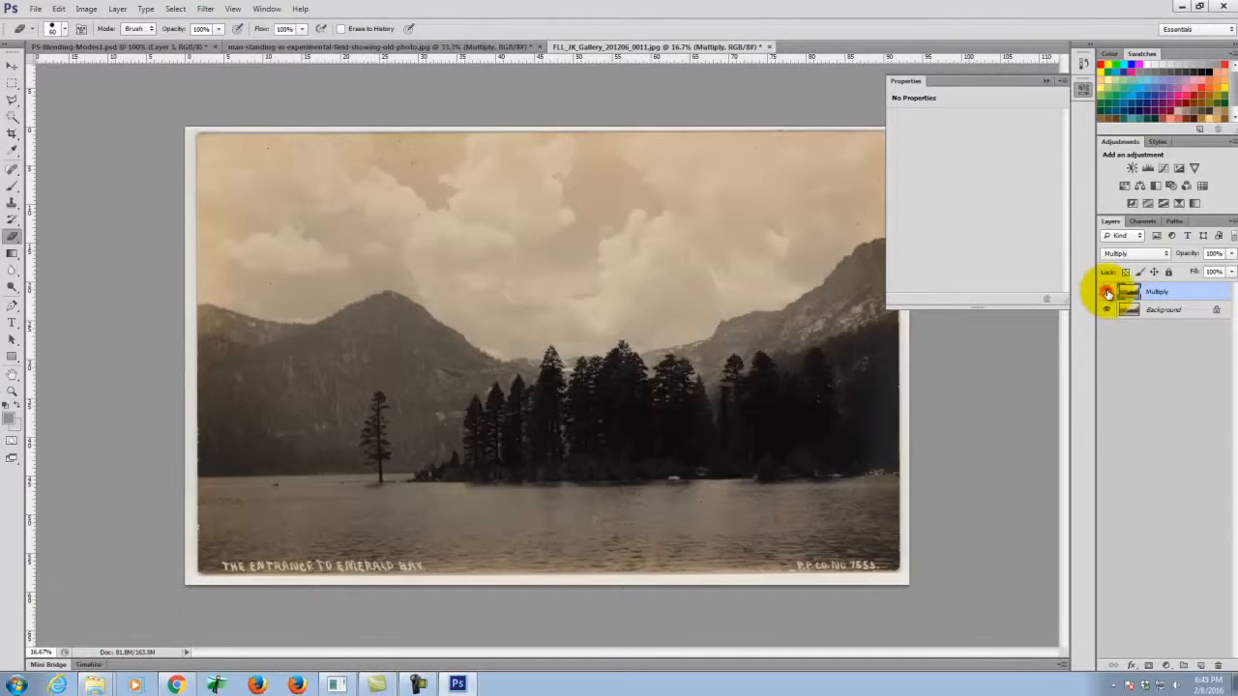
left_click(34, 10)
left_click(59, 196)
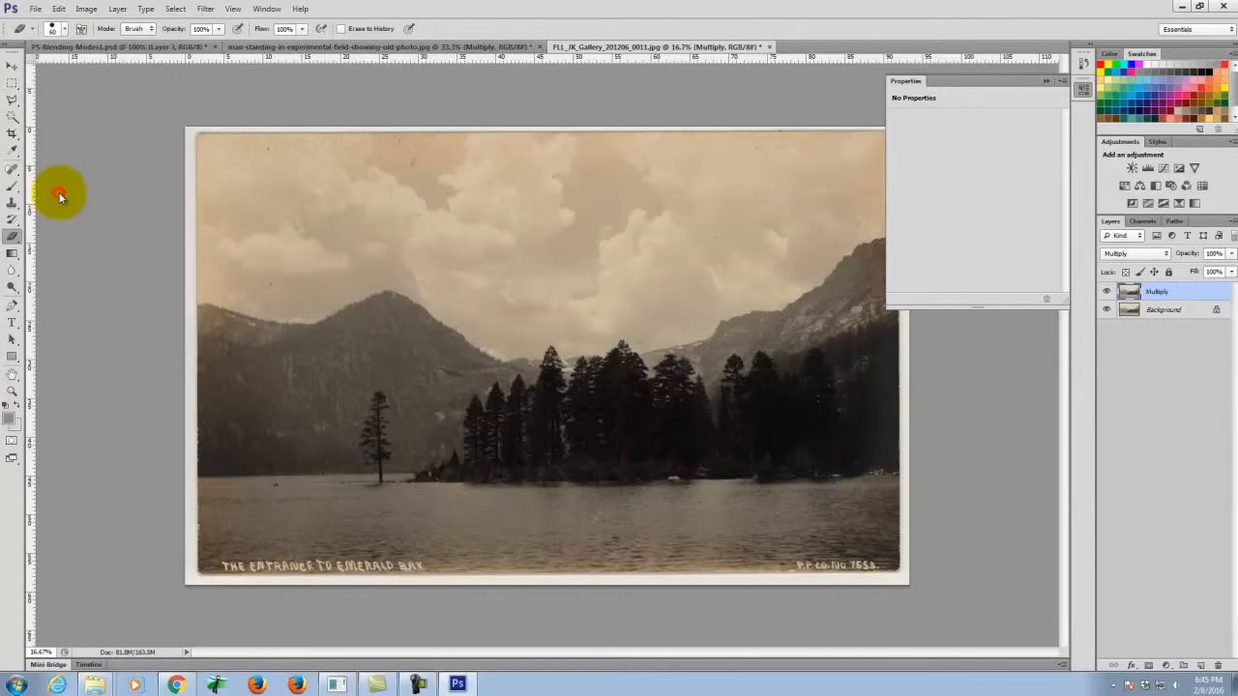
left_click(681, 390)
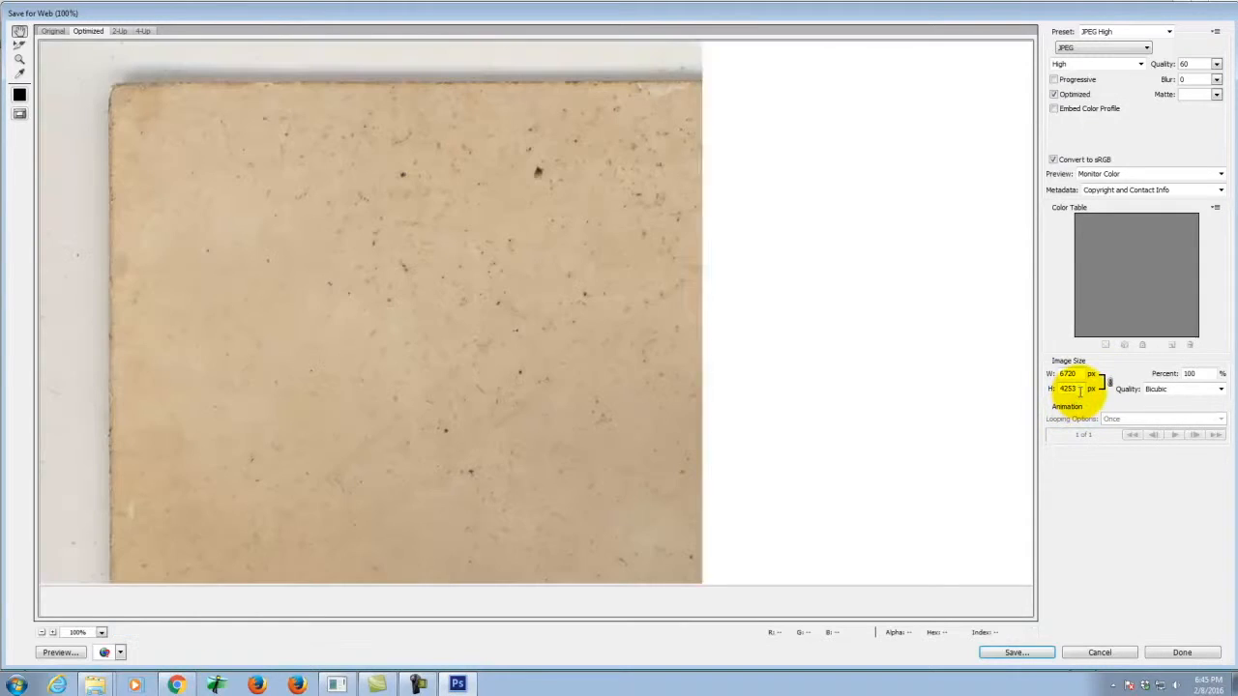
double_click(1077, 388)
type("600")
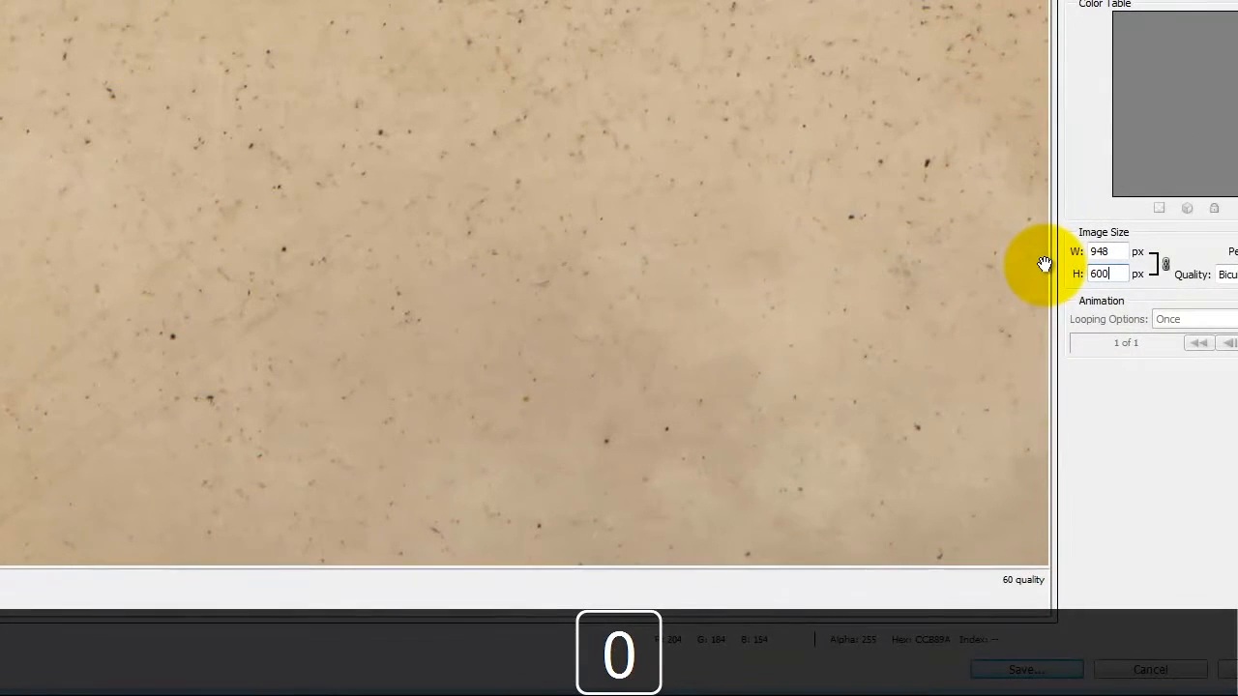
Save the enhanced JPEG in the output folder with _multiply appended to its file name
key("Tab")
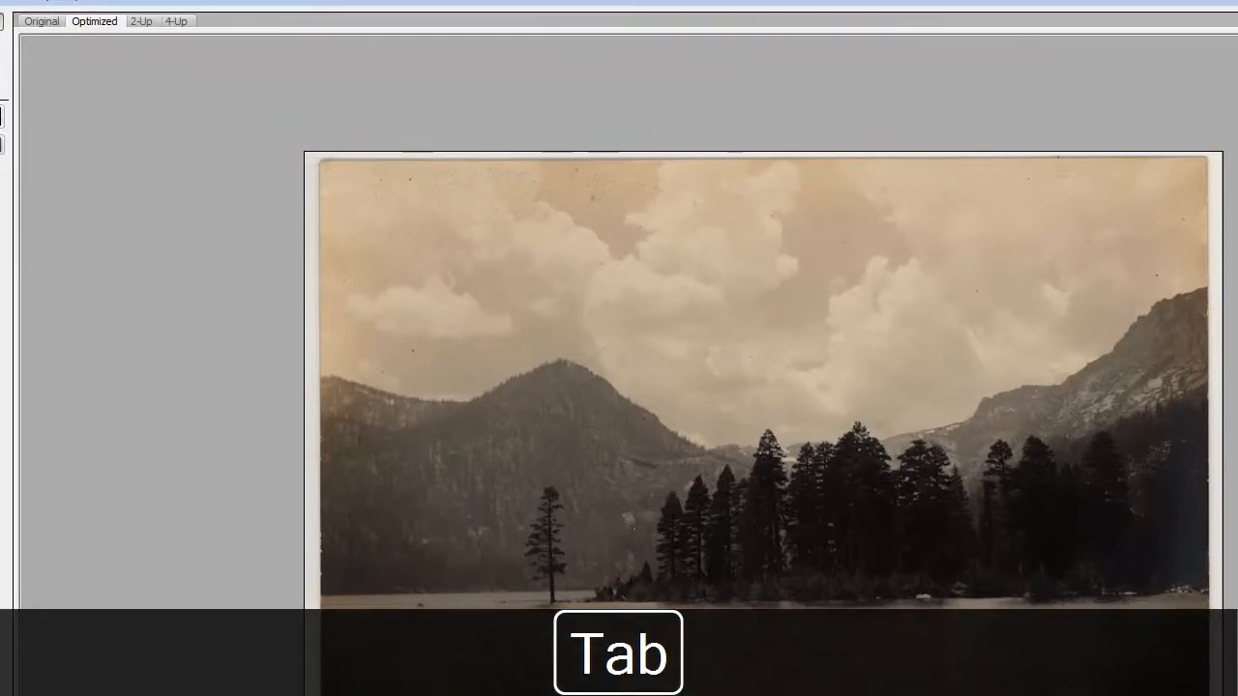
left_click(1025, 669)
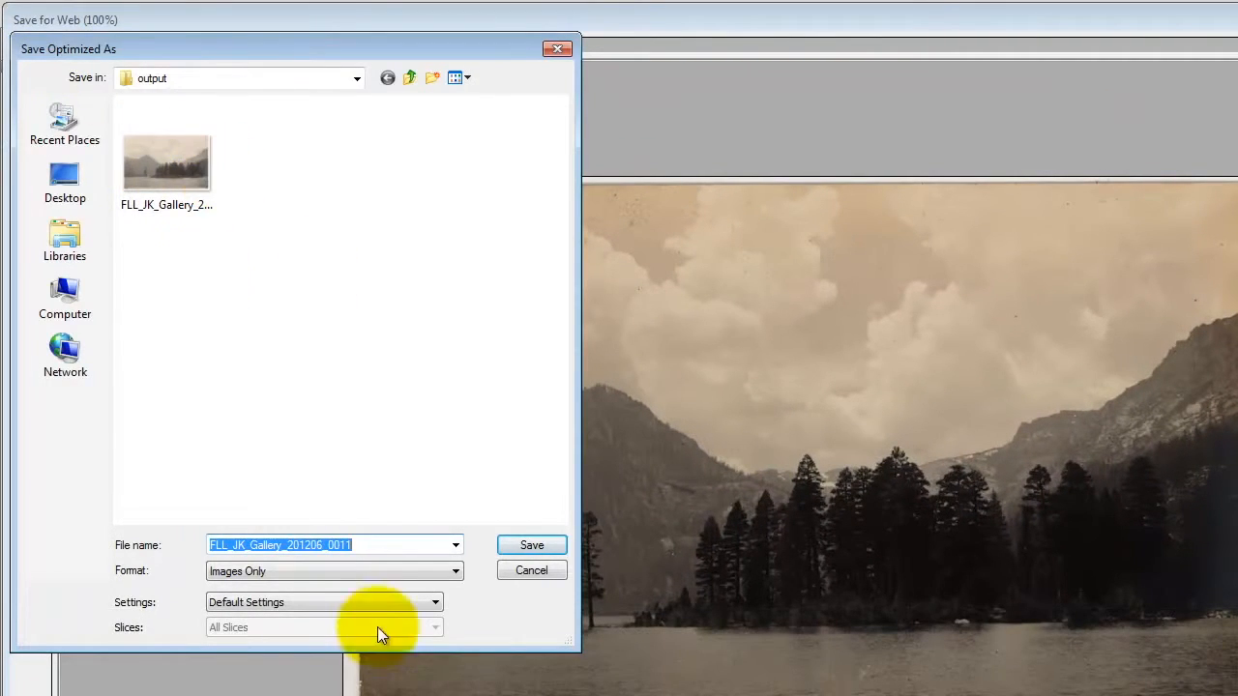
left_click(380, 546)
type("_multiply")
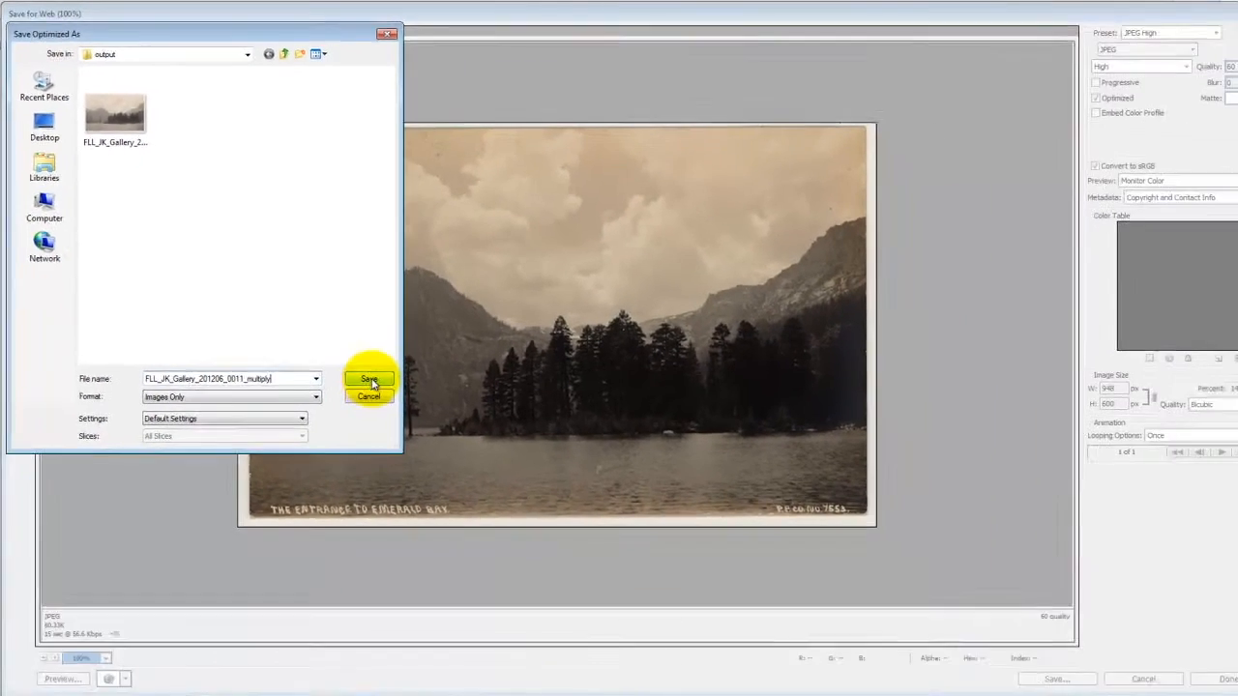
left_click(531, 546)
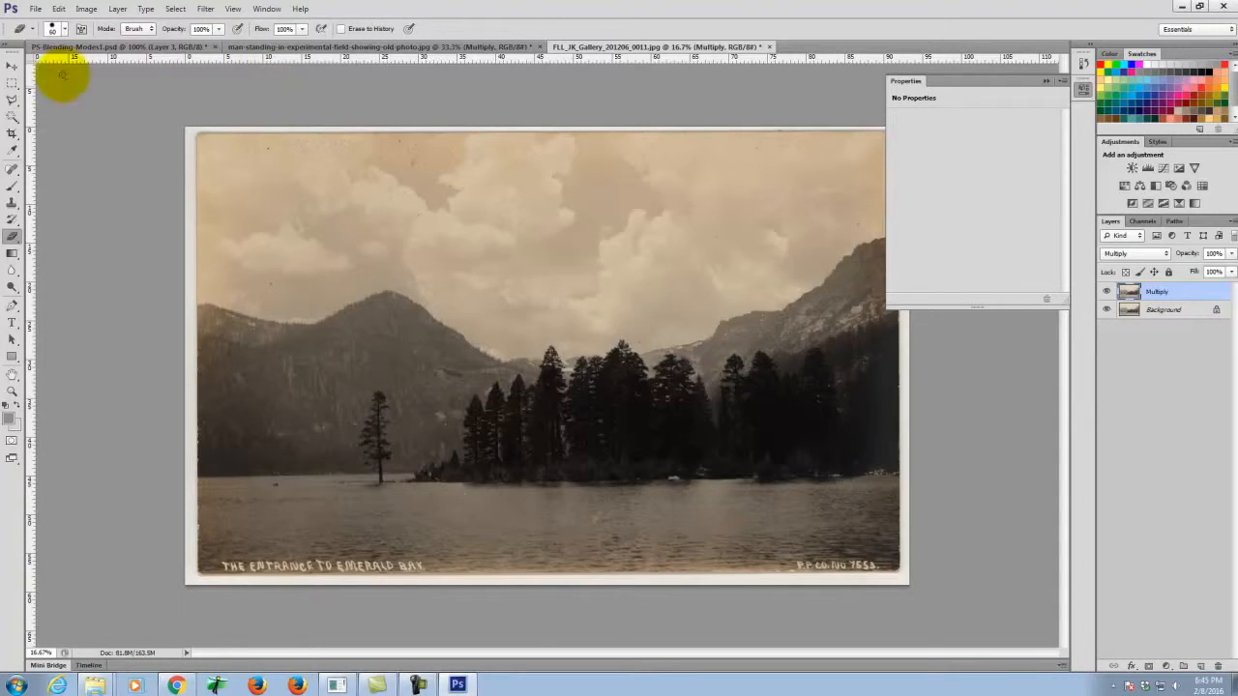
Open the dark cabin photo FLL_Cross_Gallery_201208_.jpg from the Ex105 folder
left_click(36, 10)
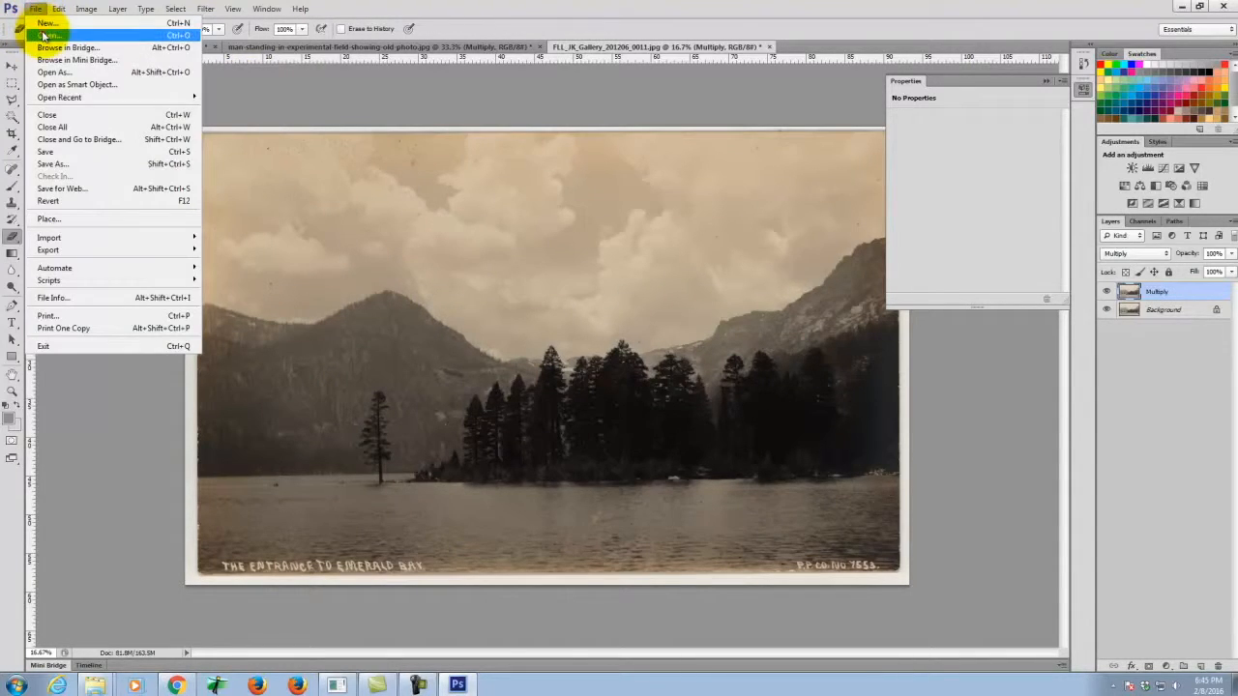
left_click(43, 37)
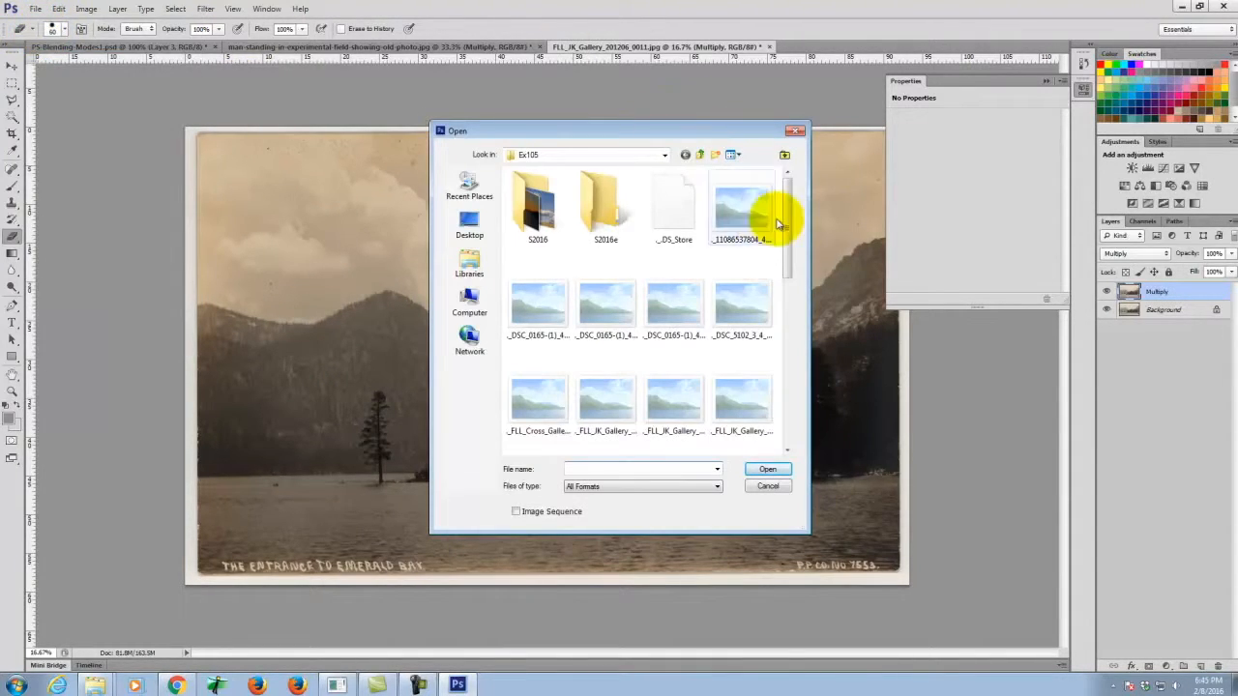
left_click_drag(786, 214, 799, 349)
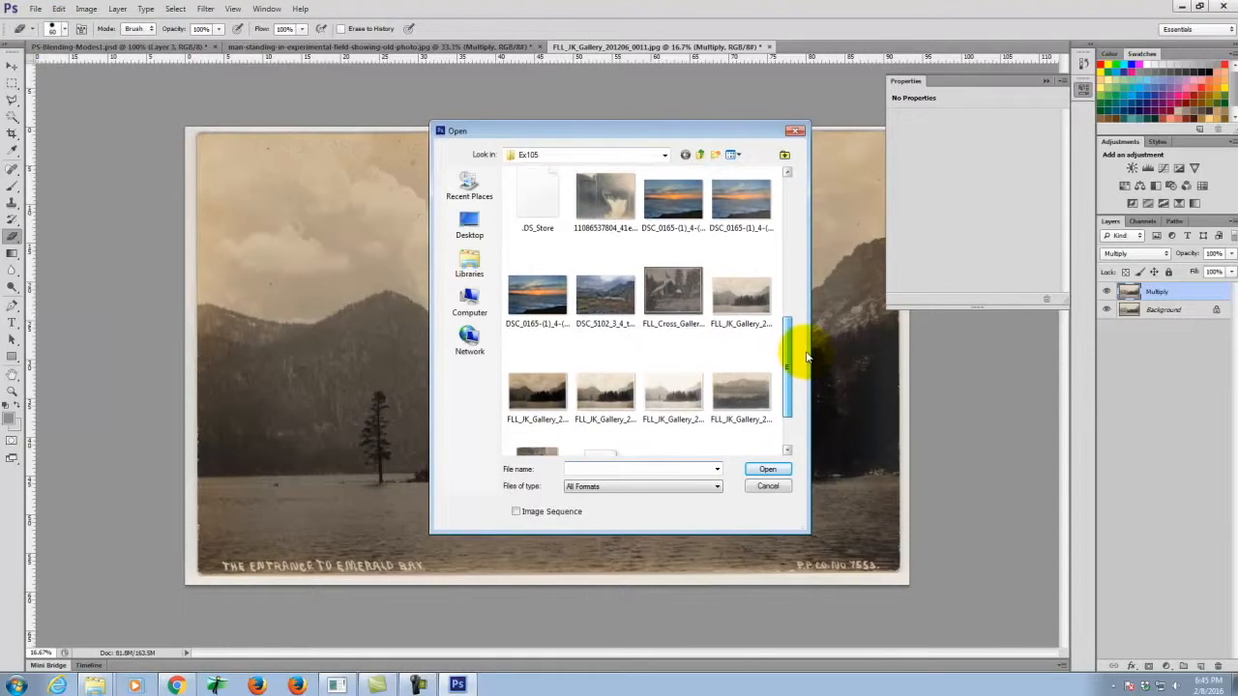
left_click(674, 290)
left_click(779, 474)
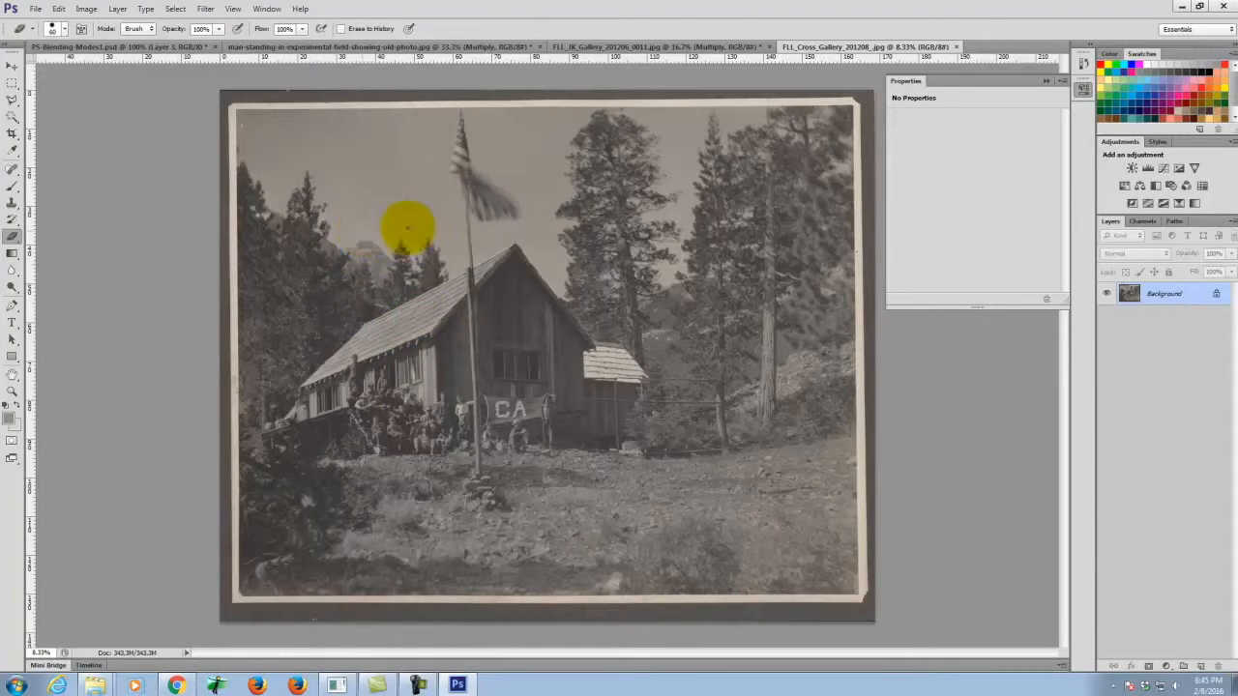
Duplicate the cabin photo's Background layer and set the copy's blending mode to Screen
right_click(1189, 298)
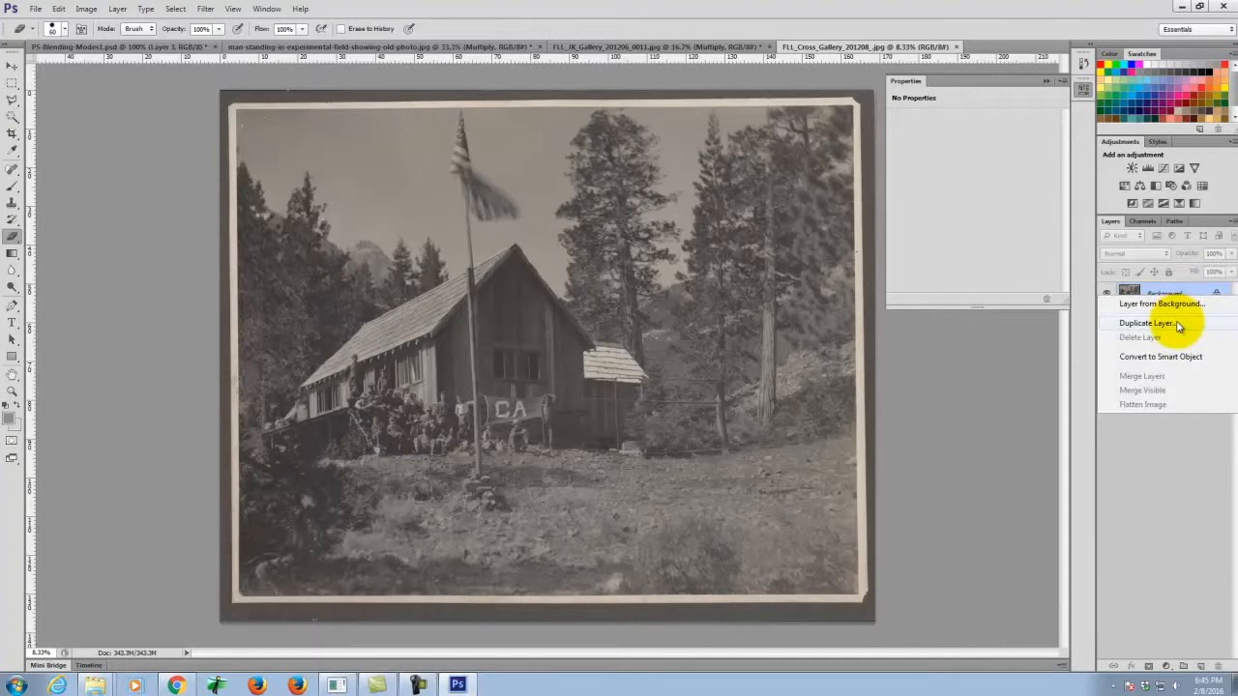
left_click(1178, 326)
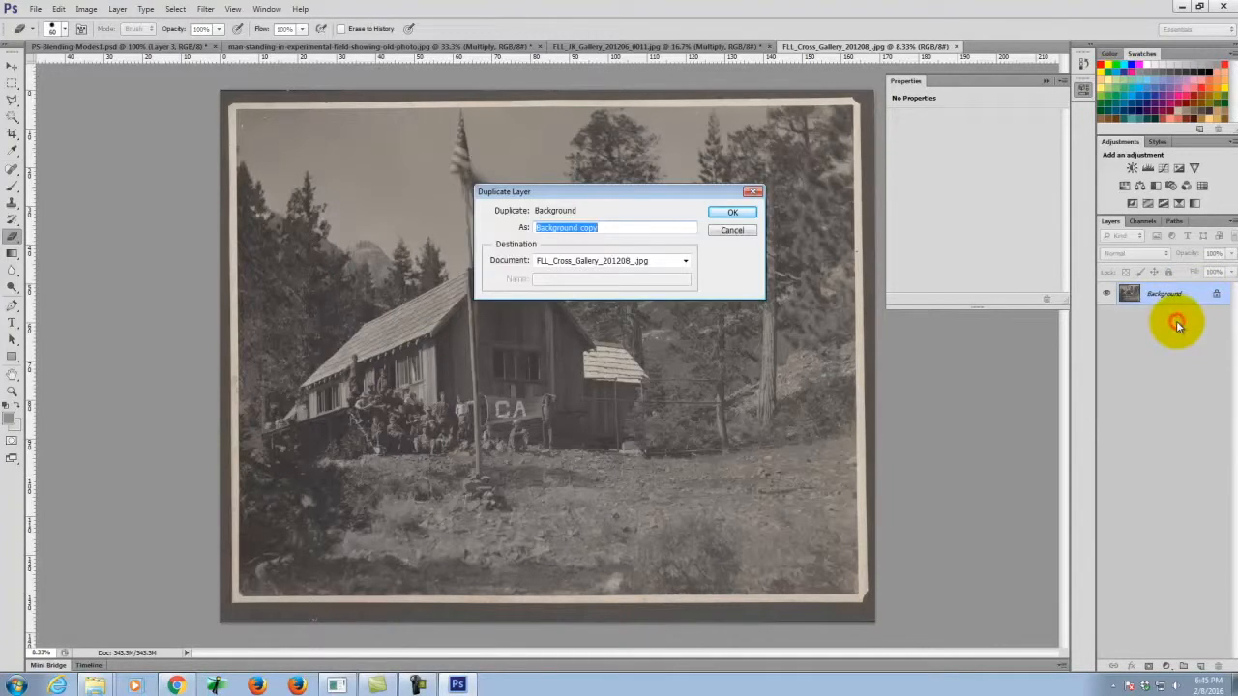
left_click(741, 207)
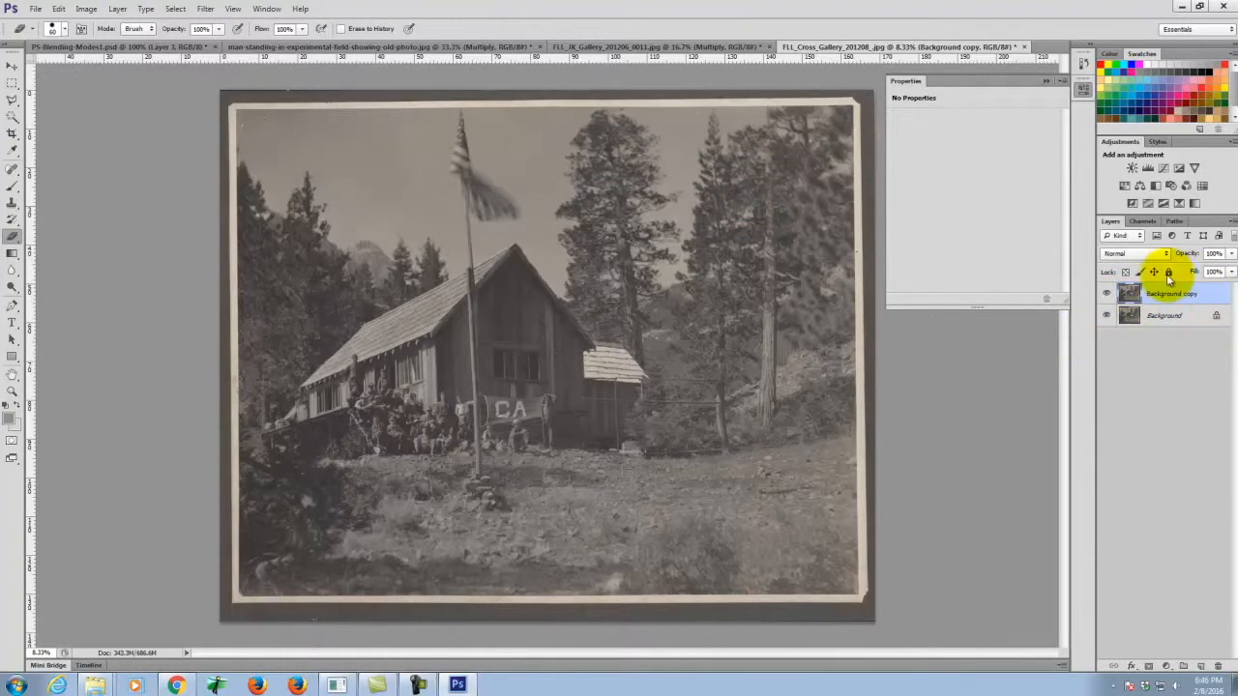
left_click(1153, 255)
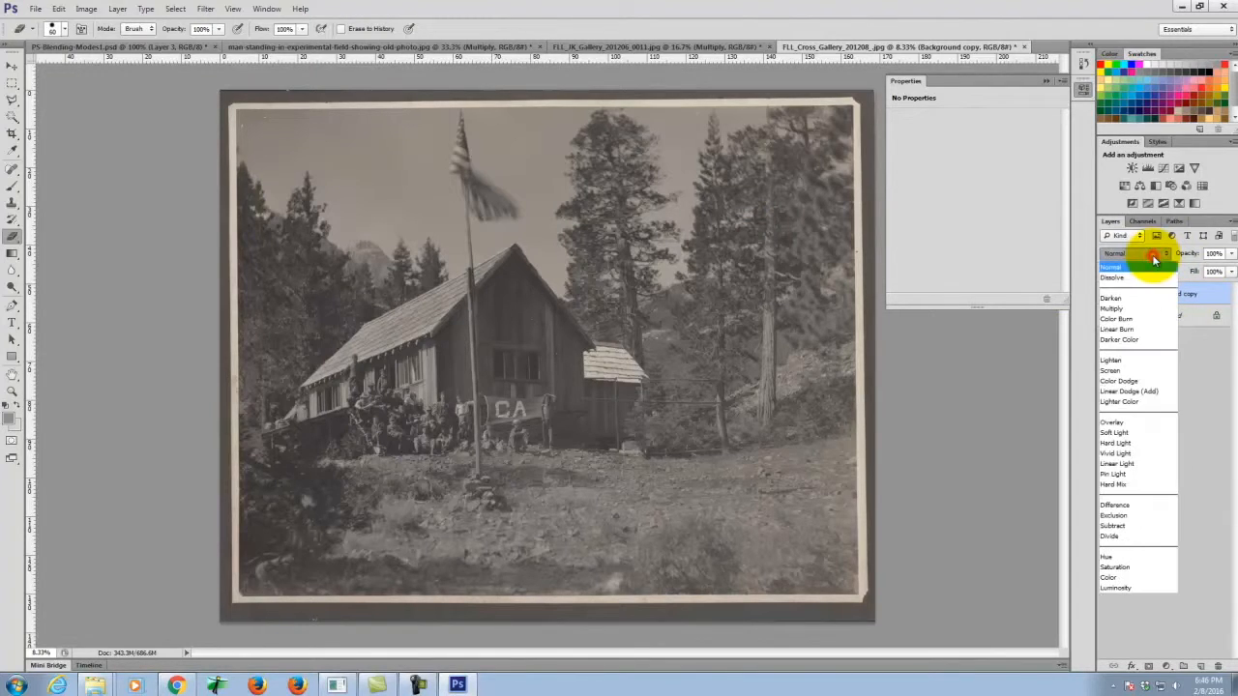
left_click(1135, 372)
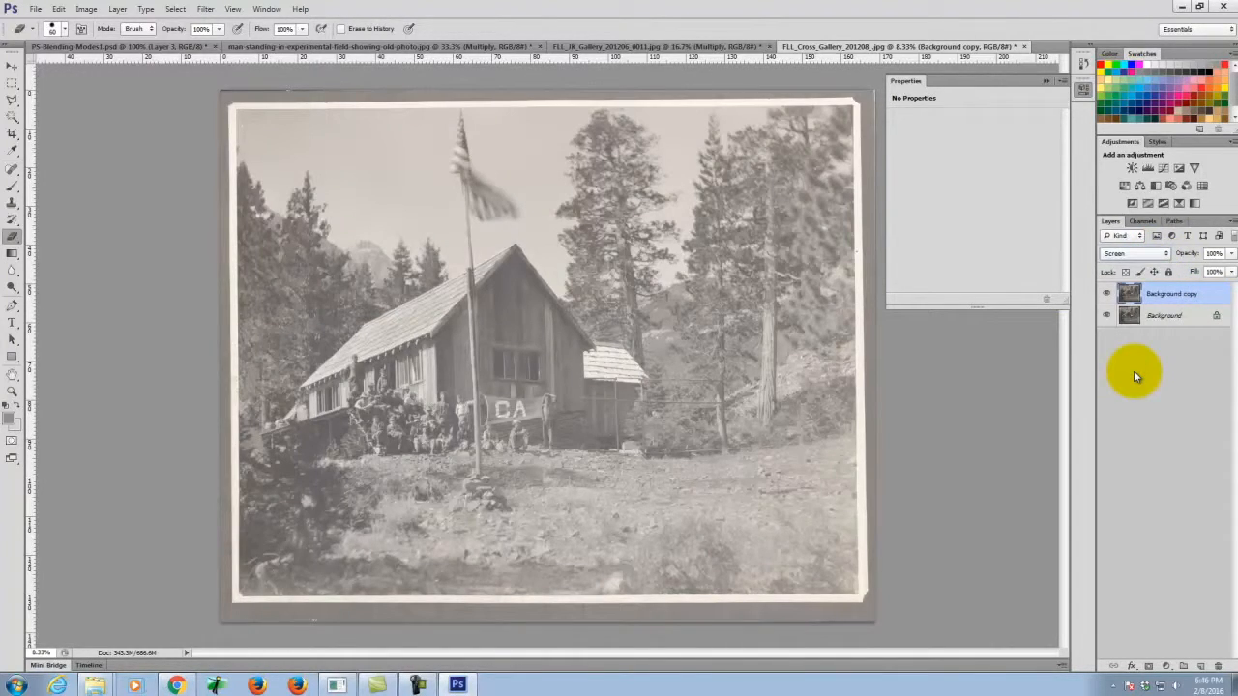
Compare the cabin photo with the Background copy hidden and shown, and lower that layer's opacity to about 91%
left_click(1107, 294)
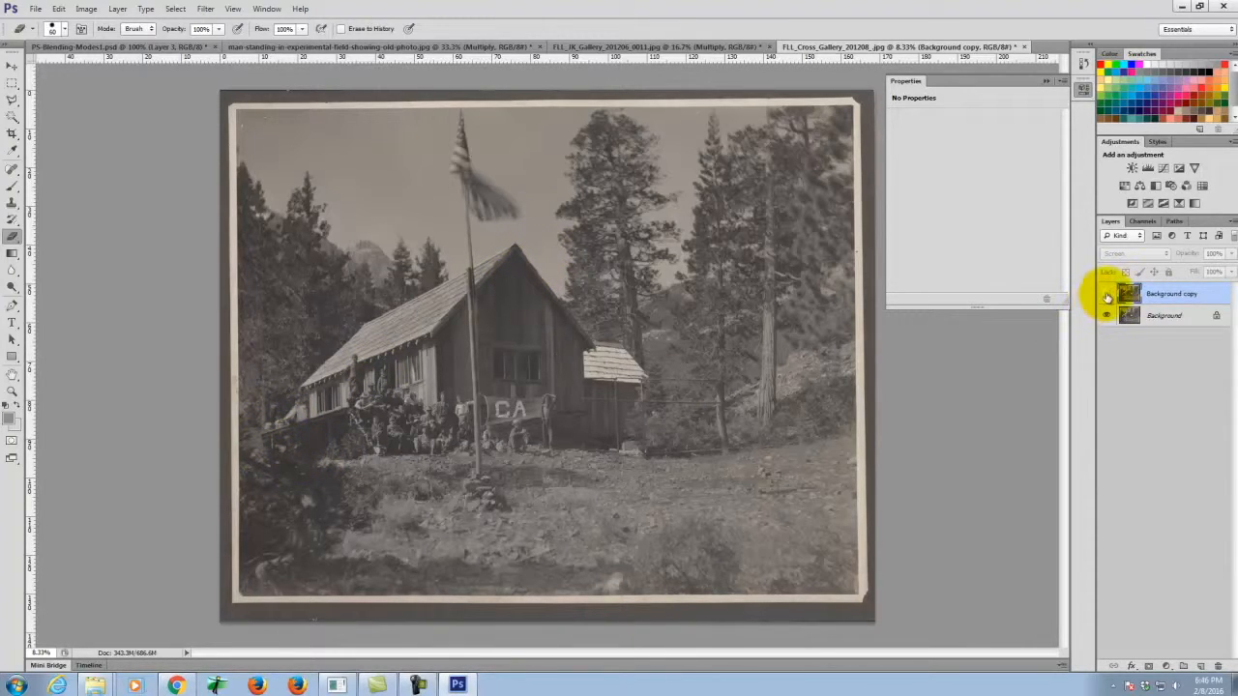
left_click(1107, 295)
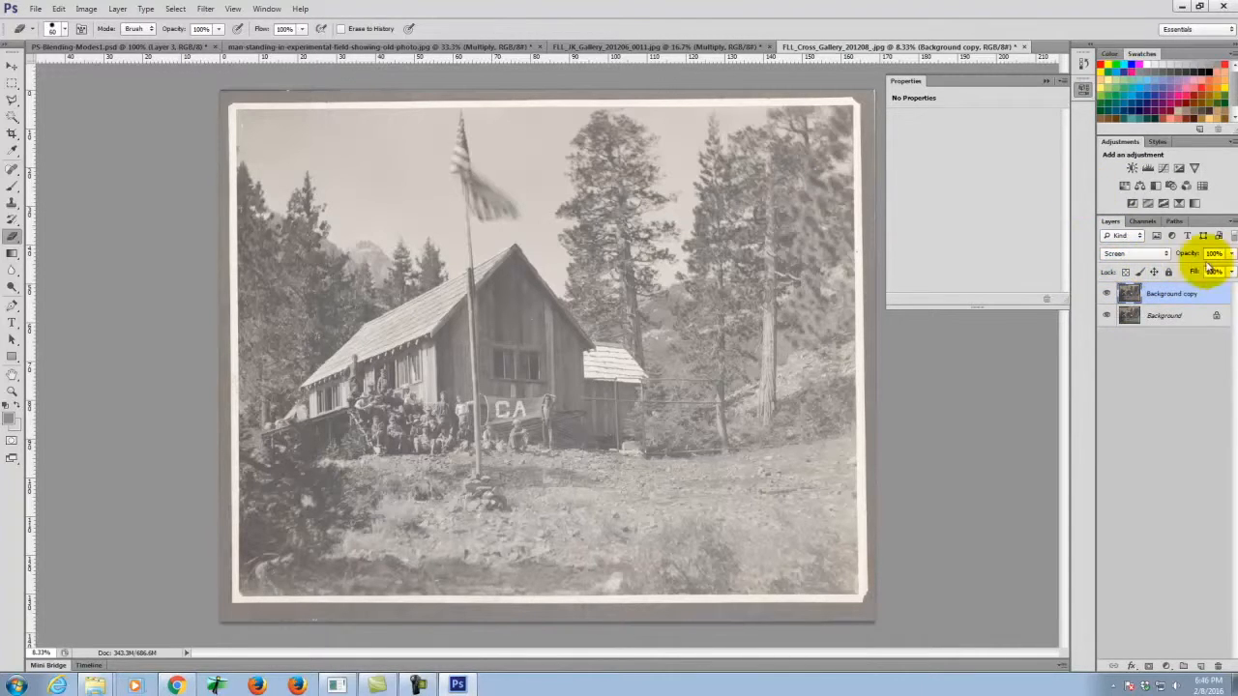
left_click(1231, 254)
mouse_move(1233, 272)
left_mouse_down()
mouse_move(1208, 276)
mouse_move(1228, 273)
left_mouse_up()
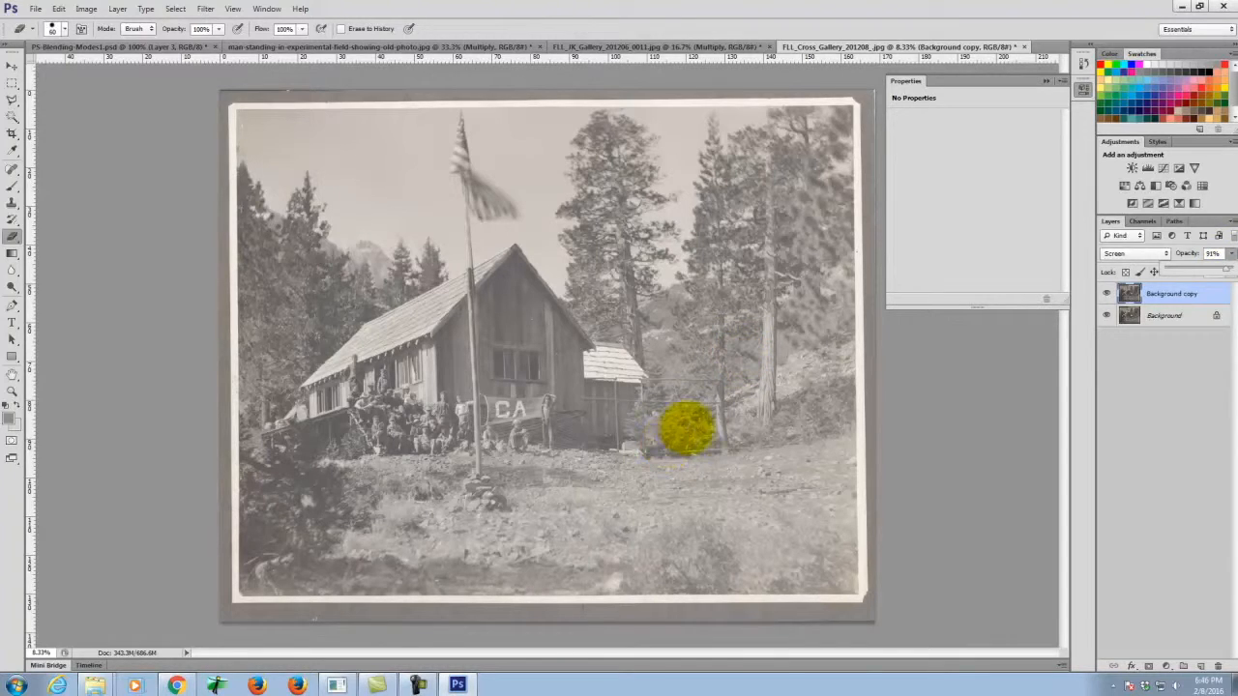
Hide the Multiply layer in the Emerald Bay photo and duplicate its Background layer
left_click(600, 46)
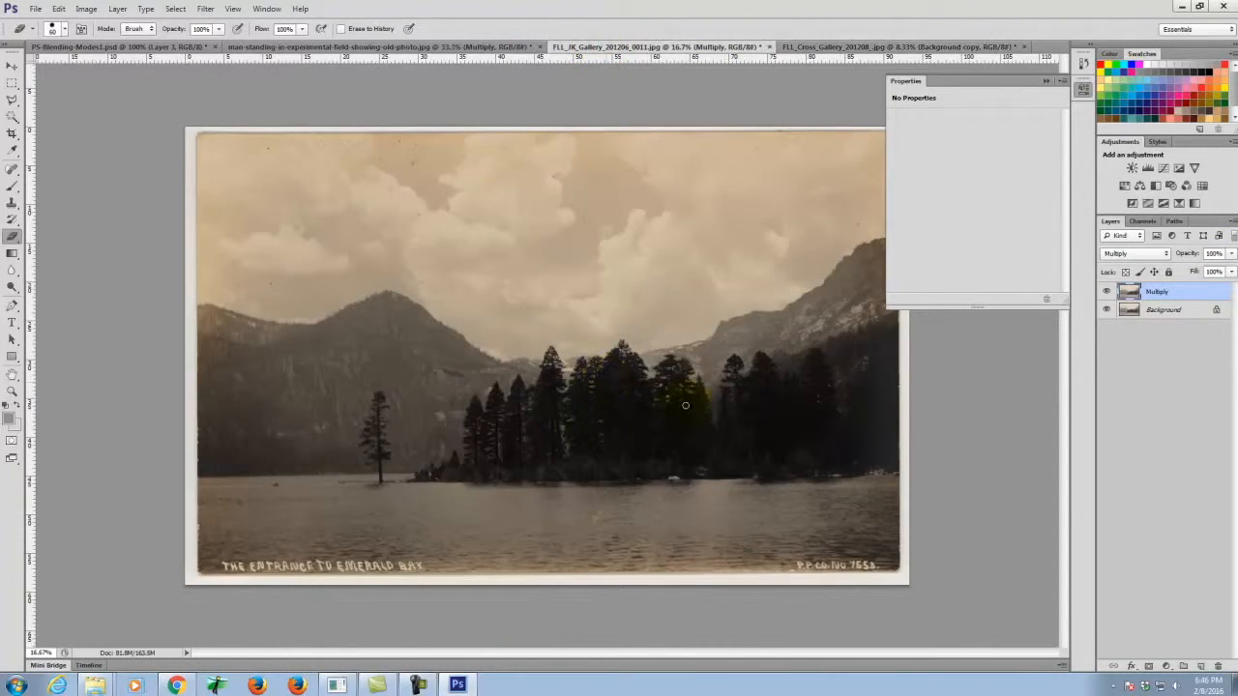
left_click(1106, 292)
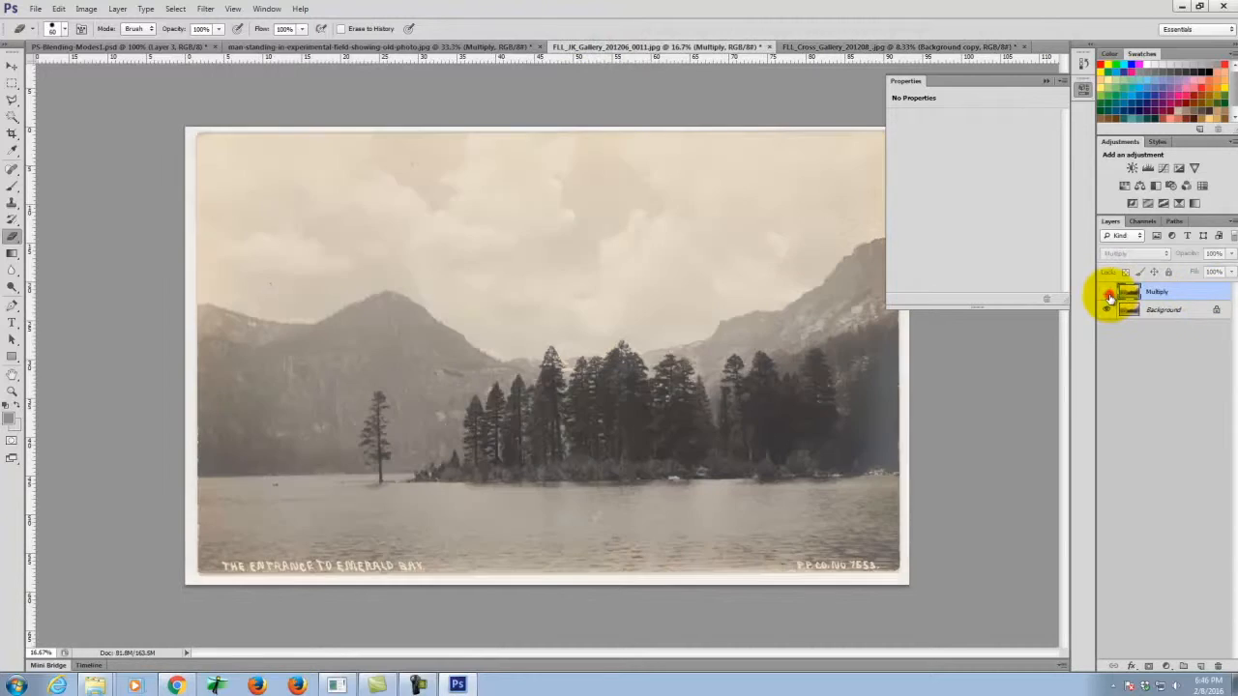
left_click(1165, 310)
right_click(1165, 309)
left_click(1180, 344)
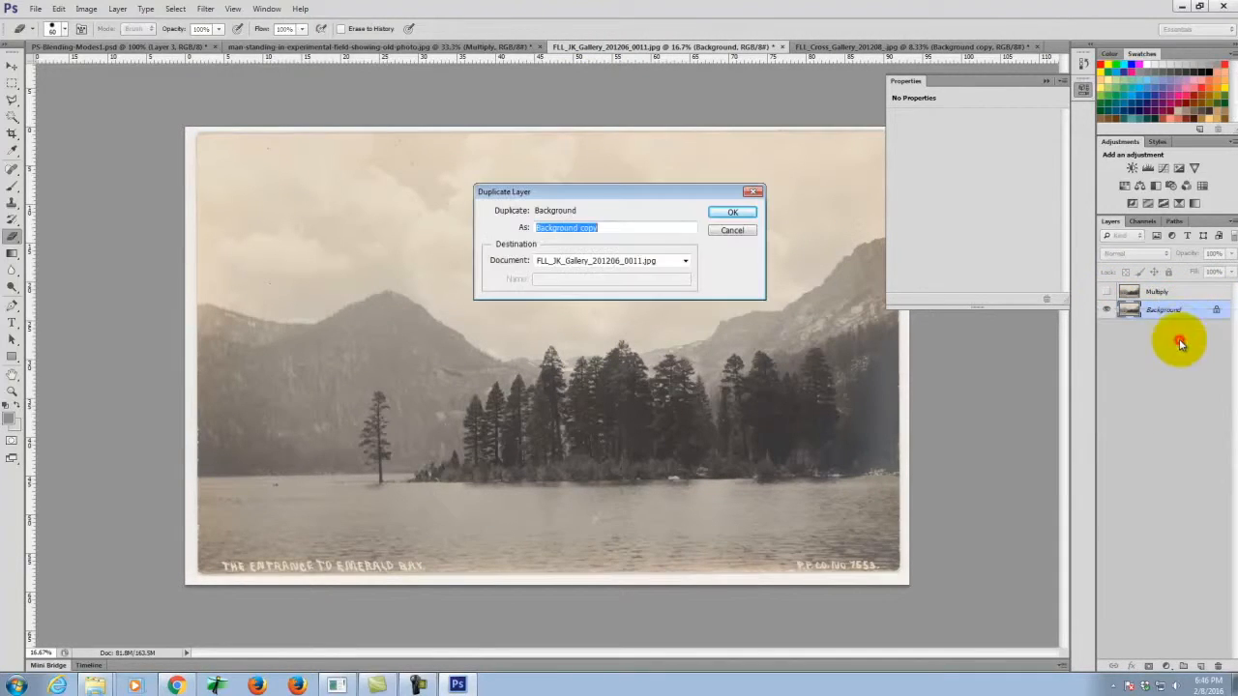
left_click(718, 213)
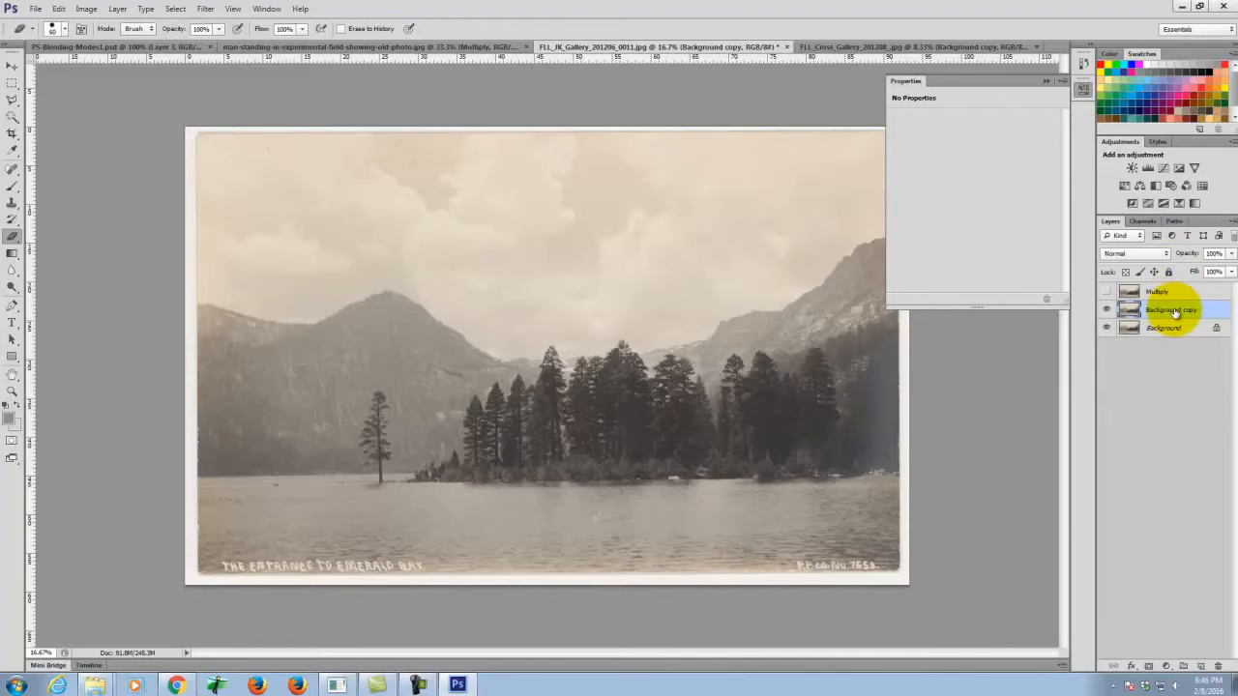
Rename the Emerald Bay photo's Background copy as Screen and set its blending mode to Screen
double_click(1174, 309)
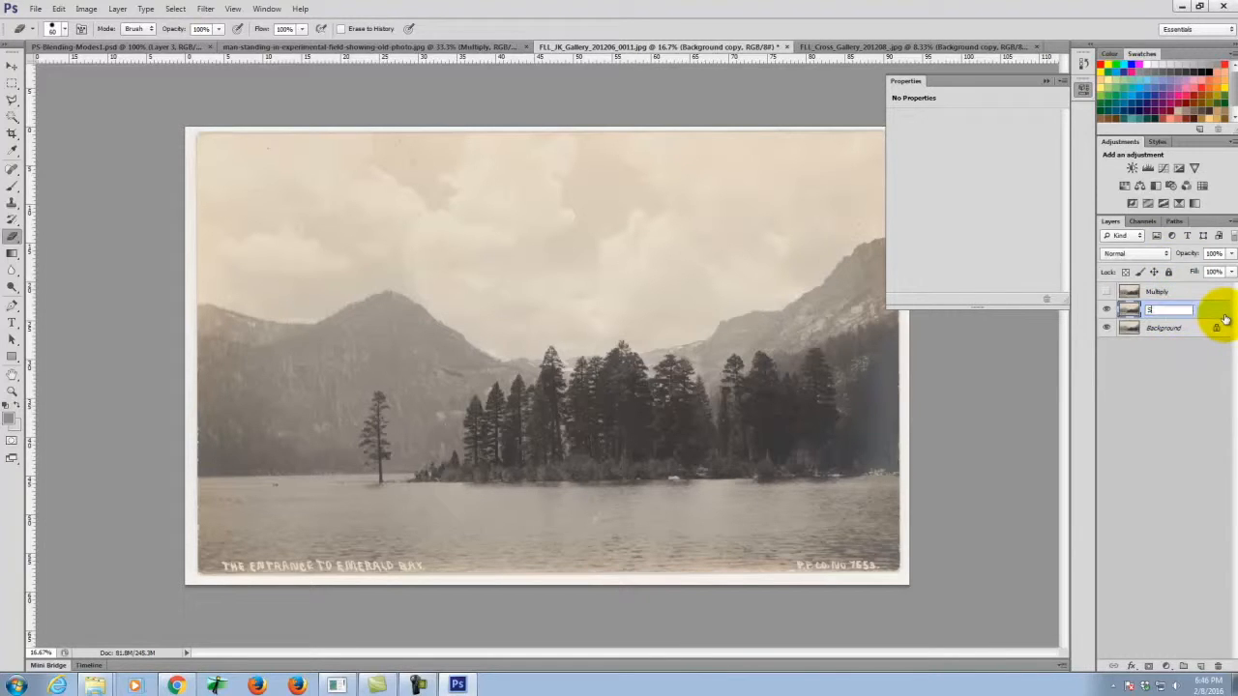
key("Return")
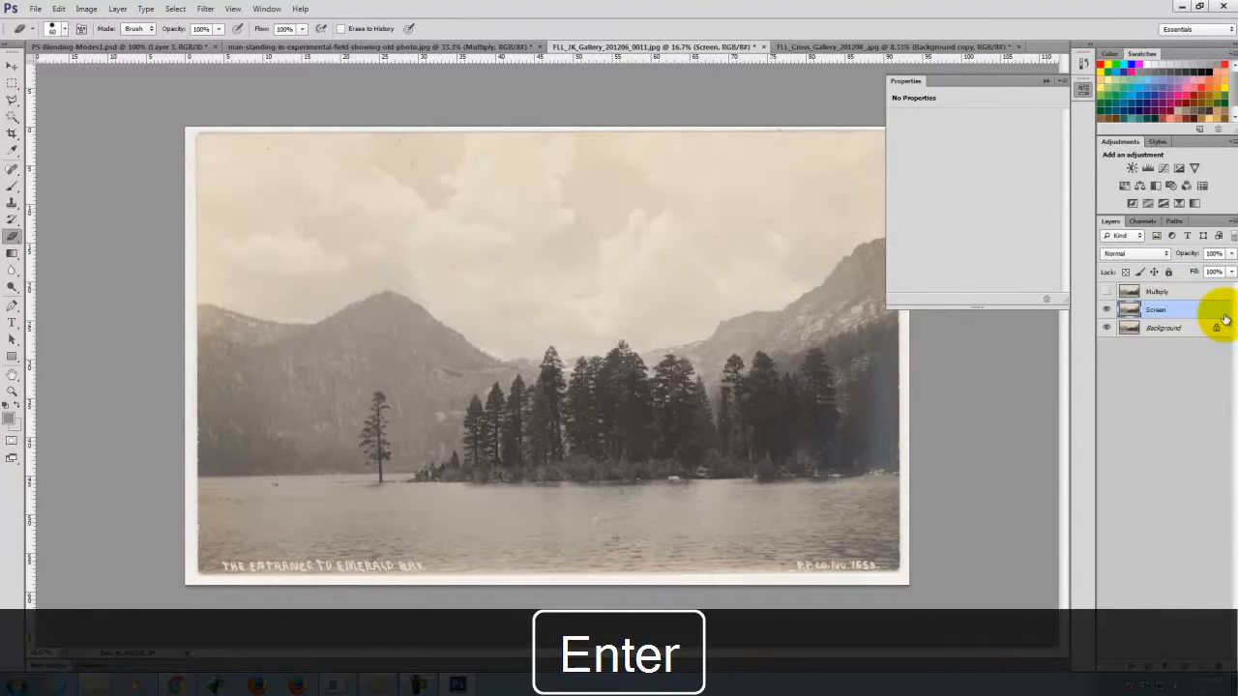
left_click(1128, 255)
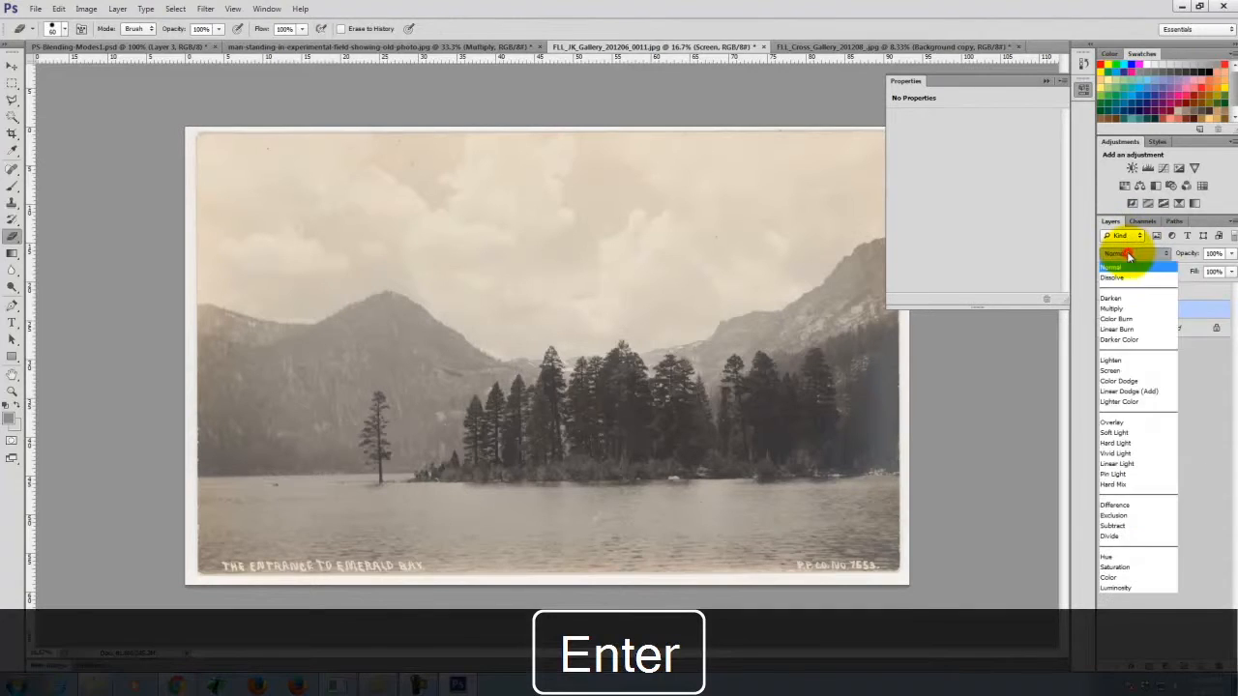
left_click(1142, 372)
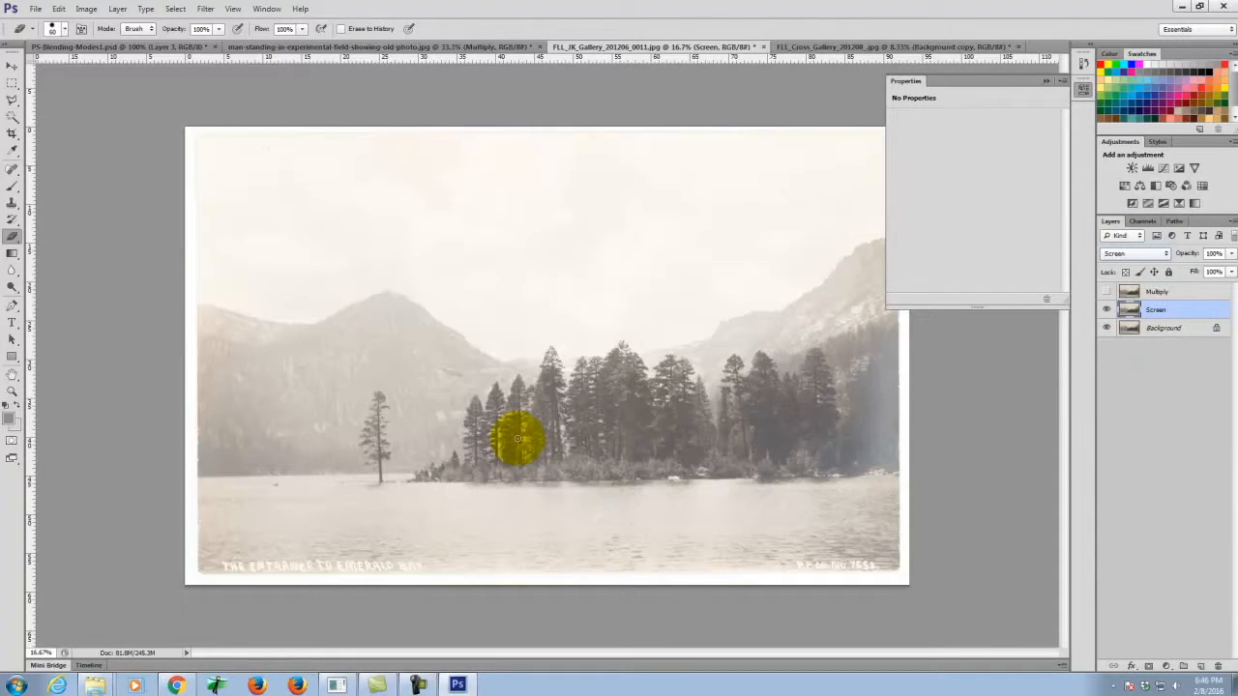
Examine the detail in the dark trees up close at 50% zoom with the Screen layer hidden and shown
key("ctrl+equal")
key("ctrl+equal")
key("ctrl+equal")
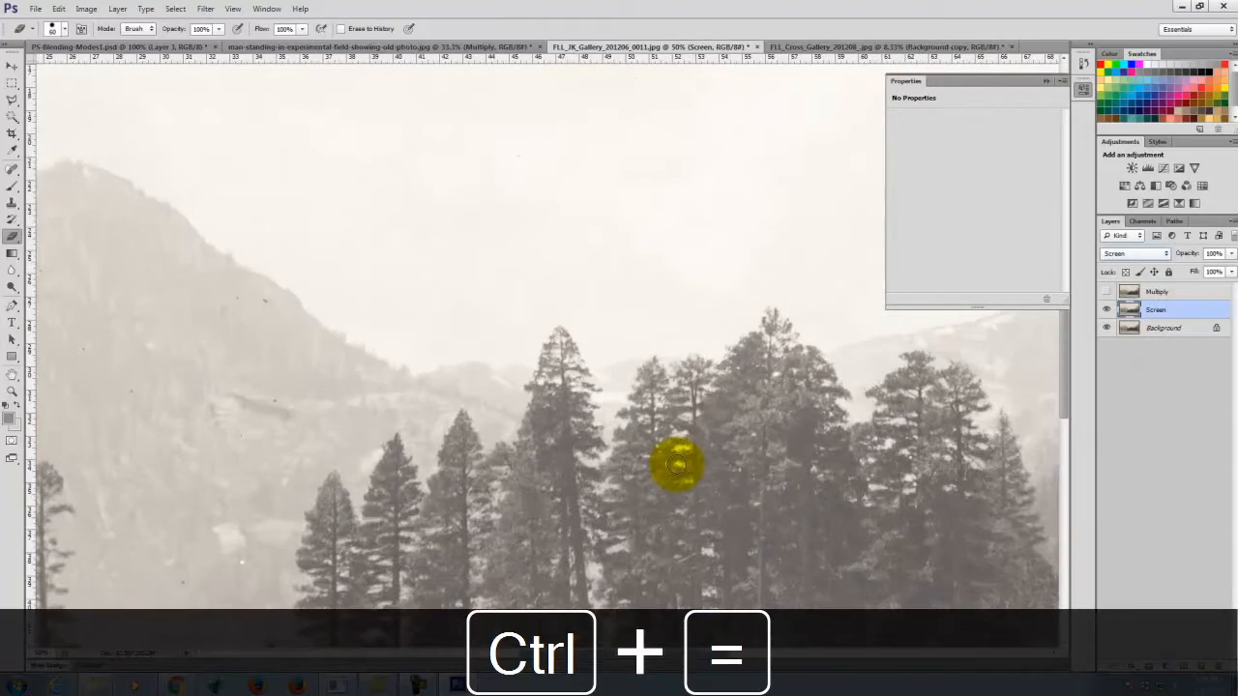
key("space")
left_click_drag(754, 492, 556, 407)
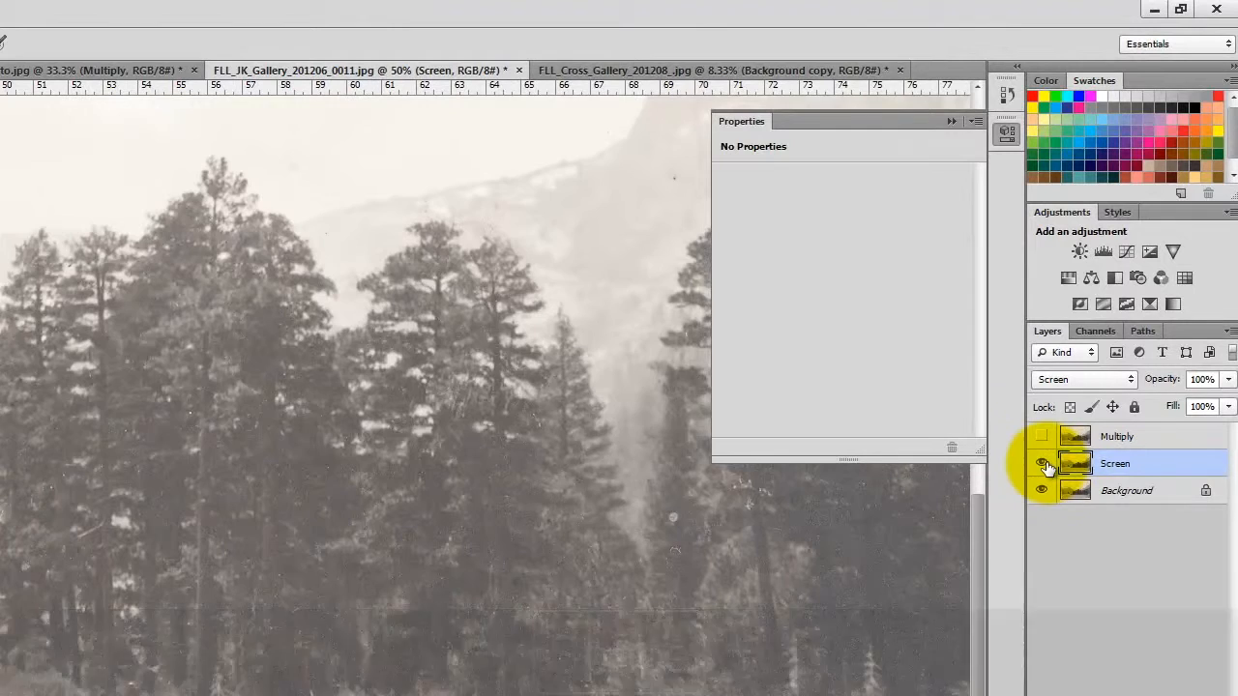
left_click(1043, 464)
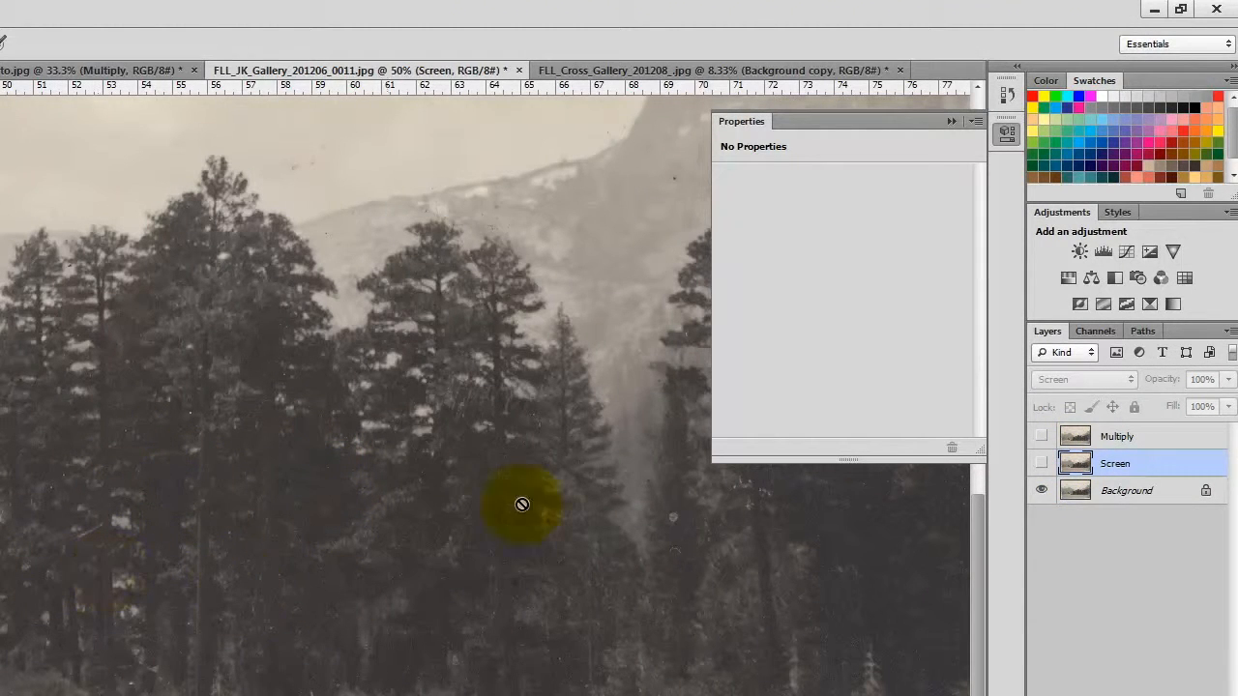
left_click(1042, 463)
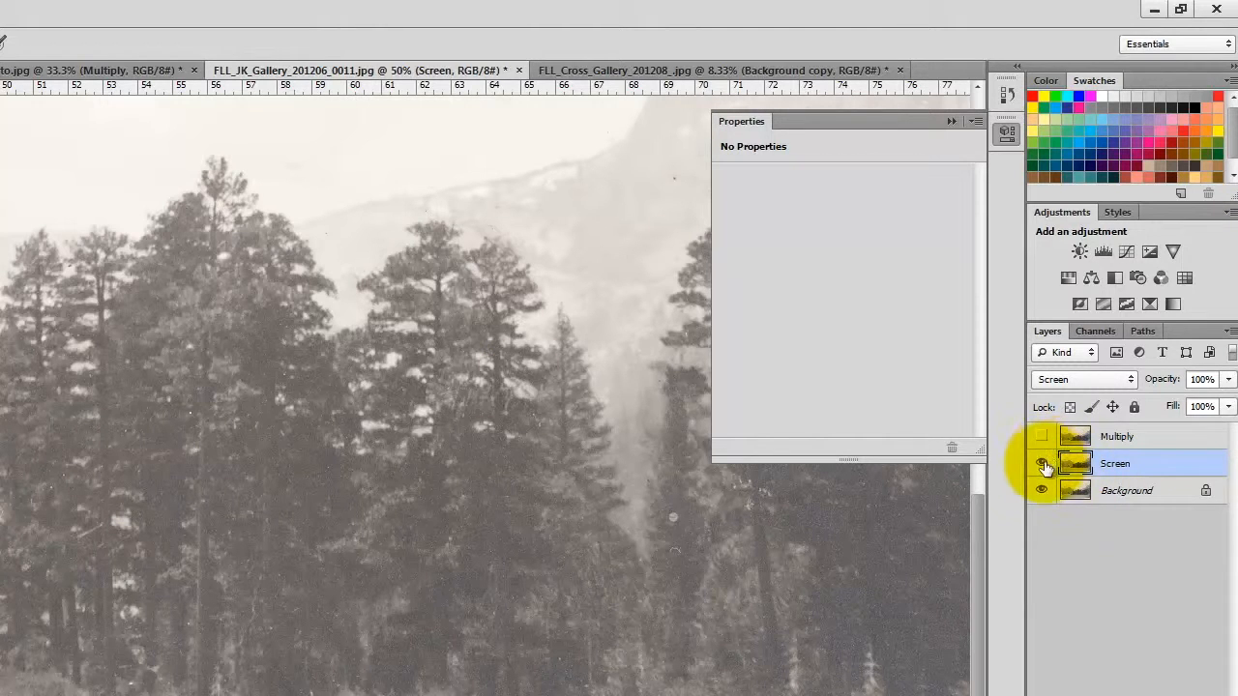
Revisit the lightened cabin photo and the photo of the man standing in the experimental field
left_click(617, 68)
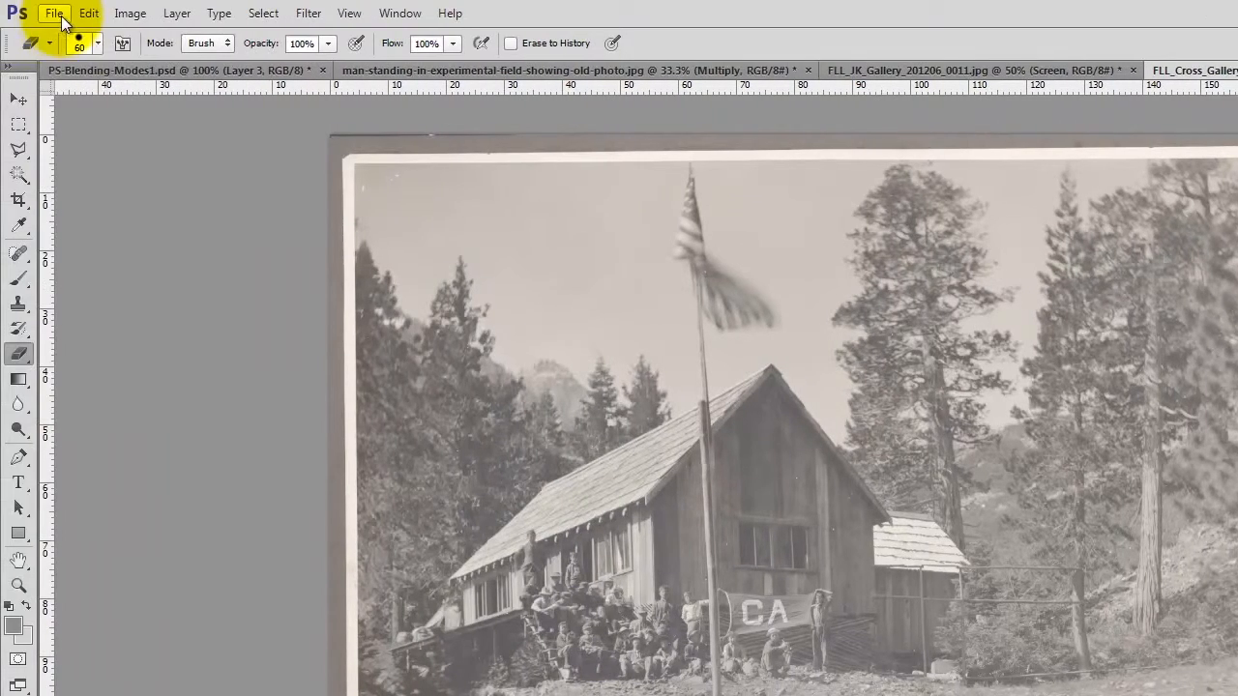
left_click(53, 13)
left_click(50, 12)
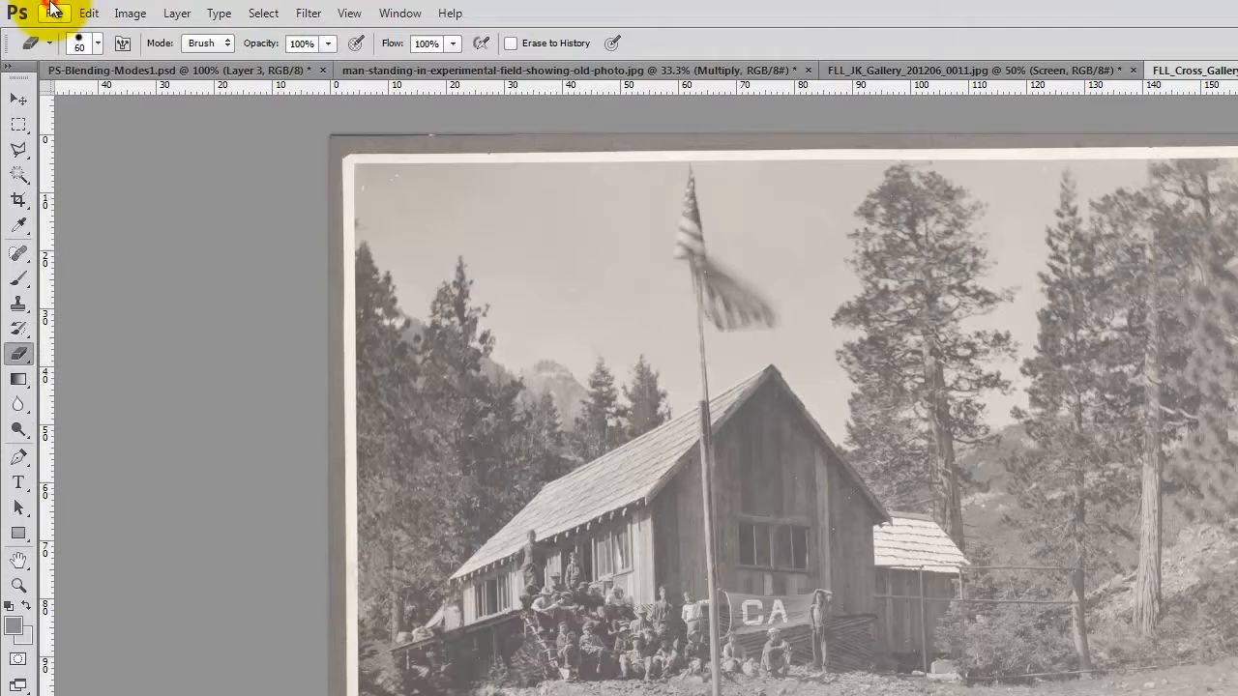
left_click(512, 67)
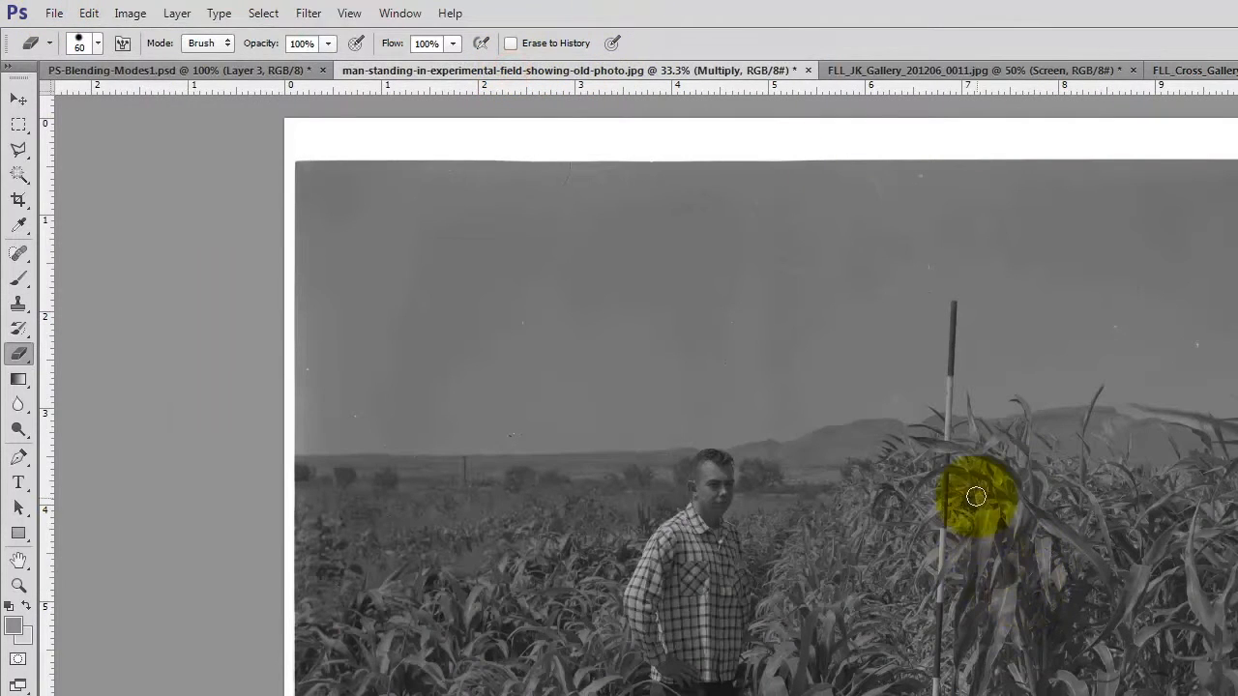
Open the photo FLL_JK_Gallery_201206_0099.jpg from the Ex105 folder
left_click(56, 14)
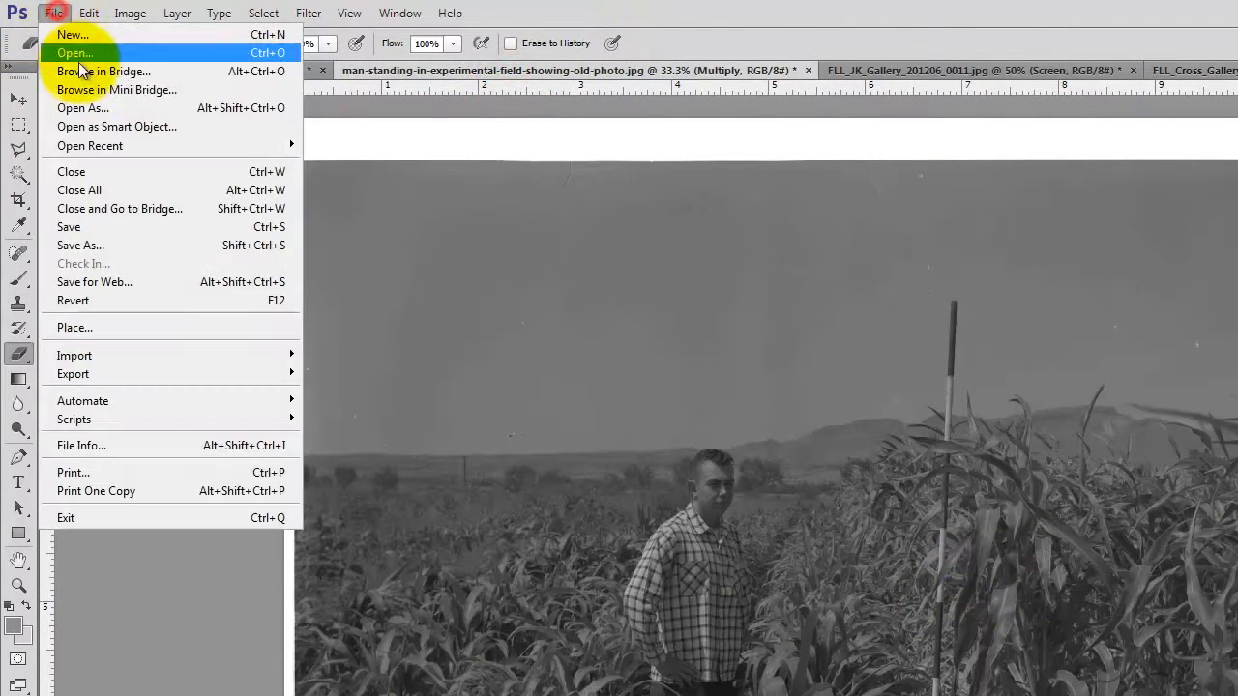
left_click(67, 49)
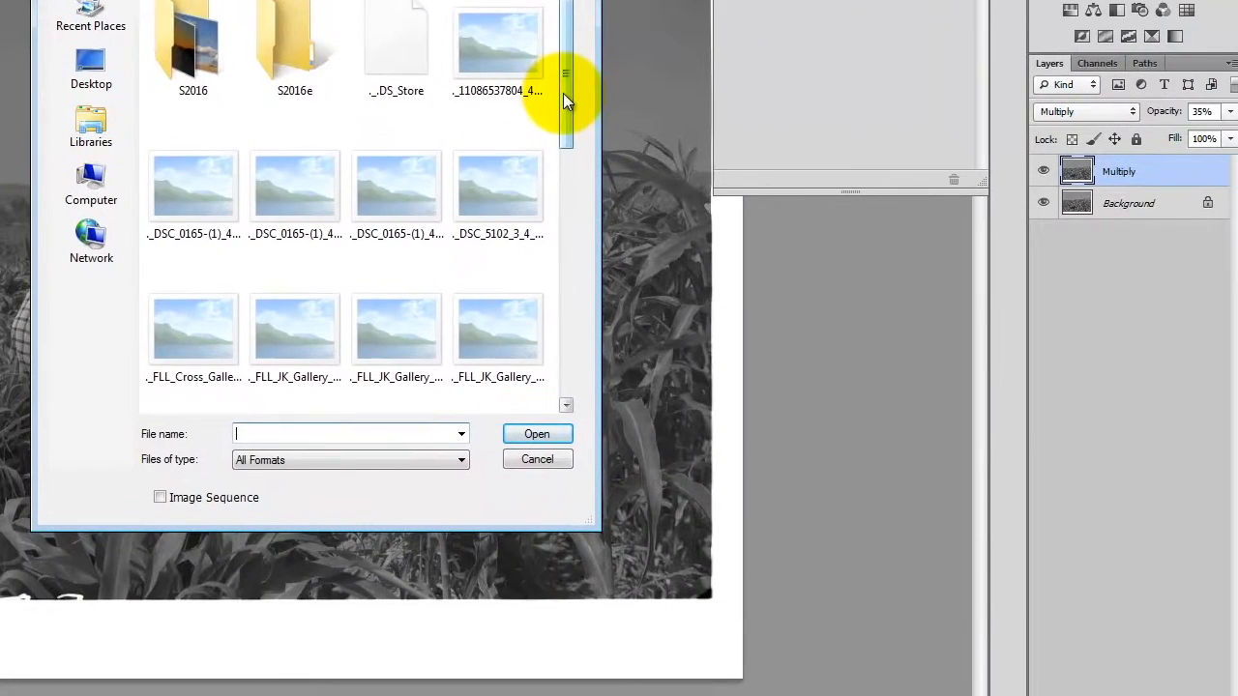
left_click_drag(871, 232, 899, 433)
left_click_drag(591, 292, 601, 362)
left_click(188, 324)
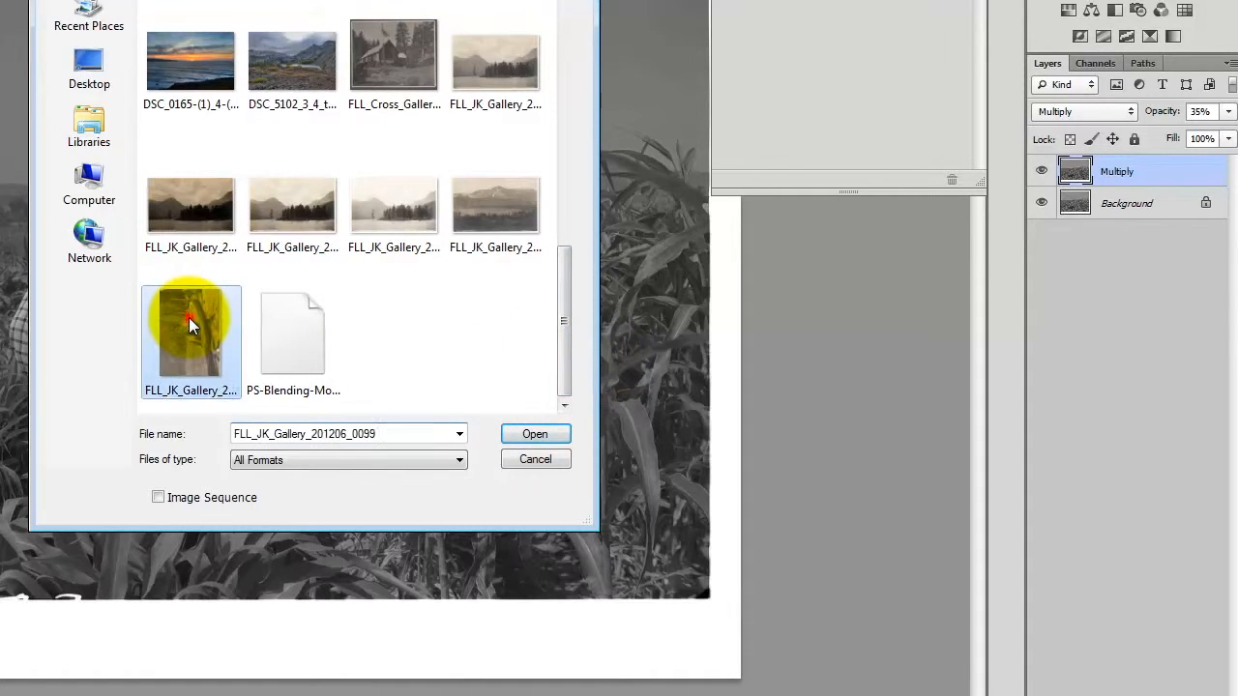
left_click(557, 435)
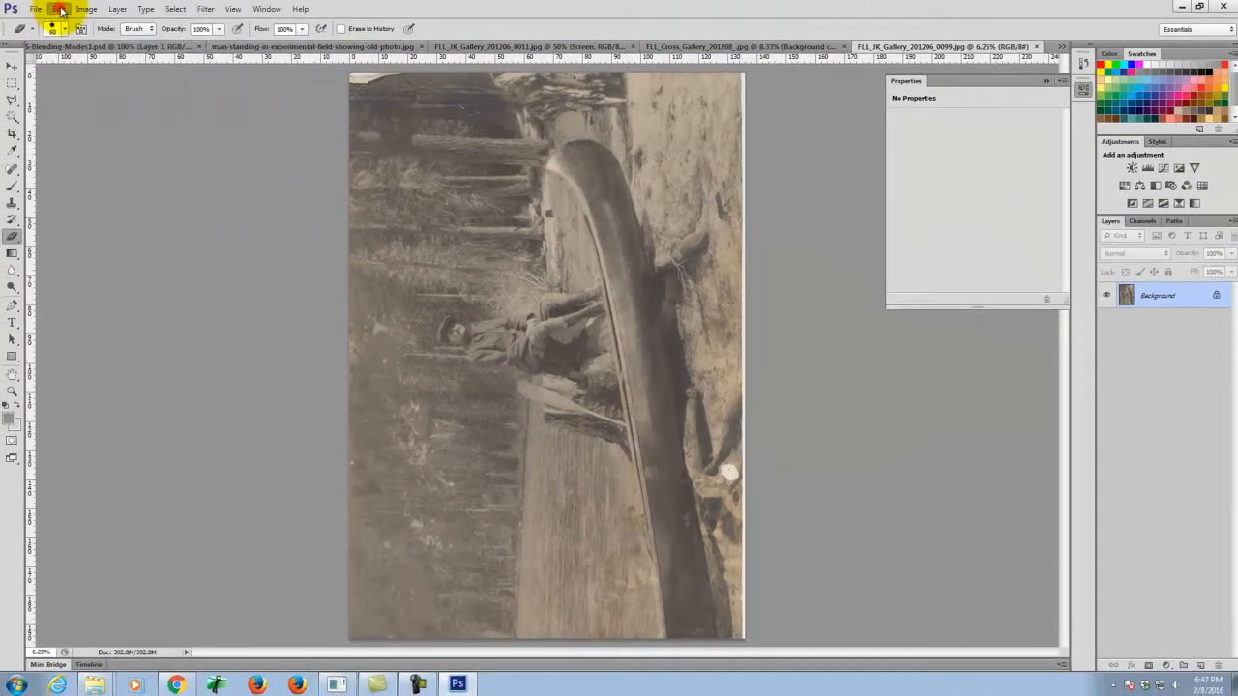
Rotate the canoe photo 90° clockwise so the seated man is upright
left_click(59, 8)
left_click(87, 9)
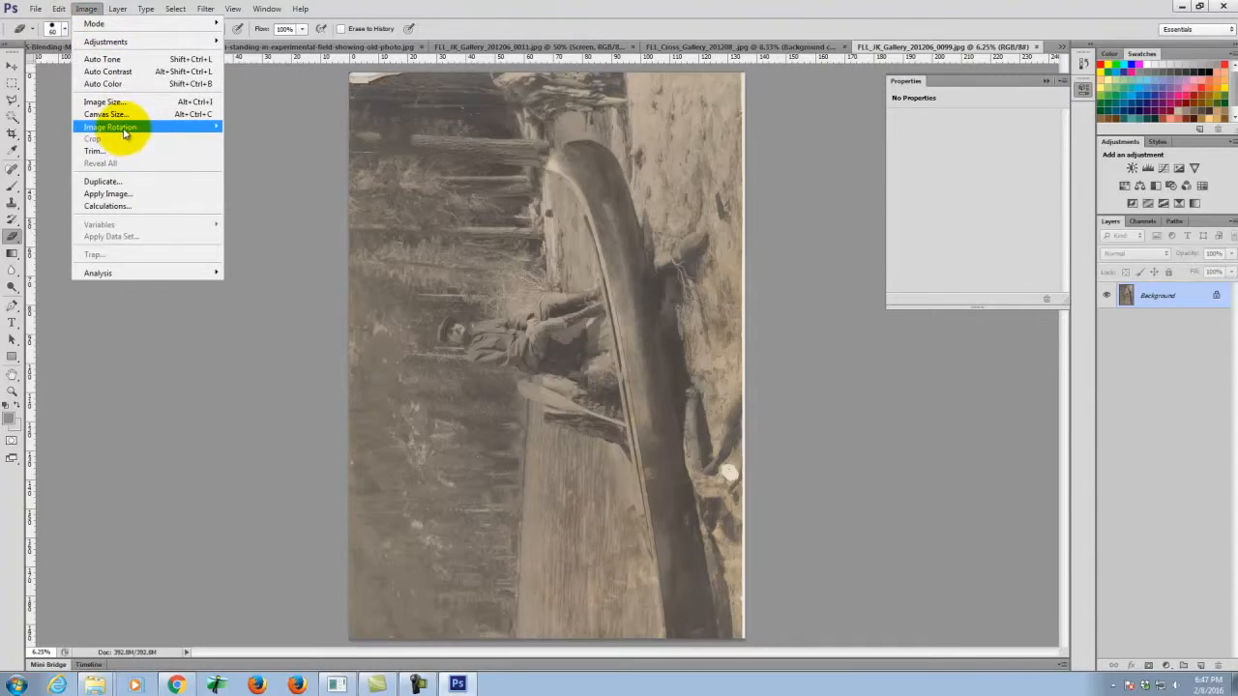
mouse_move(122, 128)
left_click(295, 140)
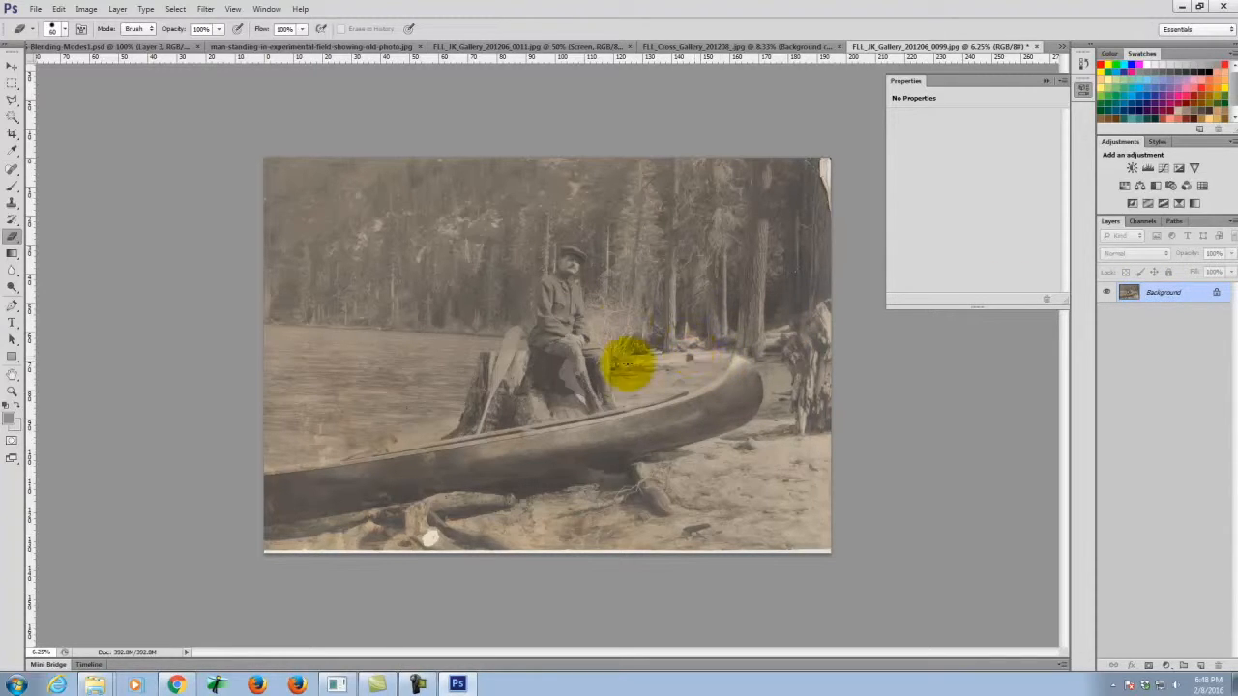
Duplicate the canoe photo's Background layer with the default copy name
right_click(1189, 290)
left_click(1176, 321)
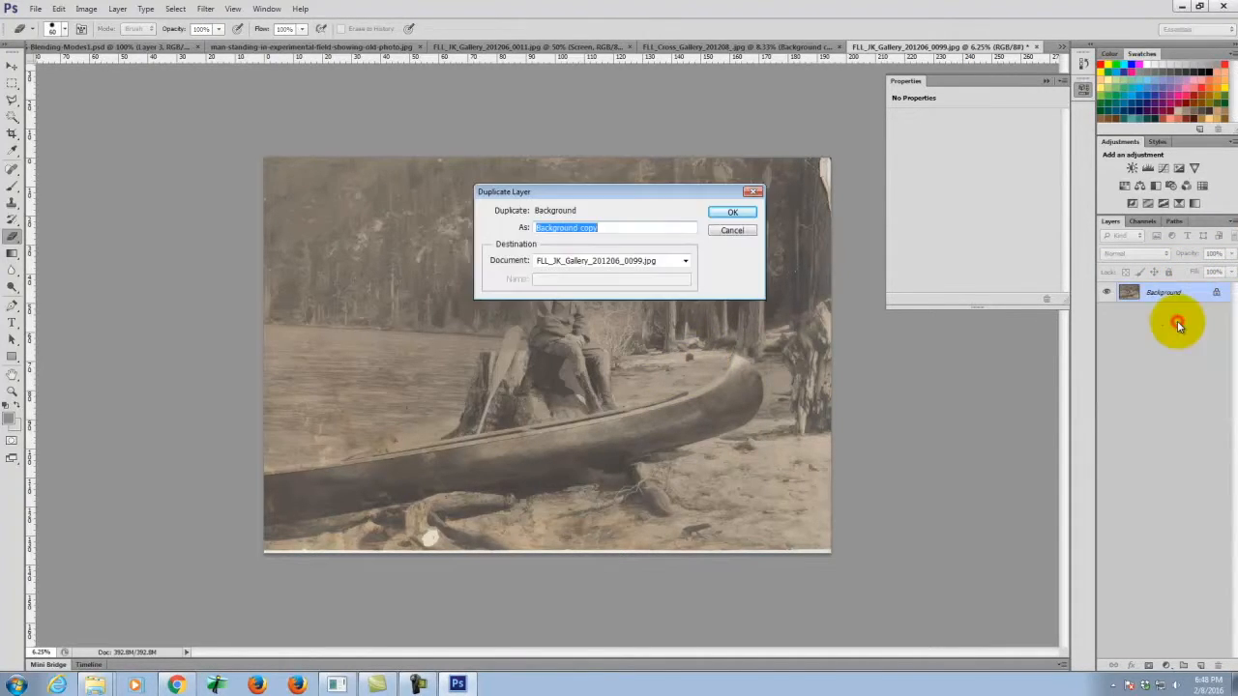
left_click(732, 211)
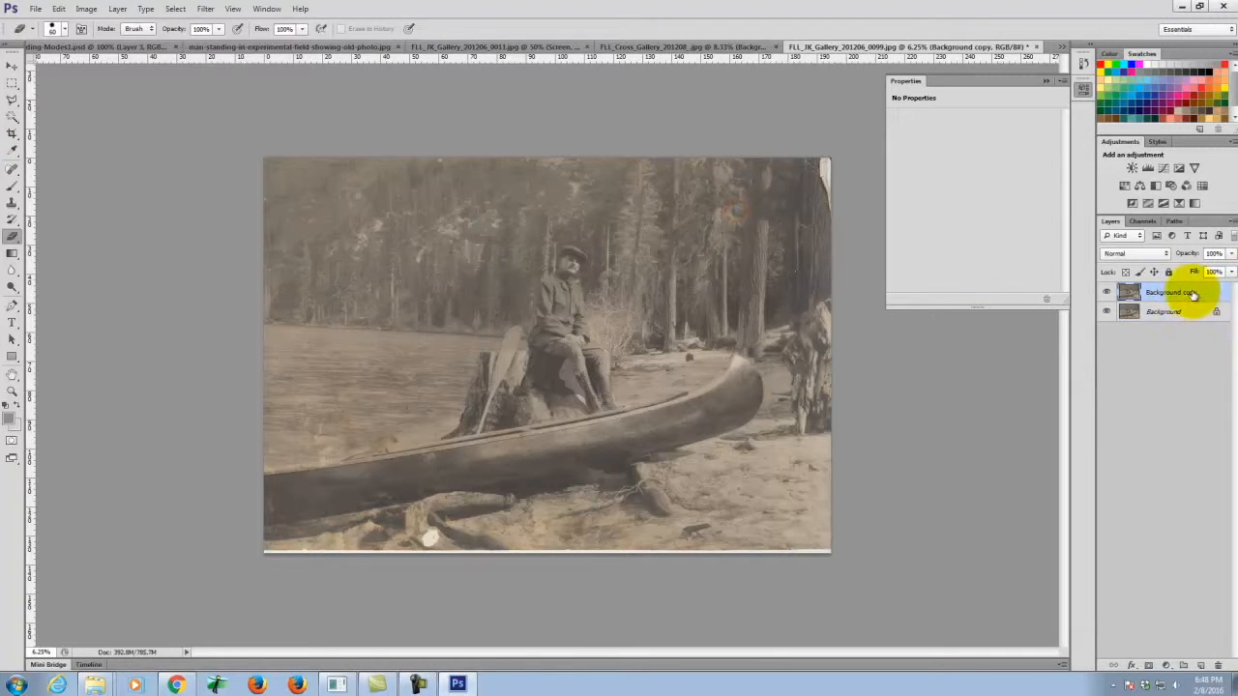
Rename the canoe photo's Background copy as Overlay and set its blending mode to Overlay
double_click(1167, 293)
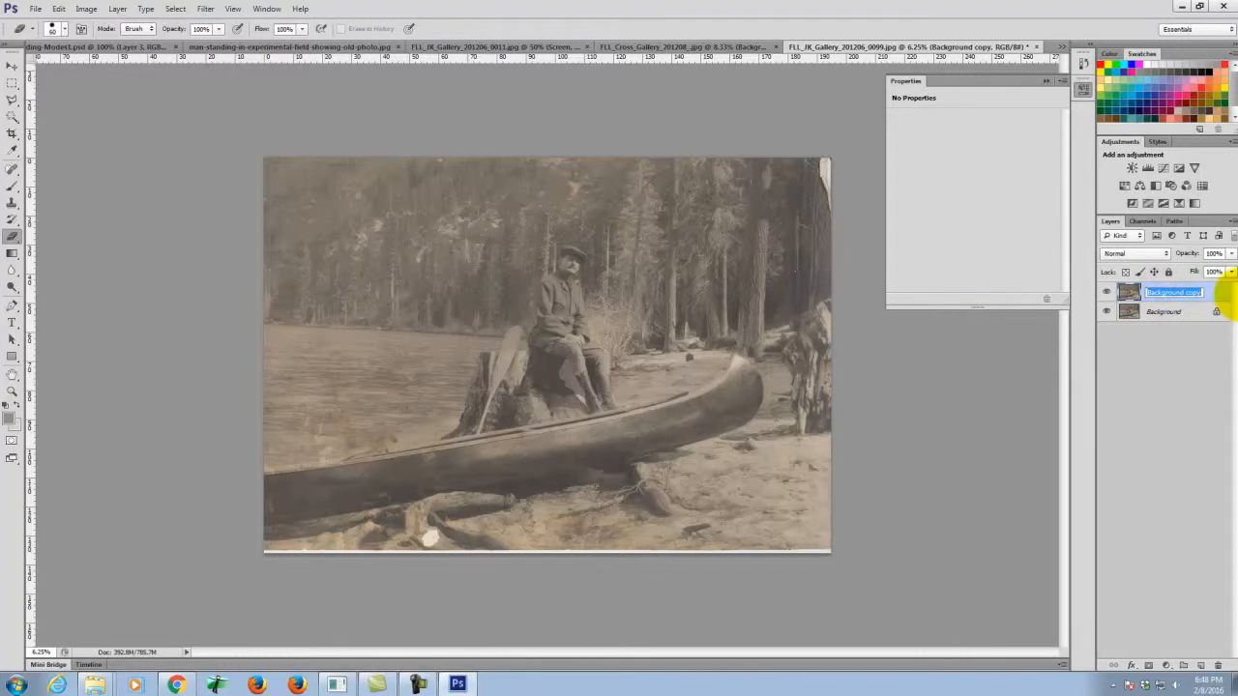
type("Overlay")
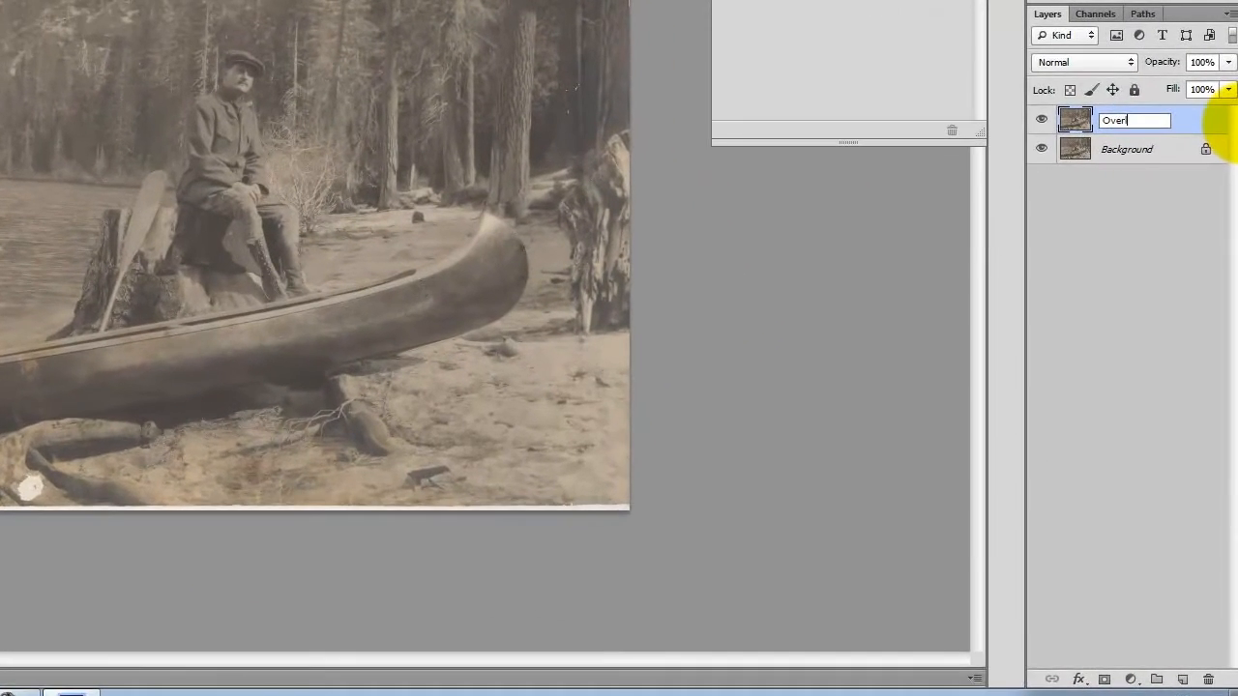
key("Return")
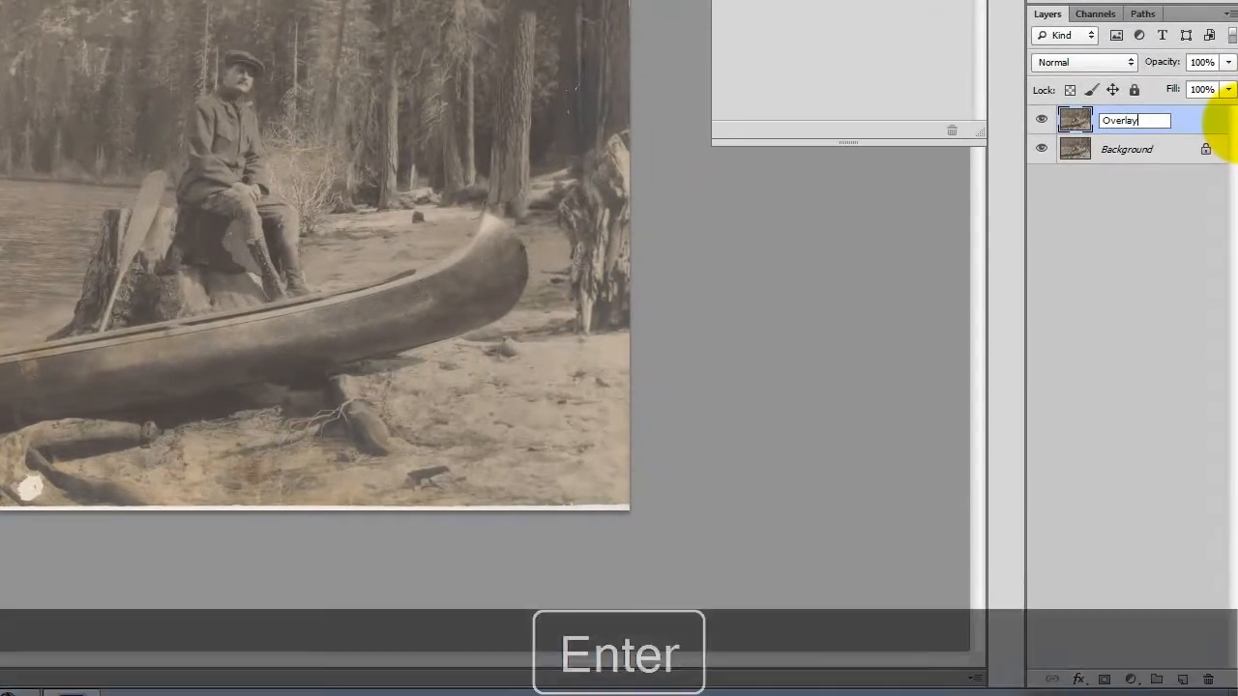
left_click(1058, 60)
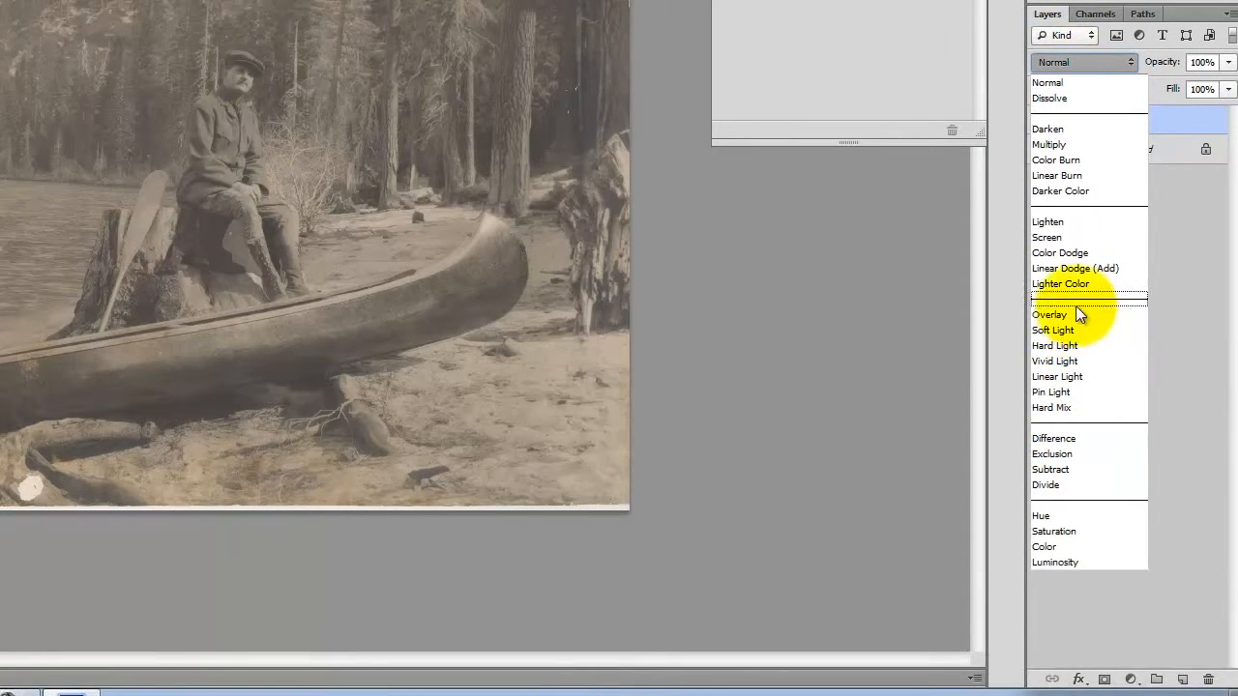
left_click(1074, 316)
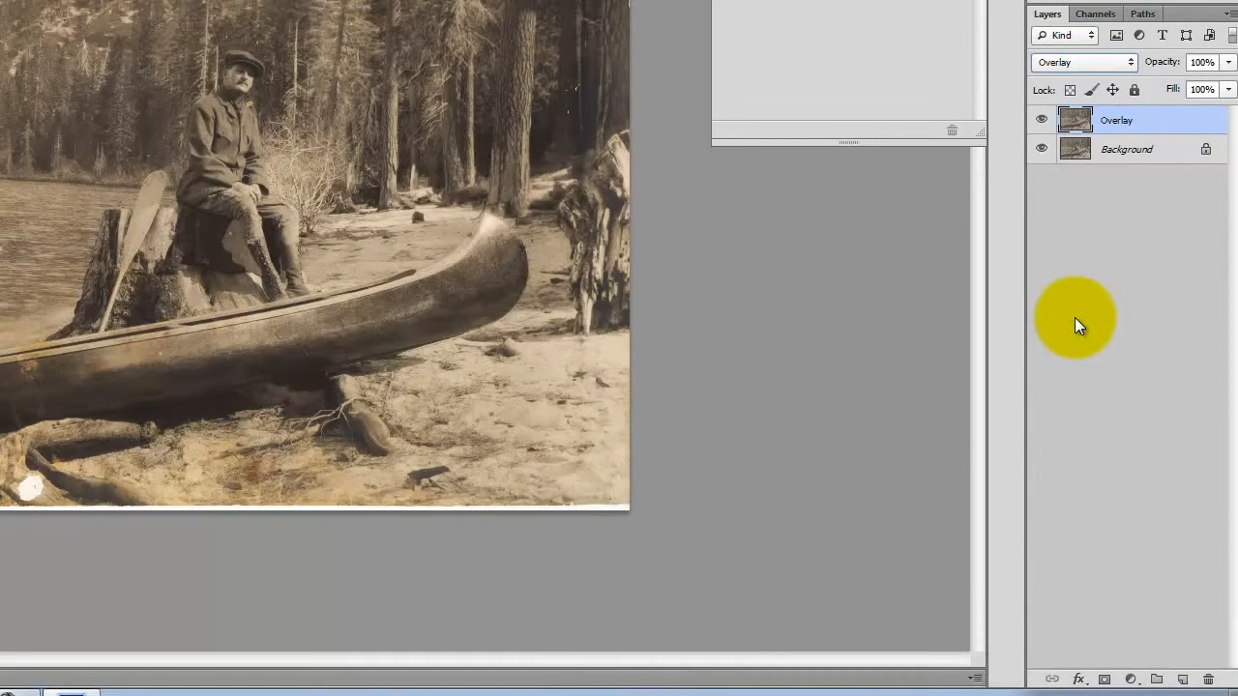
Compare the canoe photo with the Overlay layer hidden and shown, leaving the layer hidden
left_click(1041, 120)
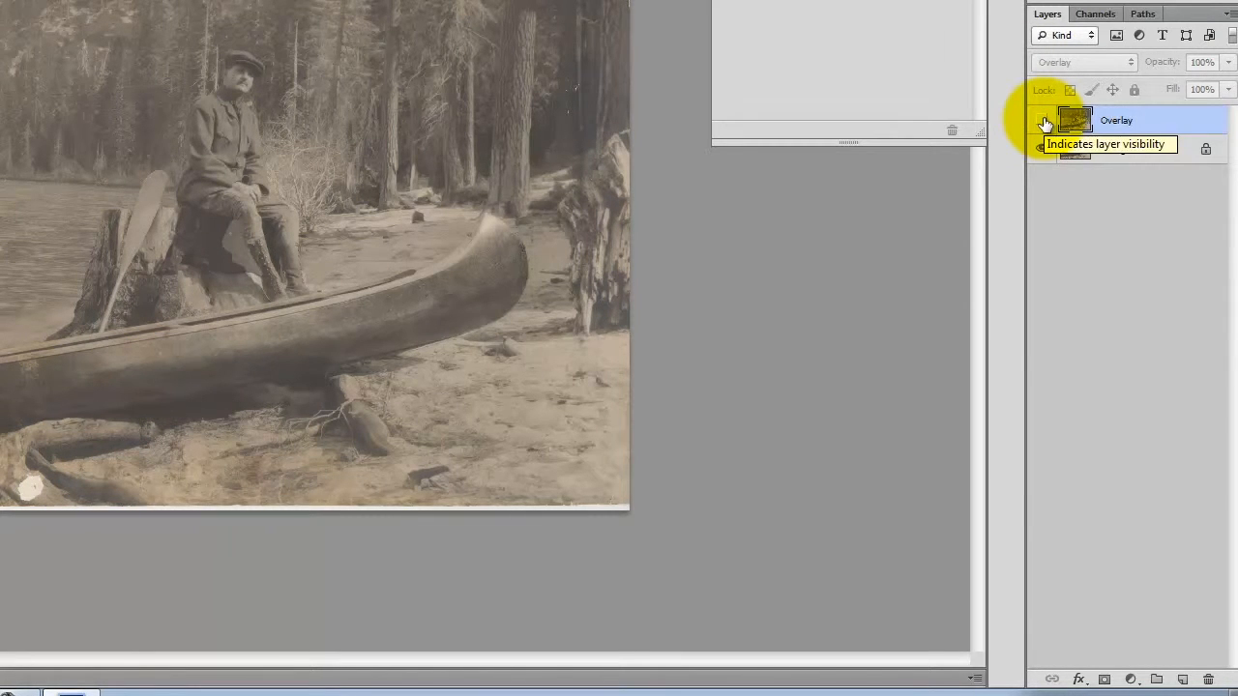
left_click(1041, 120)
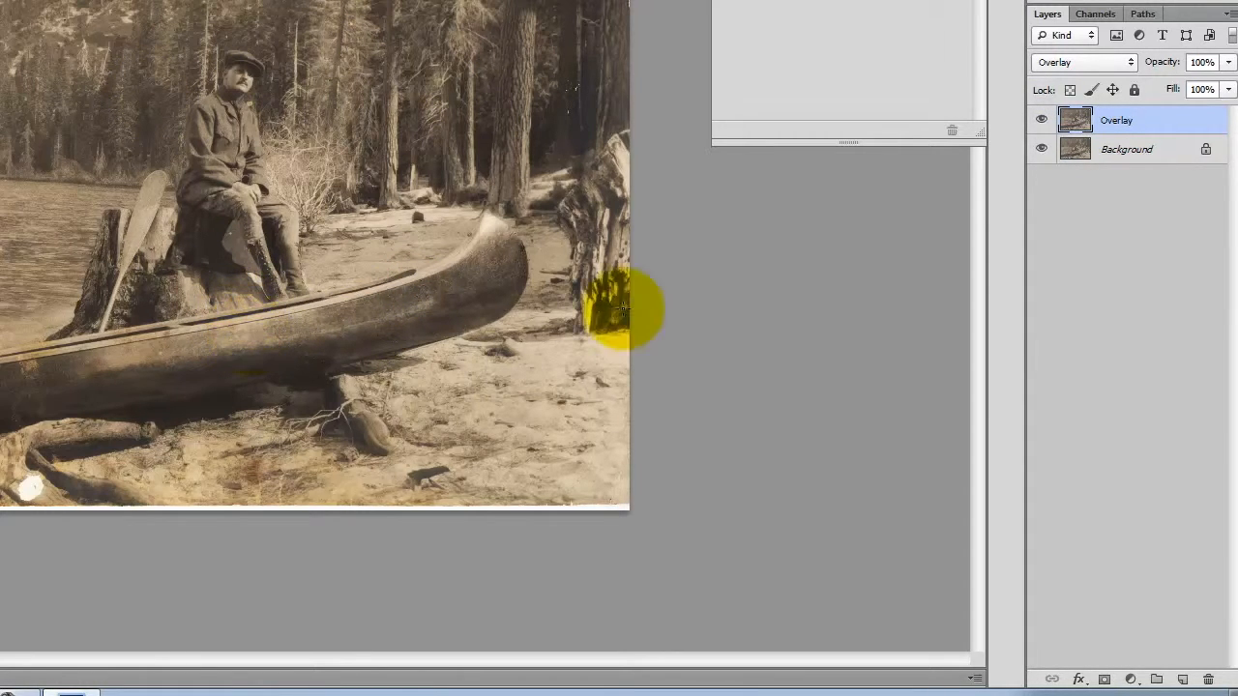
left_click(1043, 122)
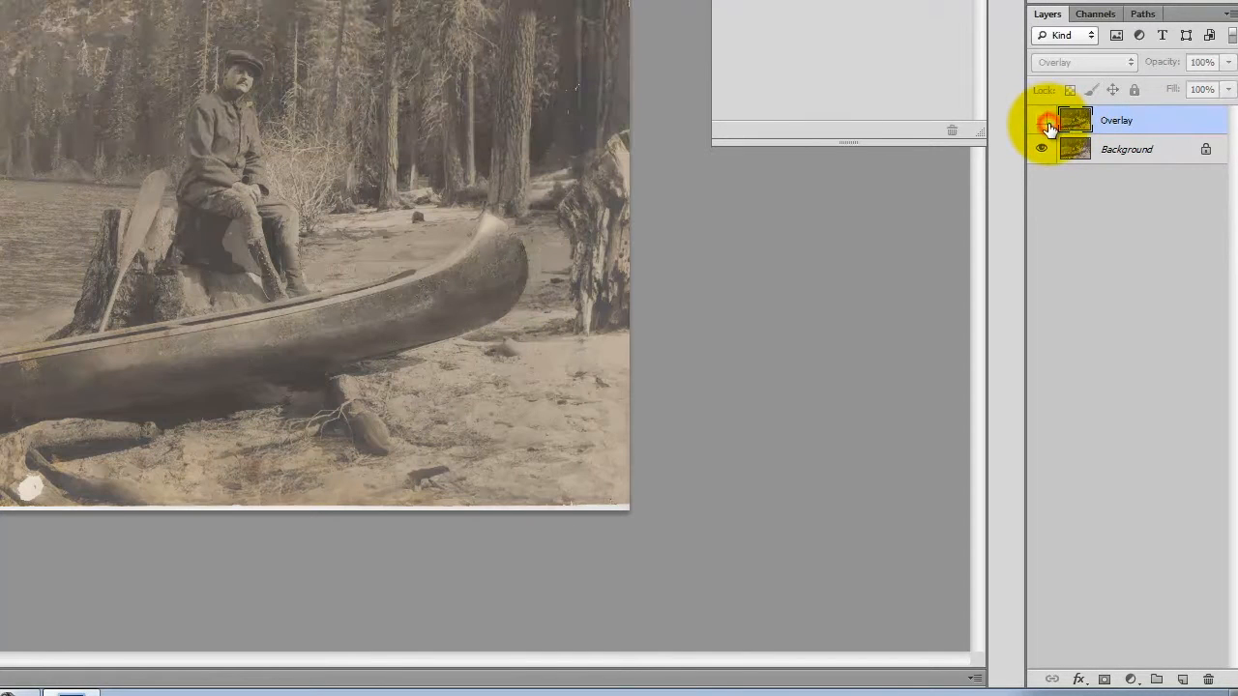
left_click(1042, 122)
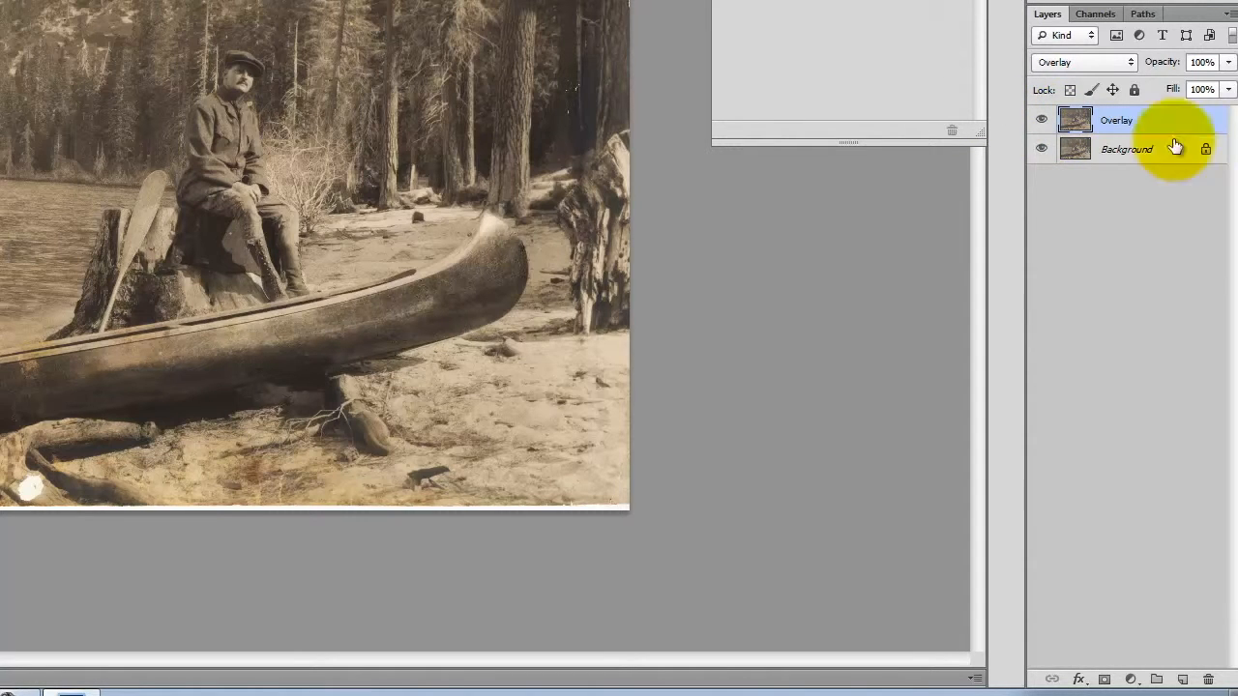
left_click(1042, 121)
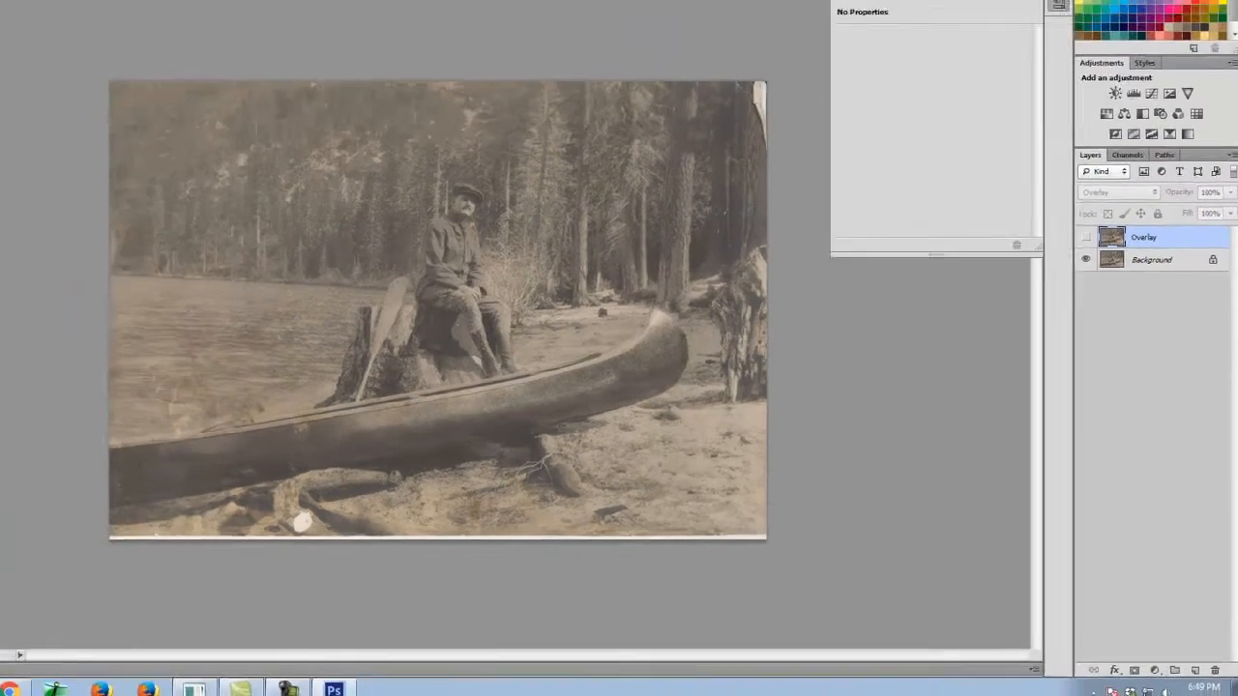
Try a web JPEG export of the original canoe photo with its height set to 600 px
left_click(35, 8)
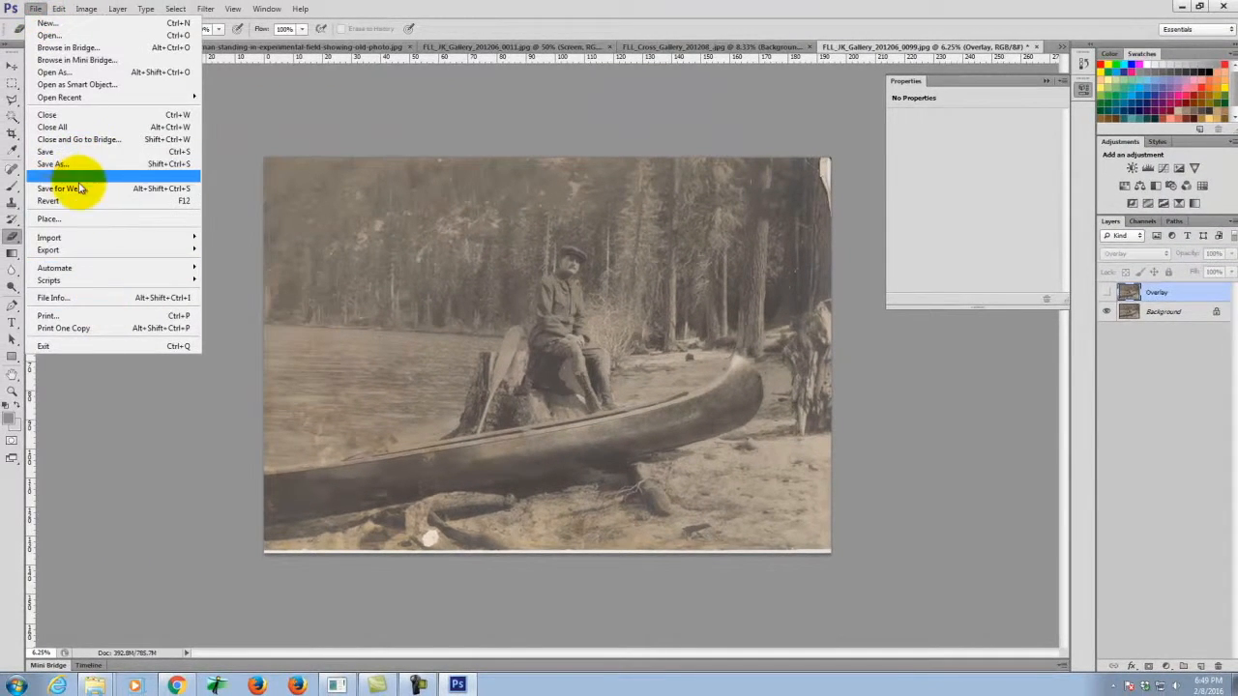
left_click(81, 188)
left_click(678, 391)
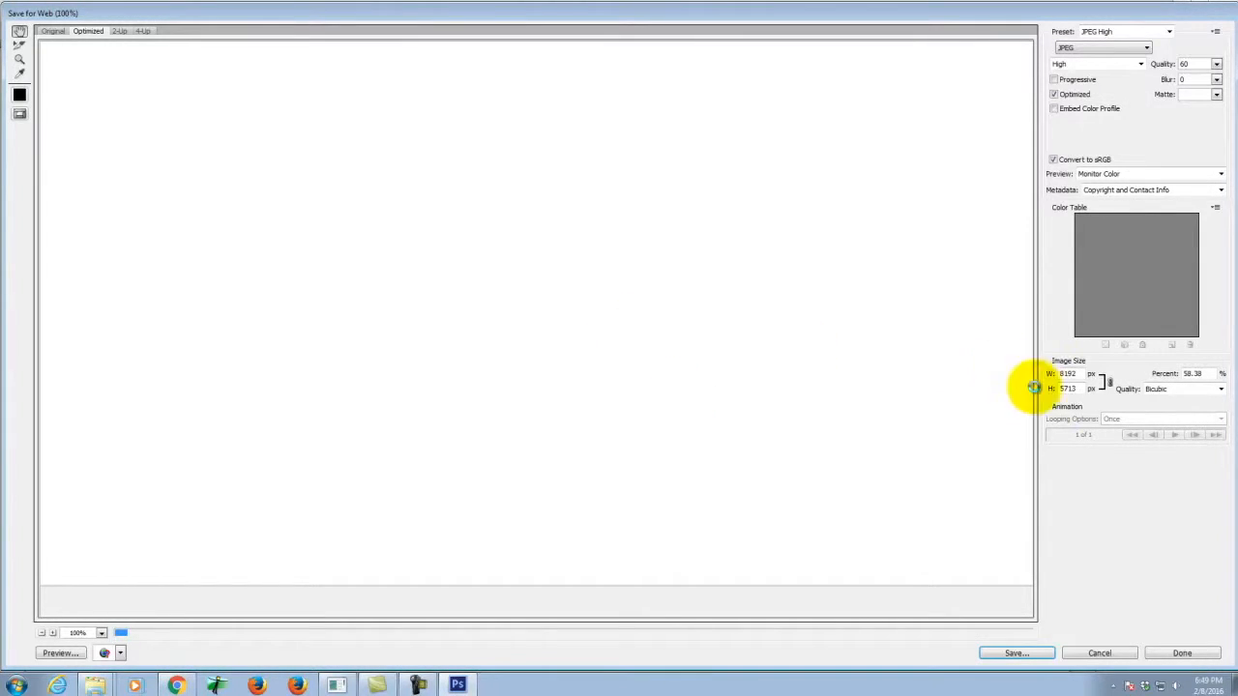
left_click(1081, 388)
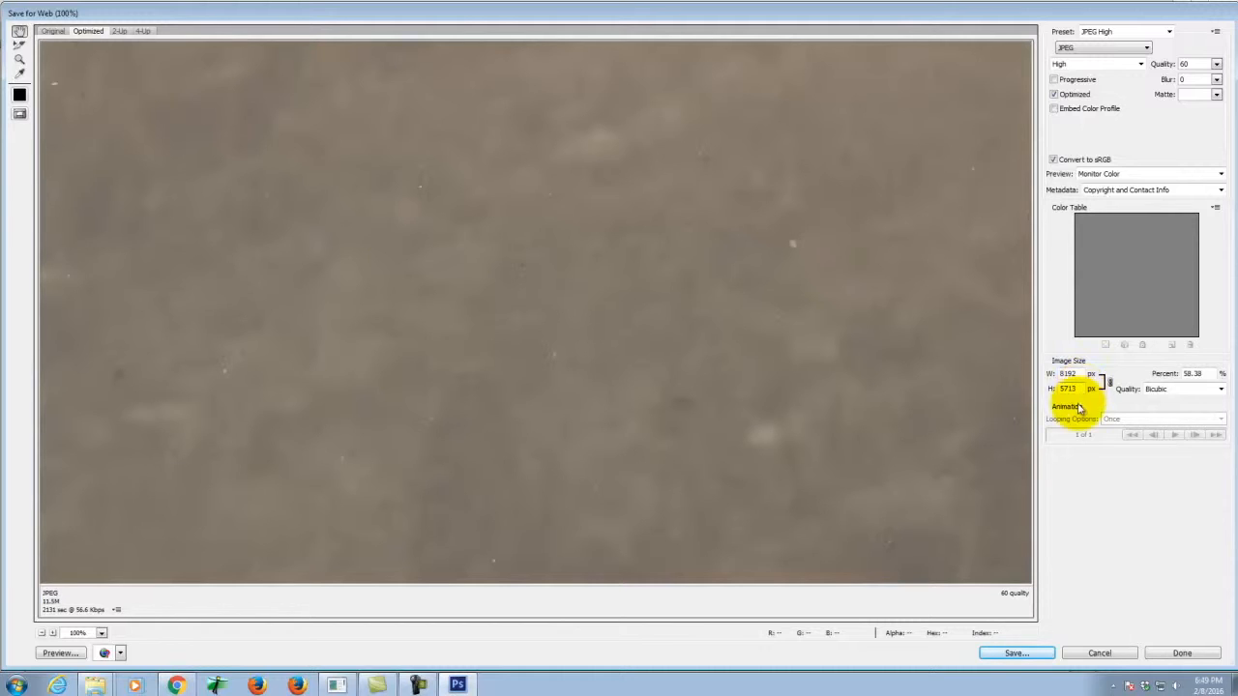
double_click(1080, 388)
type("600")
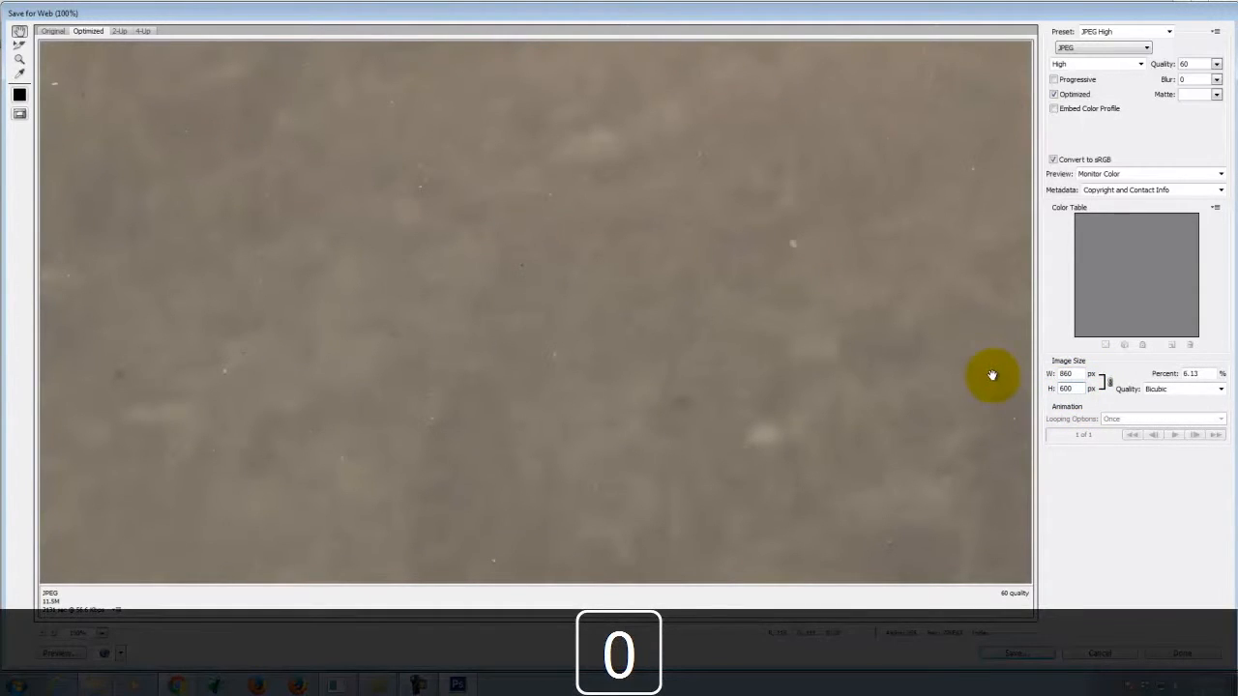
key("Tab")
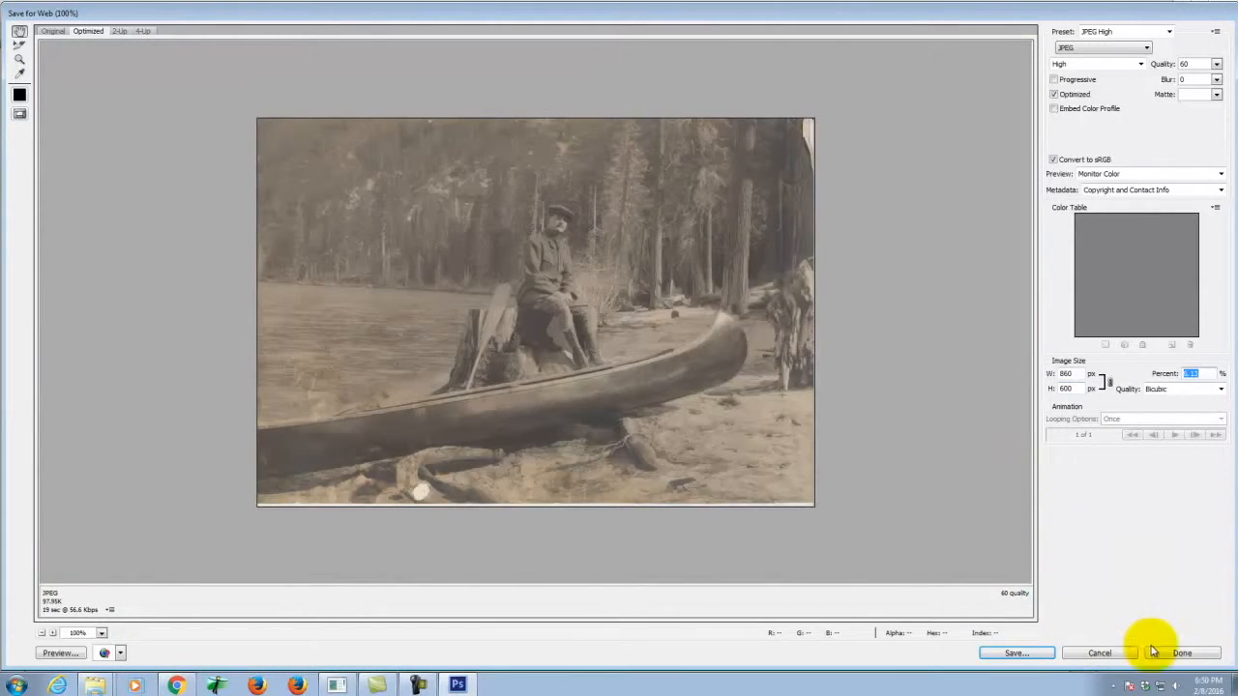
left_click(1105, 655)
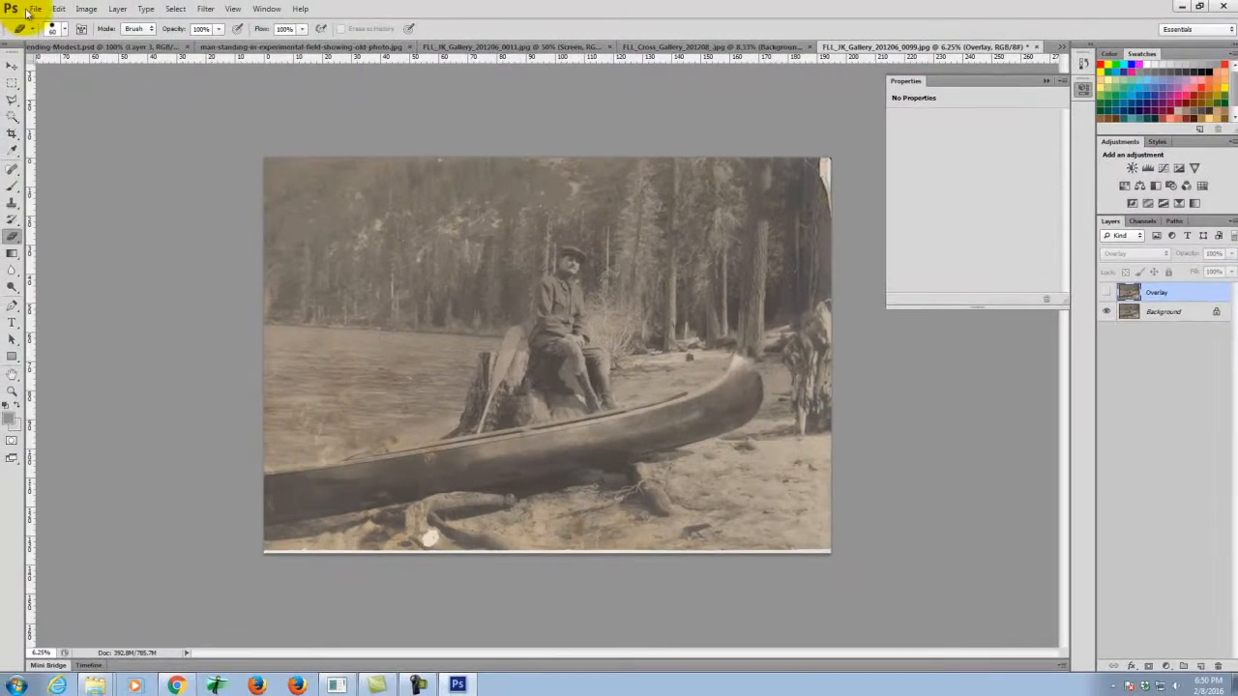
left_click(35, 9)
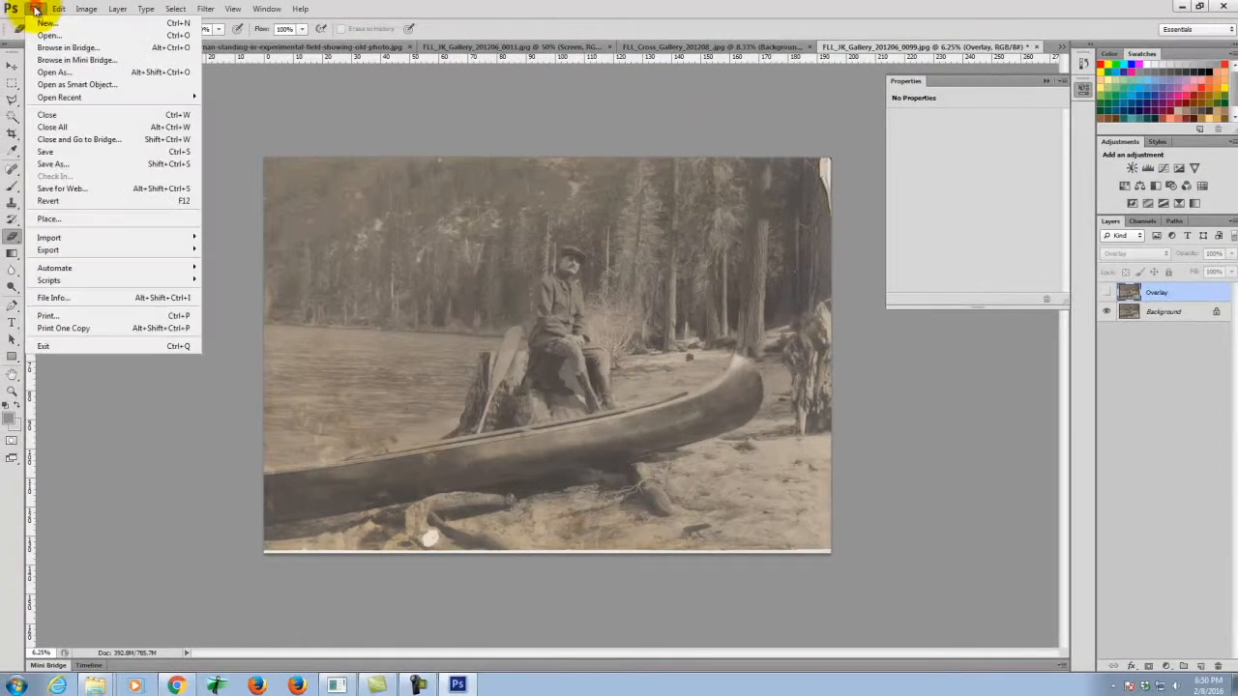
left_click(41, 34)
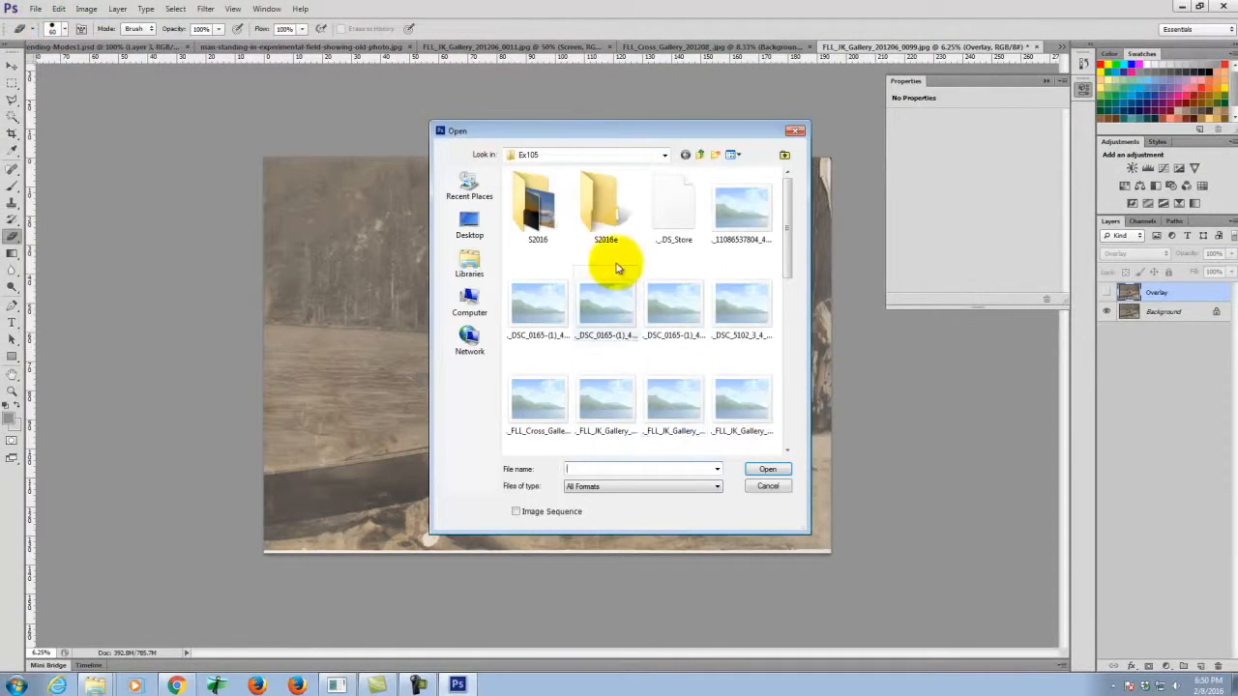
left_click(775, 497)
Switch to Chrome, return to the Google image results and search for "yellow sunset"
left_click(181, 683)
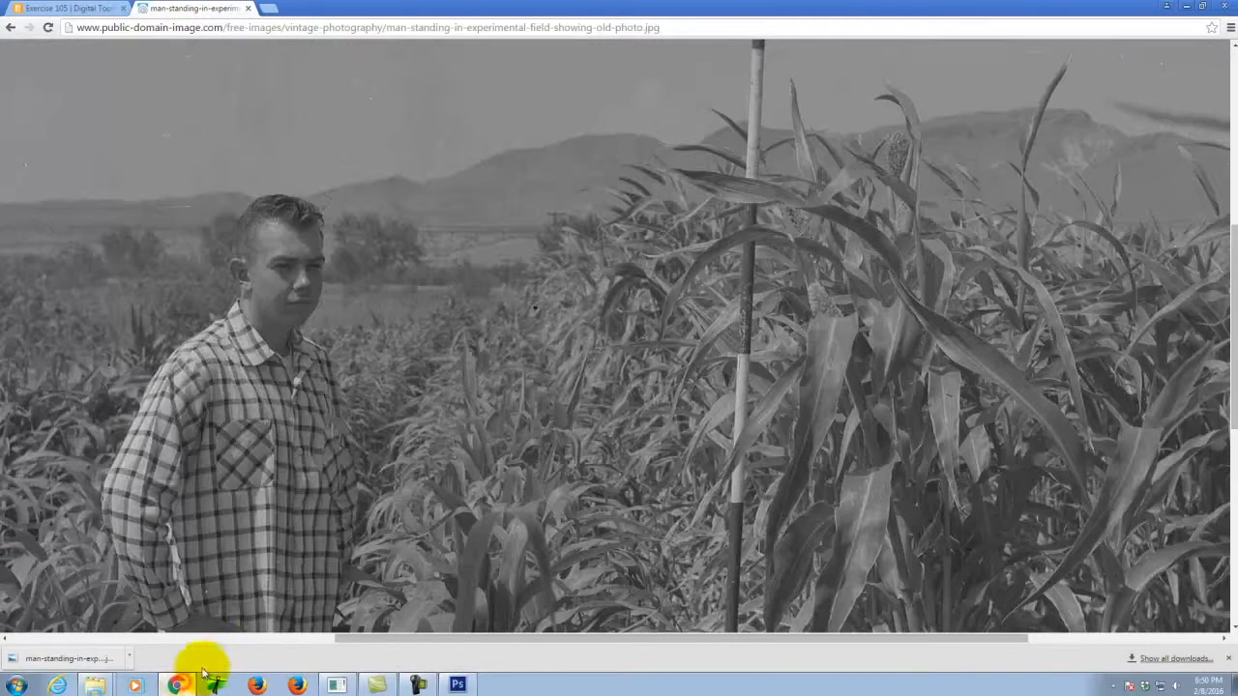
left_click(12, 27)
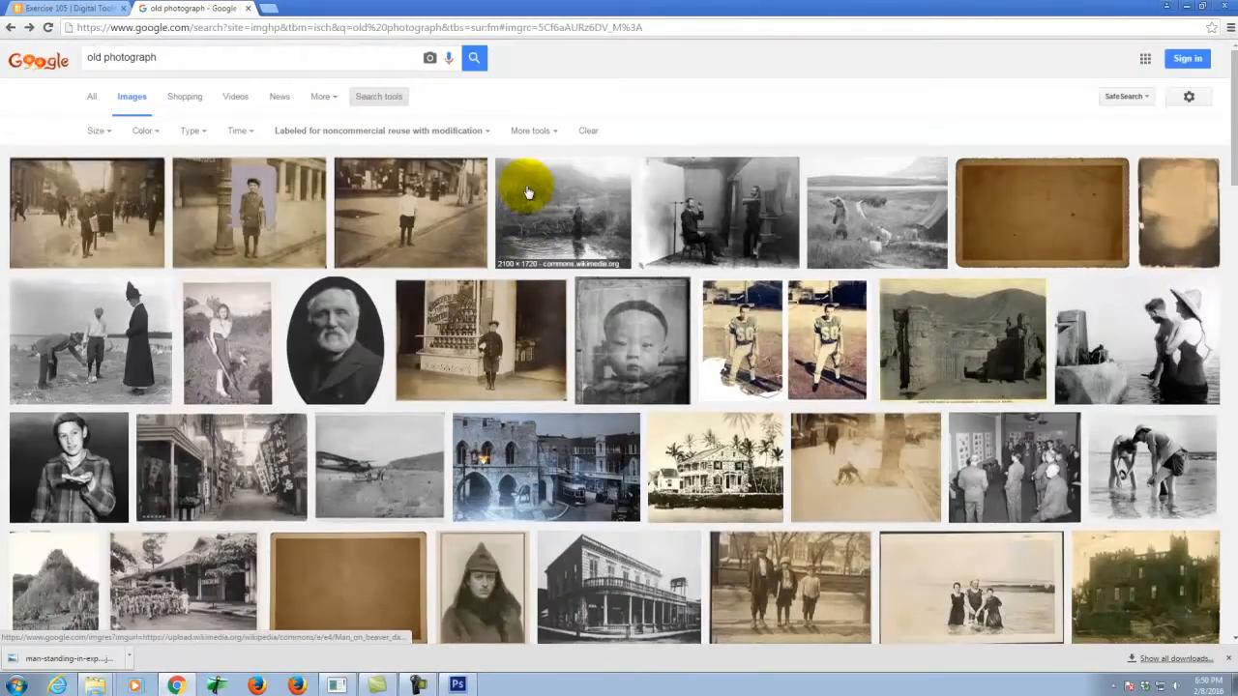
left_click_drag(183, 53, 6, 29)
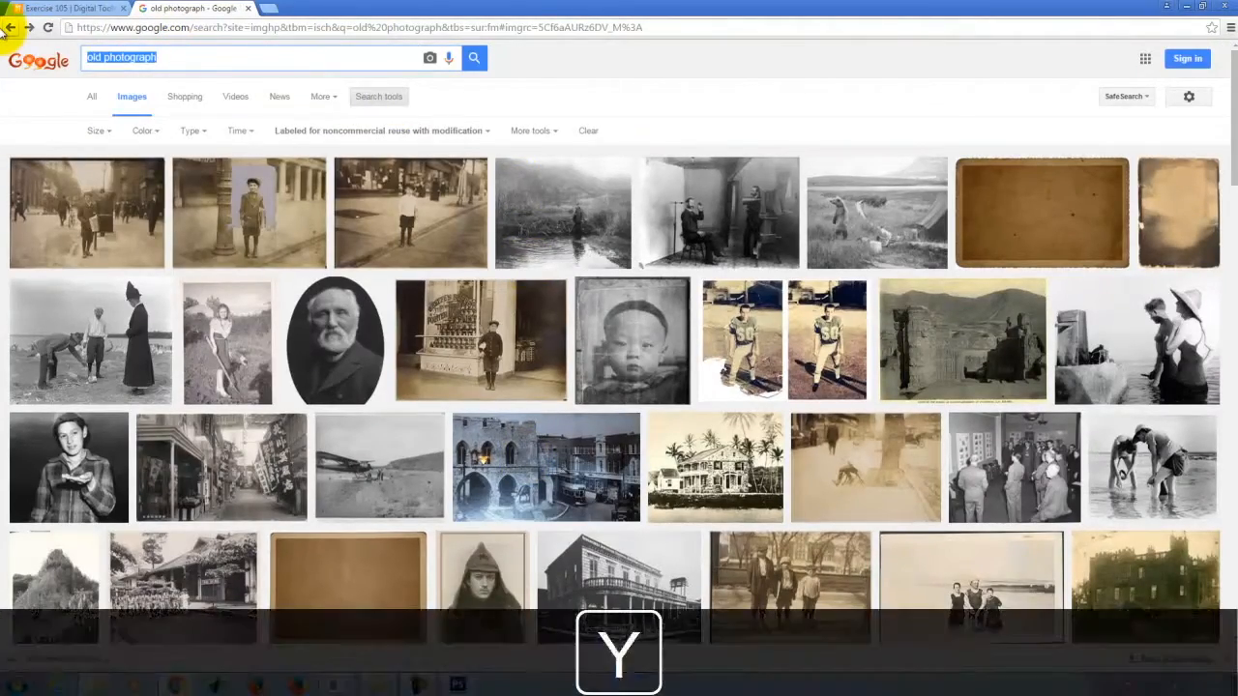
type("yellow sunse")
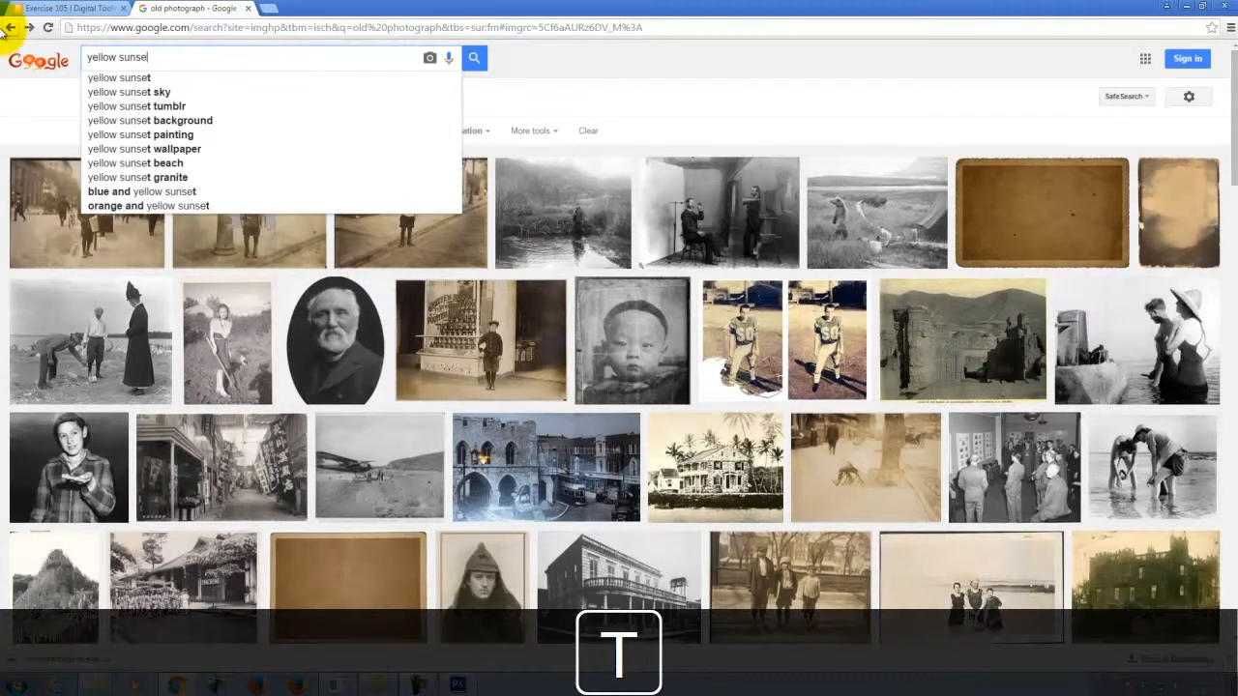
type("t")
key("Return")
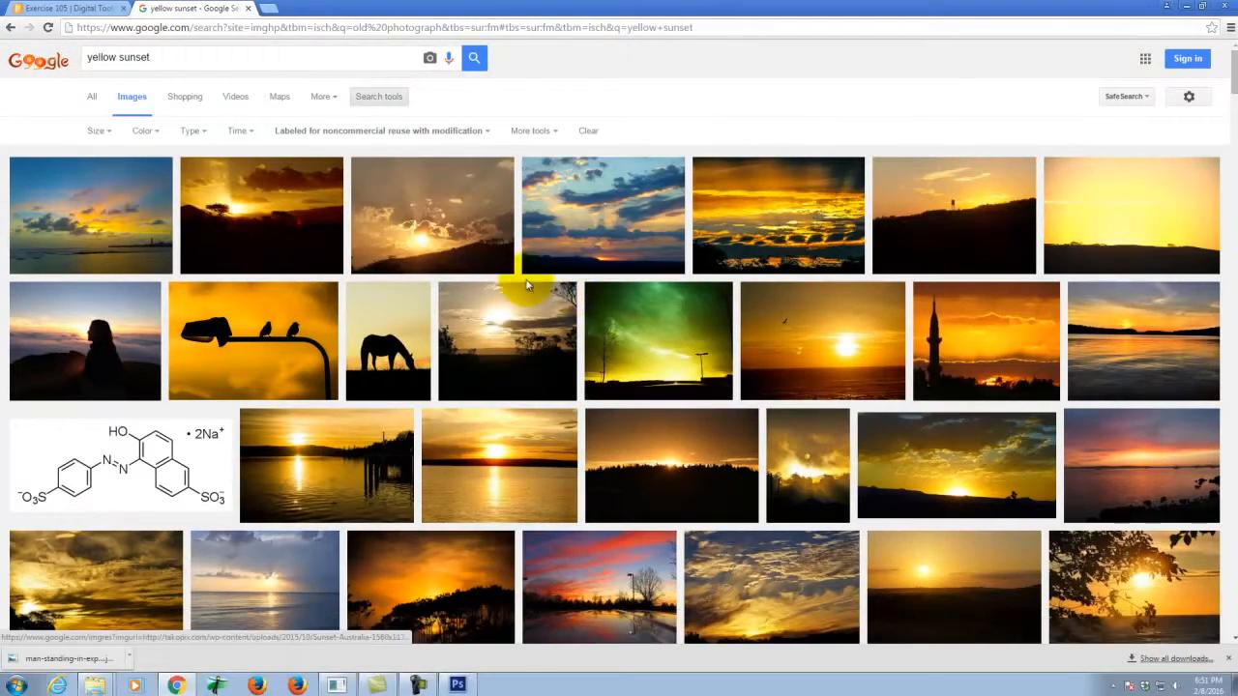
Browse the yellow sunset results and open the full-size Wikimedia Commons image Yellow_sunset.jpg
scroll(549, 254, "down", 1)
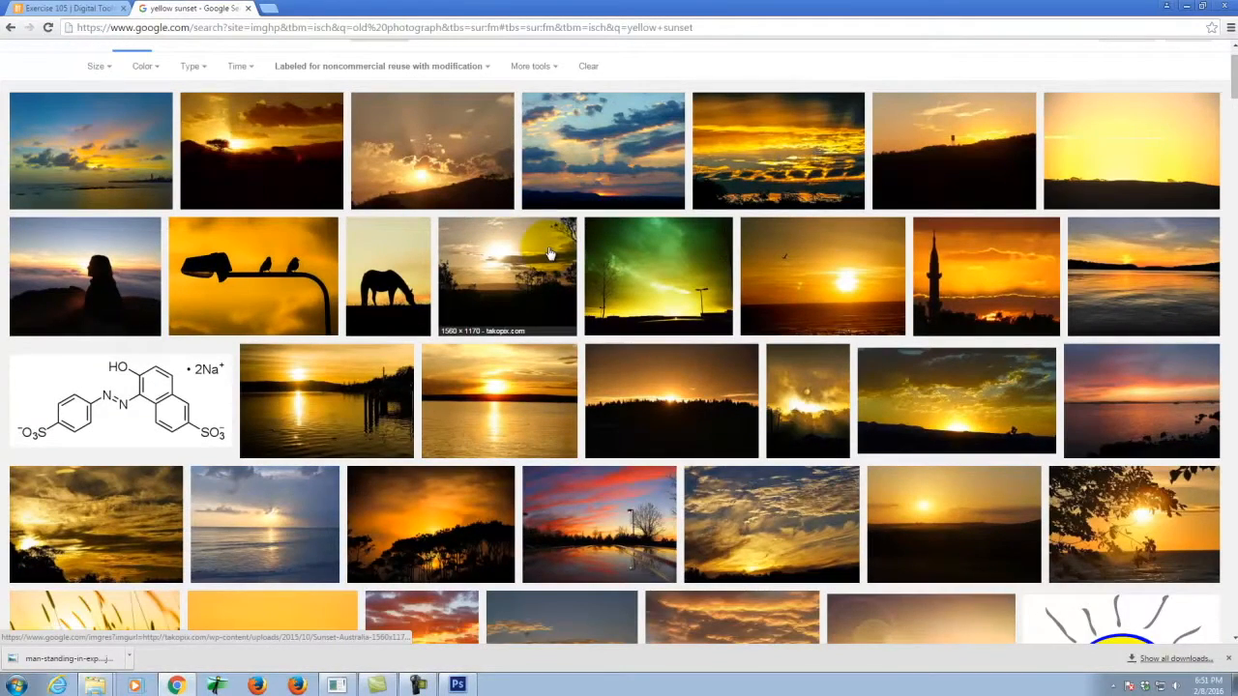
scroll(561, 253, "down", 4)
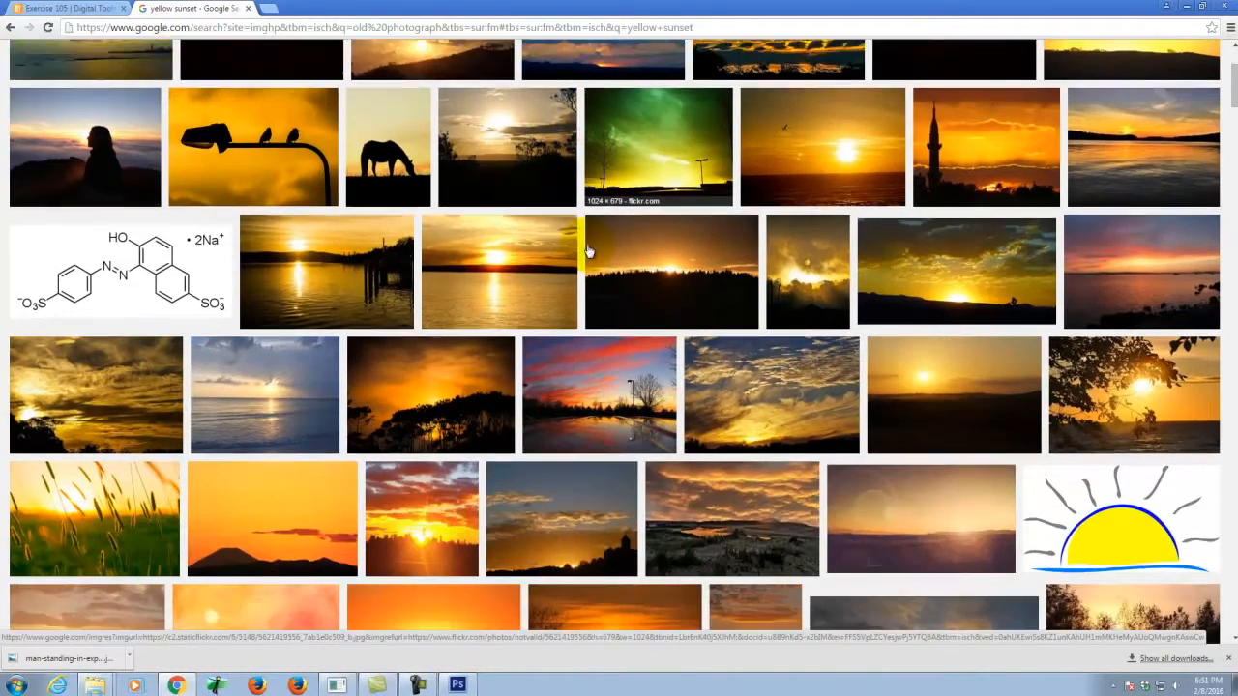
scroll(585, 251, "down", 3)
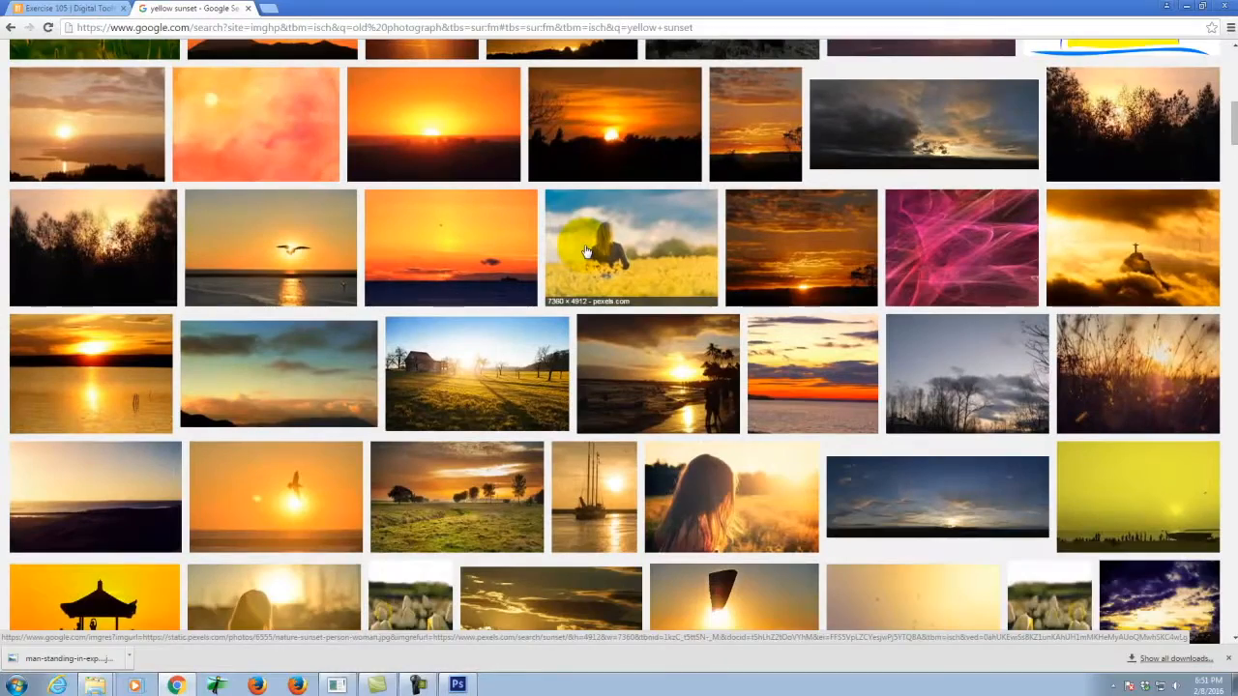
scroll(585, 251, "down", 1)
scroll(585, 251, "down", 2)
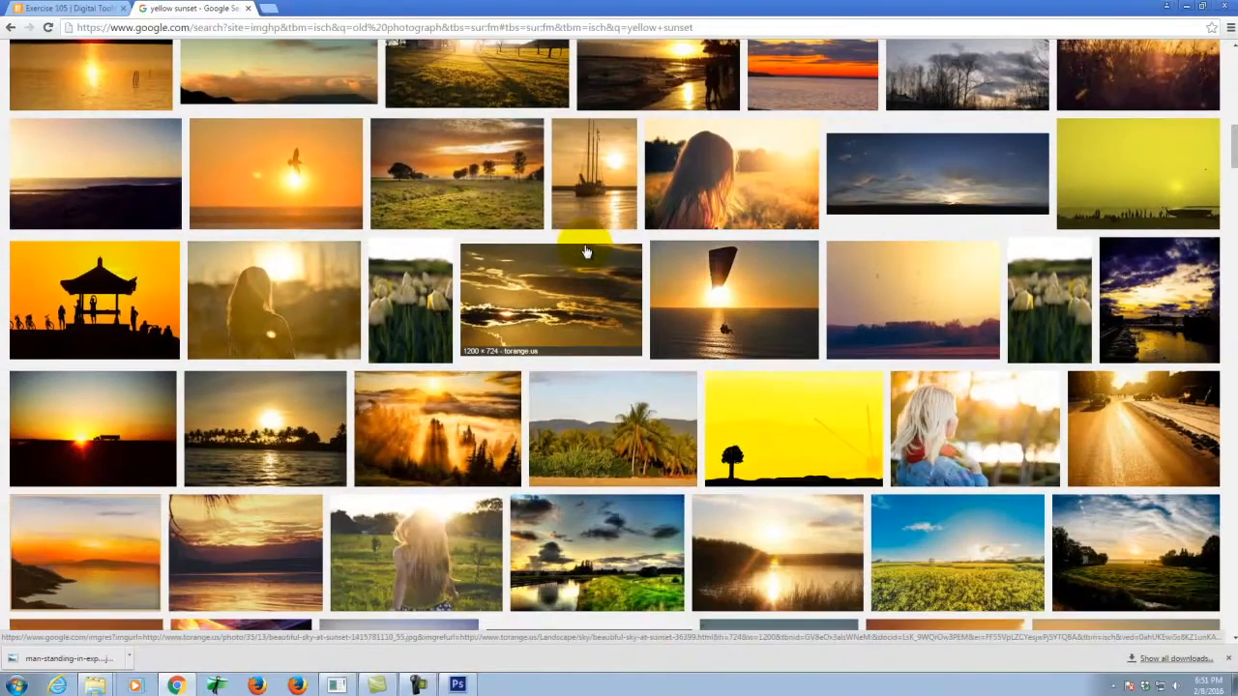
scroll(585, 251, "up", 5)
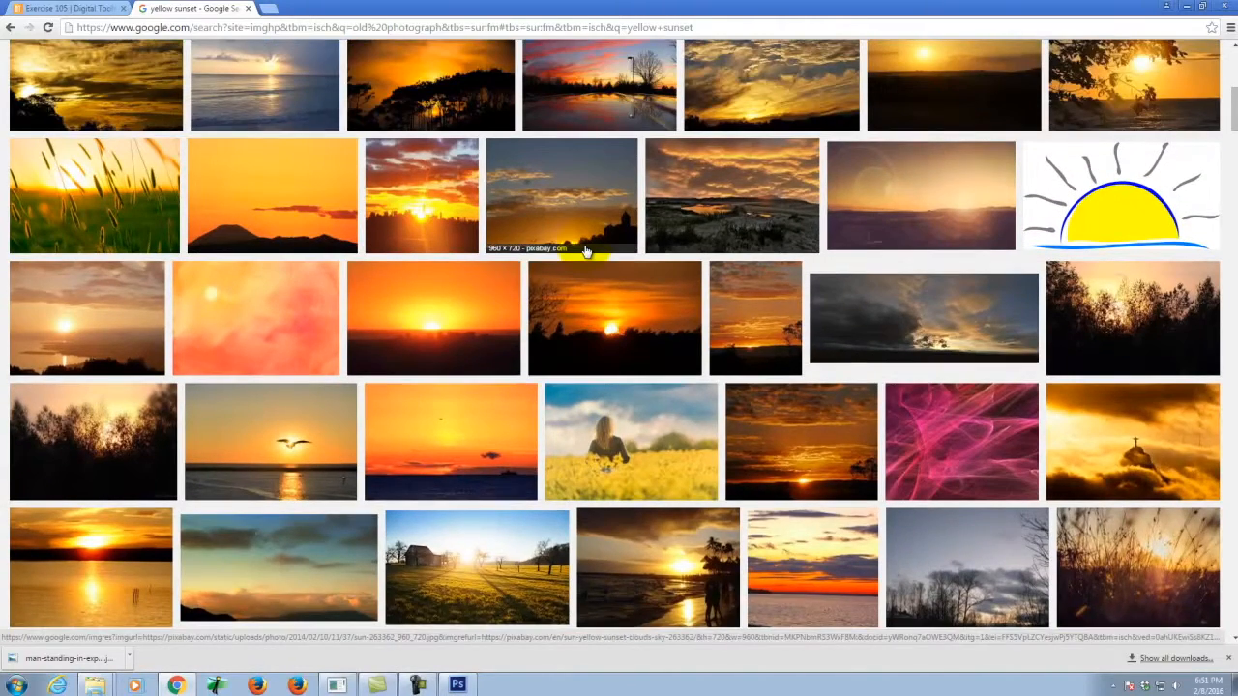
scroll(585, 251, "up", 1)
scroll(585, 254, "up", 4)
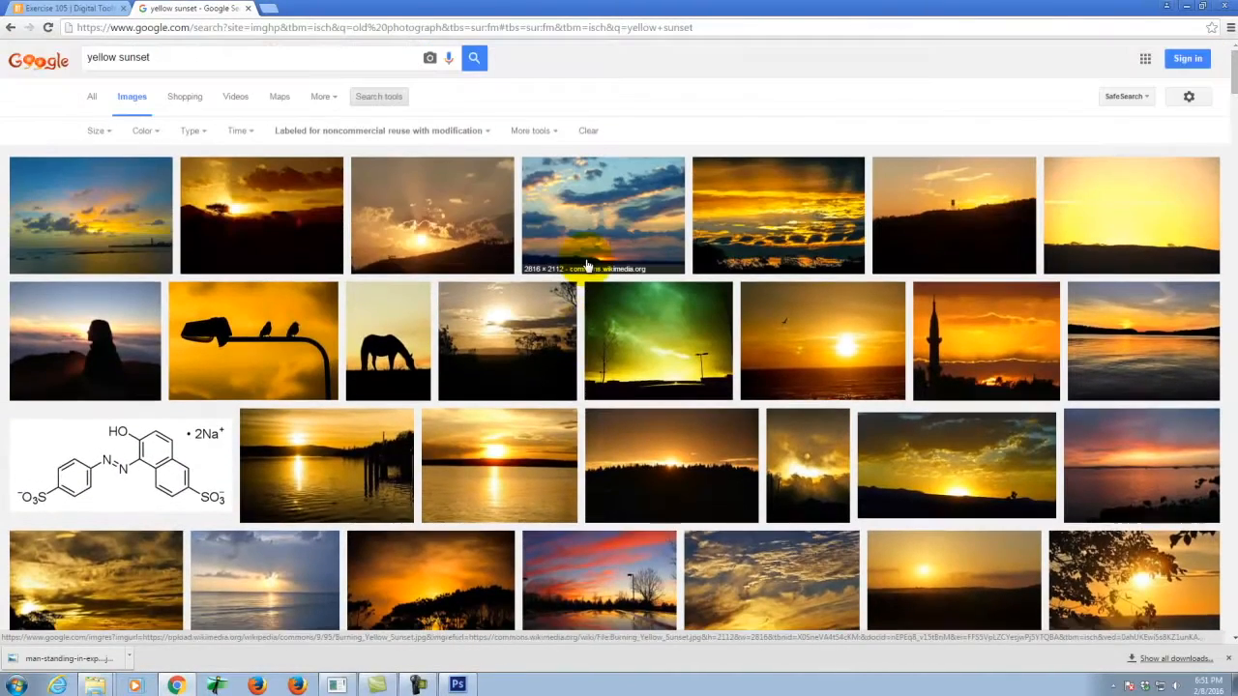
left_click(421, 202)
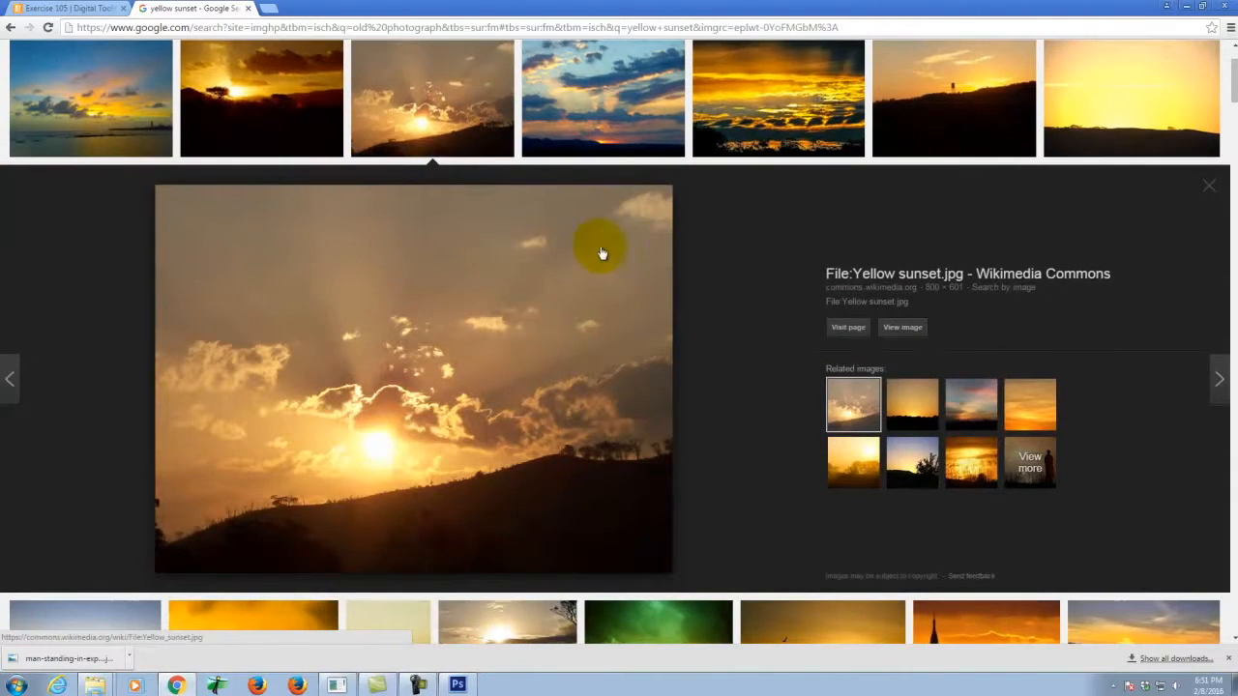
left_click(899, 328)
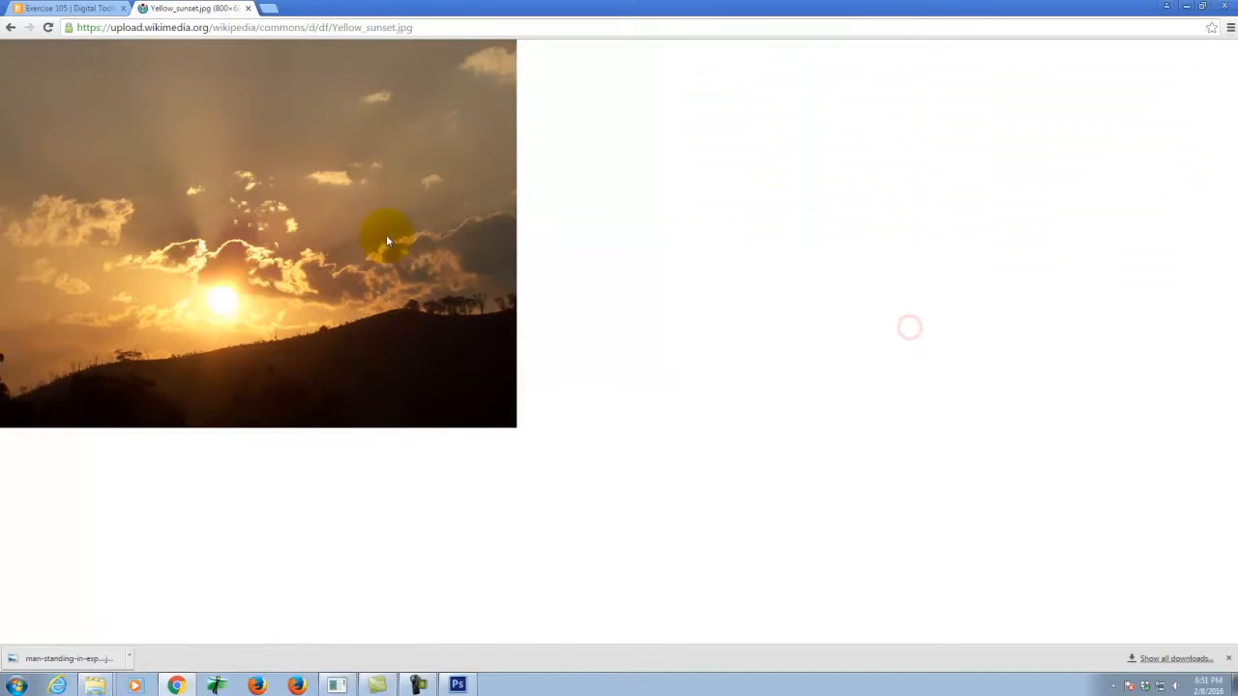
Save the full-size sunset image as the JPEG Yellow_sunset in the S2016e folder
right_click(236, 223)
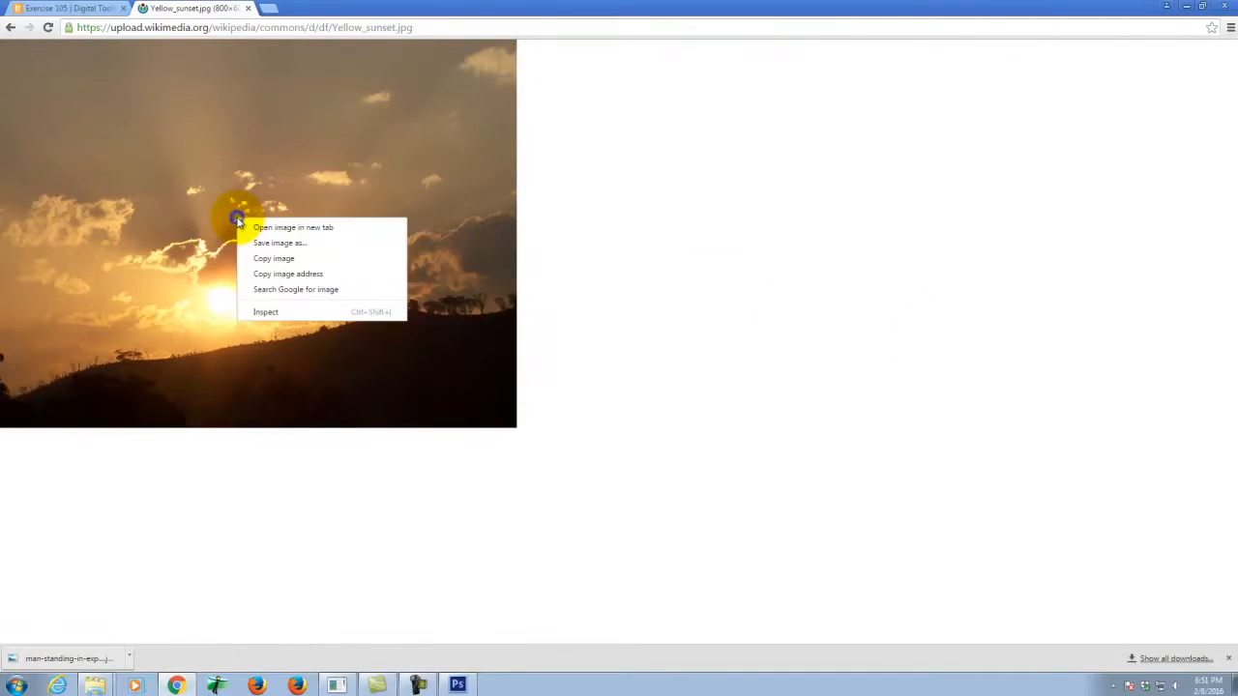
left_click(289, 244)
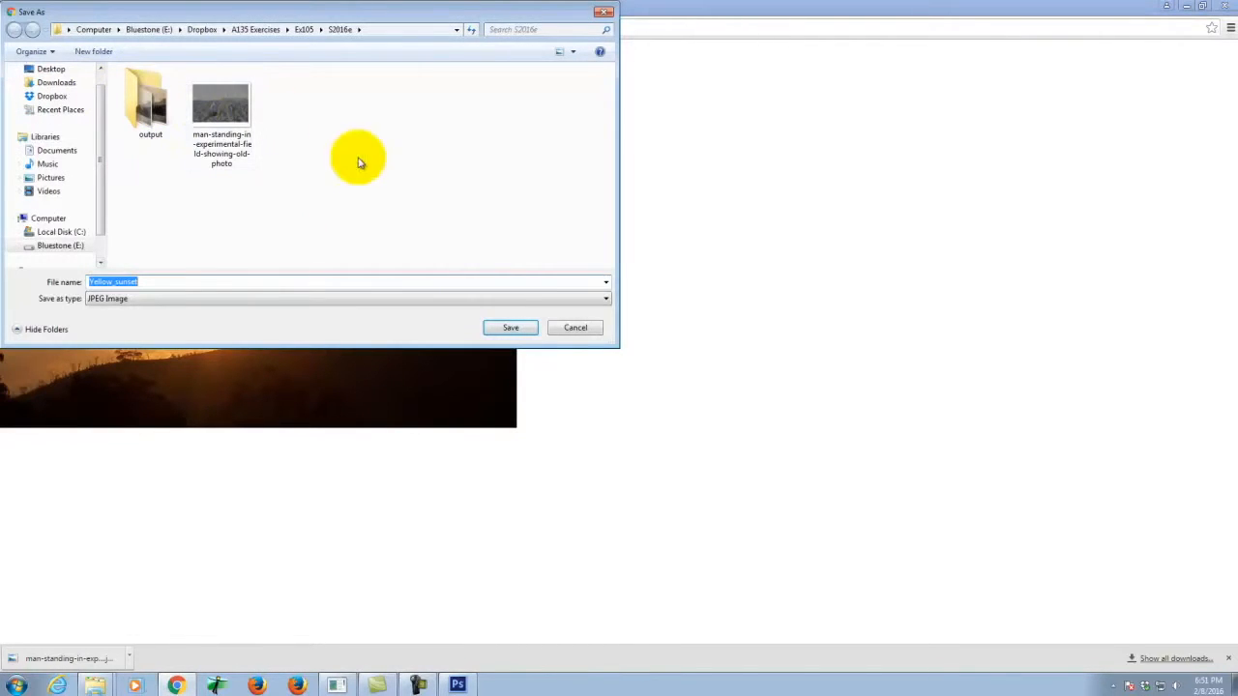
left_click(519, 330)
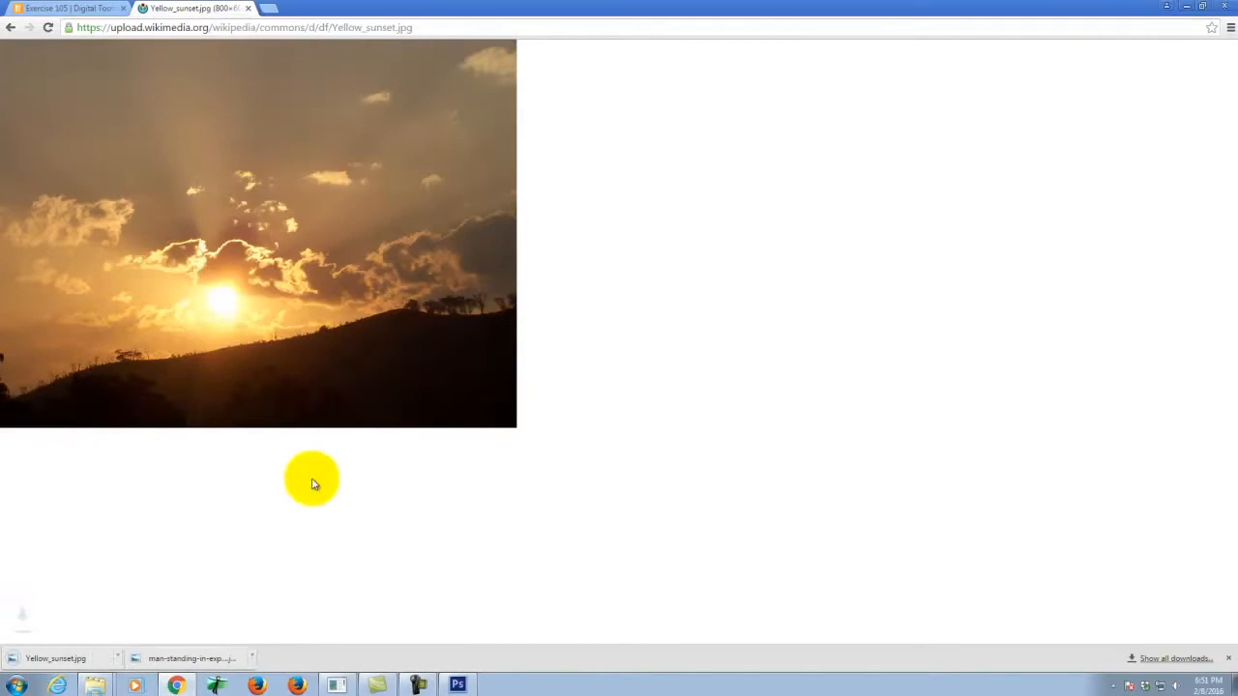
Switch to Photoshop and open the Yellow_sunset image from the S2016e folder
left_click(458, 684)
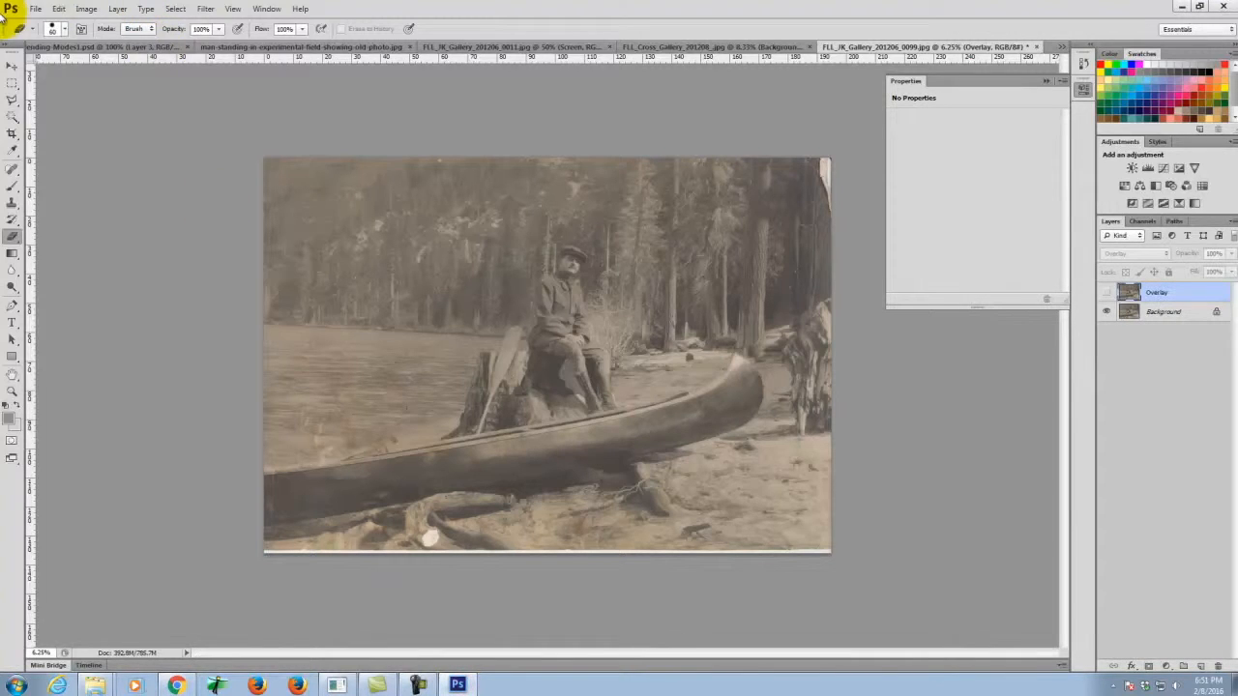
left_click(35, 10)
left_click(46, 35)
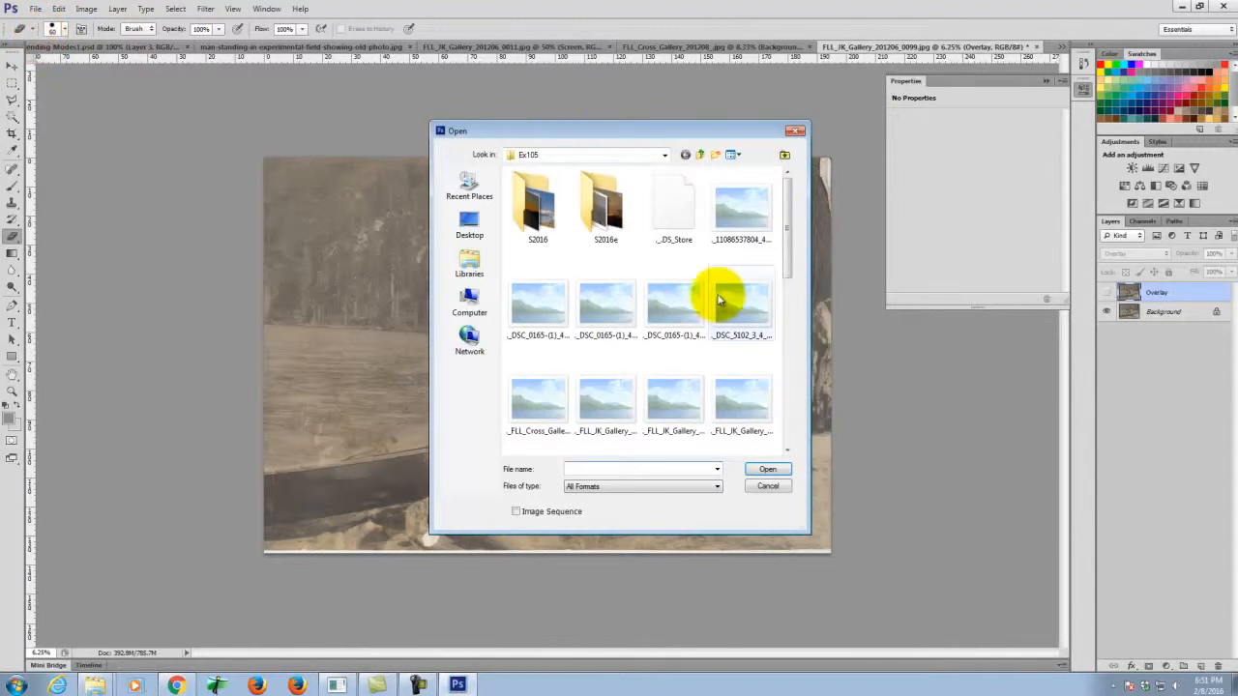
left_click_drag(793, 224, 787, 194)
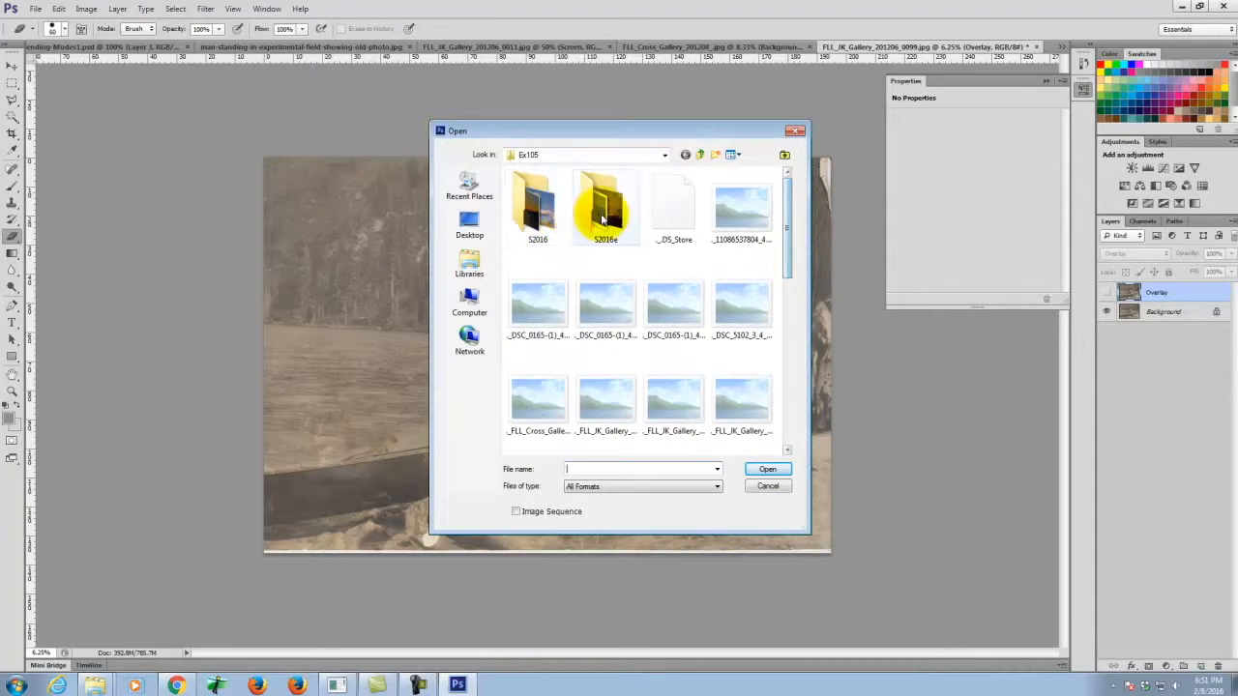
double_click(608, 203)
left_click(674, 207)
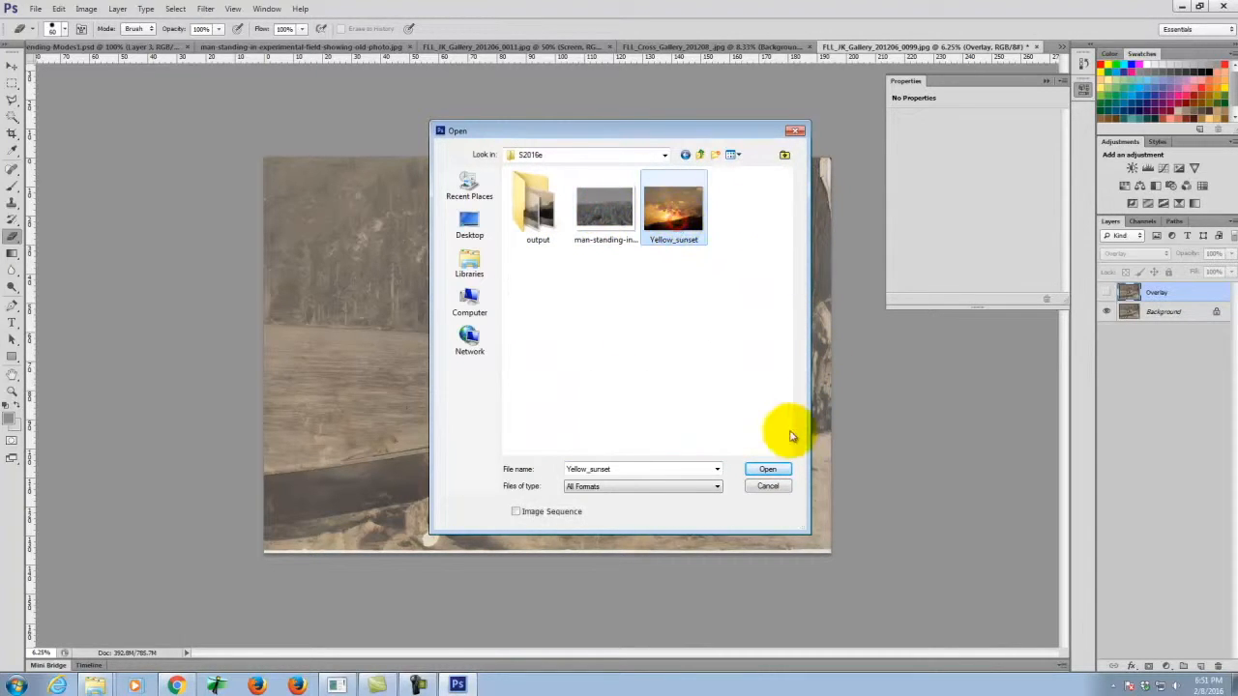
left_click(767, 469)
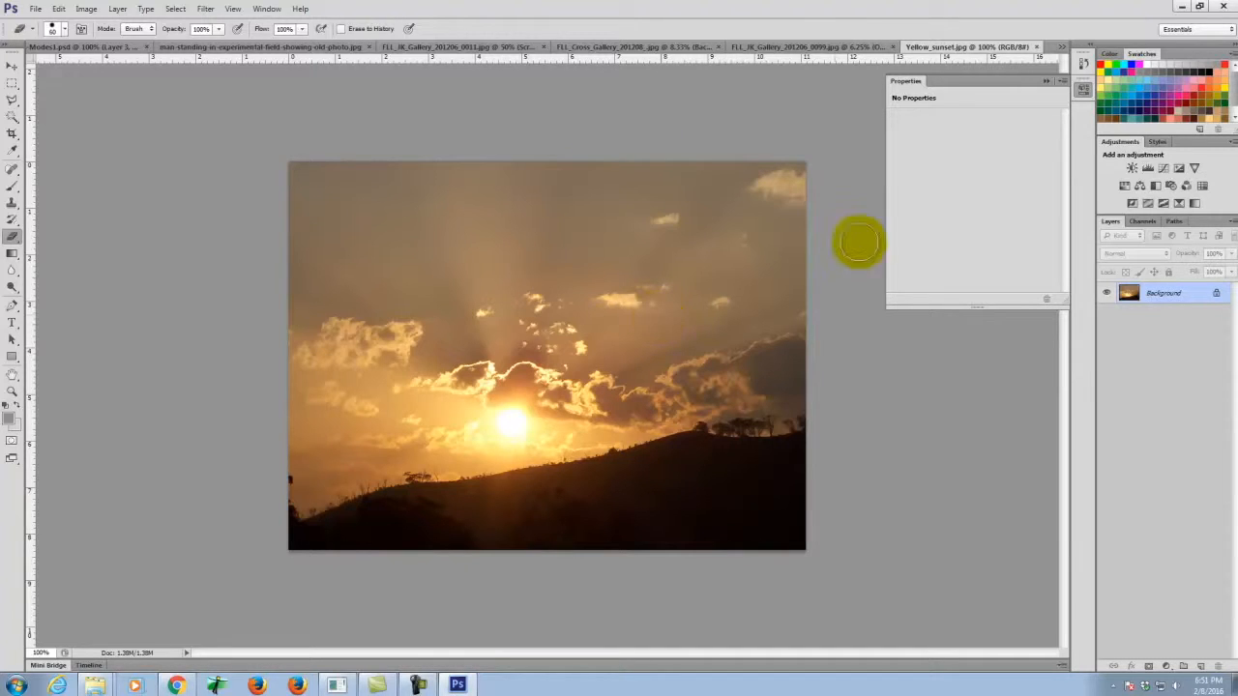
Duplicate the sunset photo's Background layer and set the copy's blending mode to Overlay
right_click(1172, 297)
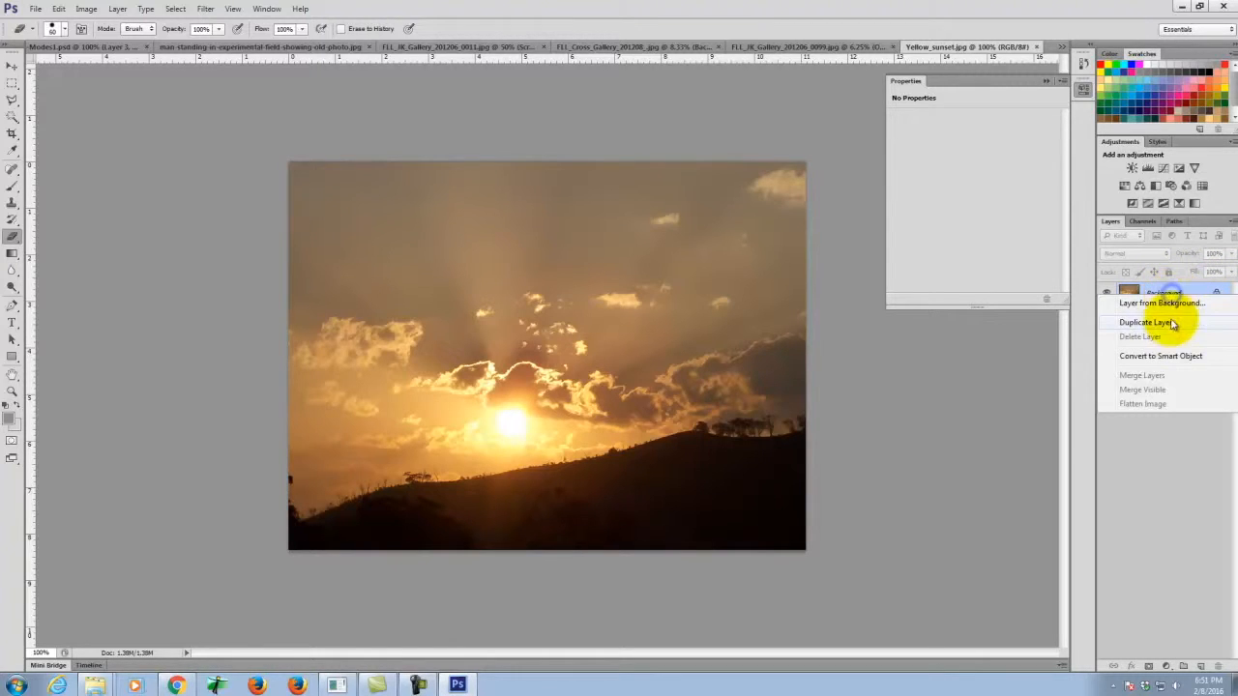
left_click(1170, 319)
left_click(735, 211)
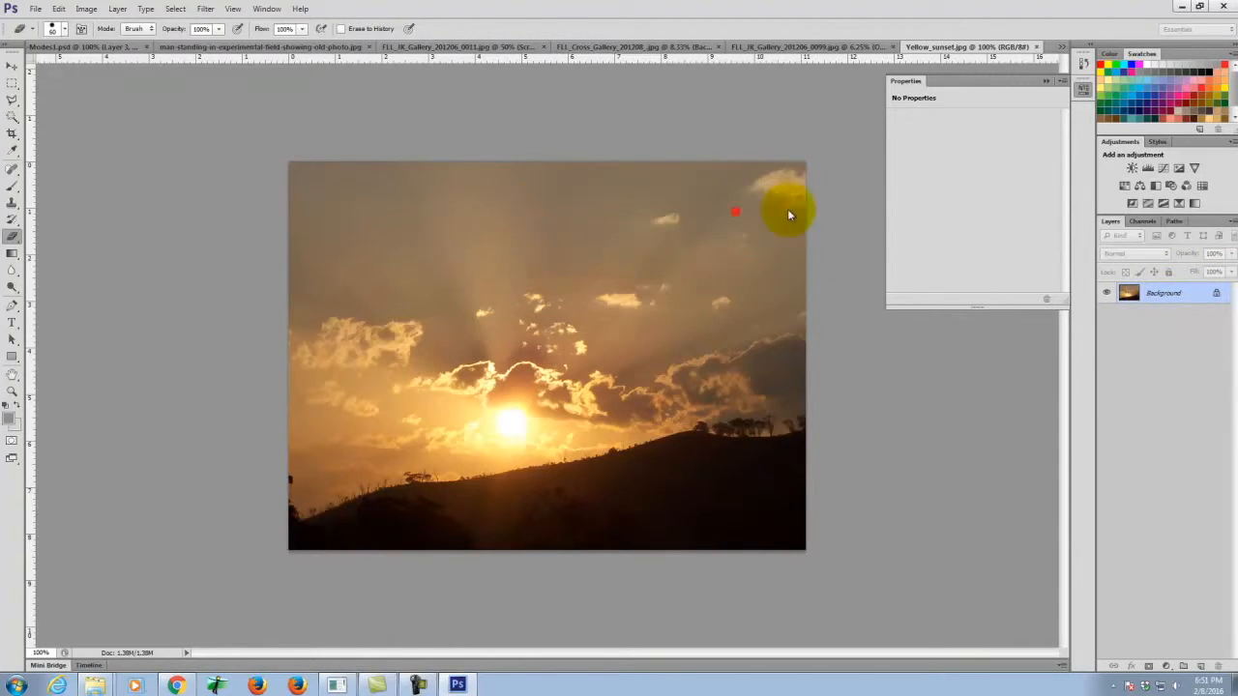
left_click(1155, 253)
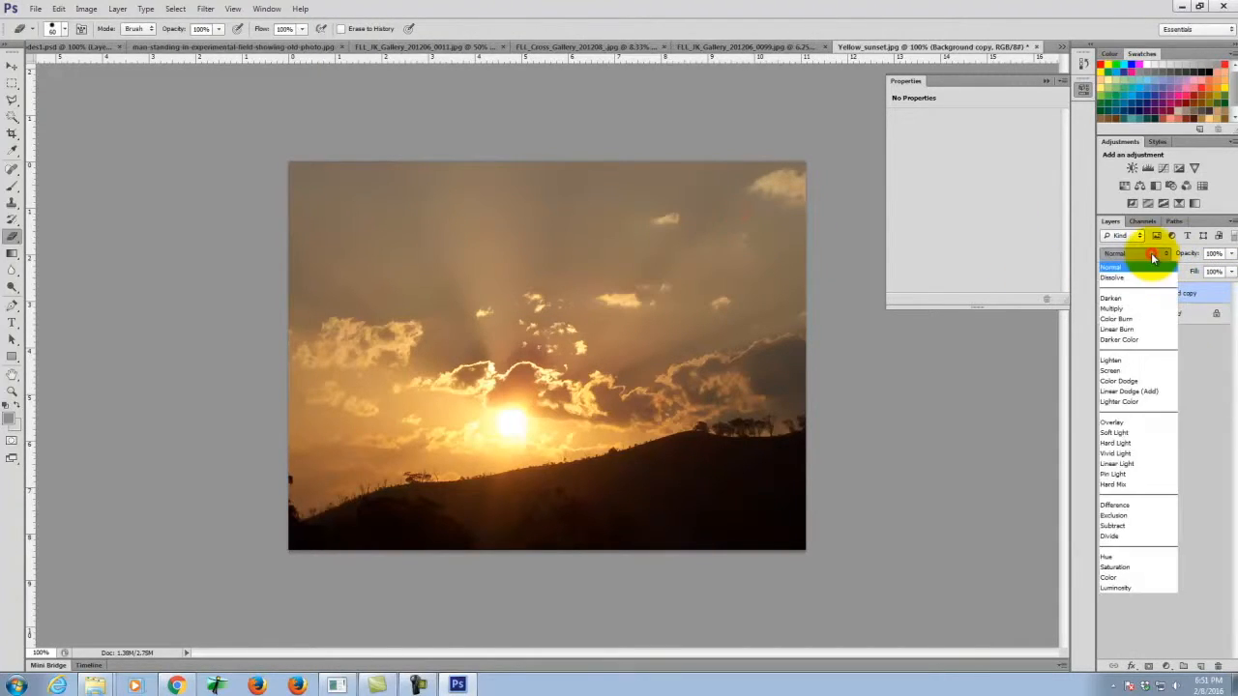
left_click(1125, 423)
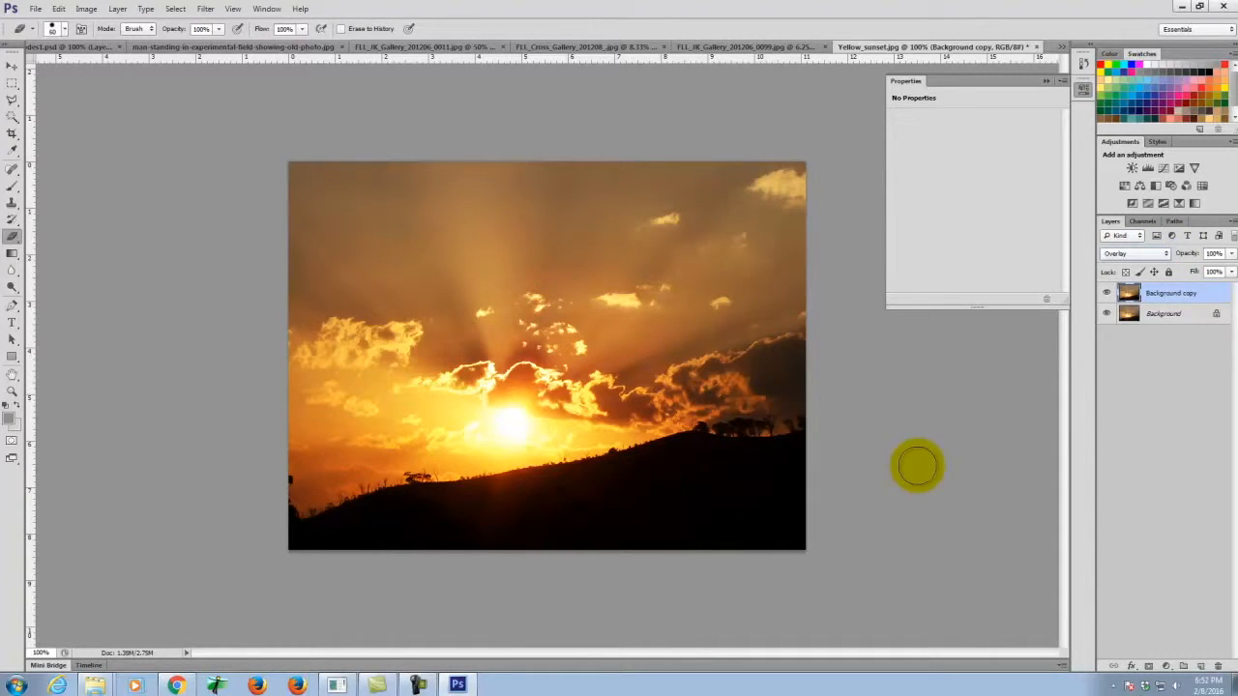
Hide the Overlay copy to compare it with the original sunset, and delete the copy
left_click(1107, 292)
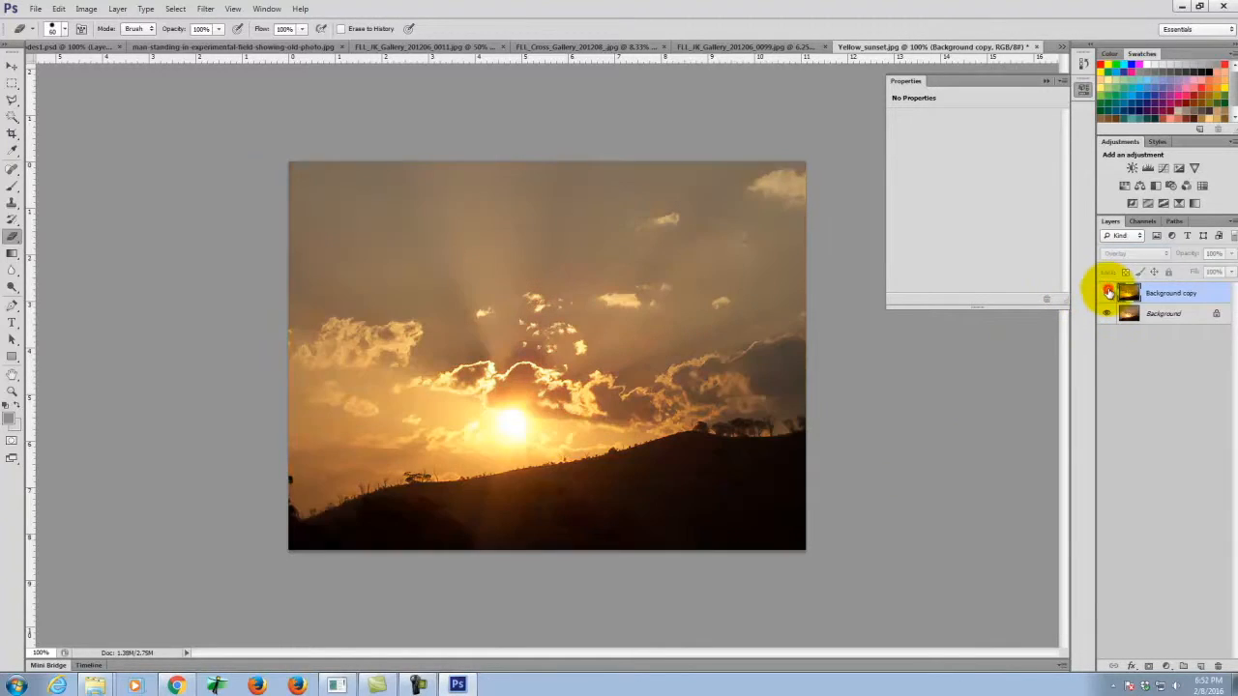
left_click(1221, 669)
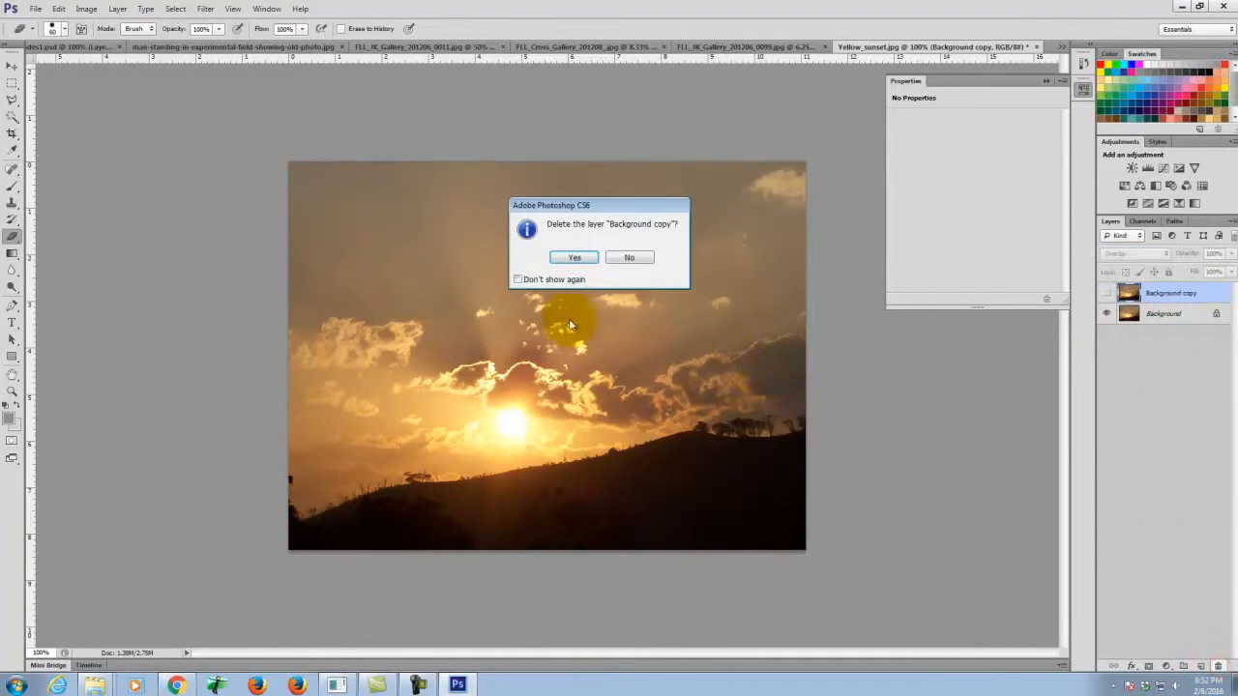
left_click(580, 254)
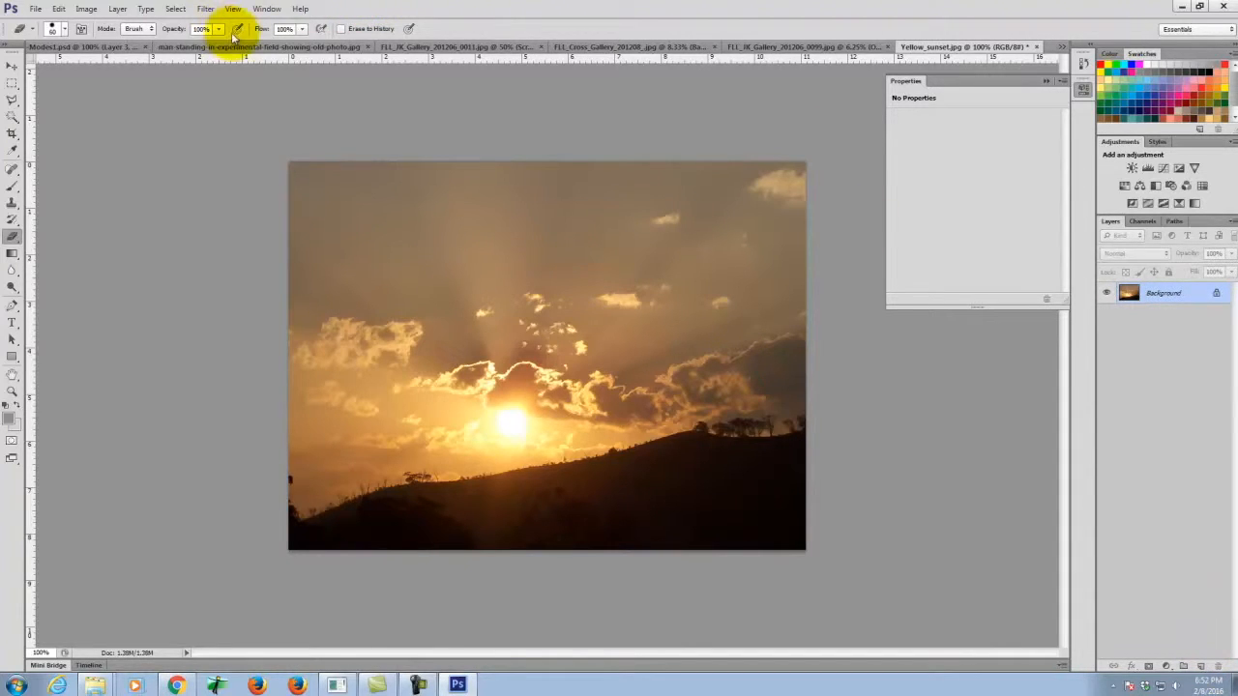
Add a Curves adjustment layer to the sunset photo and shape an S-curve with a fixed midpoint, raised highlights and lowered shadows
left_click(119, 9)
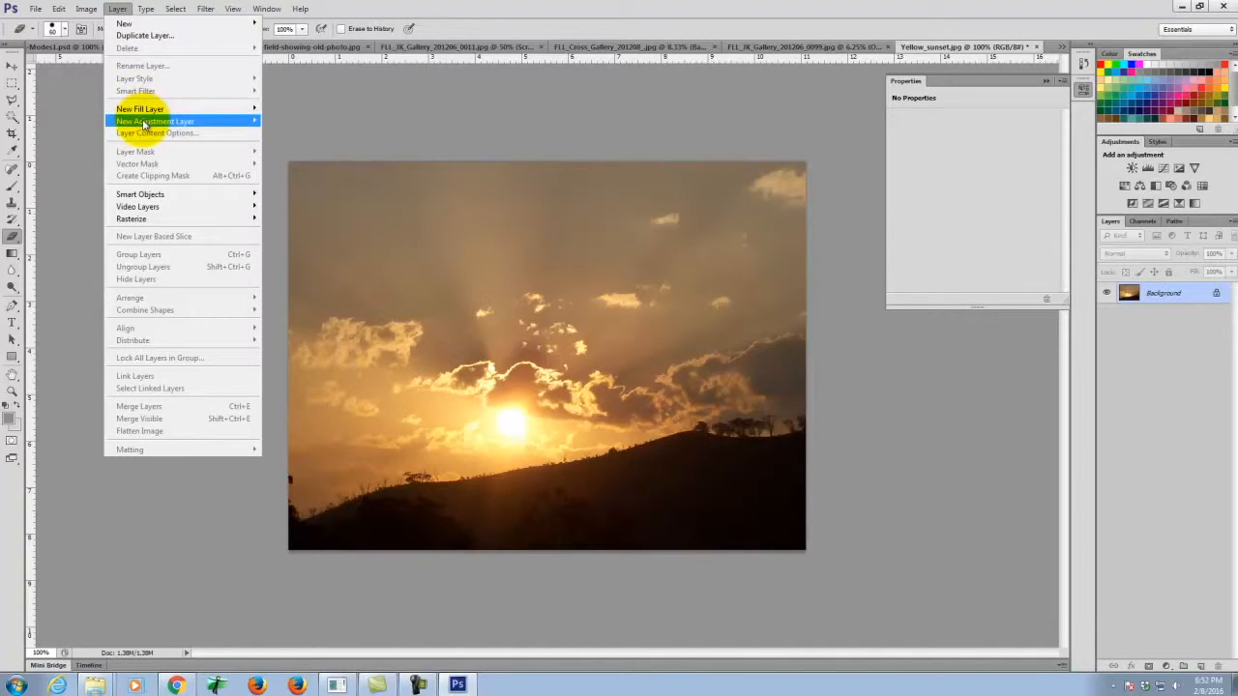
mouse_move(145, 120)
left_click(283, 145)
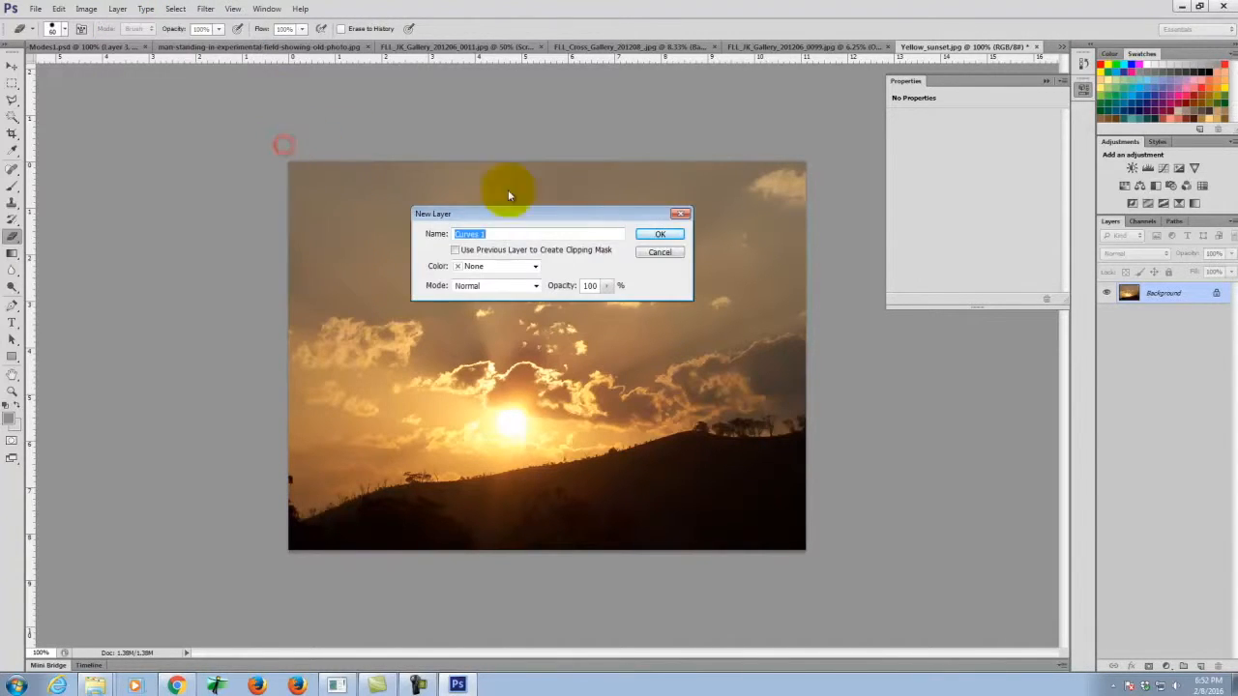
left_click(664, 234)
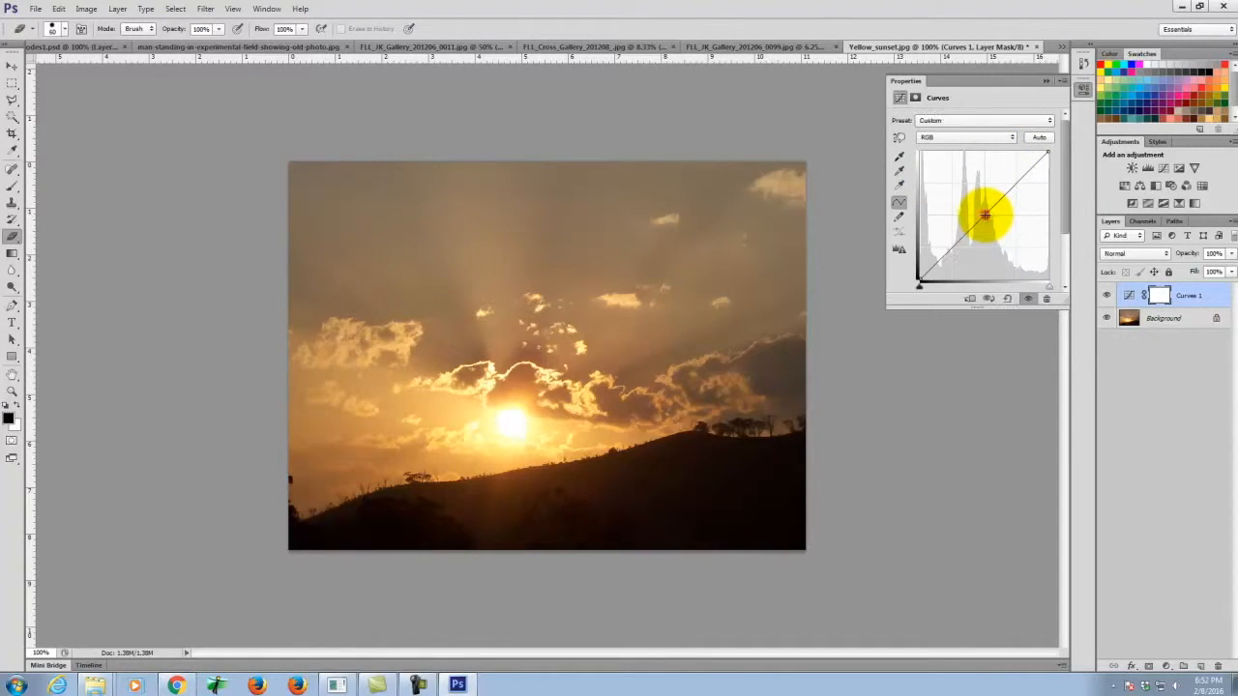
left_click(984, 214)
left_click_drag(1015, 183, 1010, 178)
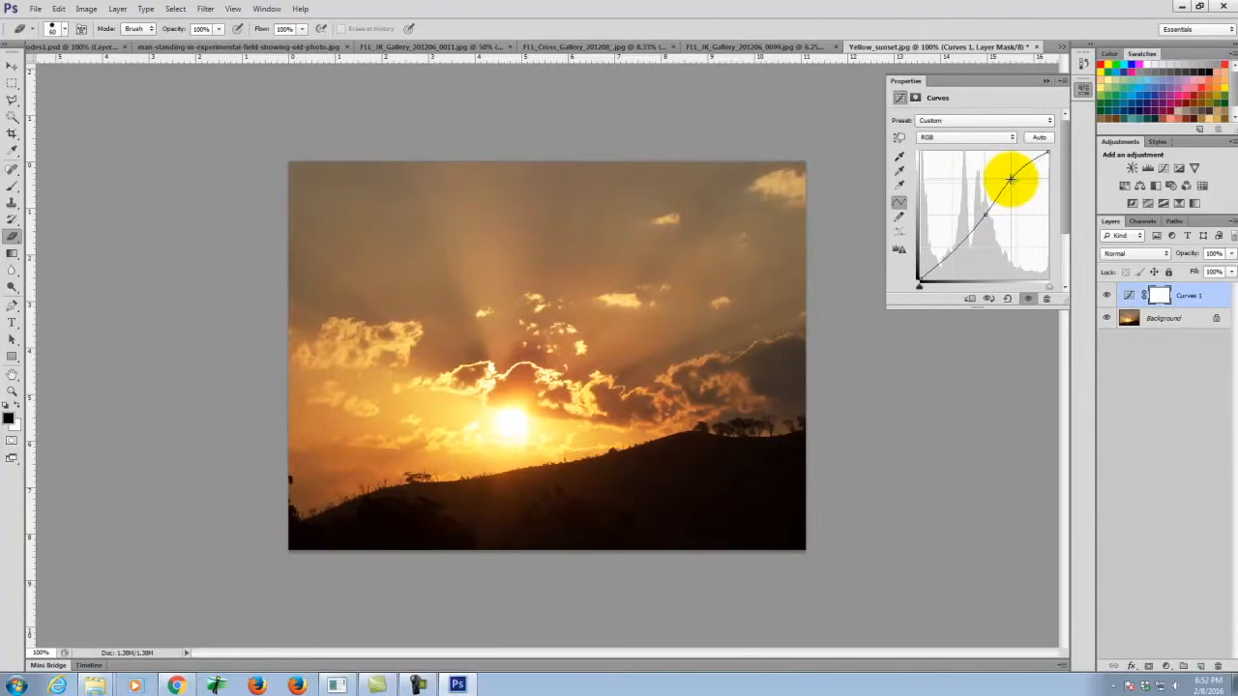
left_click(956, 249)
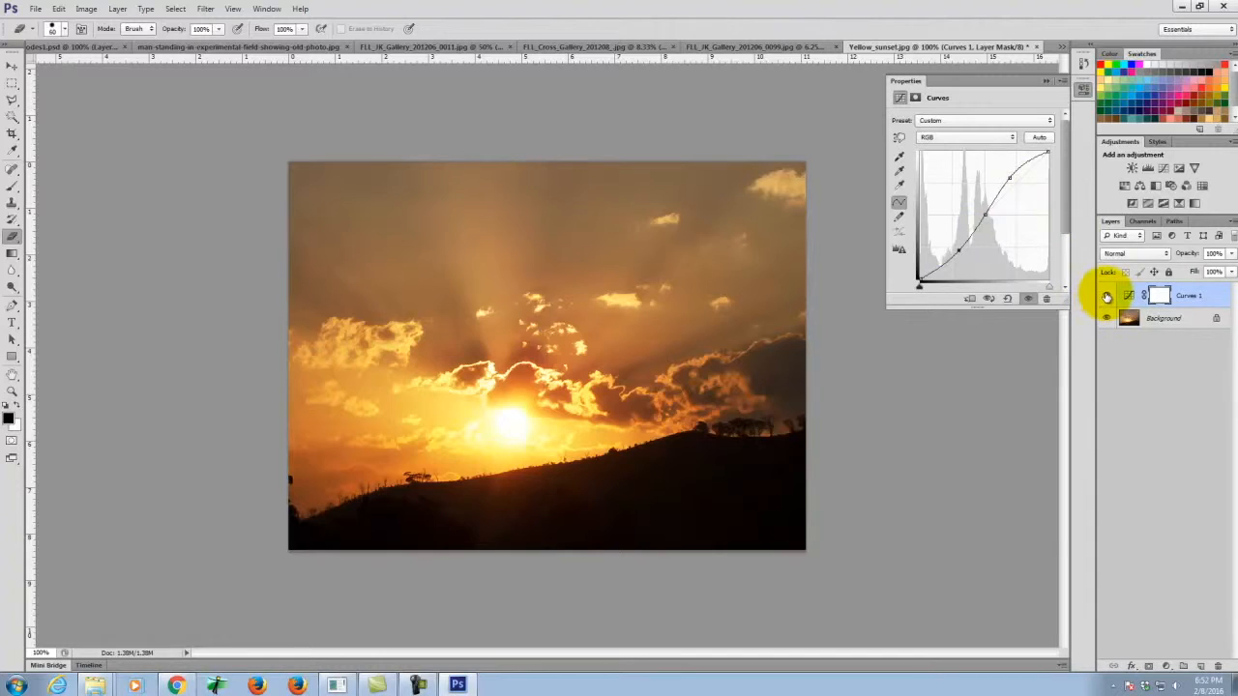
Compare the sunset photo with the Curves layer hidden and shown, leaving the layer visible
left_click(1106, 295)
left_click(1106, 295)
left_click(1107, 295)
left_click(1106, 295)
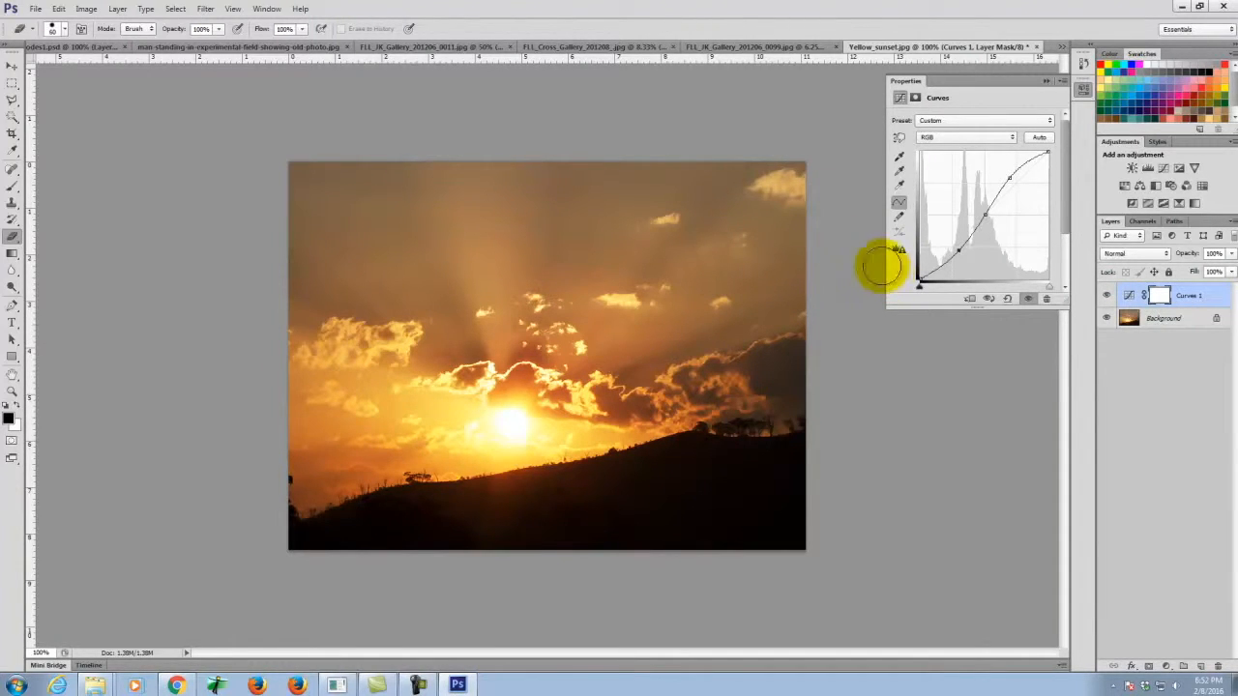
left_click(1107, 295)
left_click(1107, 295)
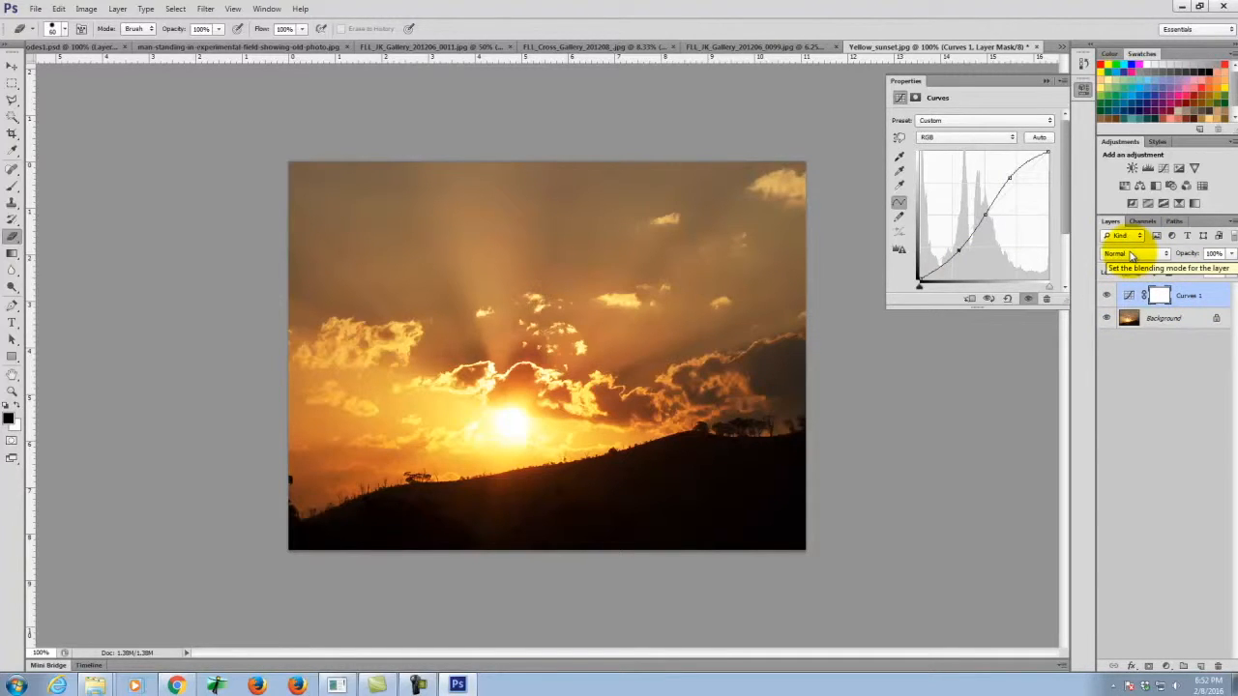
Set the Curves layer's blending mode to Luminosity and compare the sunset with the layer hidden and shown
left_click(1132, 255)
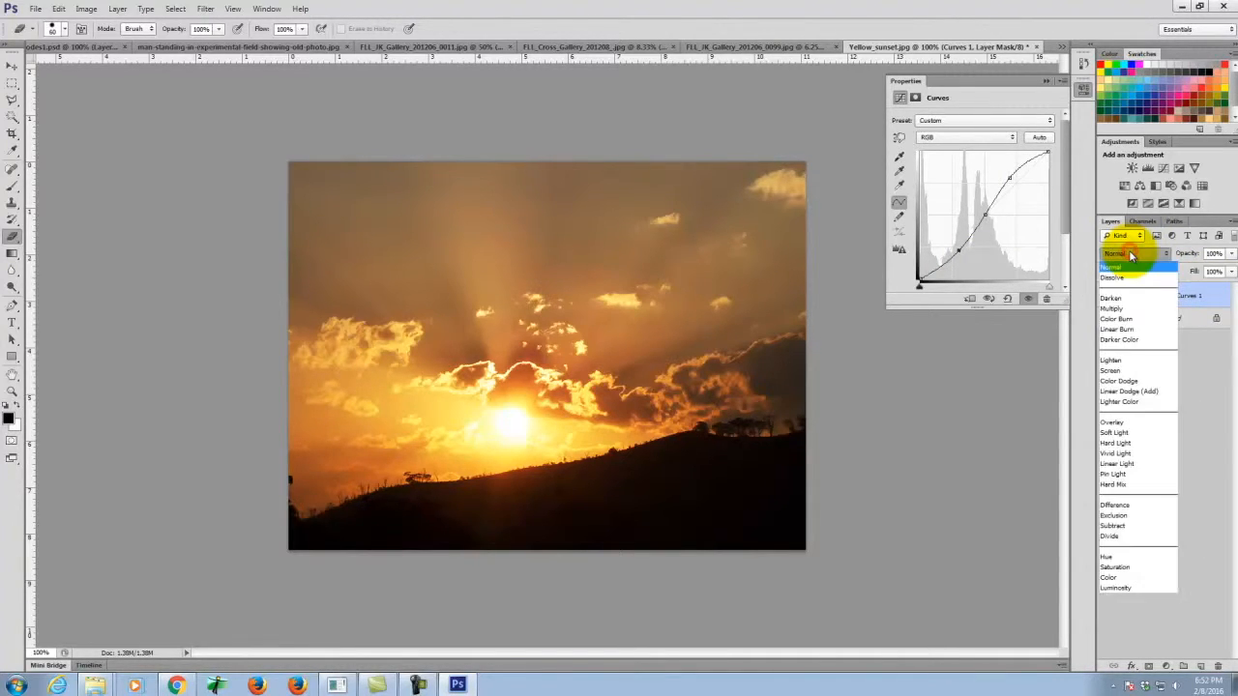
left_click(1116, 587)
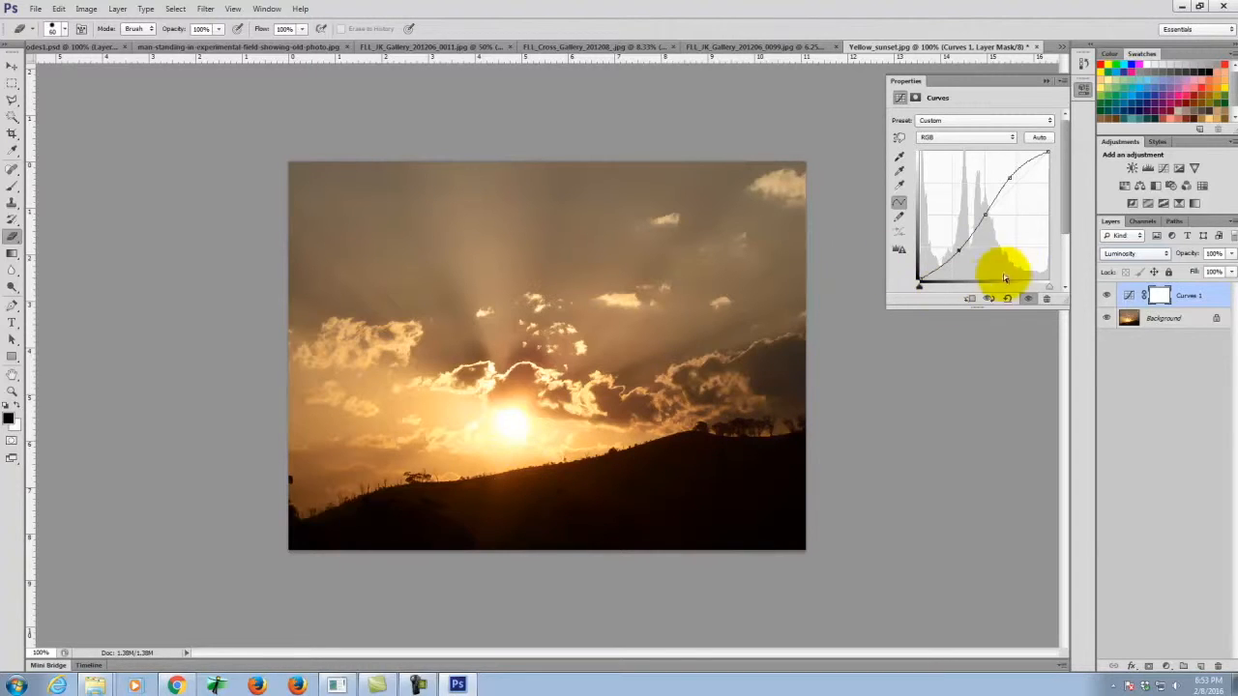
left_click(1108, 296)
left_click(1109, 297)
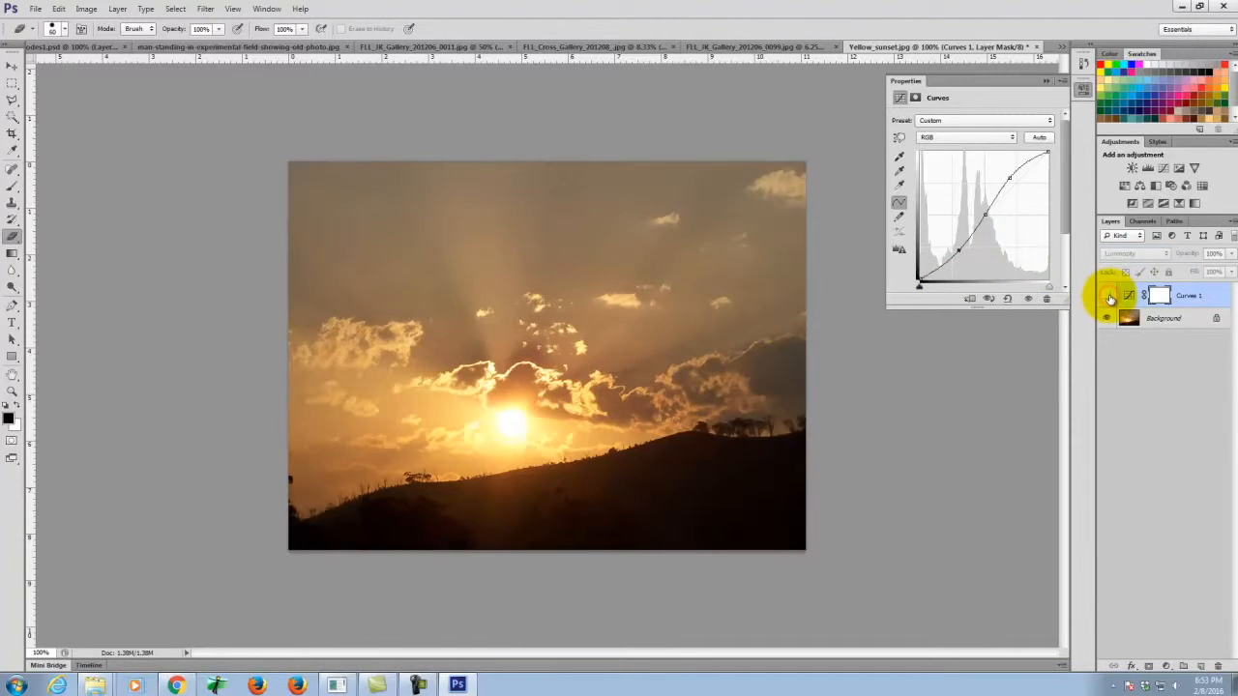
left_click(1109, 297)
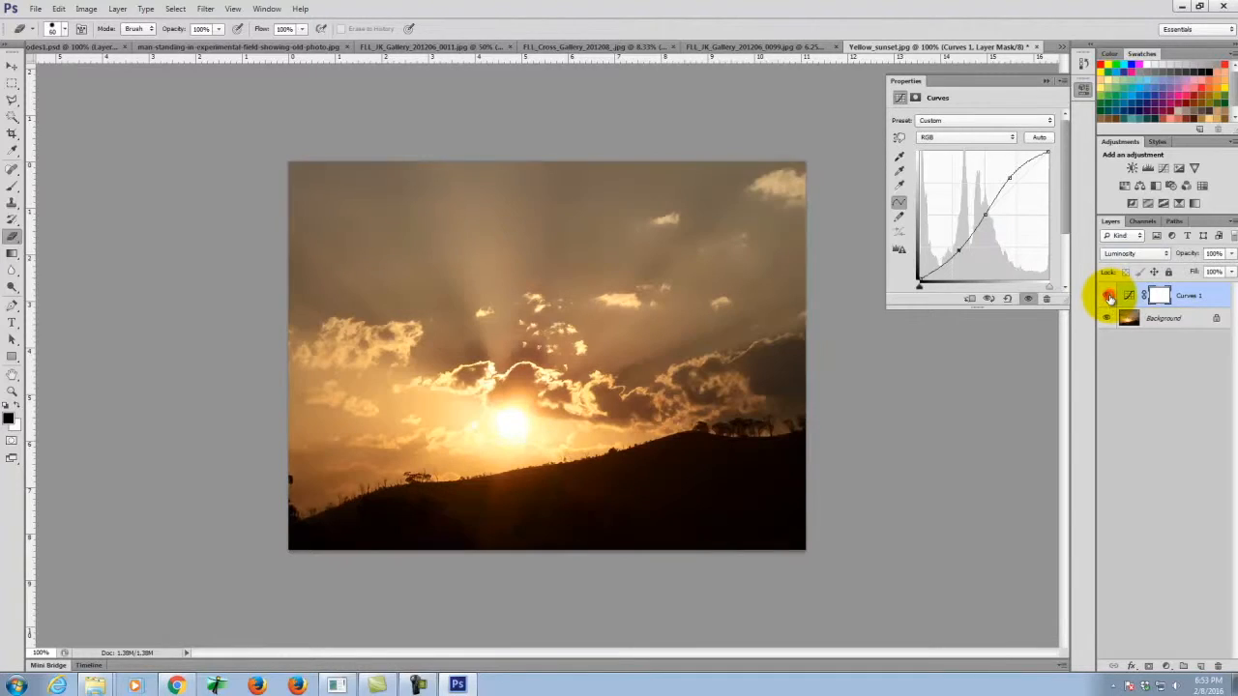
left_click(1108, 296)
left_click(1108, 296)
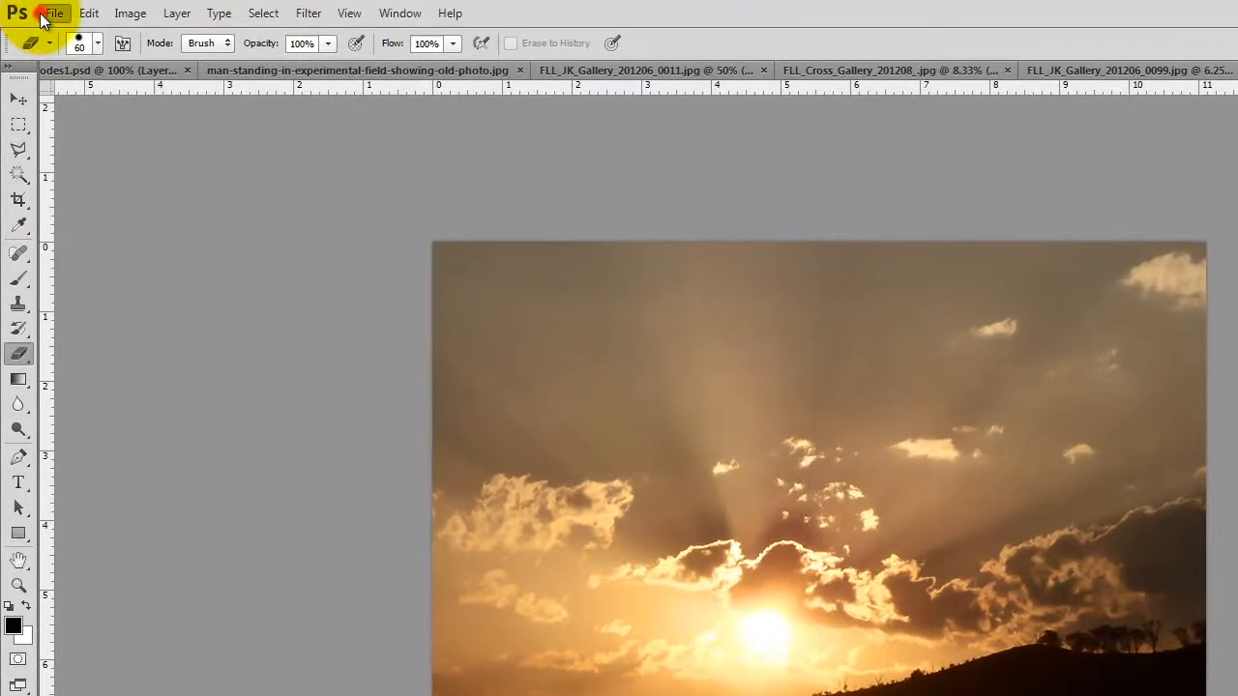
Open the ocean sunset photo DSC_0165-(1)_4-(1)_3-(1)_tonemapped.jpg from the Ex105 folder
left_click(29, 9)
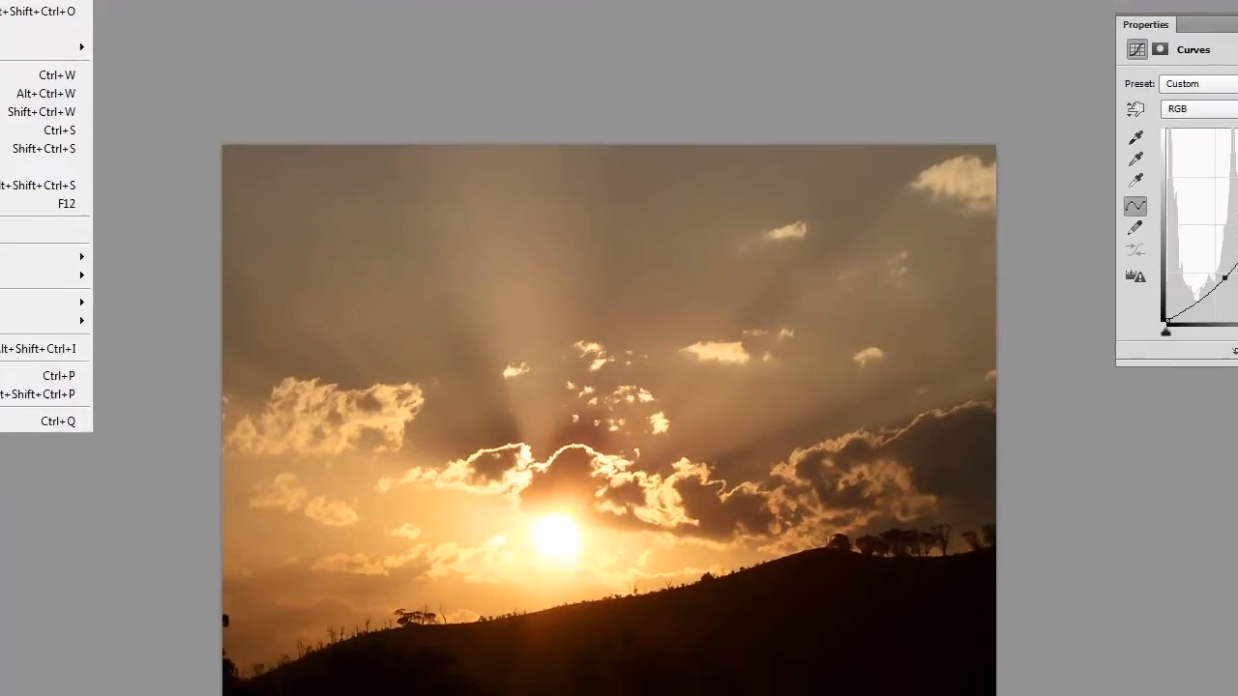
left_click(75, 54)
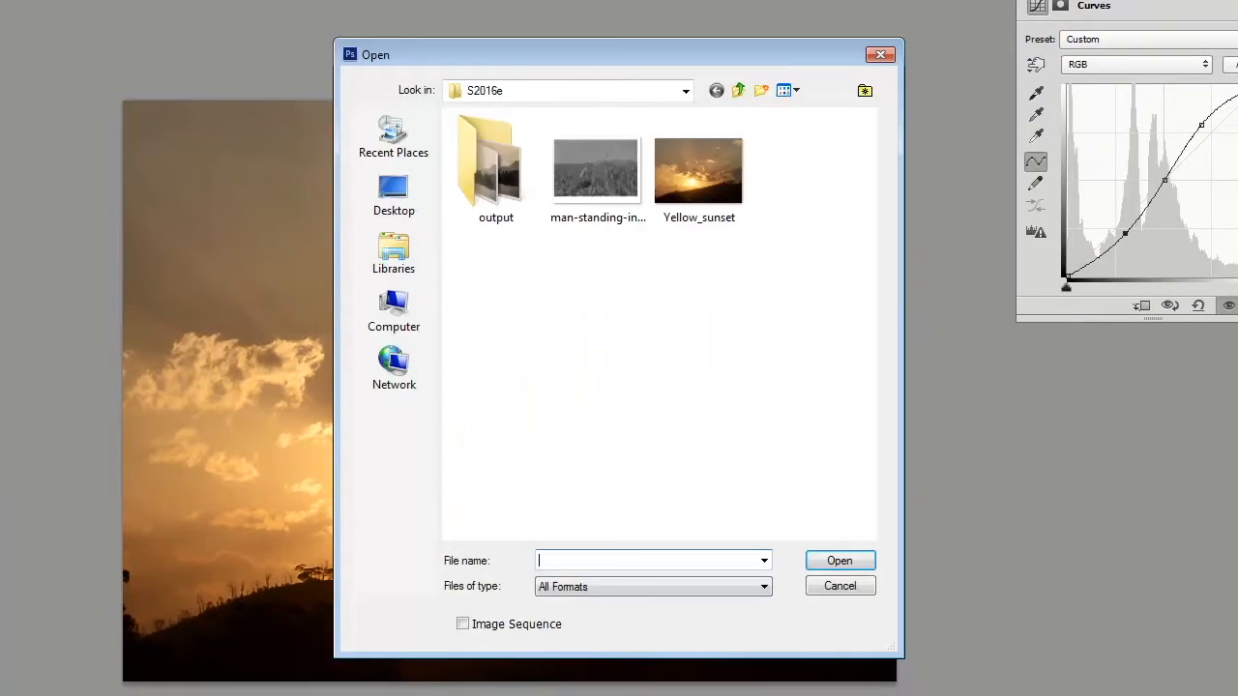
left_click(739, 92)
left_click_drag(867, 216, 868, 426)
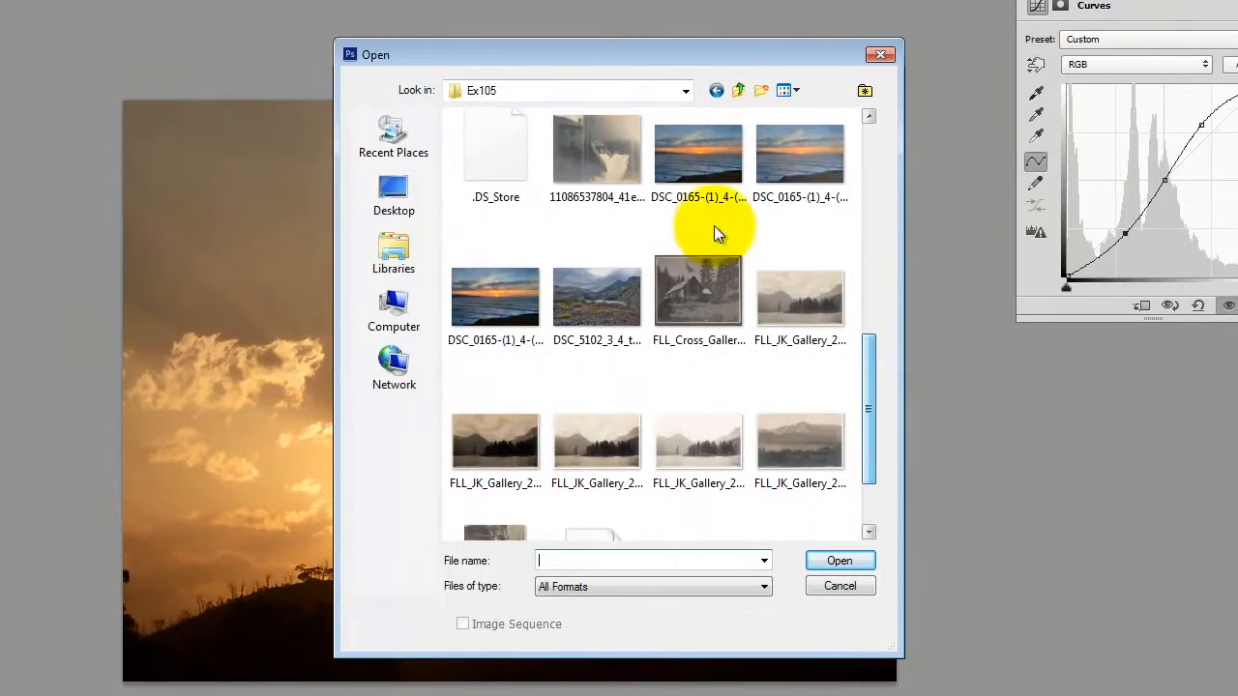
left_click(534, 293)
double_click(714, 142)
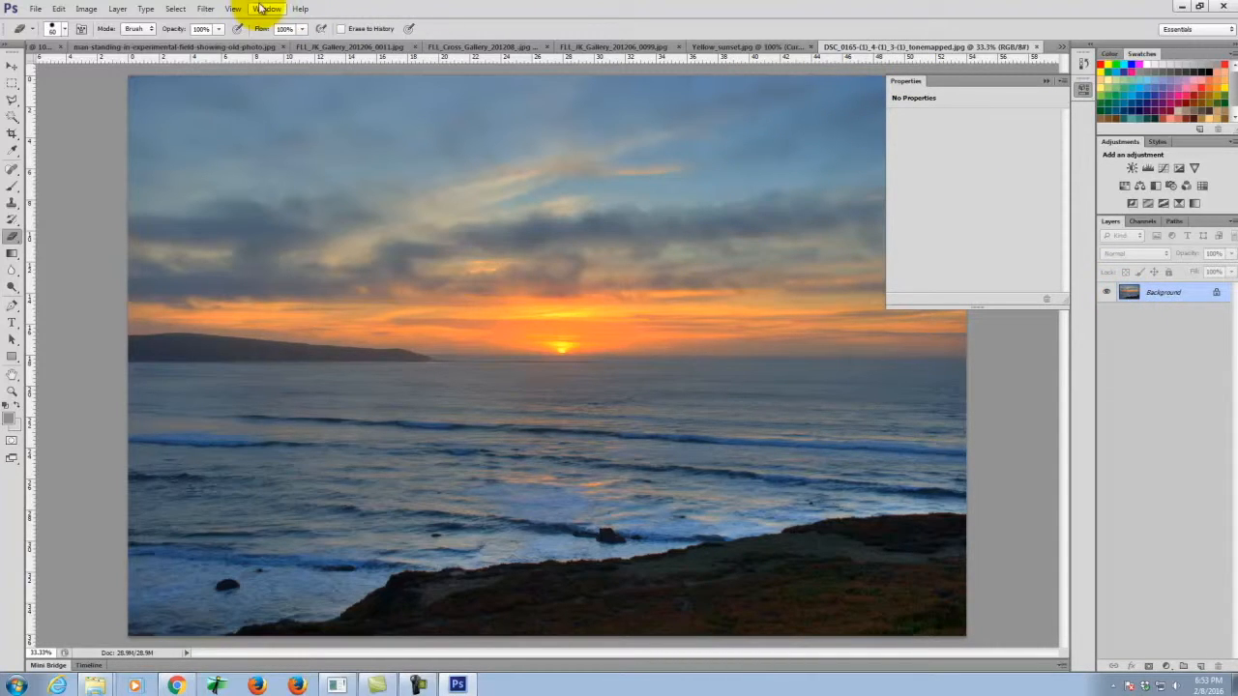
Add a Curves adjustment layer to the ocean sunset and shape an S-curve with a fixed midpoint, raised highlights and lowered shadows
left_click(120, 9)
mouse_move(157, 120)
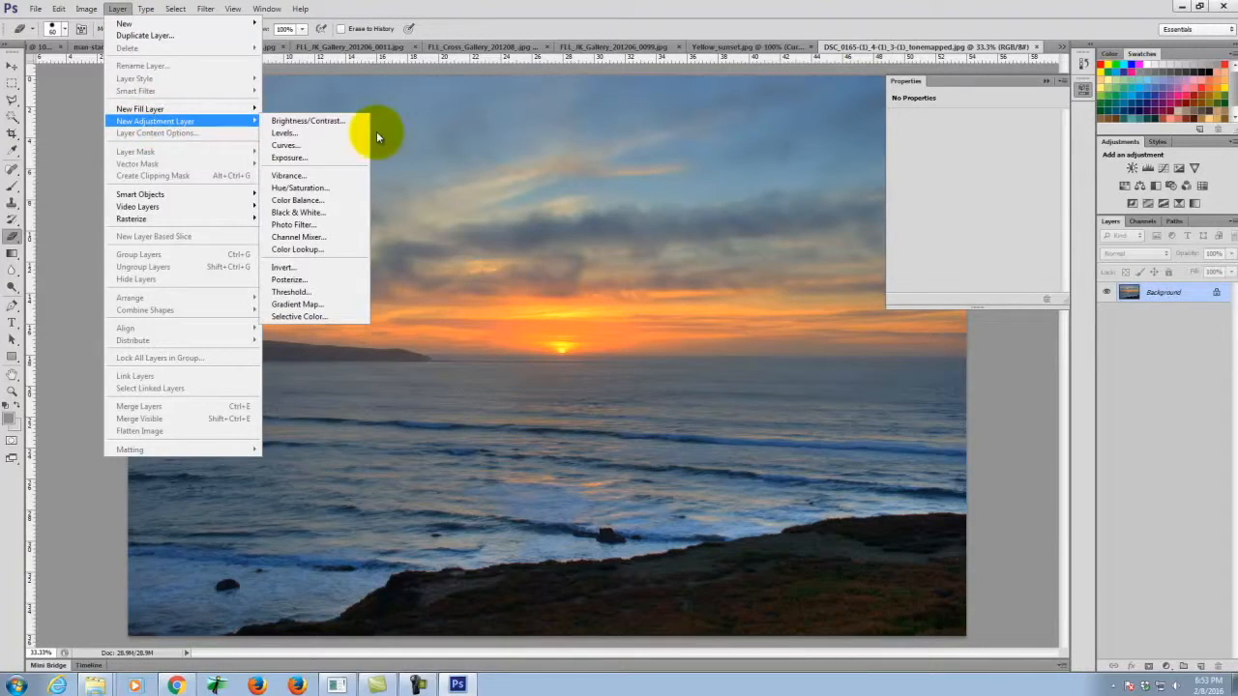
left_click(321, 145)
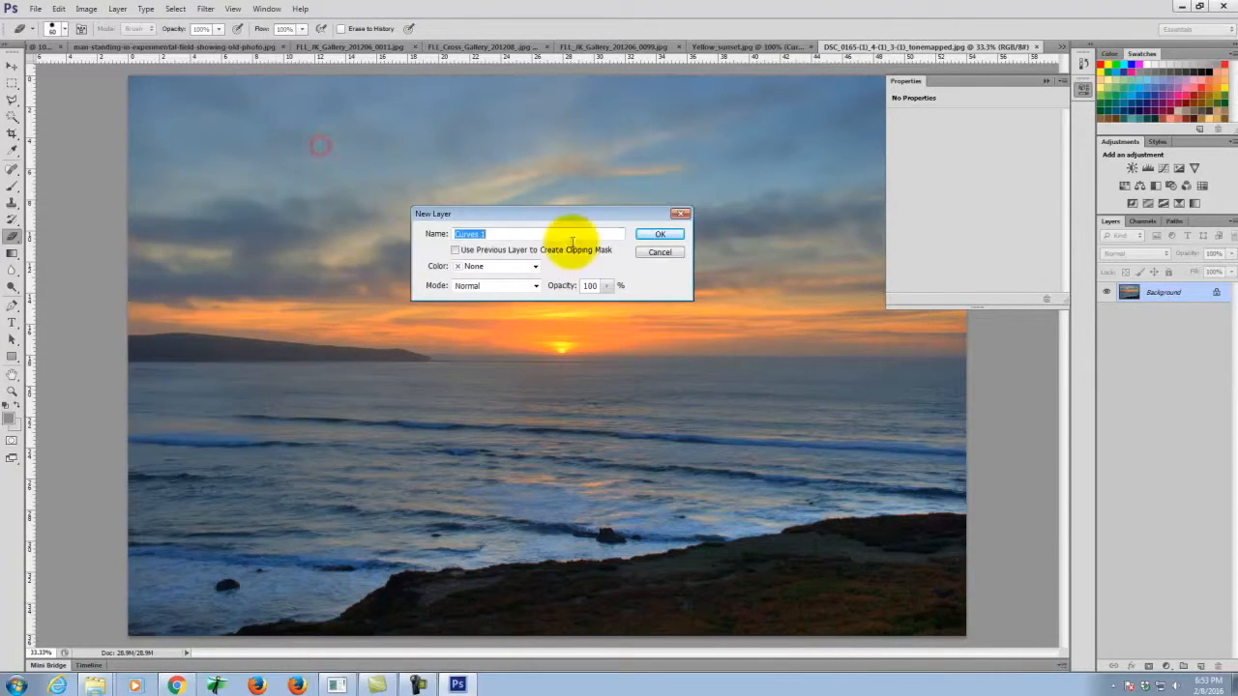
left_click(661, 236)
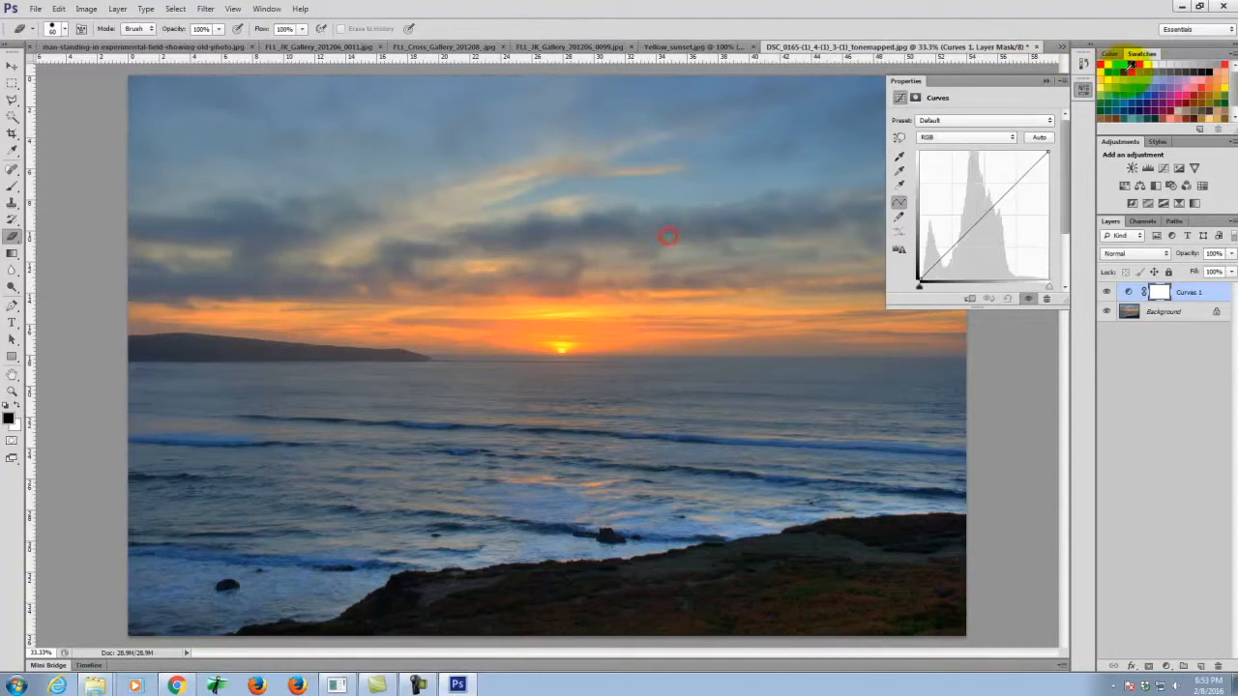
left_click(984, 215)
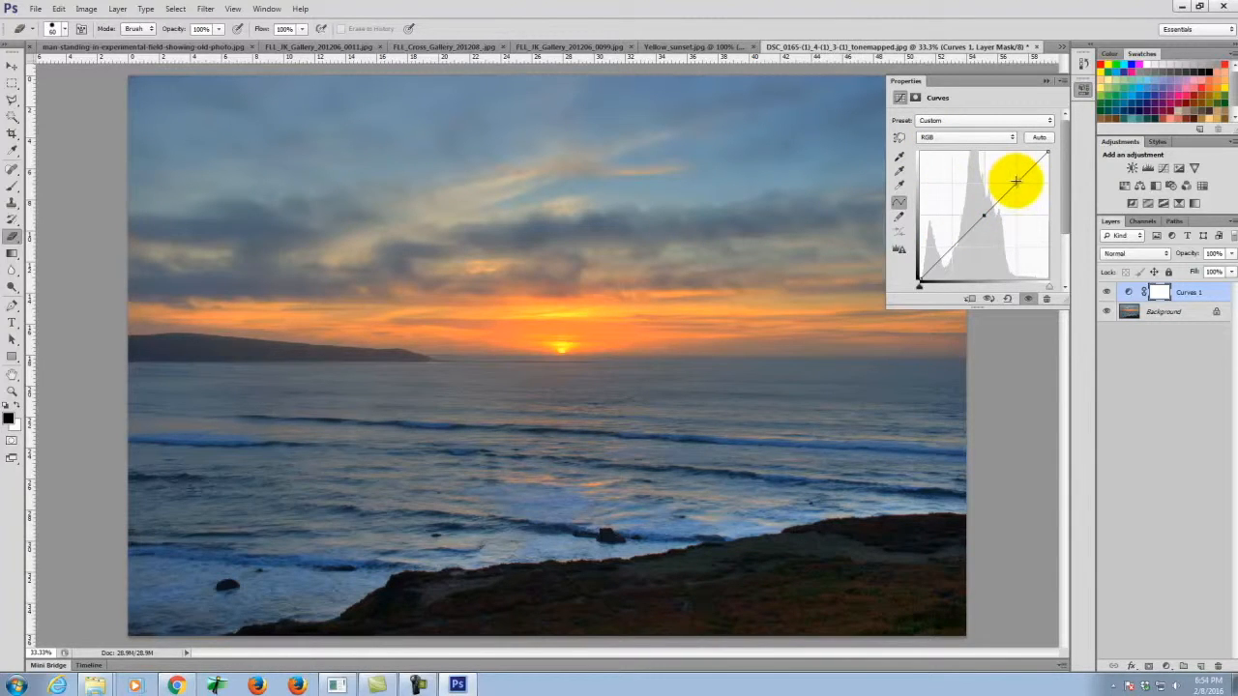
left_click_drag(1016, 183, 1010, 179)
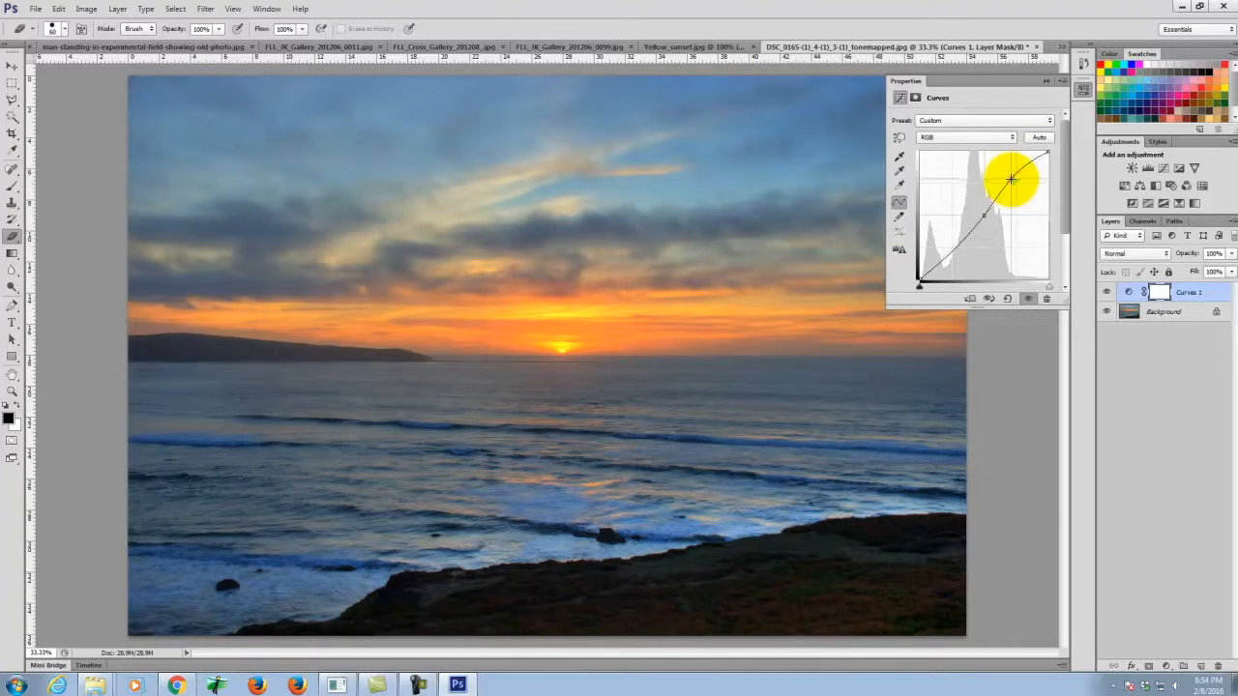
left_click_drag(957, 248, 964, 251)
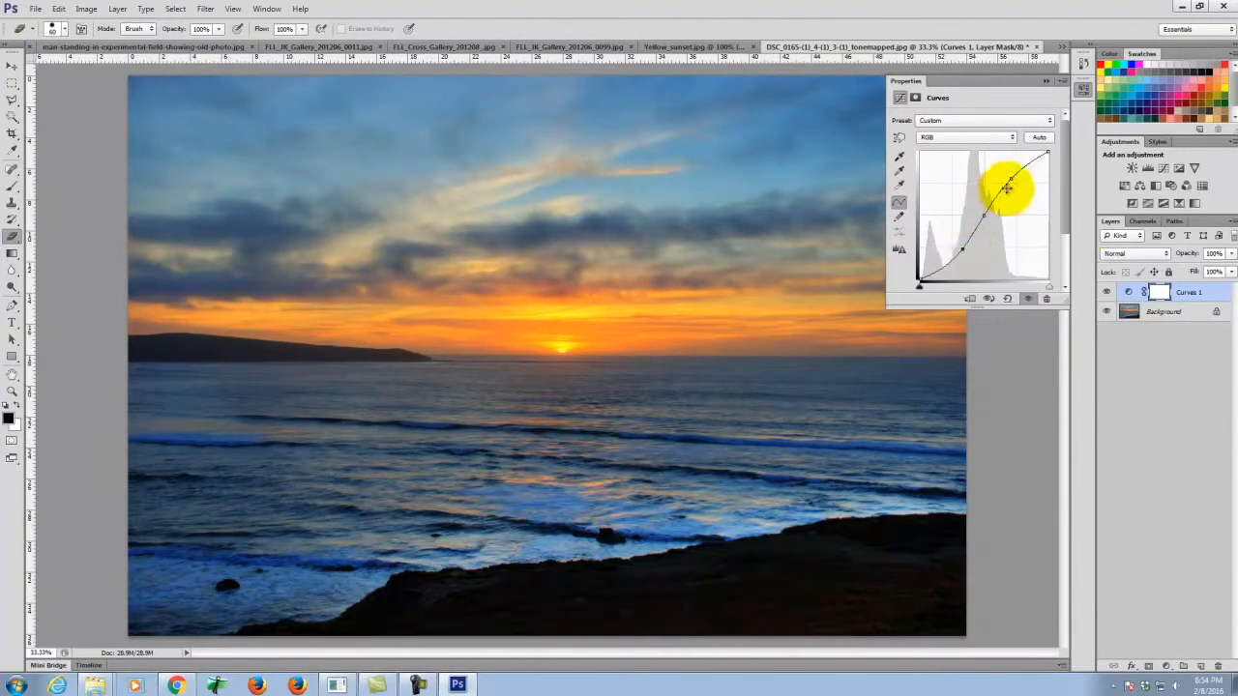
Compare the ocean sunset with the Curves layer hidden and shown, examining the colours around the horizon
left_click(1108, 294)
left_click(1108, 294)
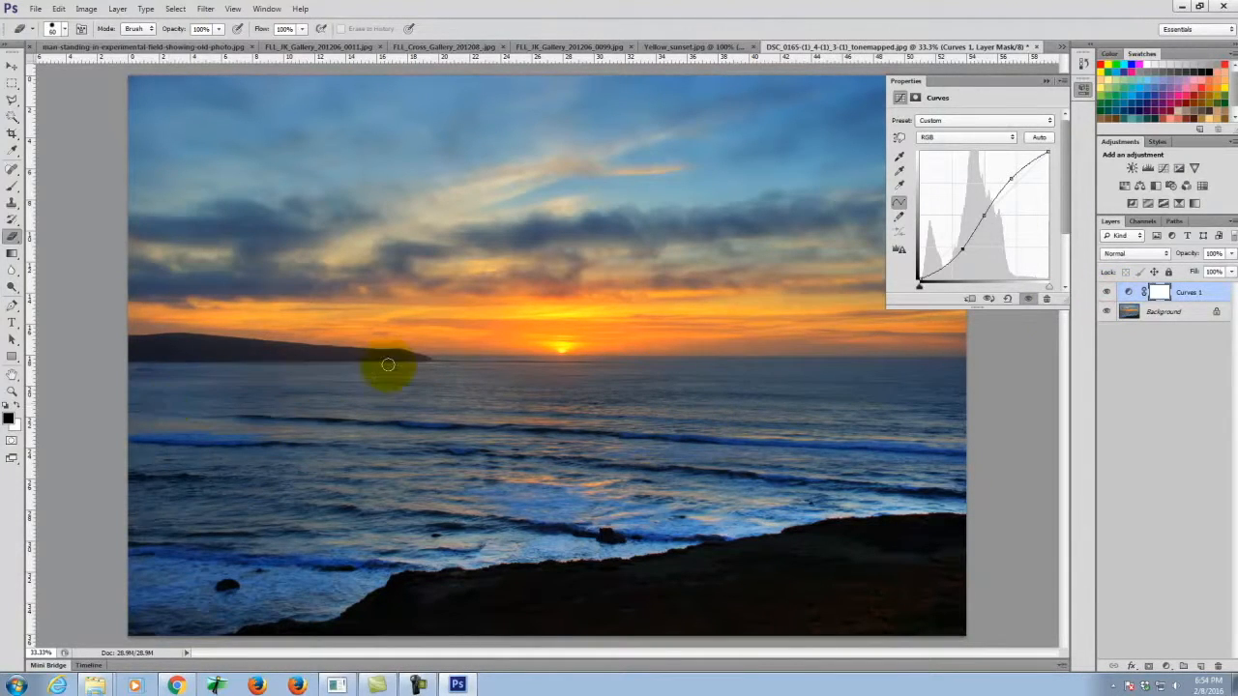
mouse_move(416, 290)
left_mouse_down()
mouse_move(539, 217)
mouse_move(714, 241)
mouse_move(874, 217)
mouse_move(836, 189)
mouse_move(654, 165)
mouse_move(435, 214)
mouse_move(221, 179)
mouse_move(230, 206)
mouse_move(386, 216)
mouse_move(416, 174)
mouse_move(433, 280)
mouse_move(634, 302)
left_mouse_up()
mouse_move(458, 337)
left_mouse_down()
mouse_move(754, 360)
mouse_move(630, 274)
mouse_move(392, 368)
mouse_move(754, 347)
left_mouse_up()
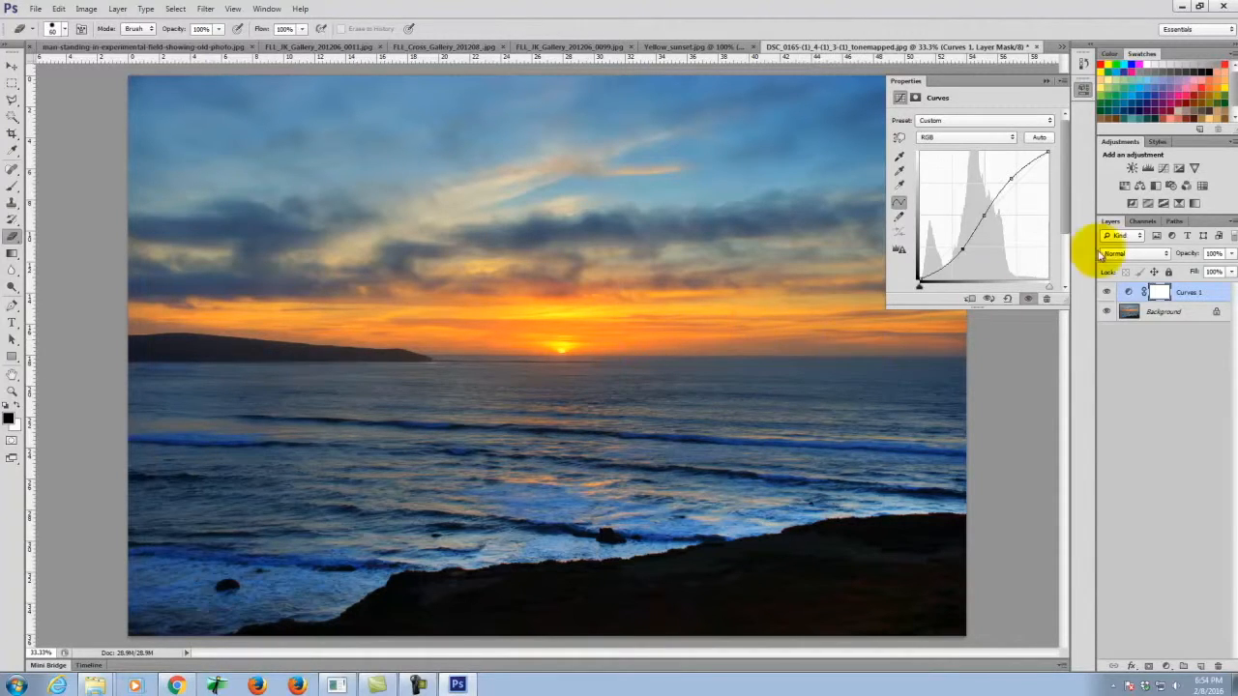
Set the ocean sunset's Curves layer to Luminosity blending mode and compare the photo with the layer hidden and shown
left_click(1200, 293)
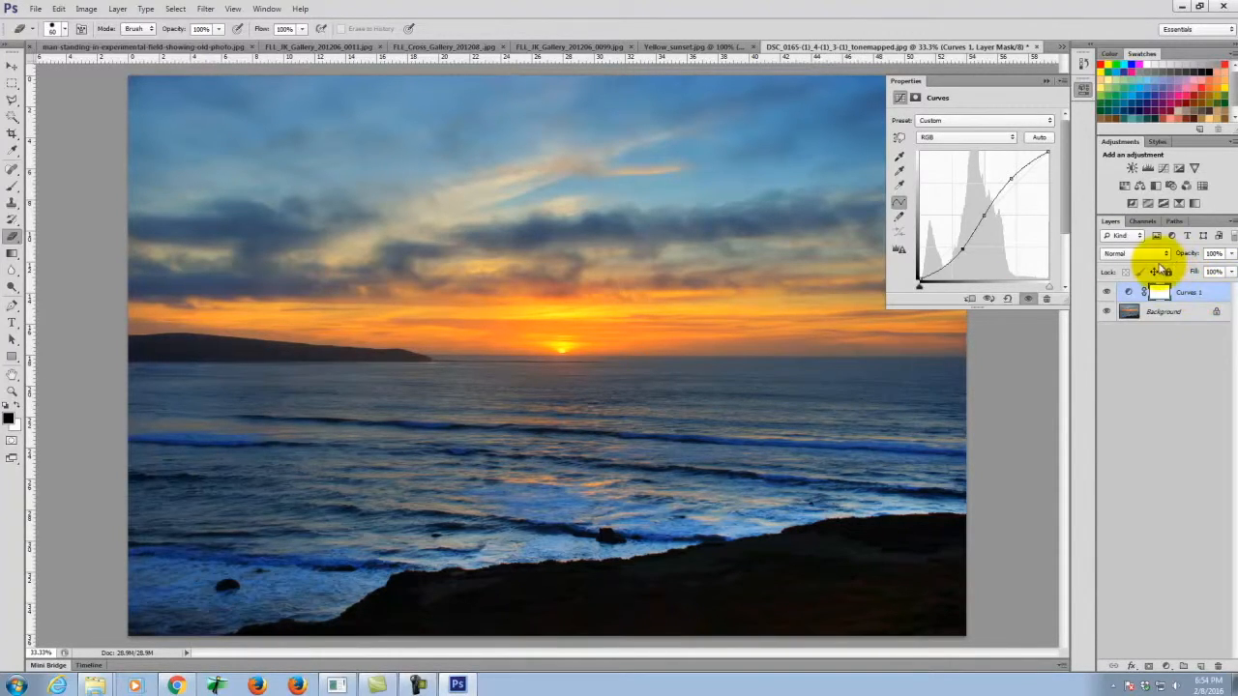
left_click(1161, 256)
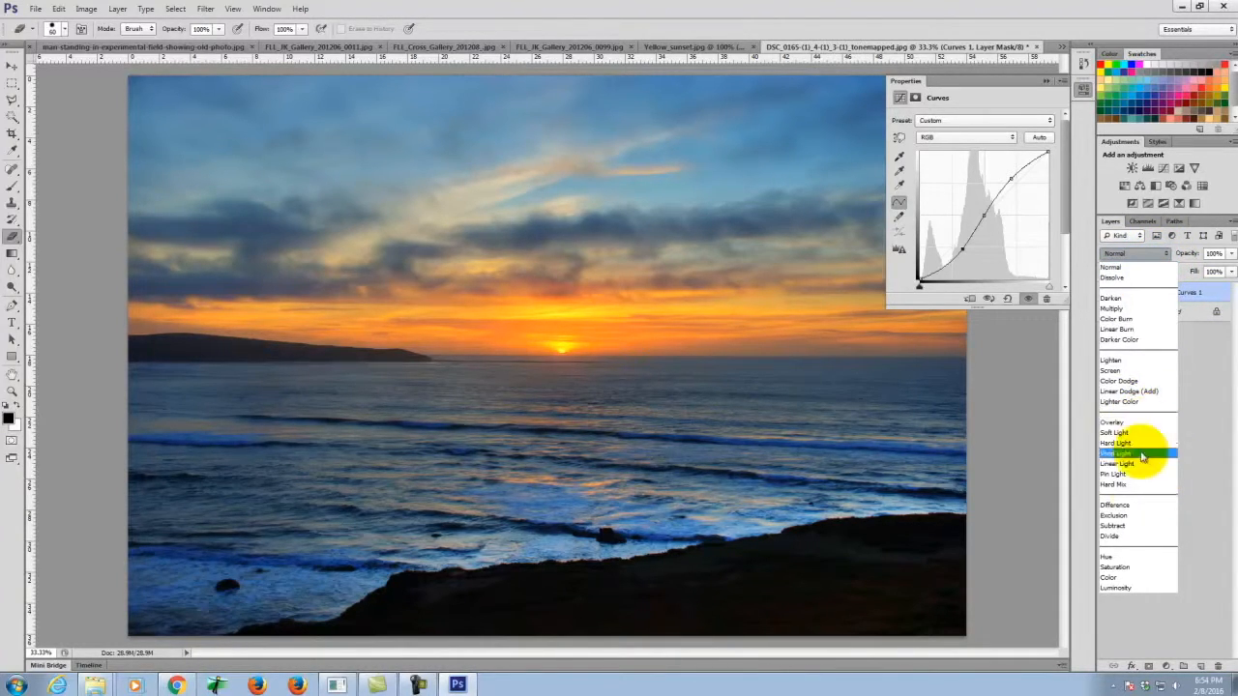
left_click(1144, 588)
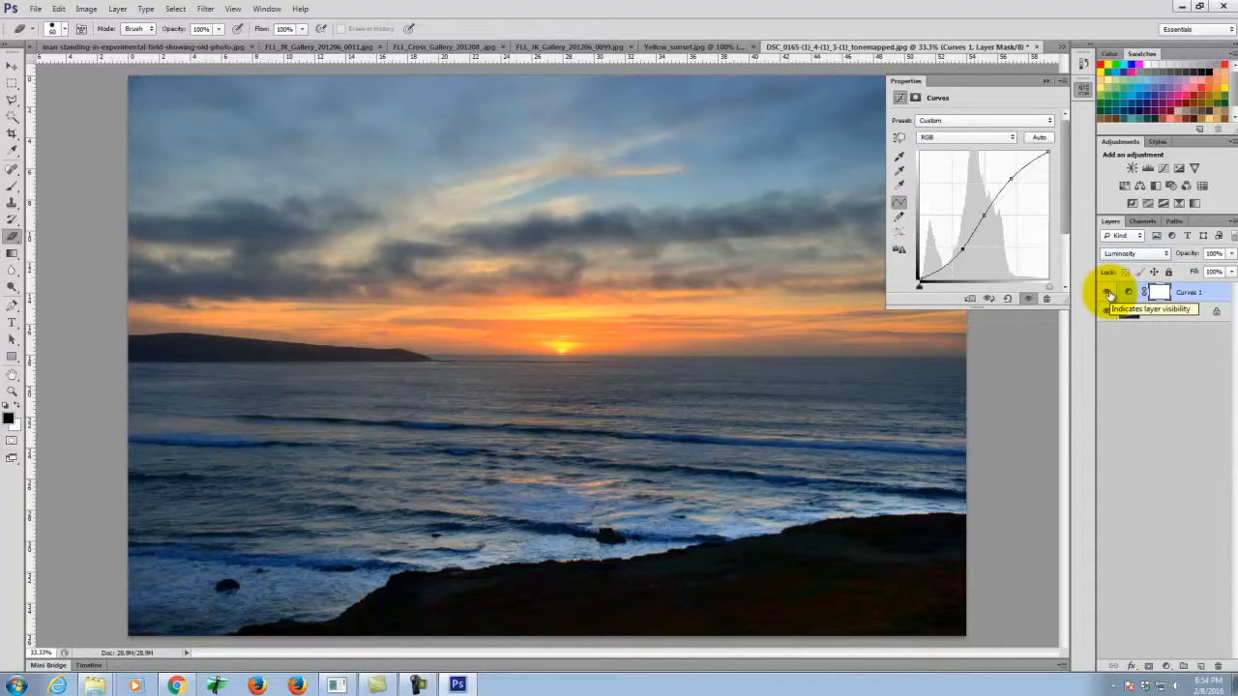
left_click(1108, 293)
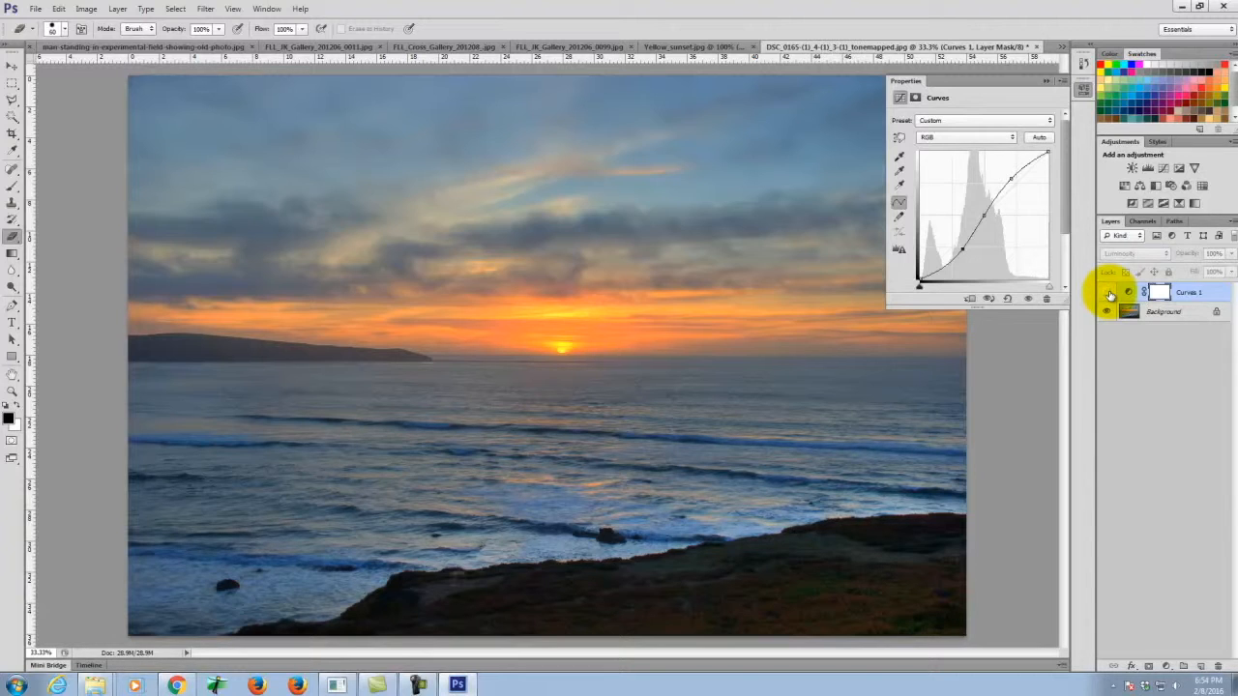
left_click(1109, 293)
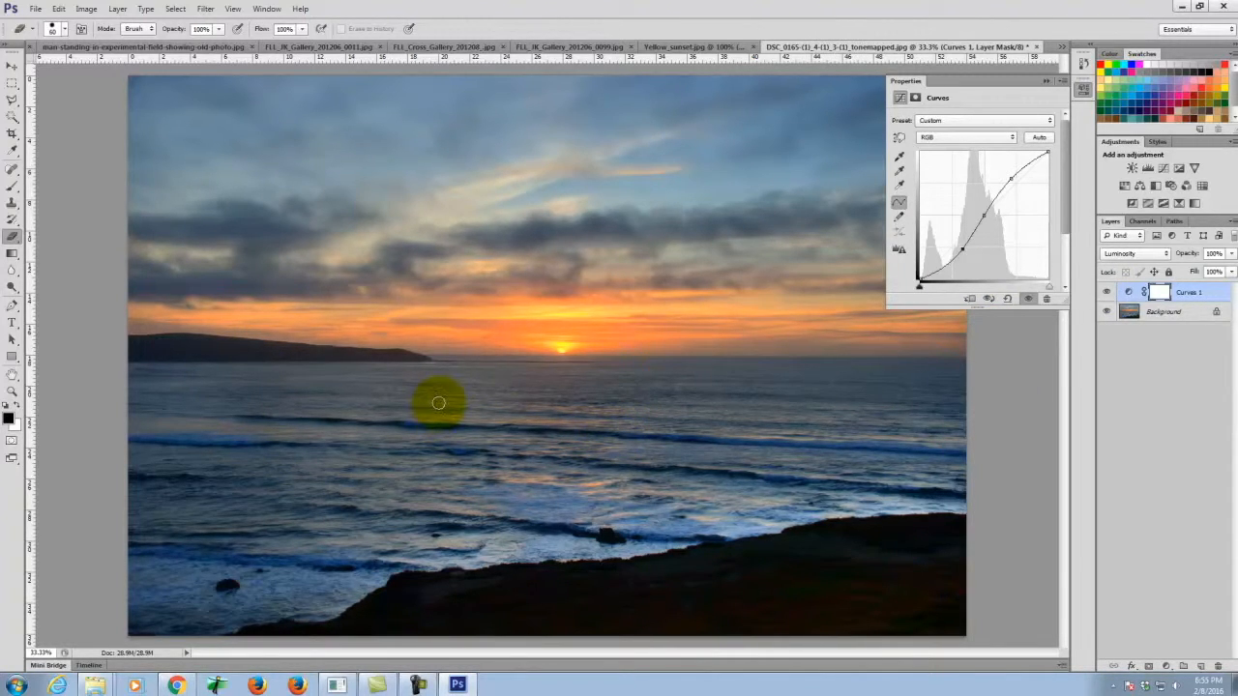
Open the mountain lake photo DSC_5102_3_4_tonemapped.jpg from the Ex105 folder
left_click(37, 9)
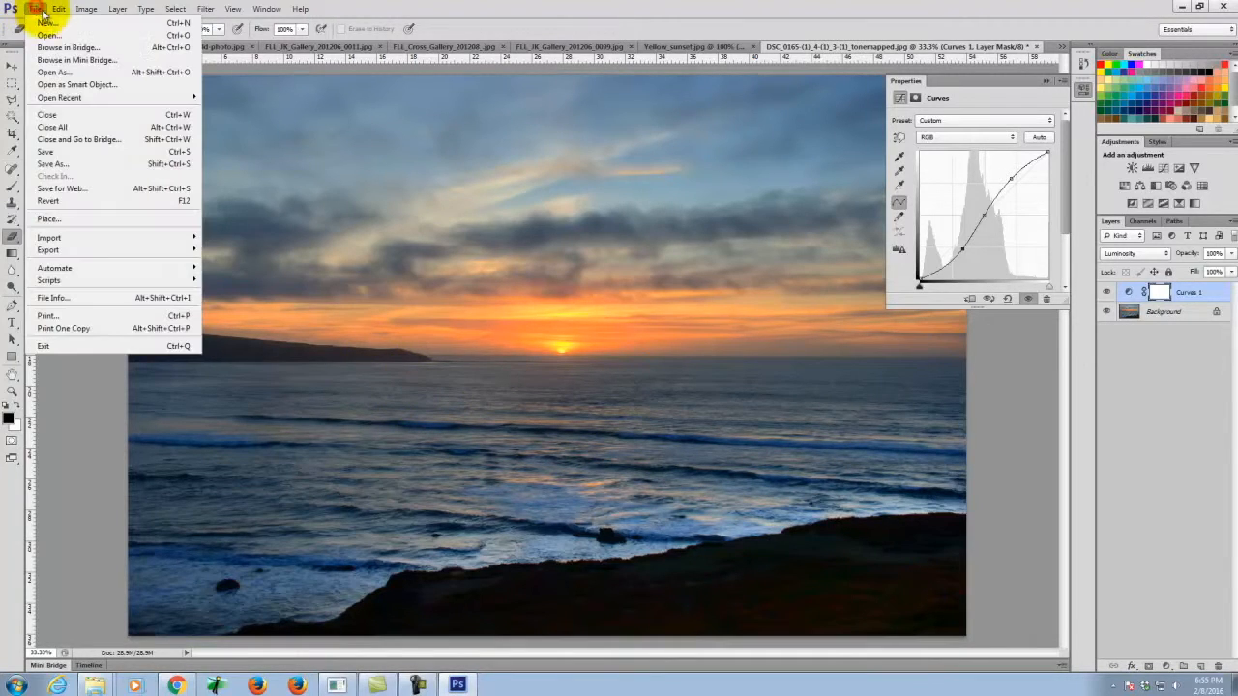
left_click(50, 36)
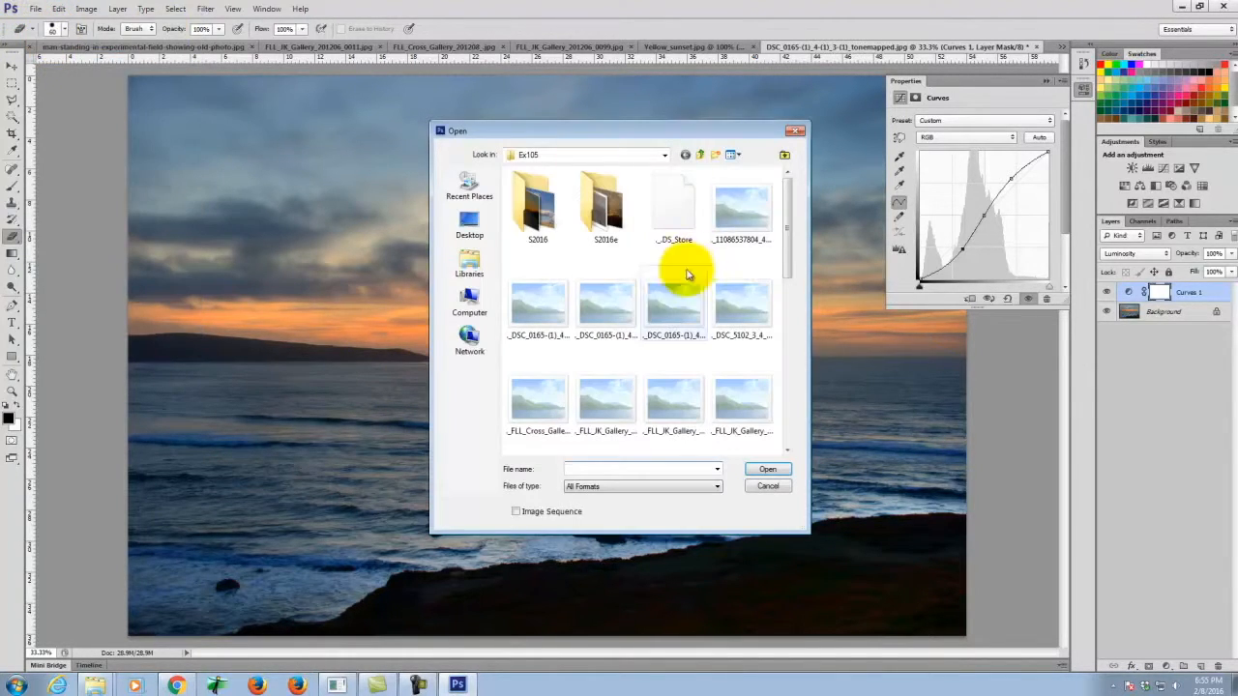
left_click_drag(786, 221, 796, 354)
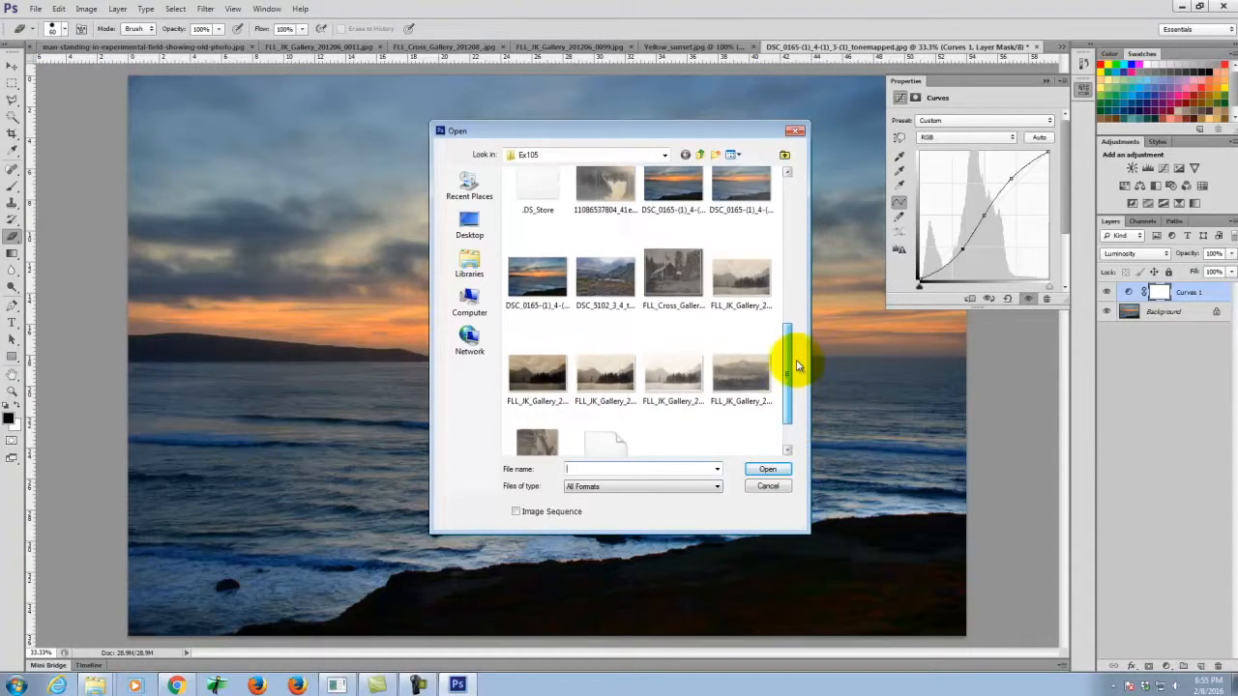
left_click(600, 269)
left_click(772, 469)
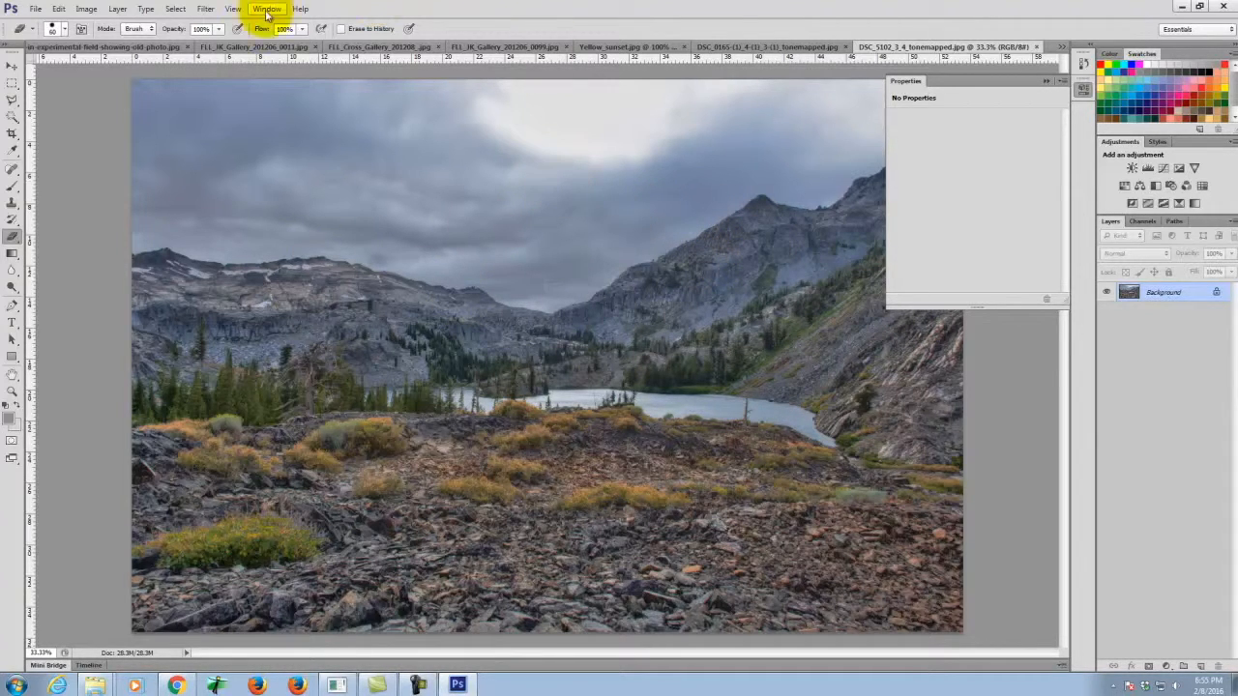
Add a Curves adjustment layer to the mountain lake photo and shape an S-curve with a fixed midpoint, raised highlights and lowered shadows
left_click(120, 9)
mouse_move(158, 121)
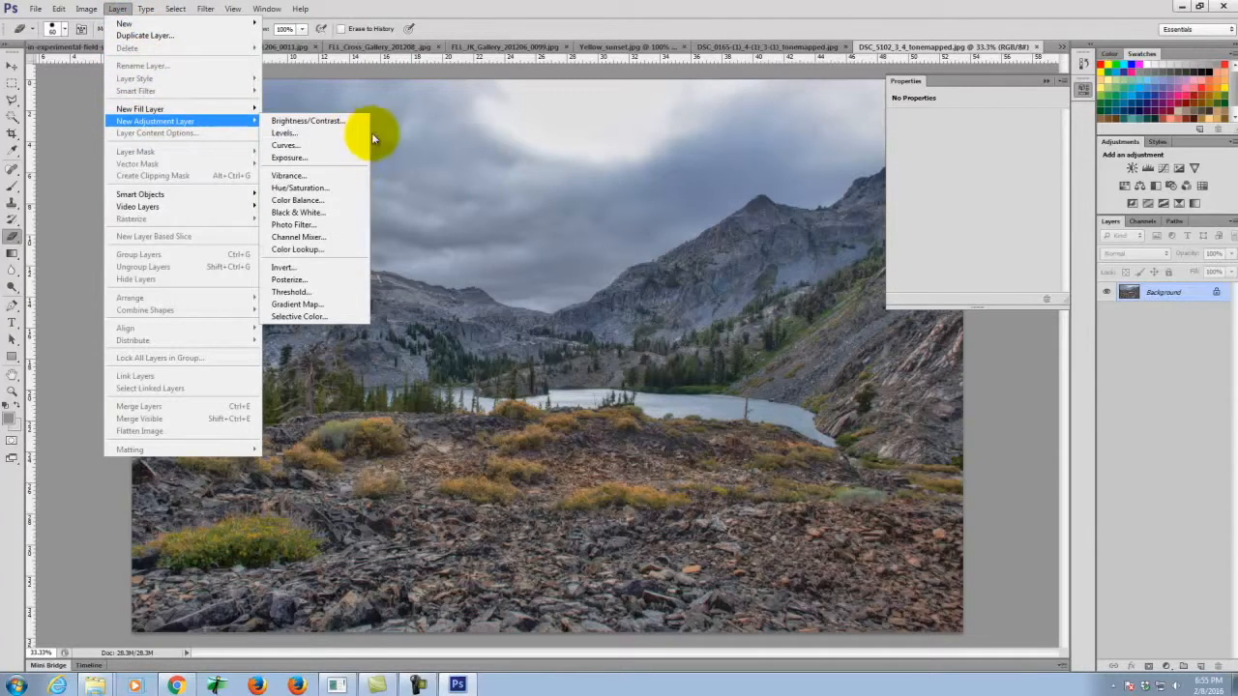
left_click(357, 153)
left_click(663, 231)
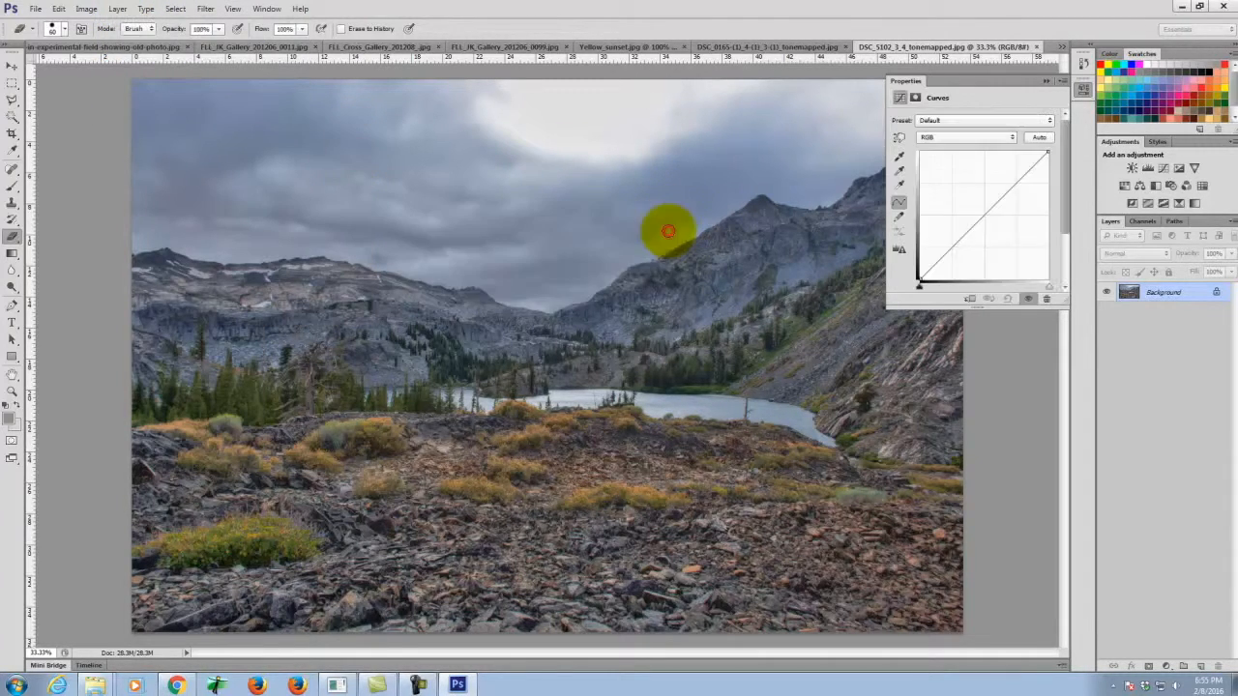
left_click(984, 215)
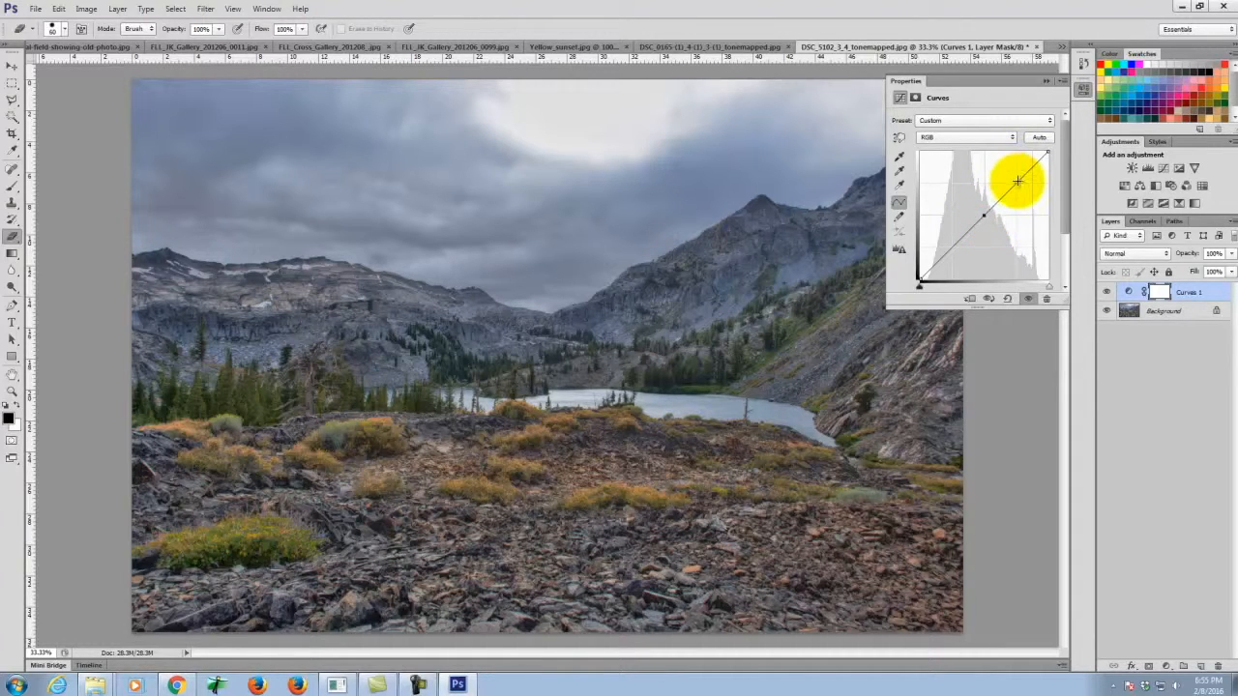
left_click_drag(1016, 182, 1011, 178)
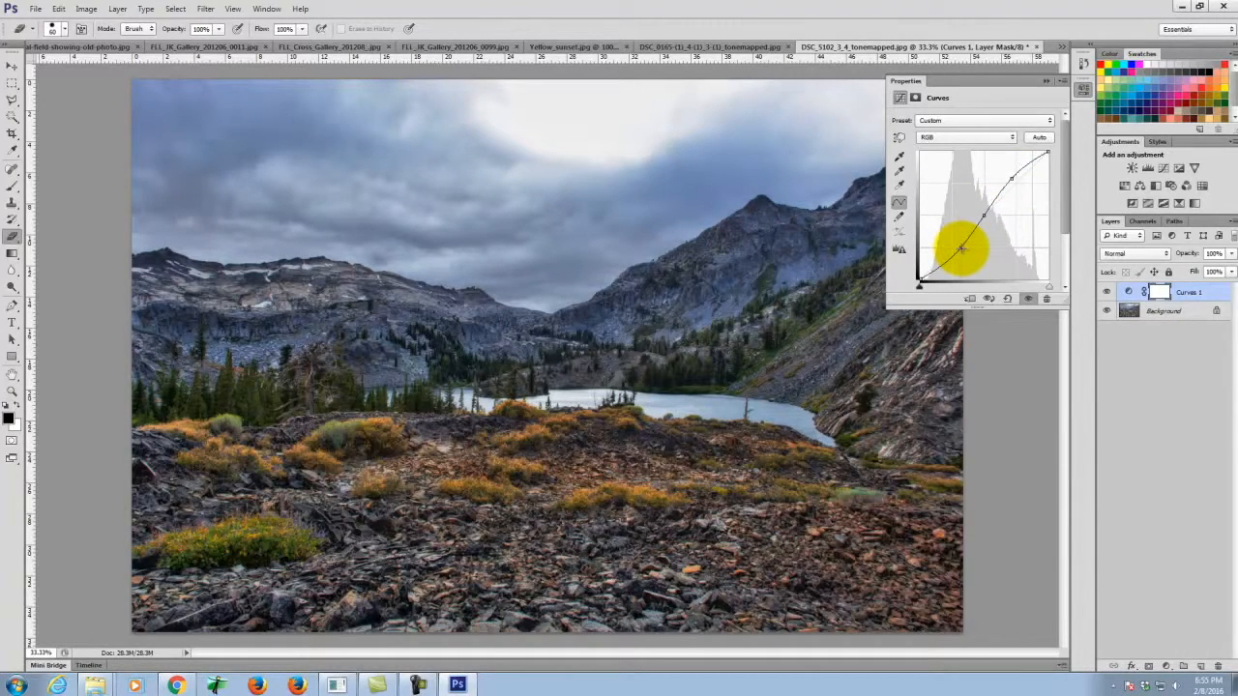
Compare the mountain lake photo with the Curves layer hidden and shown, leaving the layer visible
left_click(1107, 292)
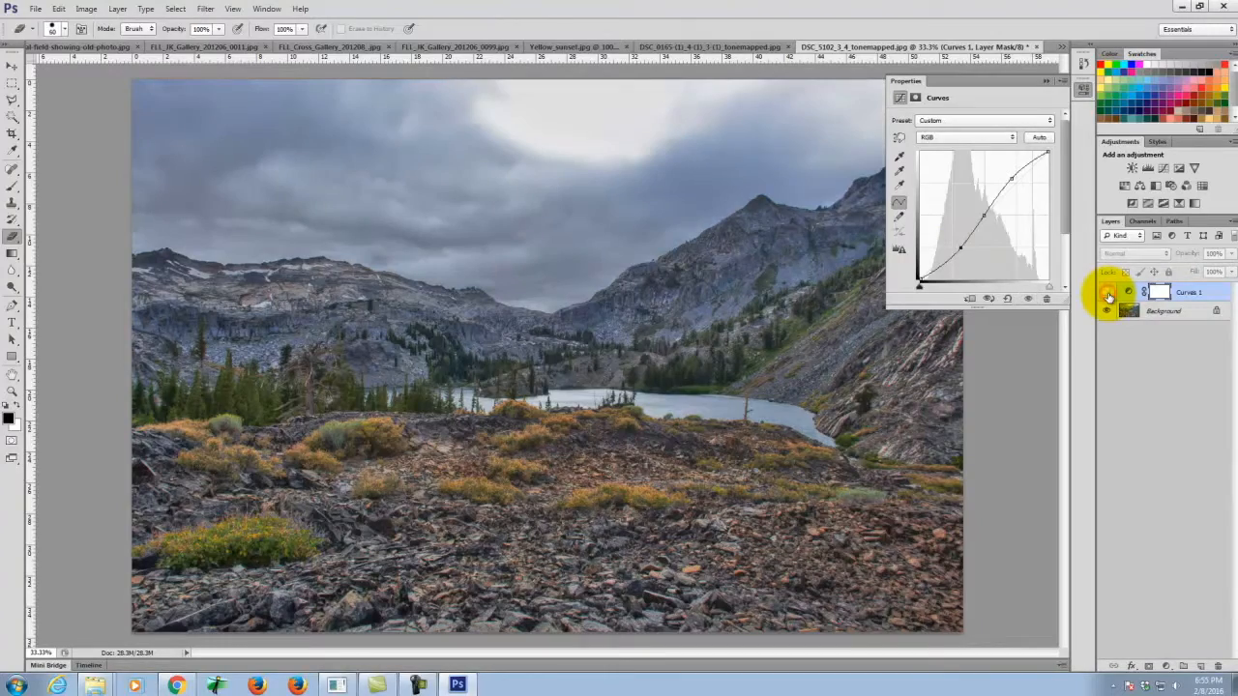
left_click(1107, 292)
left_click(1107, 292)
left_click(1107, 292)
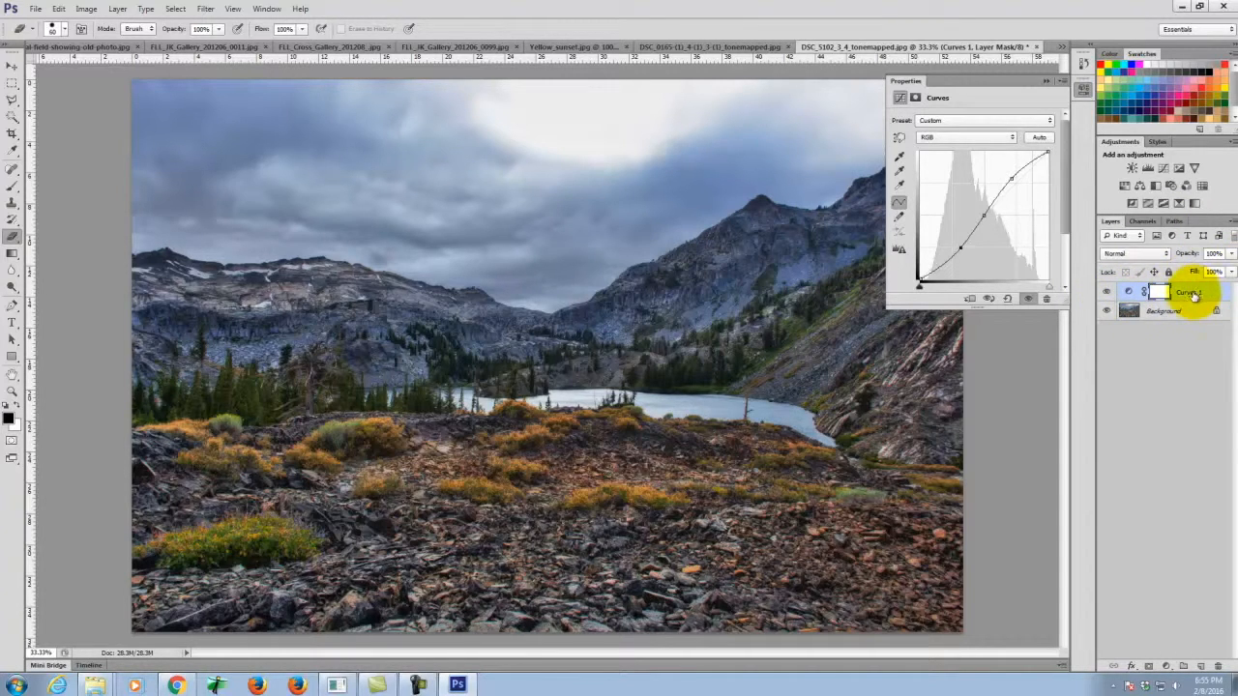
Set the mountain lake's Curves layer to Luminosity blending mode and compare the photo with the layer hidden and shown
left_click(1145, 255)
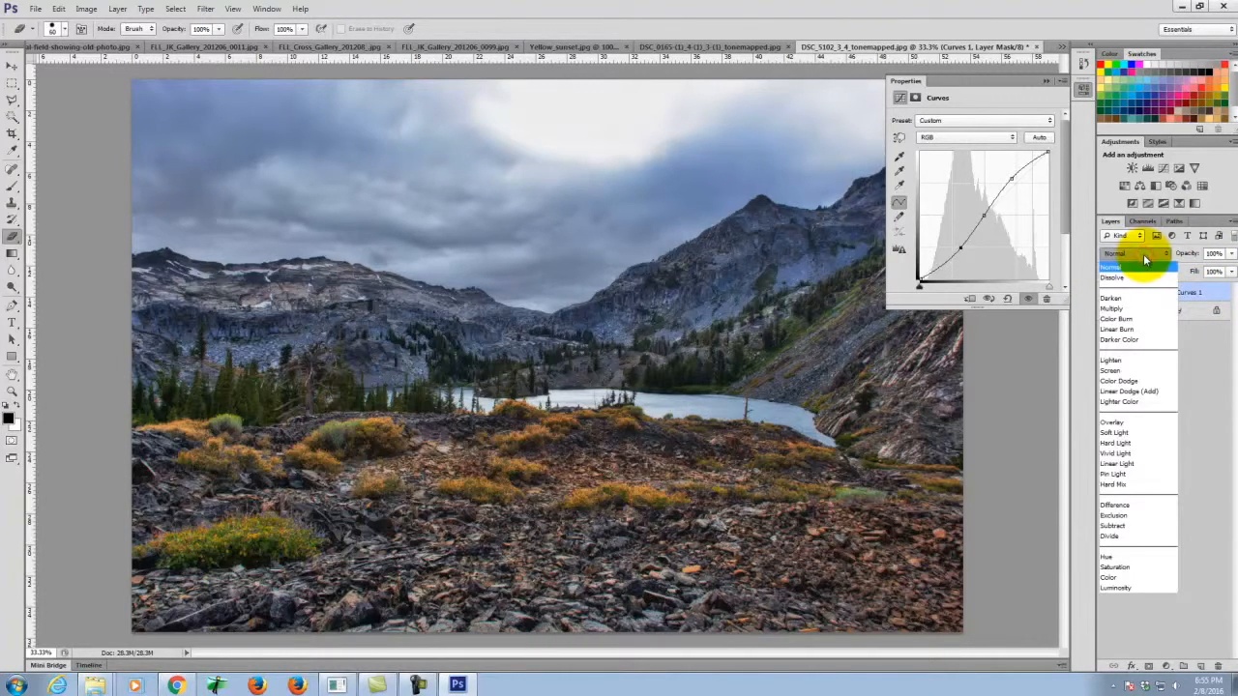
left_click(1150, 589)
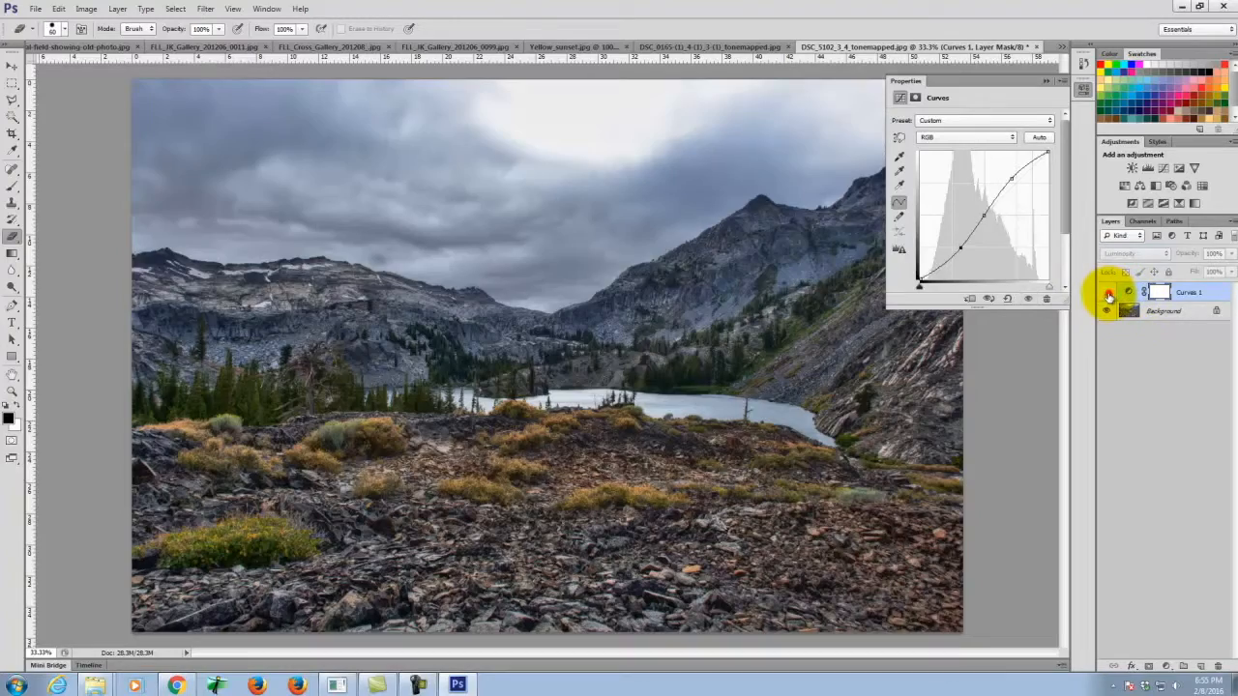
left_click(1107, 292)
left_click(1107, 292)
left_click(1108, 292)
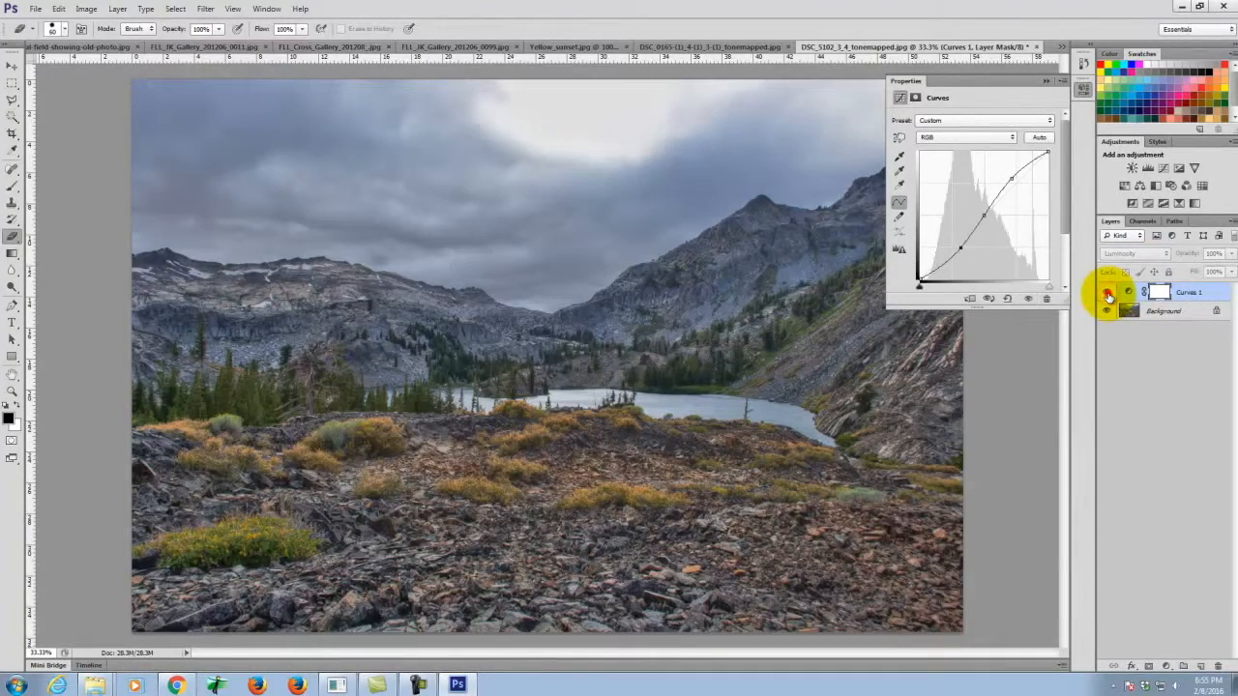
left_click(1107, 292)
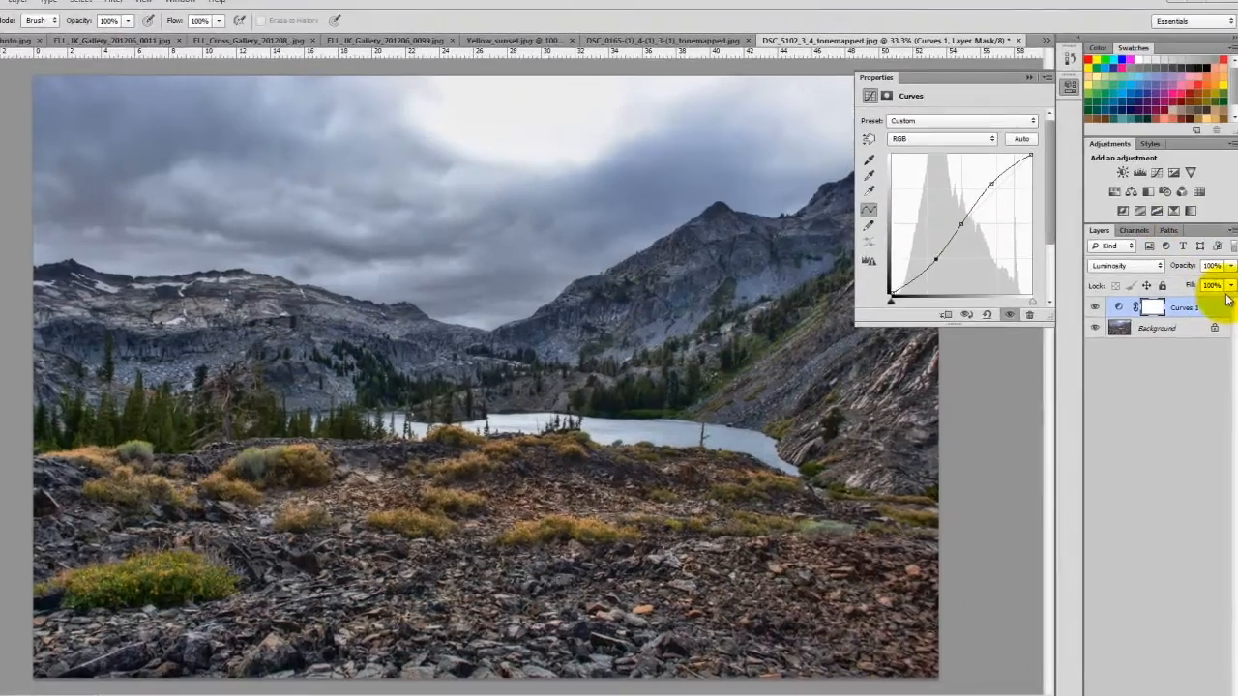
Reduce the Curves layer's opacity to 86% and hide the layer to view the original mountain lake photo
left_click(1230, 266)
left_click(1230, 266)
left_click(1230, 266)
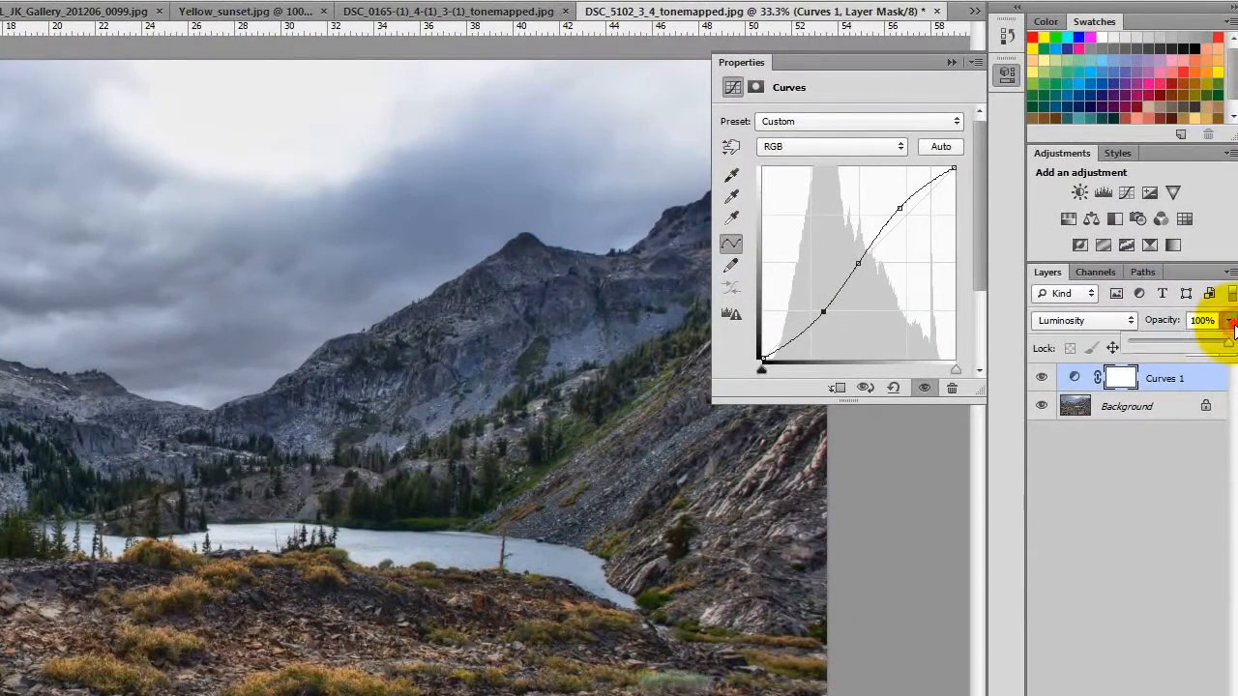
left_click_drag(1228, 344, 1215, 359)
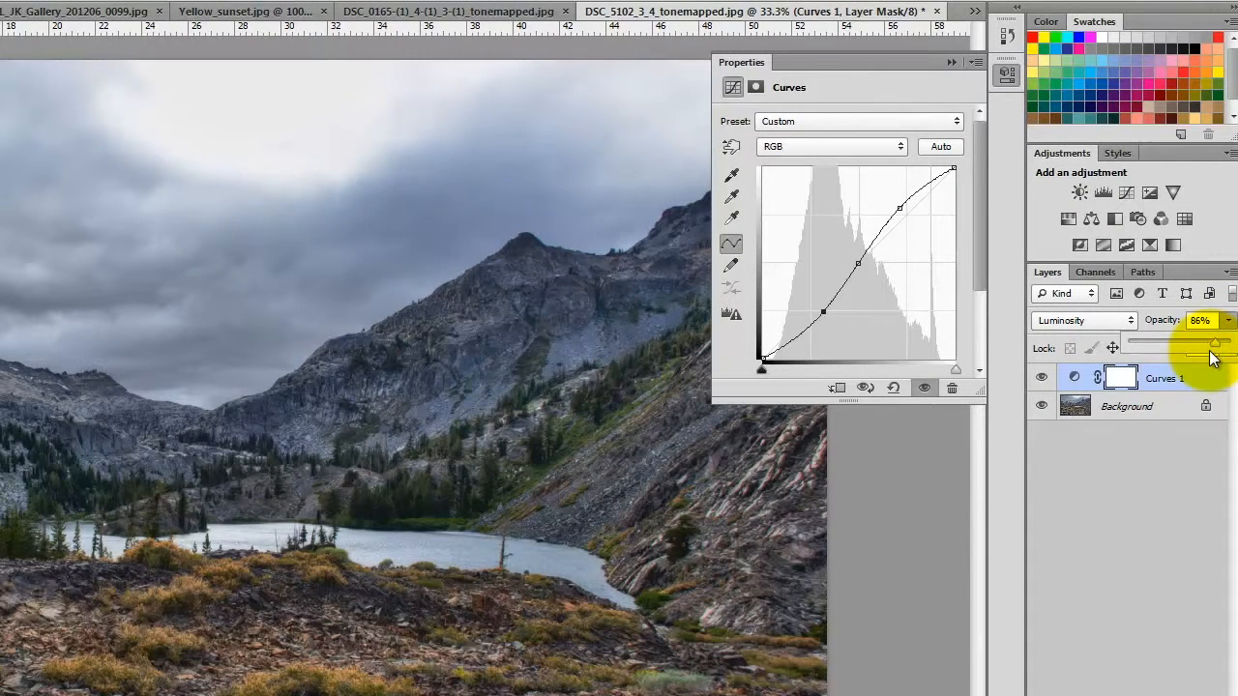
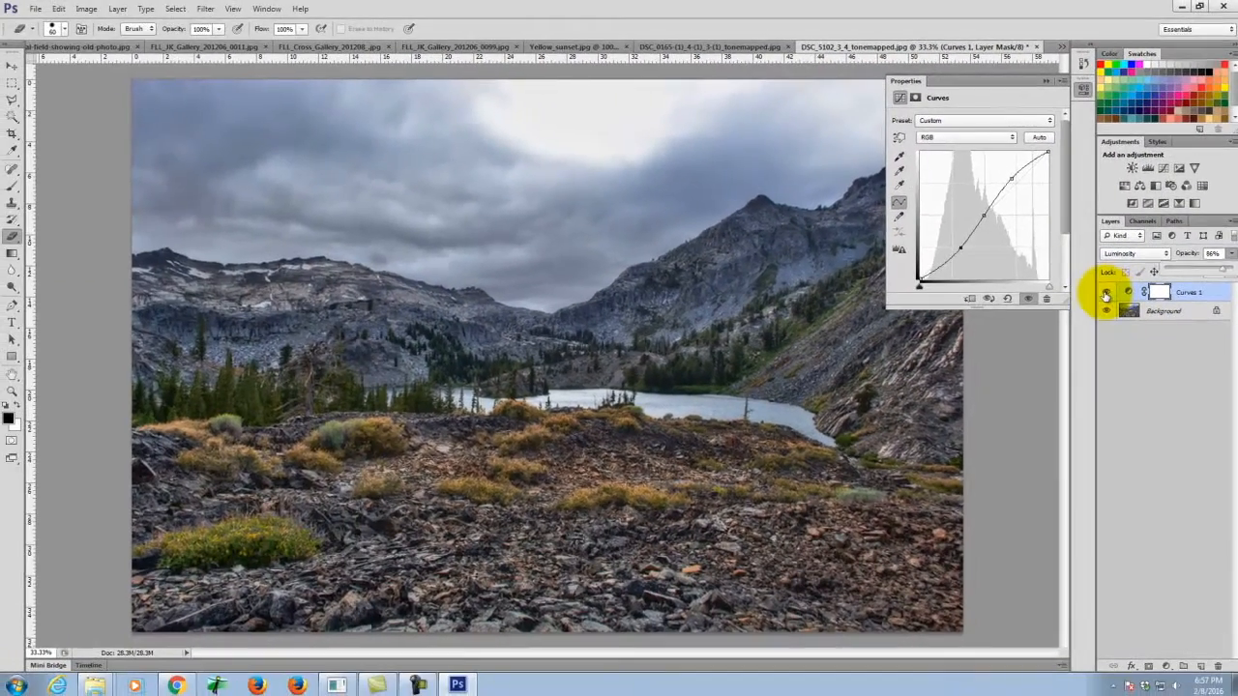
left_click(1041, 378)
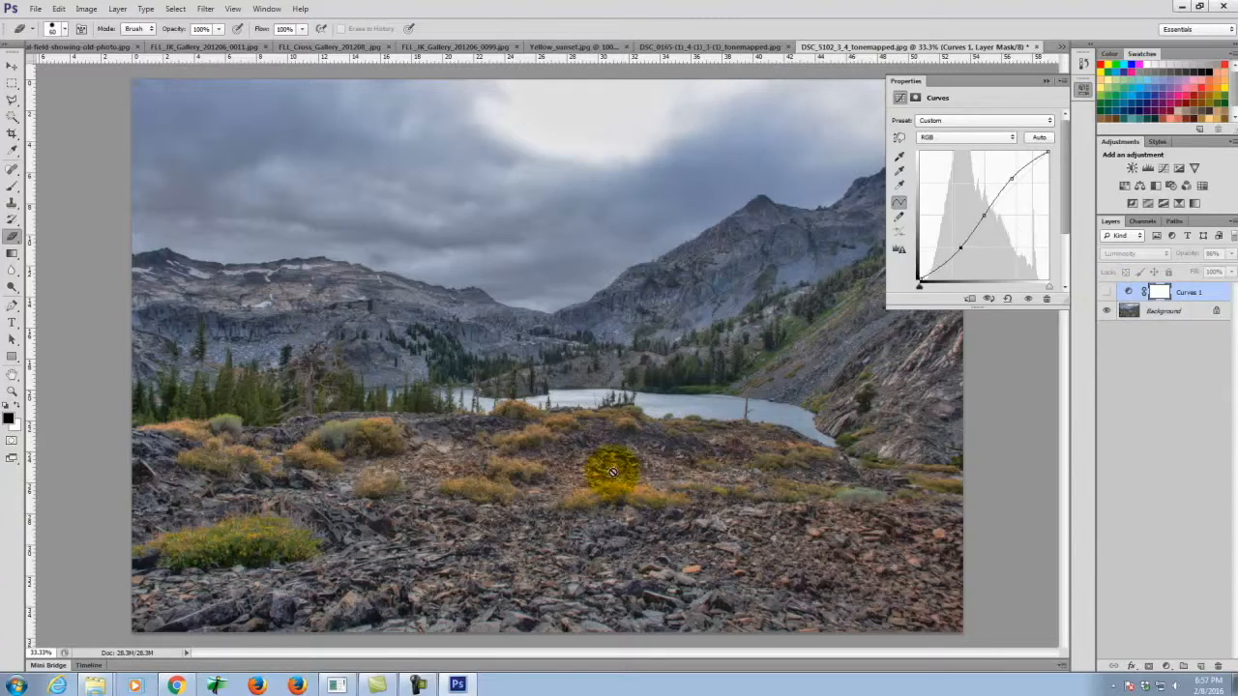
Switch to Chrome and go back through the image searches to the Creative Commons search page
left_click(177, 685)
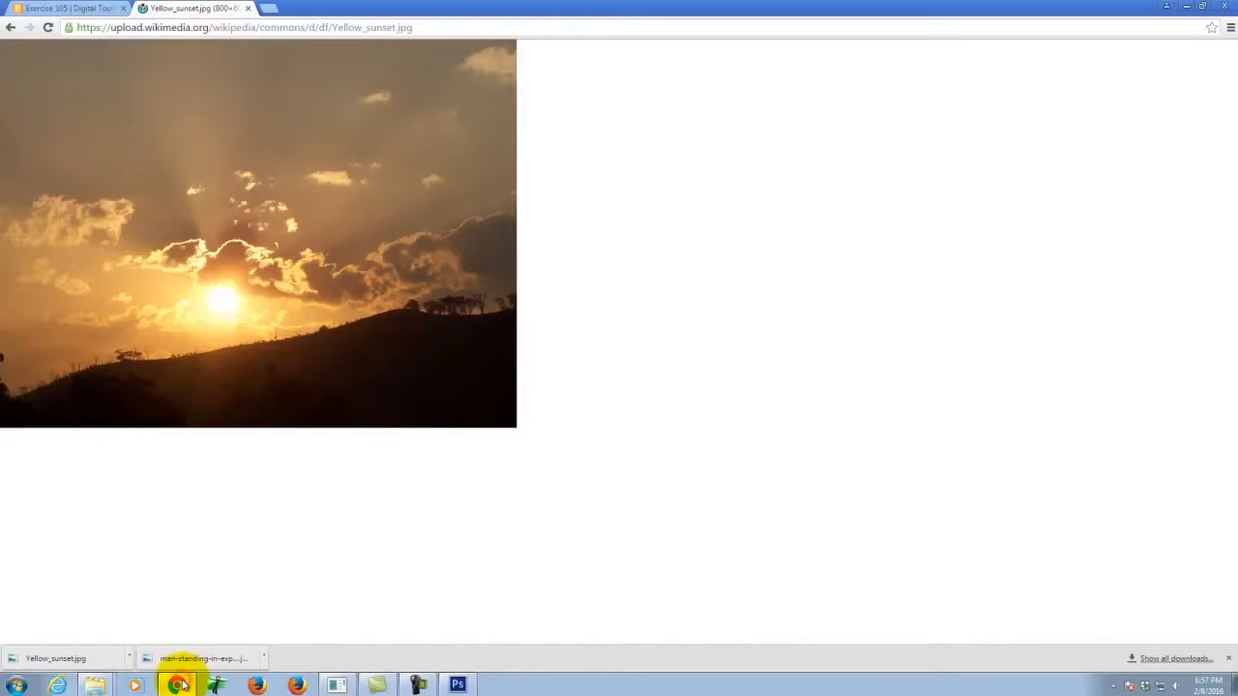
left_click(8, 29)
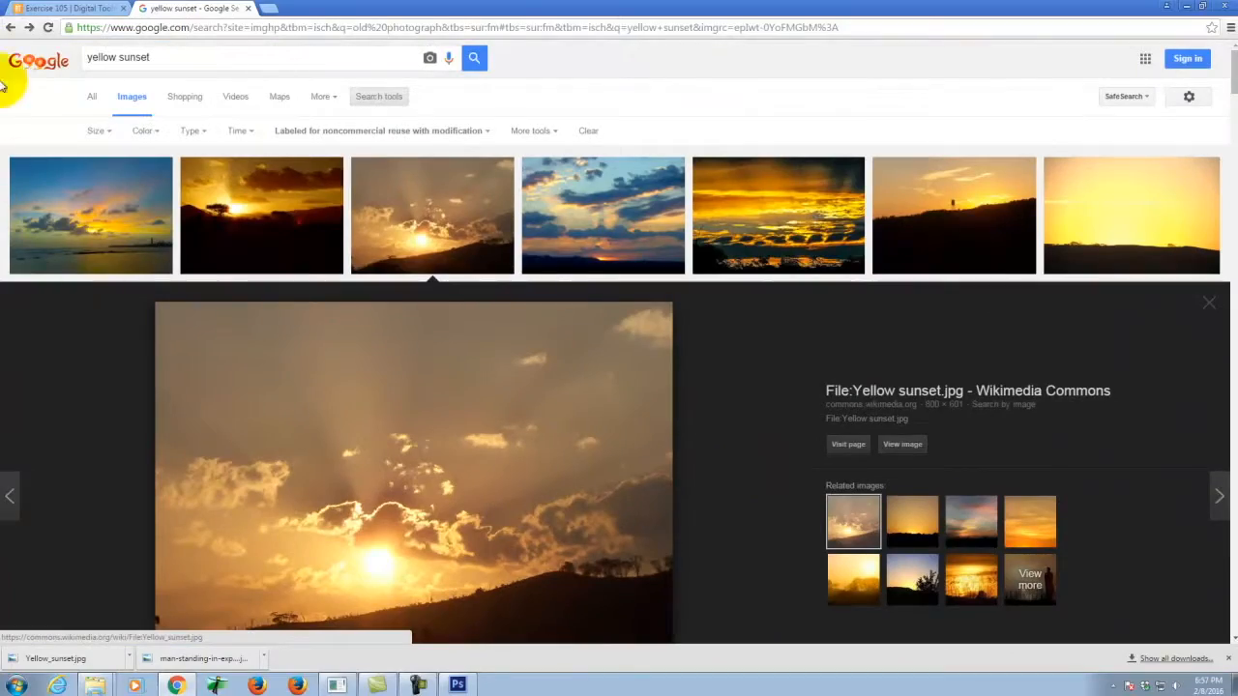
left_click(9, 28)
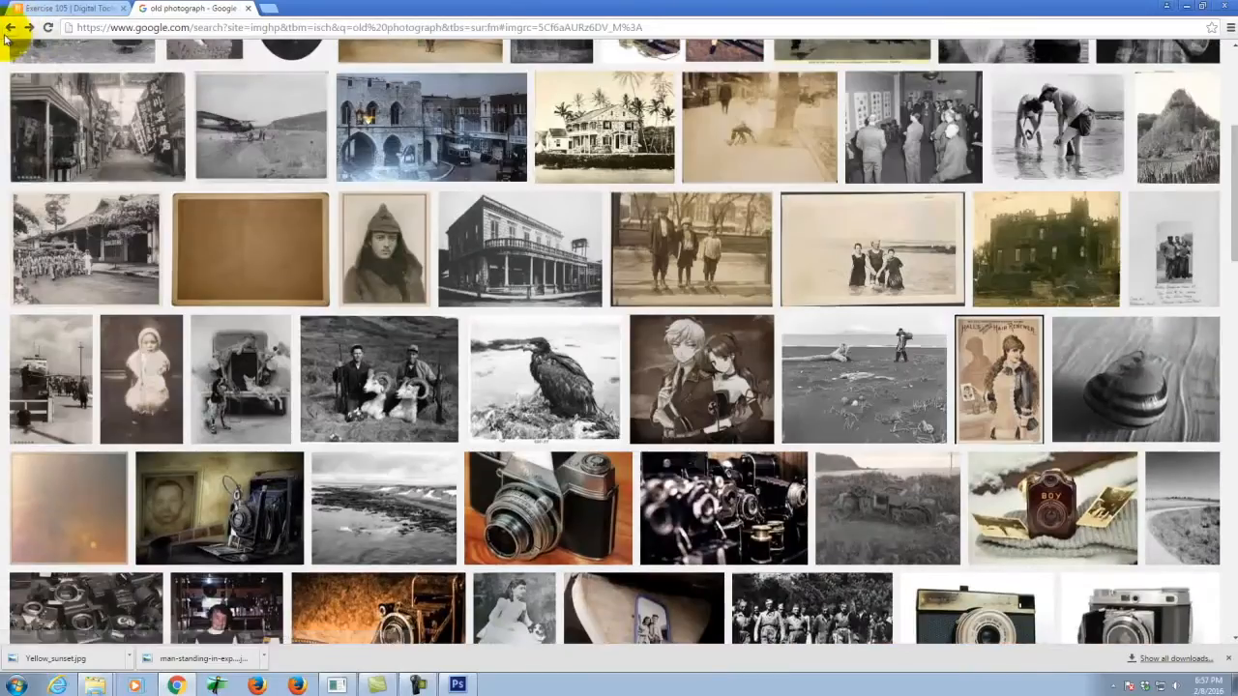
left_click(8, 29)
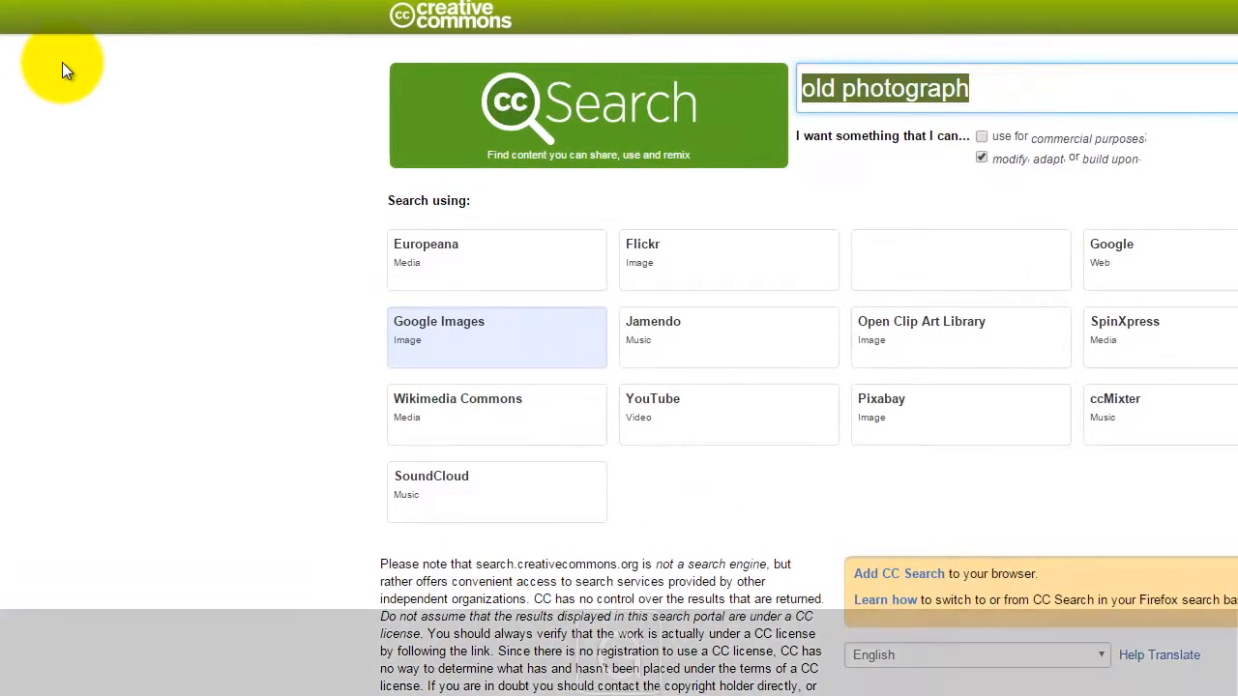
Search Creative Commons for "grunge texture" using Google Images and browse the results for a suitable texture
type("grunge textures")
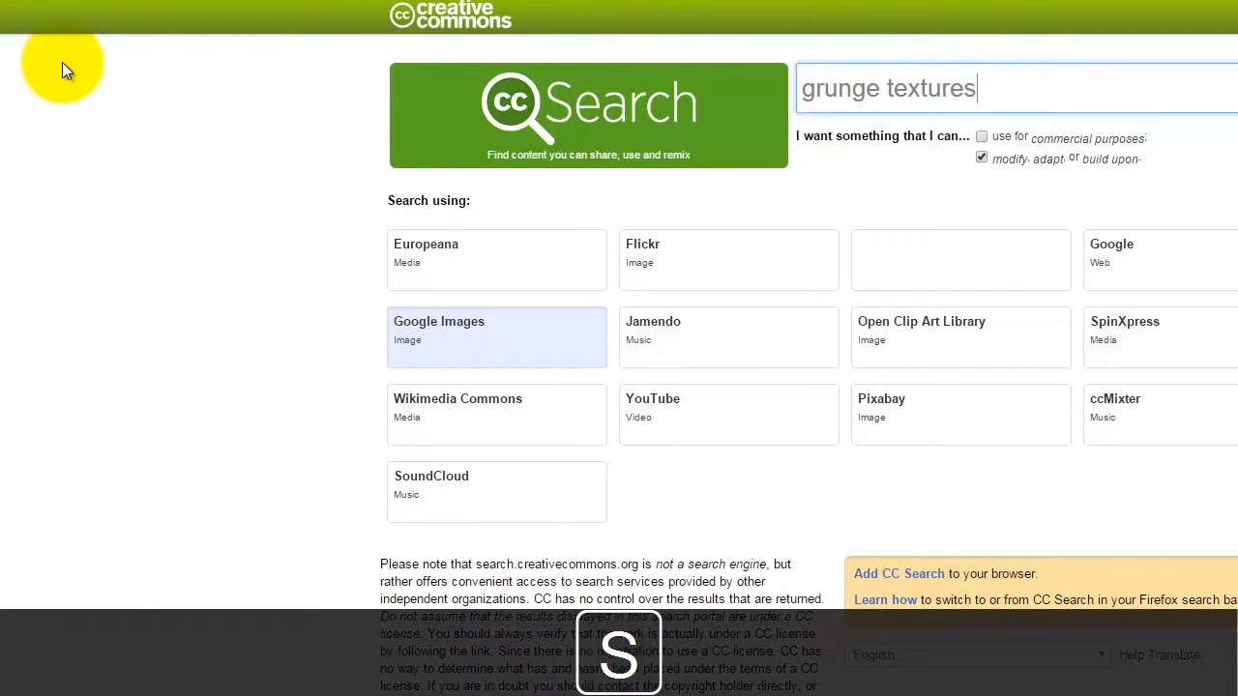
key("BackSpace")
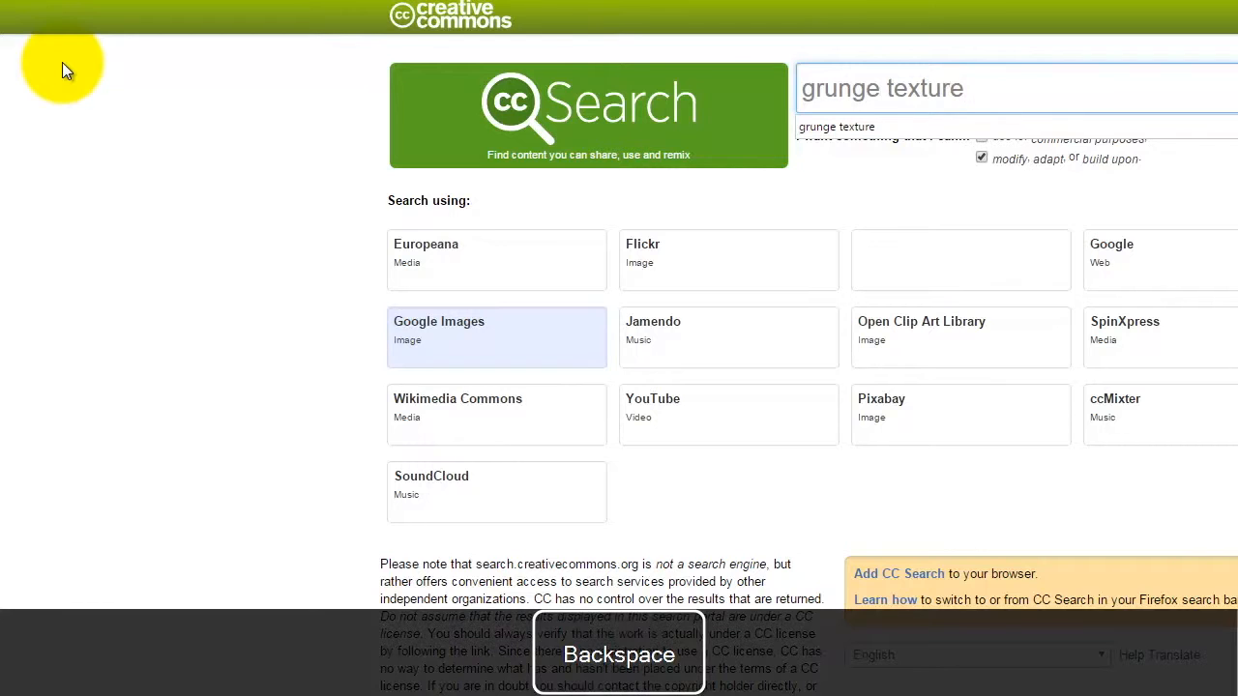
left_click(491, 338)
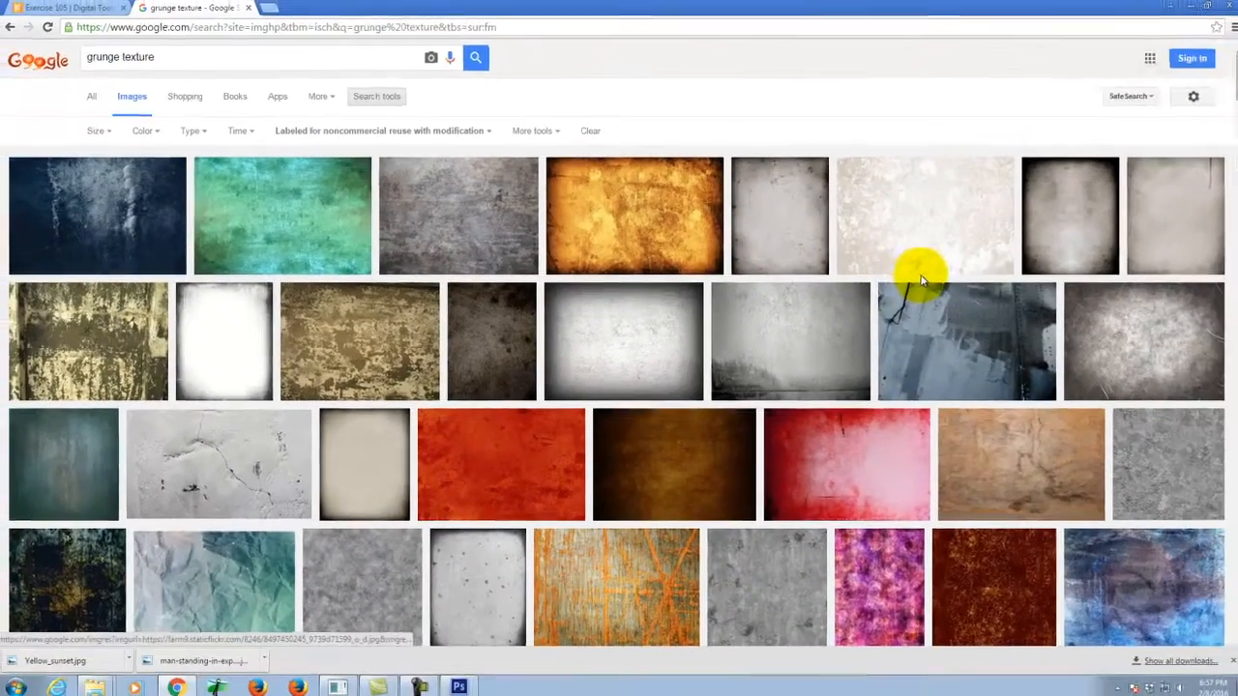
scroll(921, 281, "down", 1)
scroll(921, 290, "up", 1)
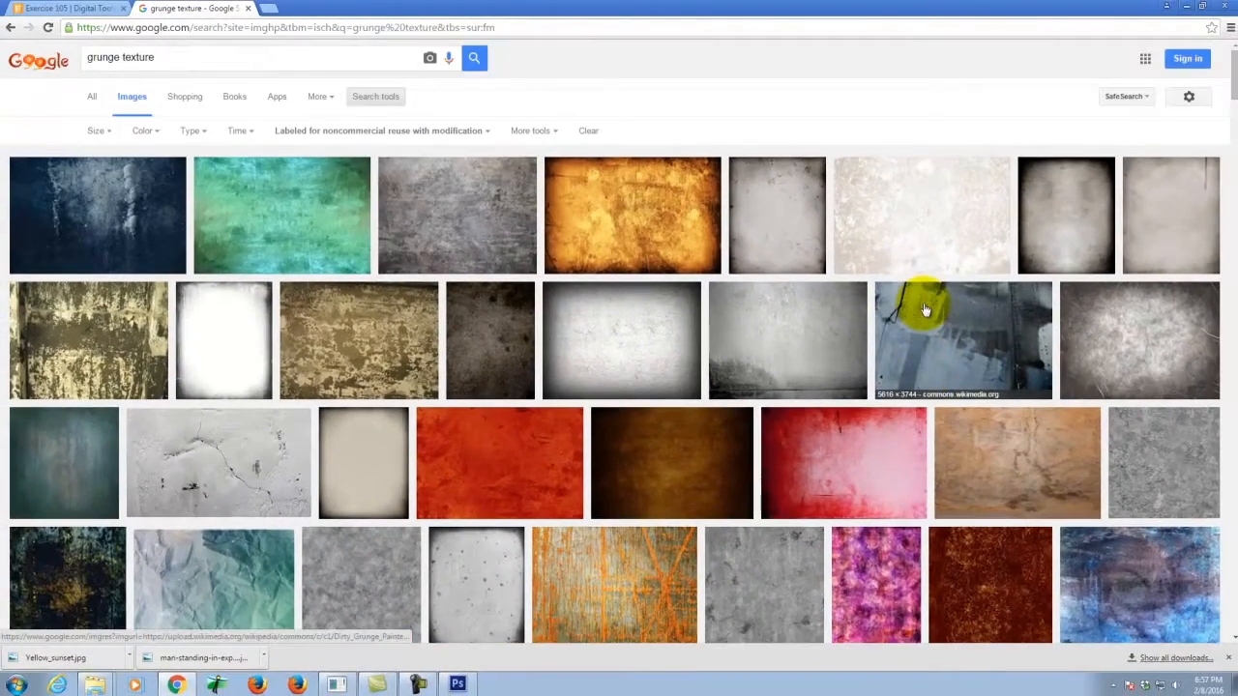
scroll(477, 226, "down", 1)
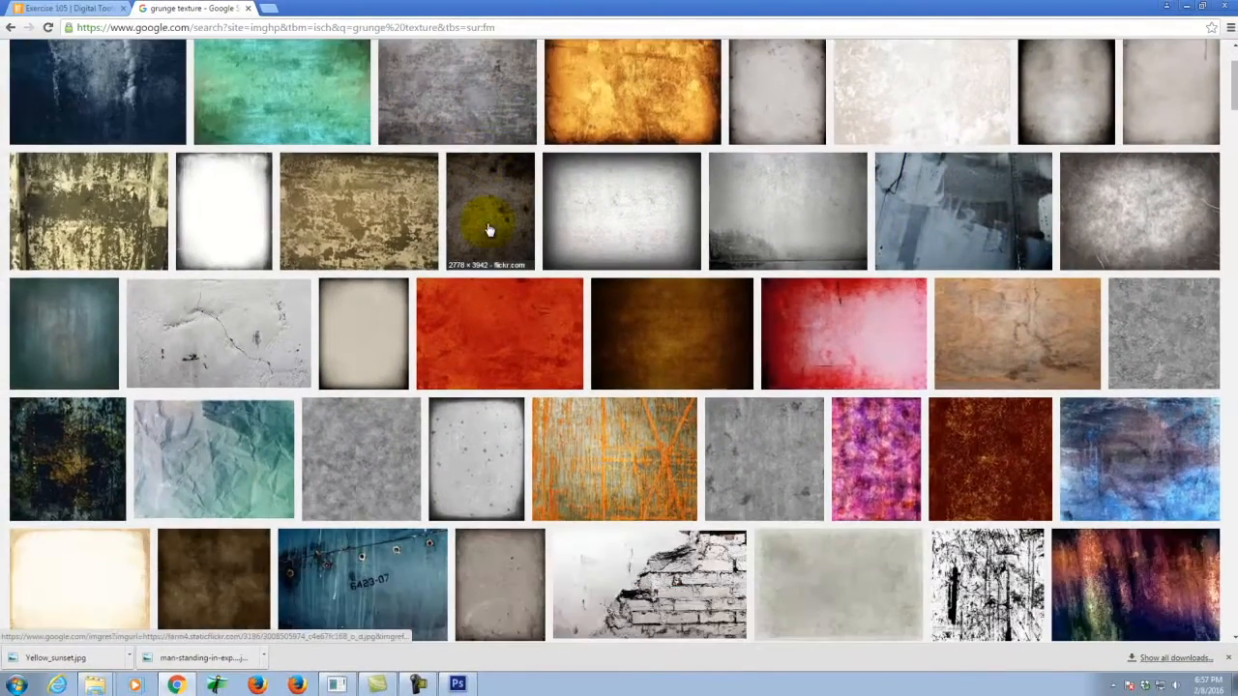
scroll(382, 348, "down", 1)
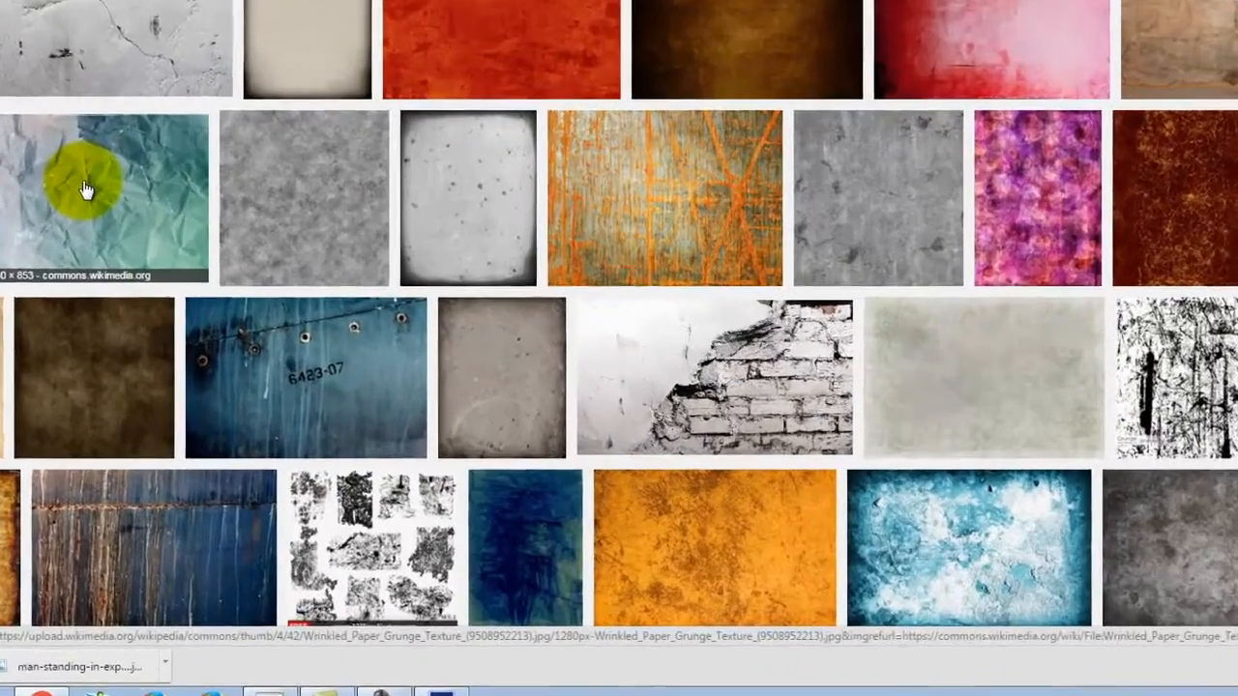
Open the teal wrinkled paper grunge texture at full size and save it as a JPEG alongside Yellow_sunset under its suggested name
left_click(206, 327)
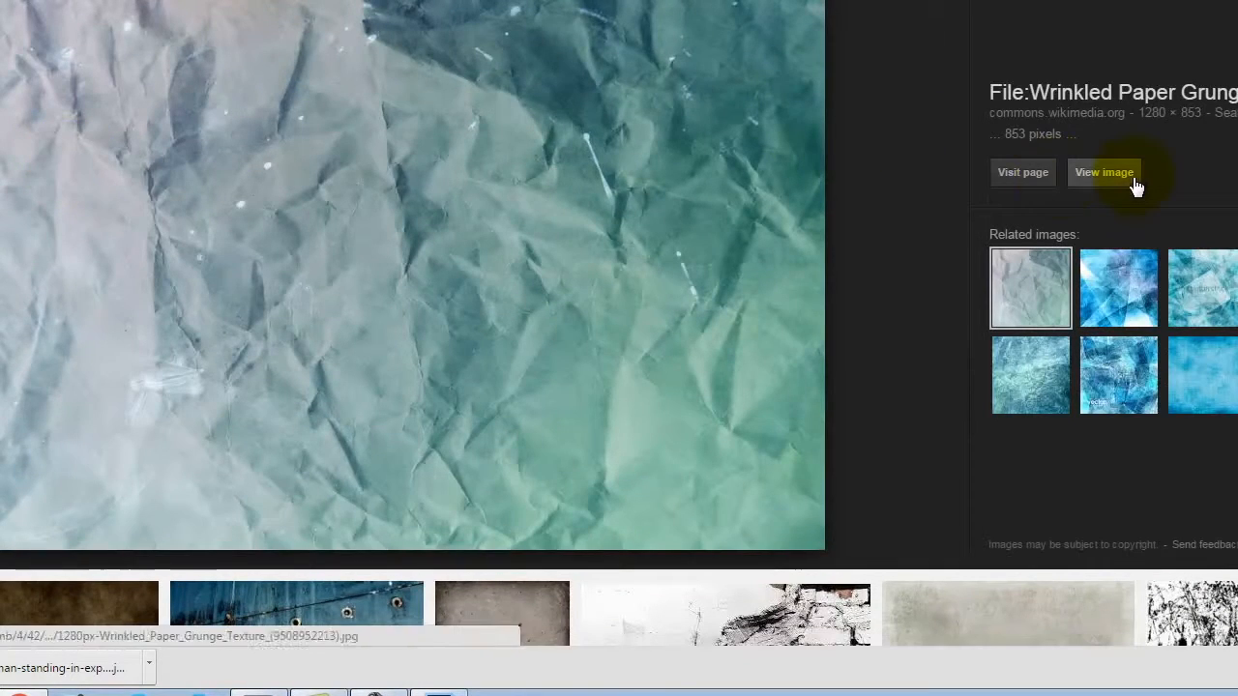
left_click(1127, 177)
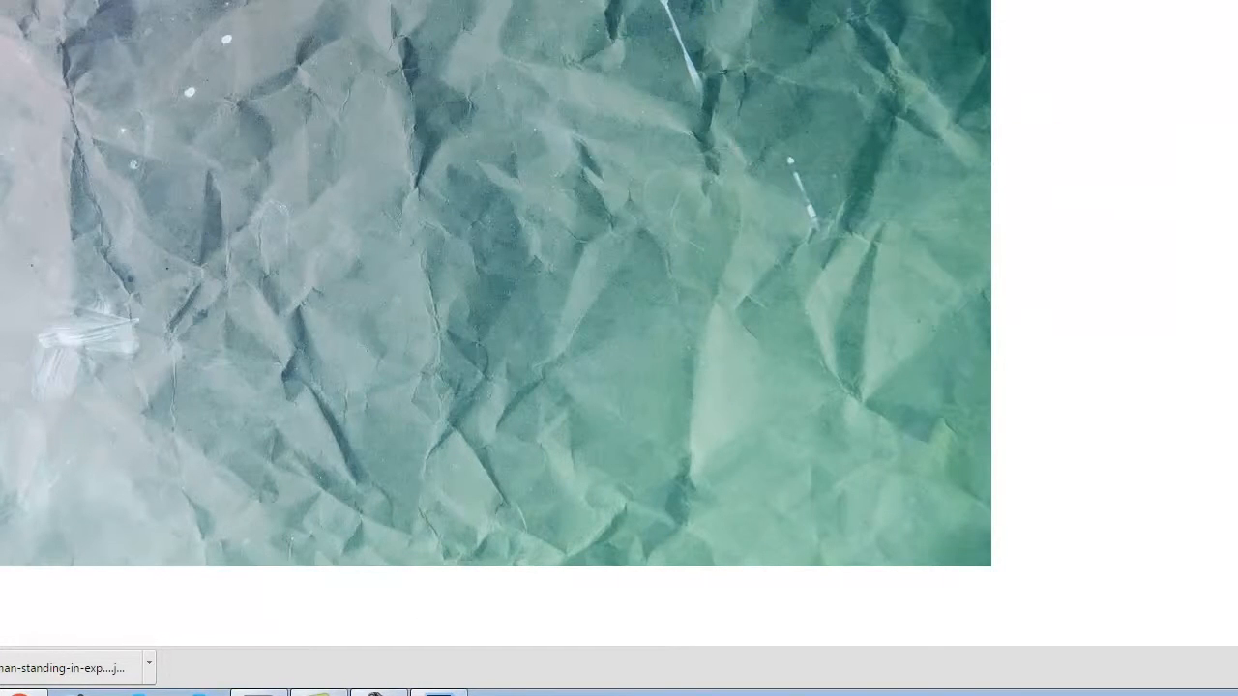
right_click(443, 243)
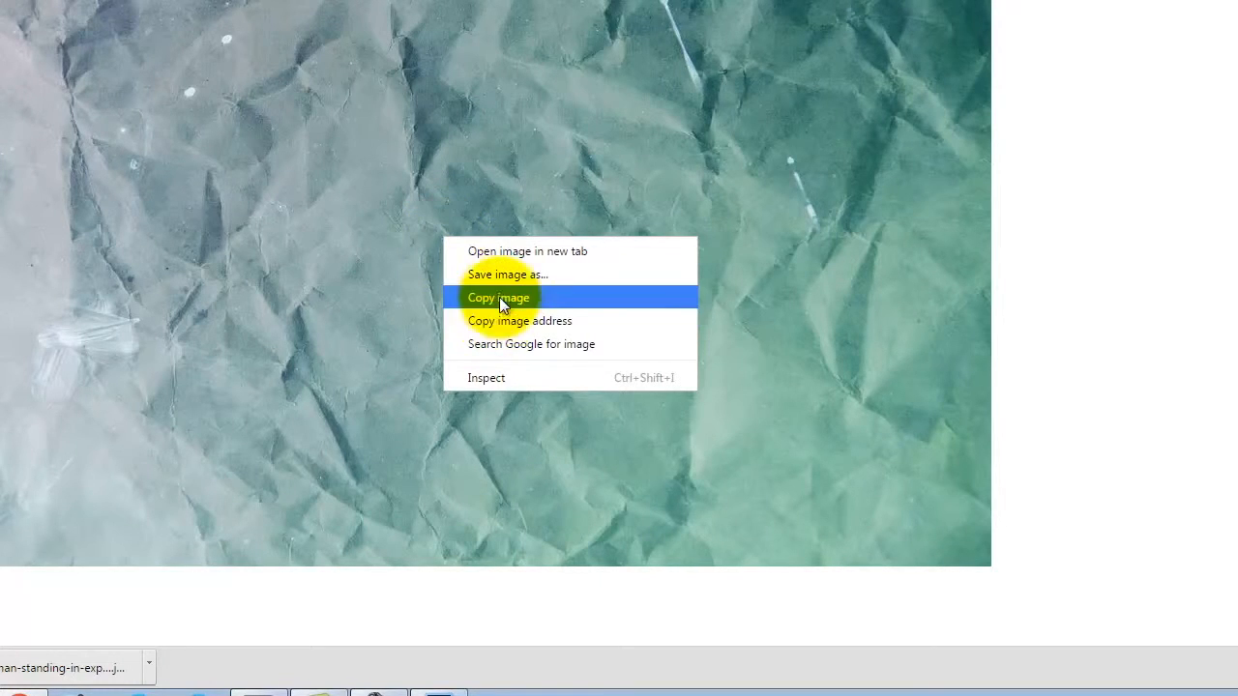
left_click(498, 271)
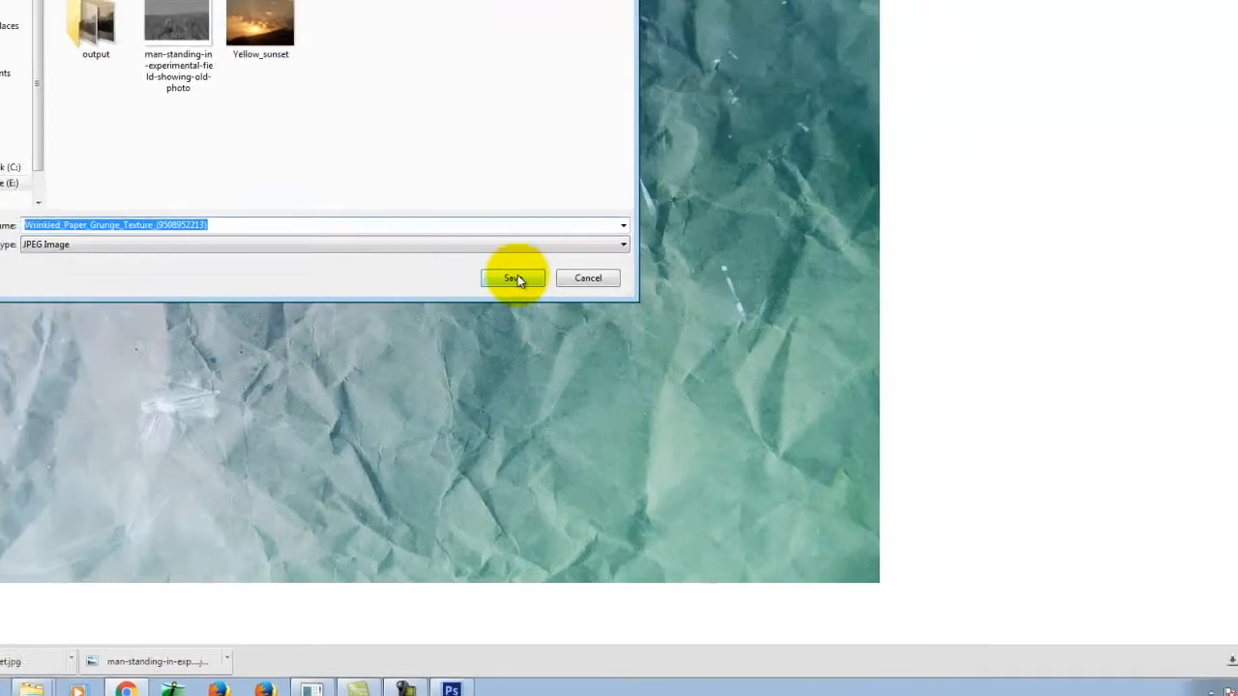
left_click(516, 278)
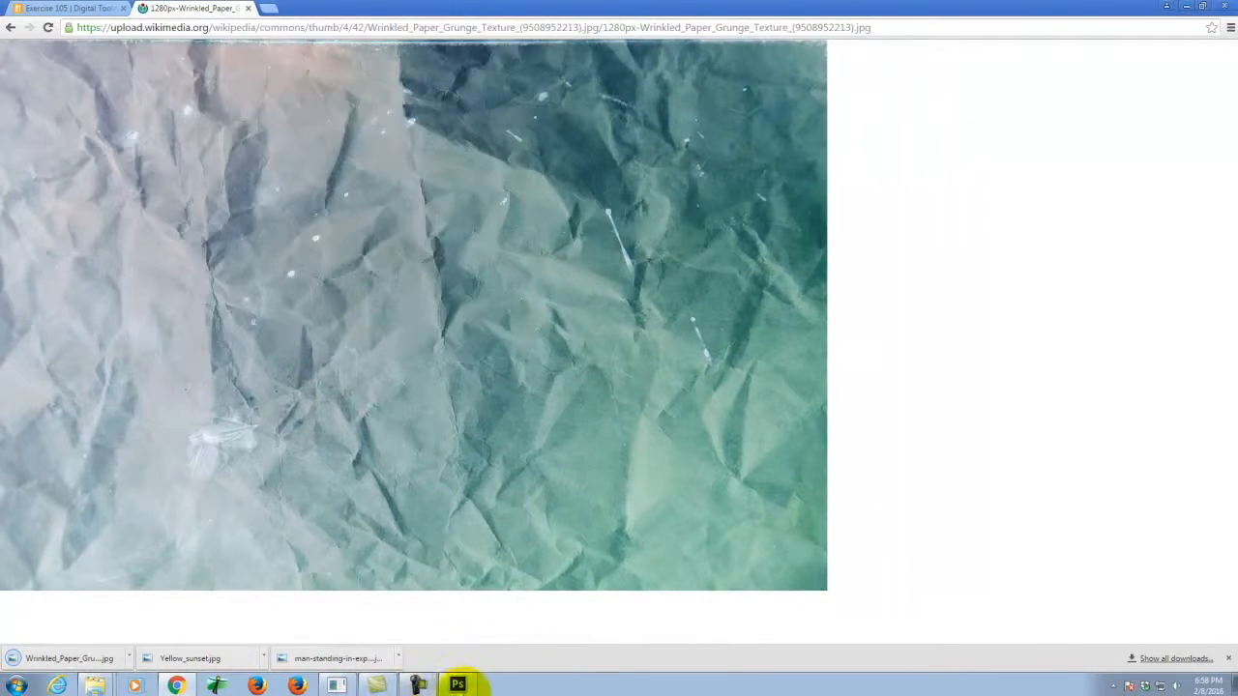
Switch to Photoshop and place the Wrinkled_Paper_Grunge_Texture file from the S2016e folder into the mountain lake photo
left_click(458, 685)
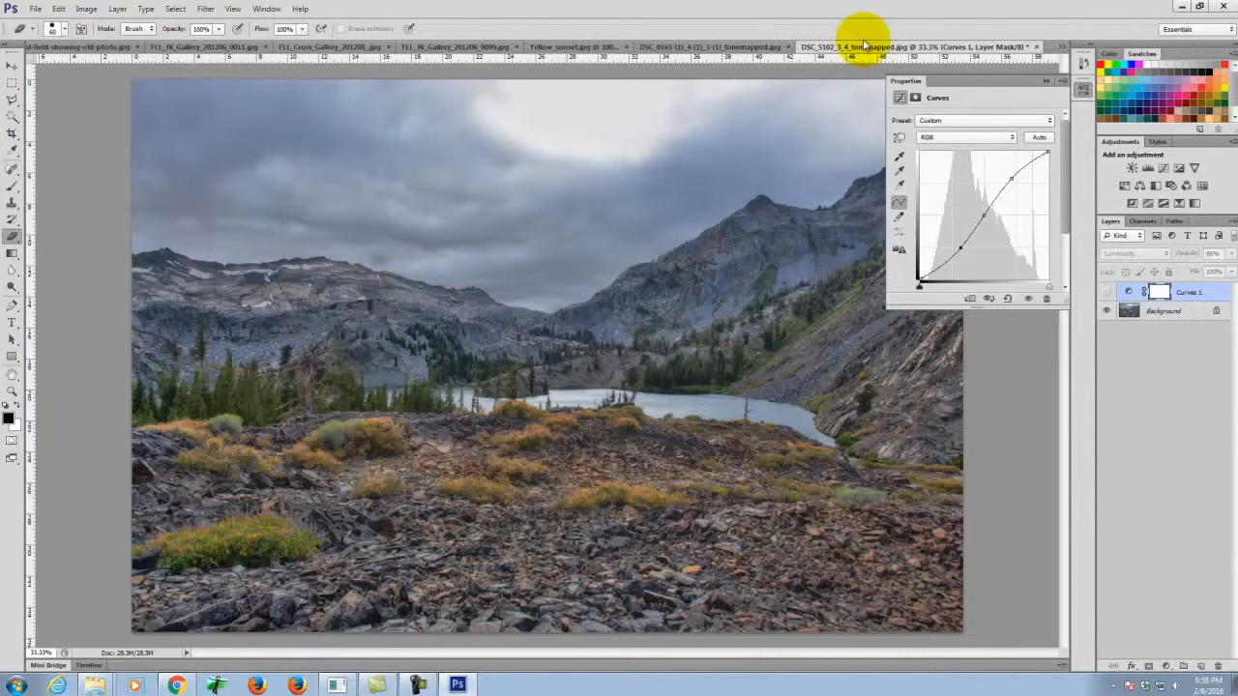
left_click(1043, 82)
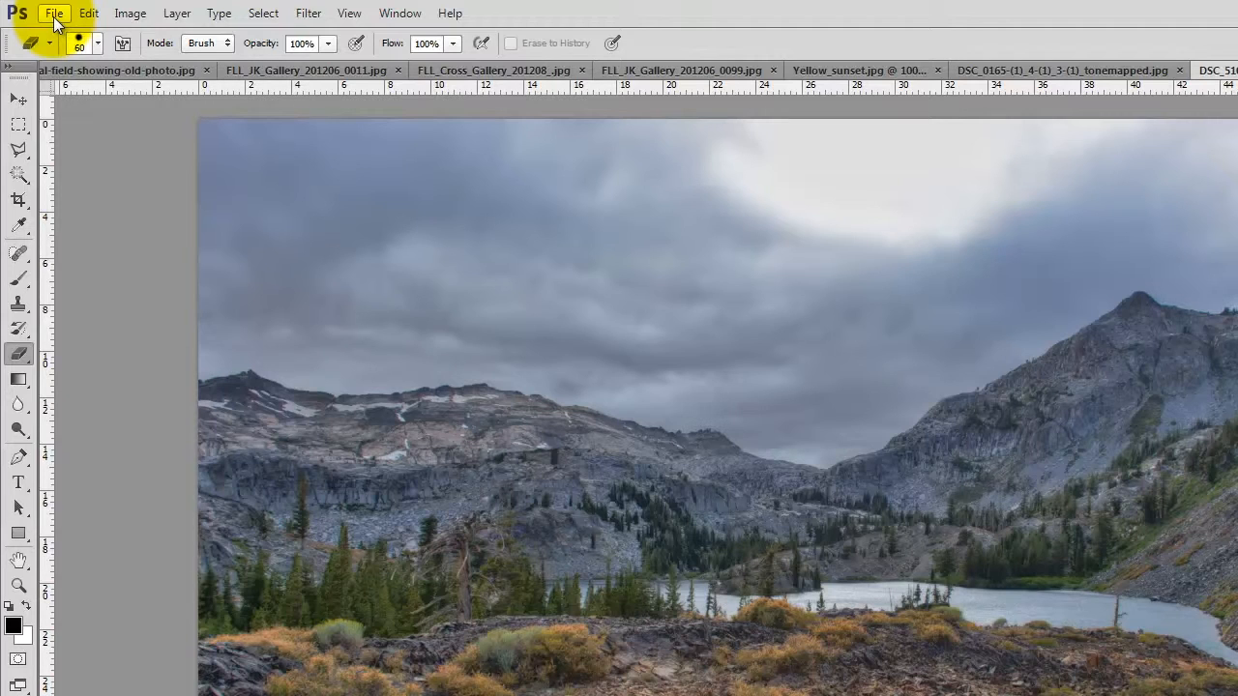
left_click(50, 13)
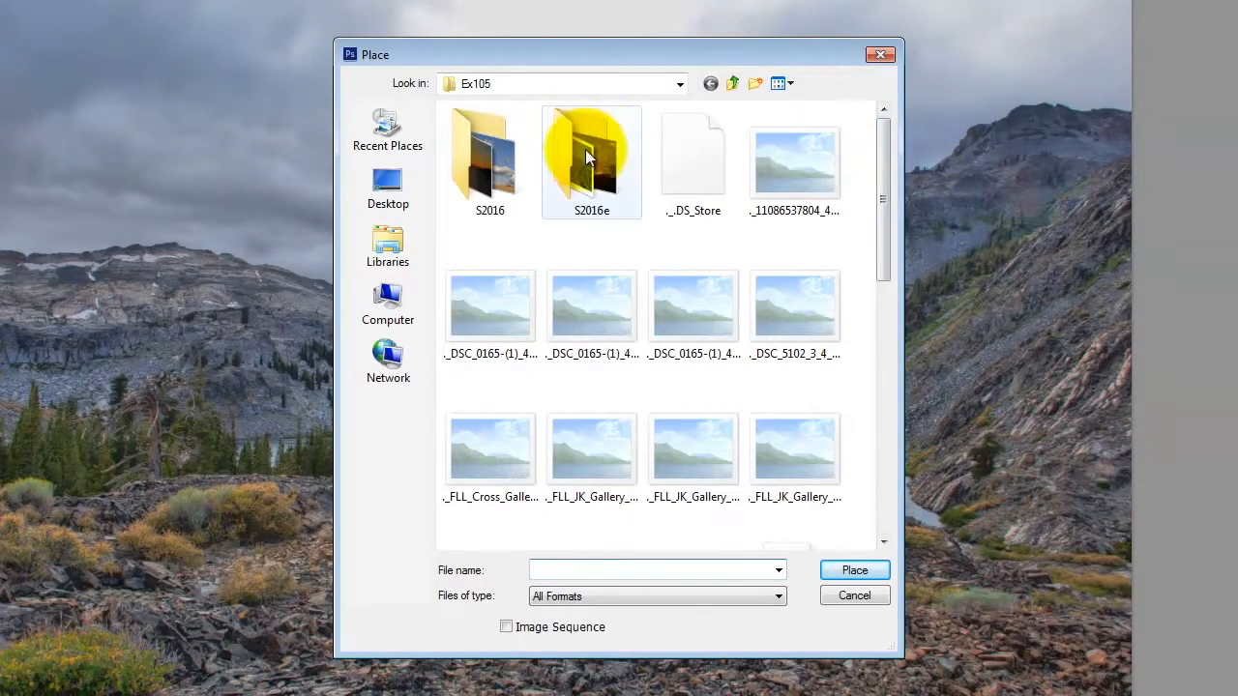
double_click(585, 158)
left_click(699, 169)
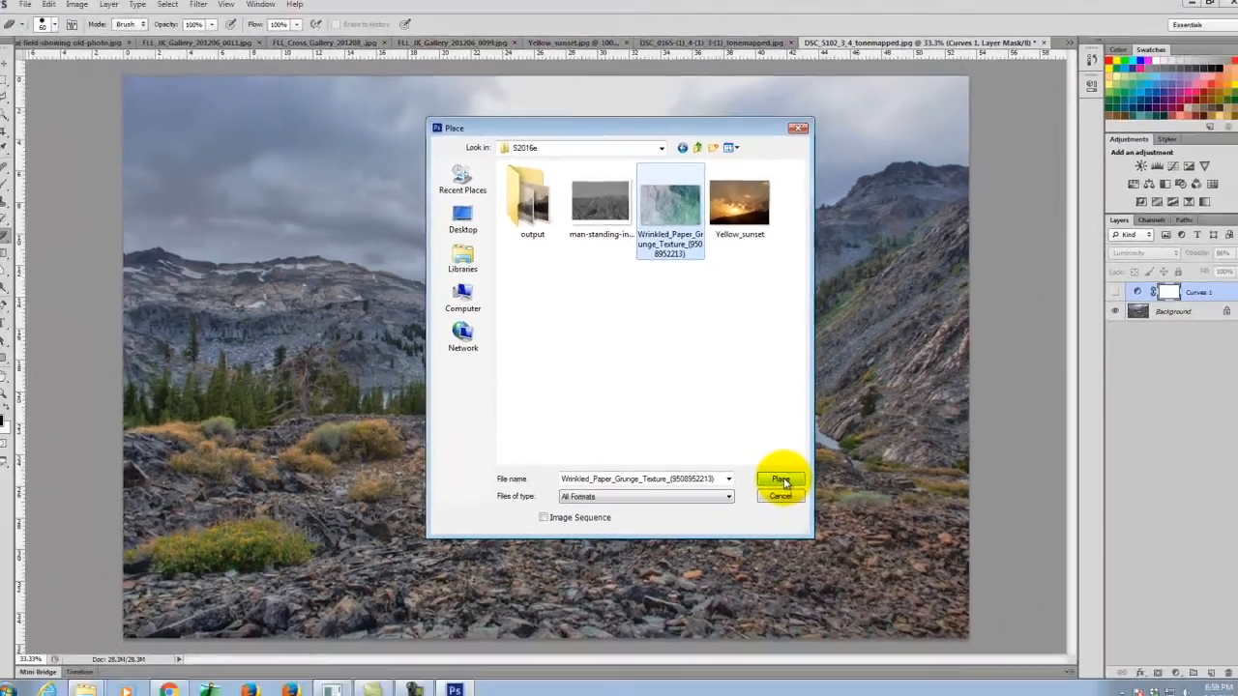
left_click(780, 481)
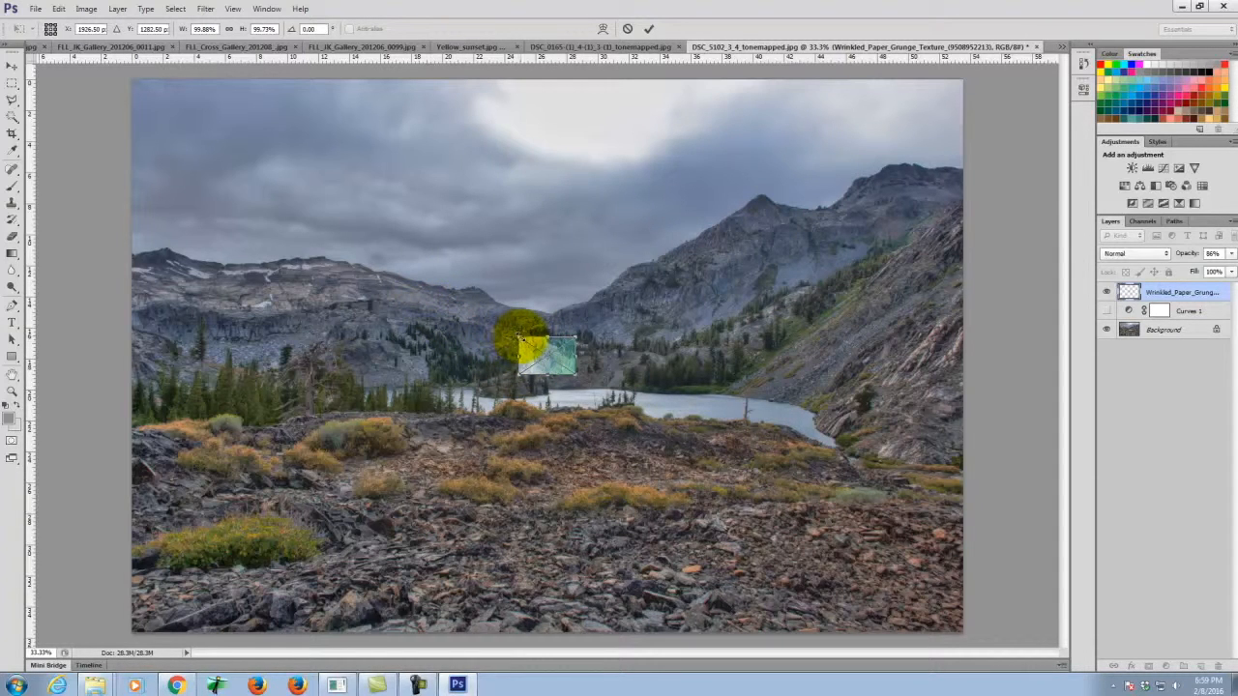
Scale the placed wrinkled paper texture to cover the entire mountain lake photo and commit the transform
left_click_drag(518, 339, 96, 120)
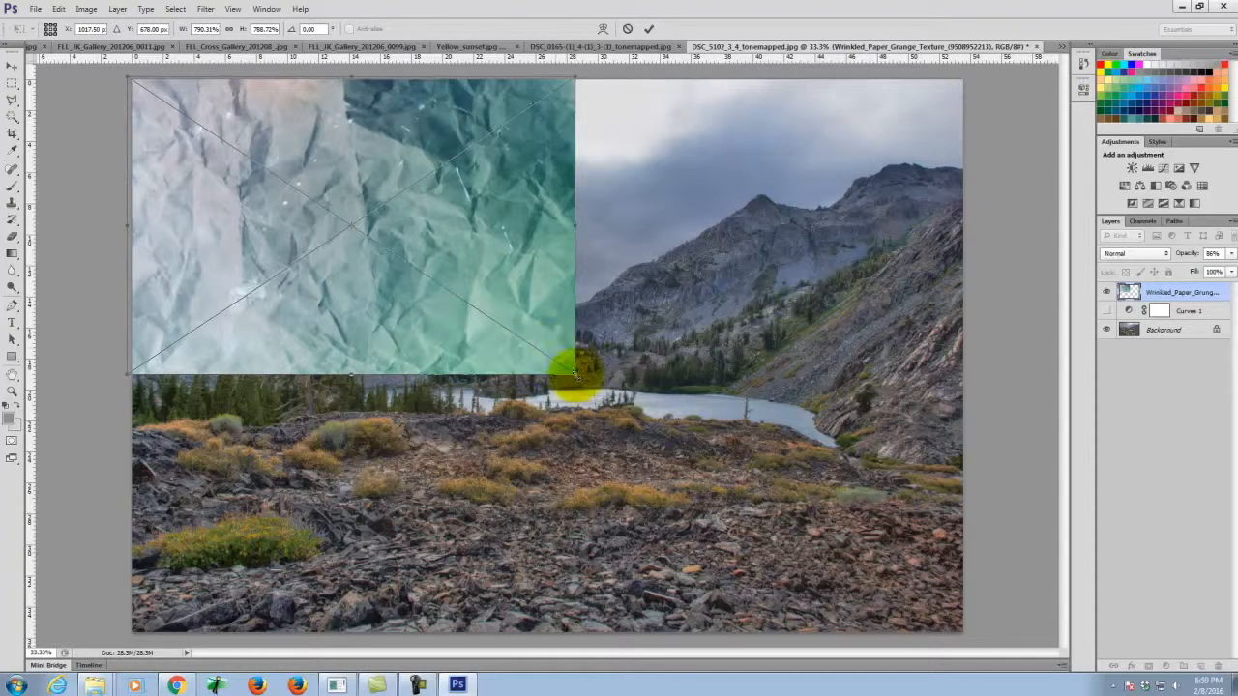
left_click_drag(574, 372, 947, 666)
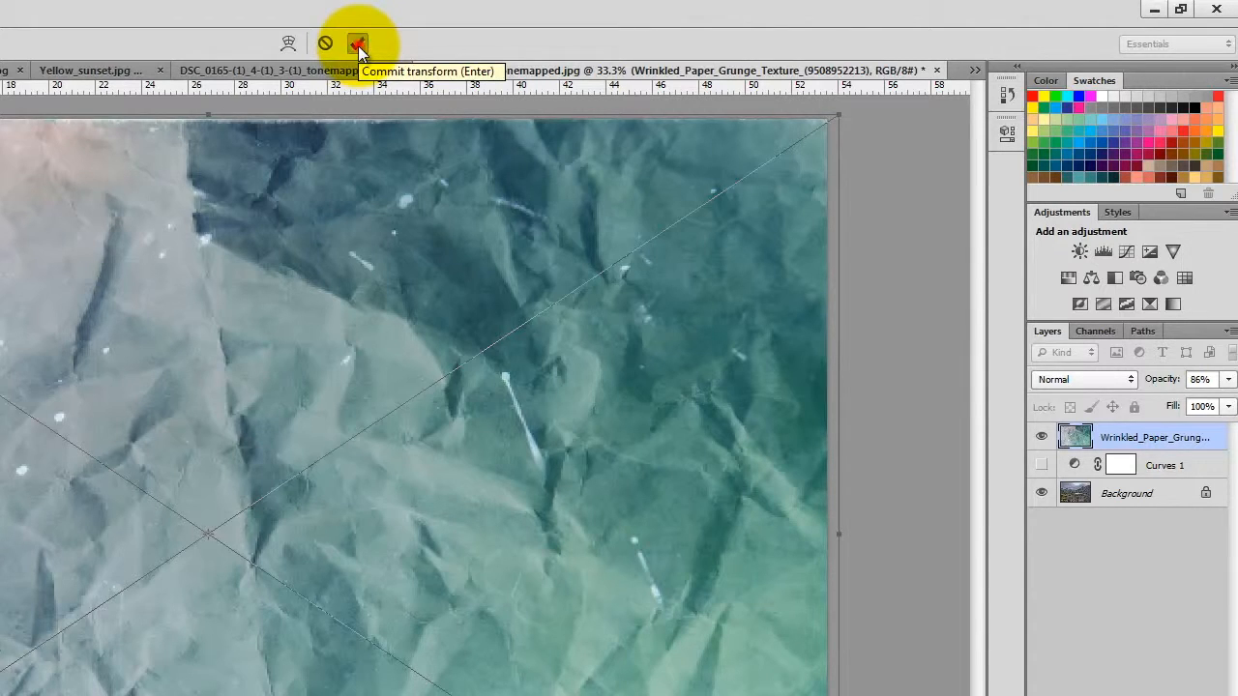
left_click(358, 44)
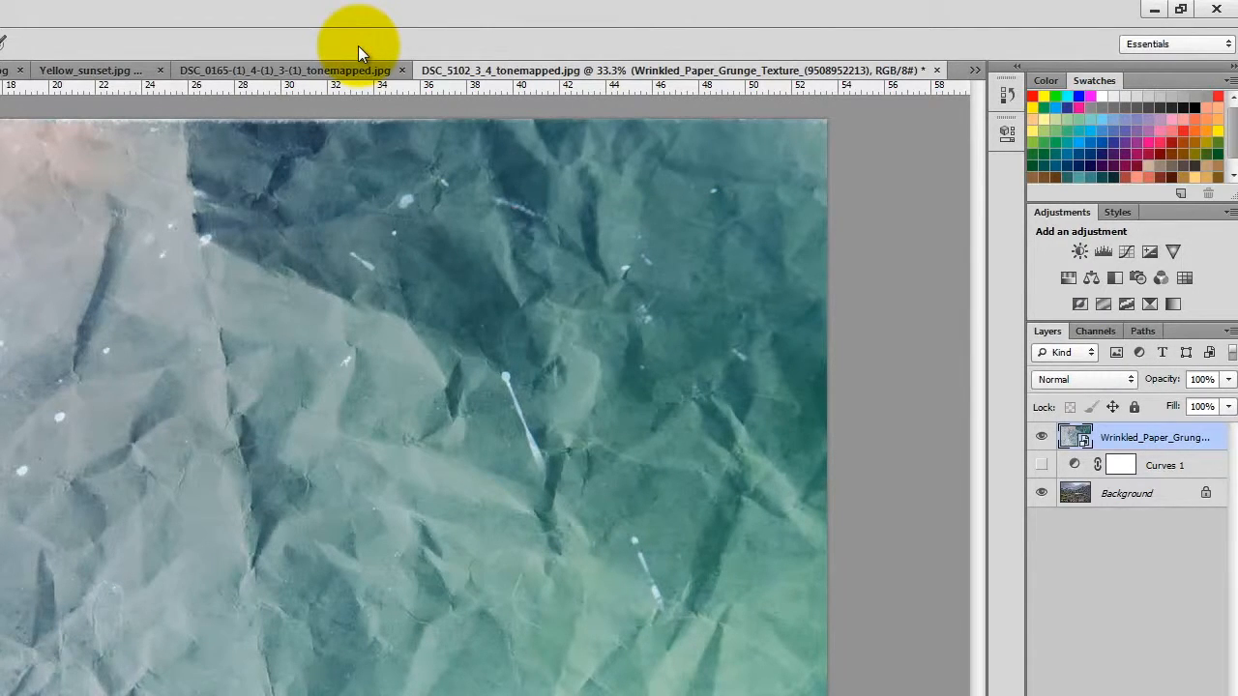
left_click(1041, 463)
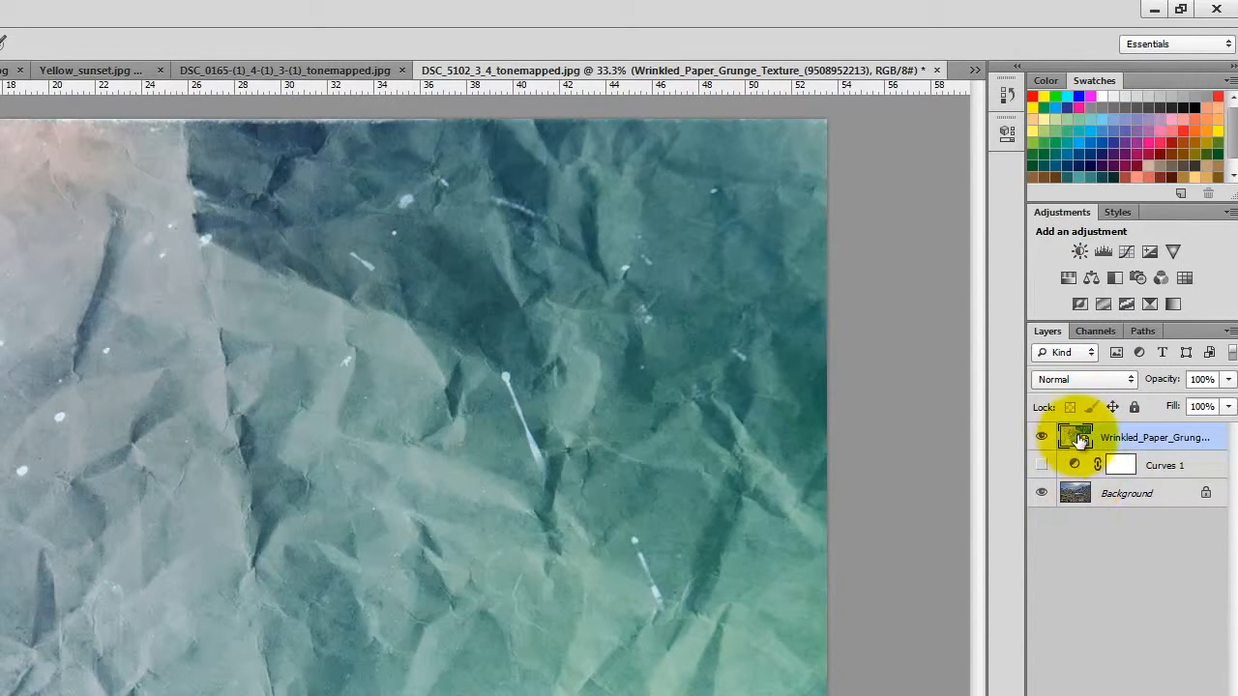
Try the wrinkled paper texture layer in Multiply blending mode at 57% opacity
left_click(1080, 377)
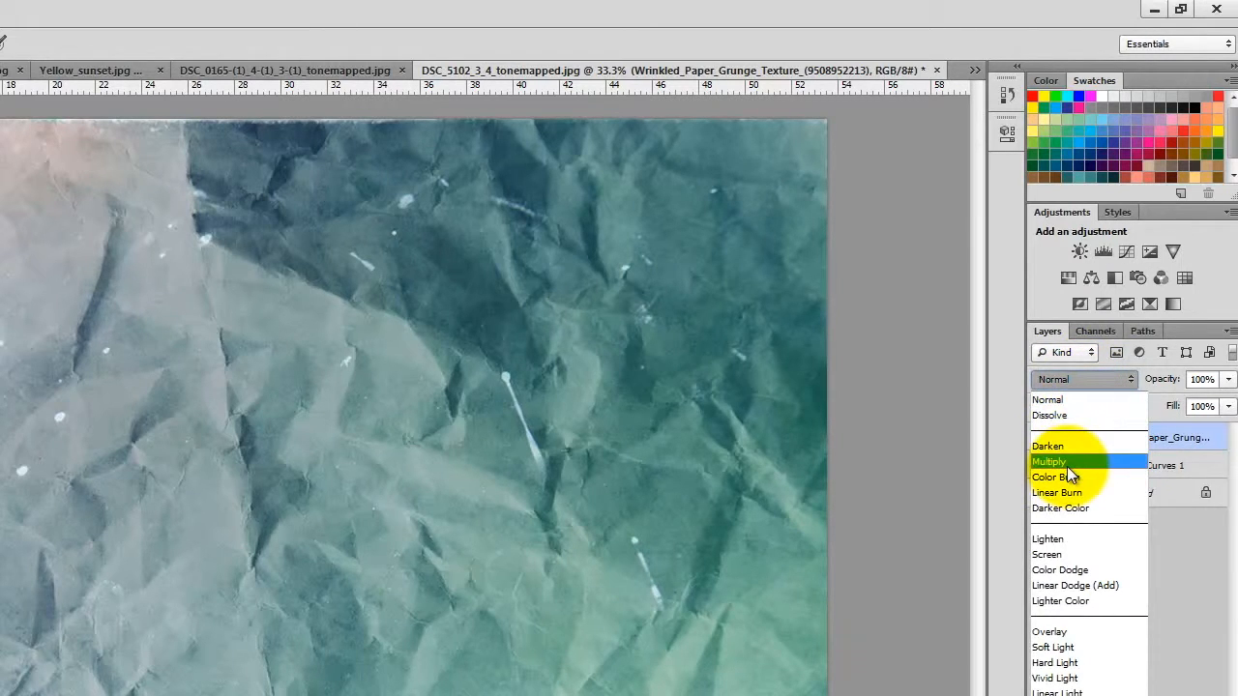
left_click(1068, 464)
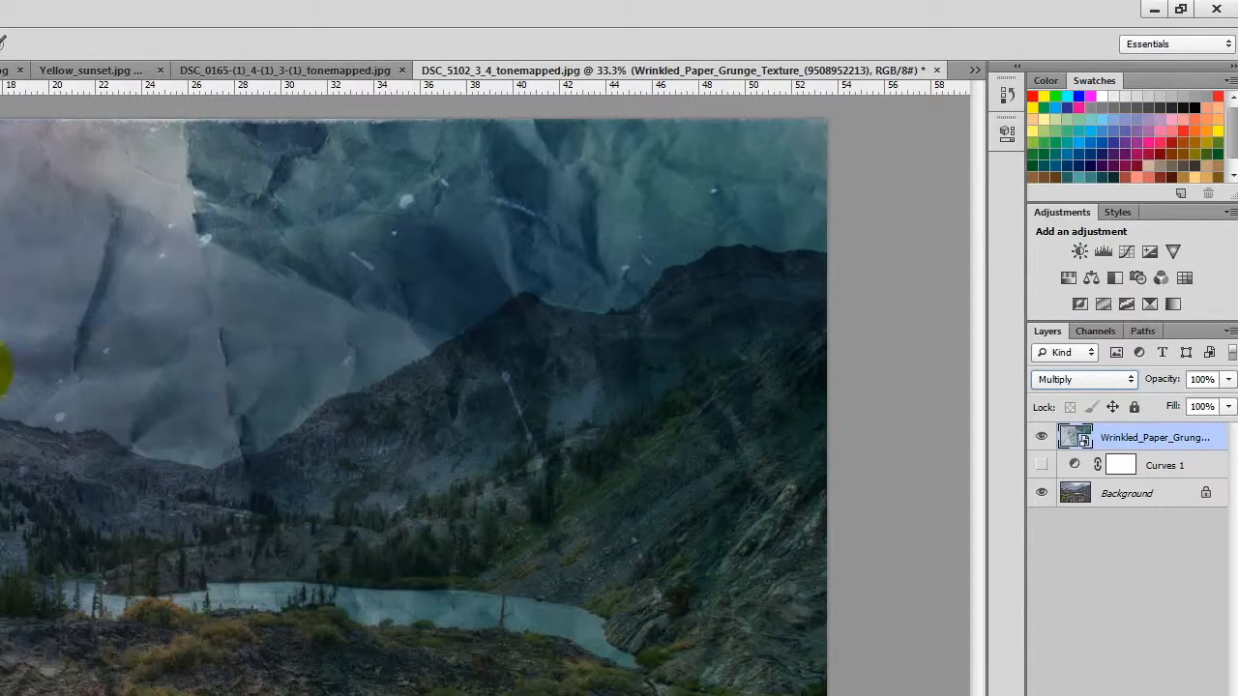
left_click(1229, 385)
mouse_move(1199, 402)
left_mouse_down()
mouse_move(1172, 409)
mouse_move(1186, 406)
left_mouse_up()
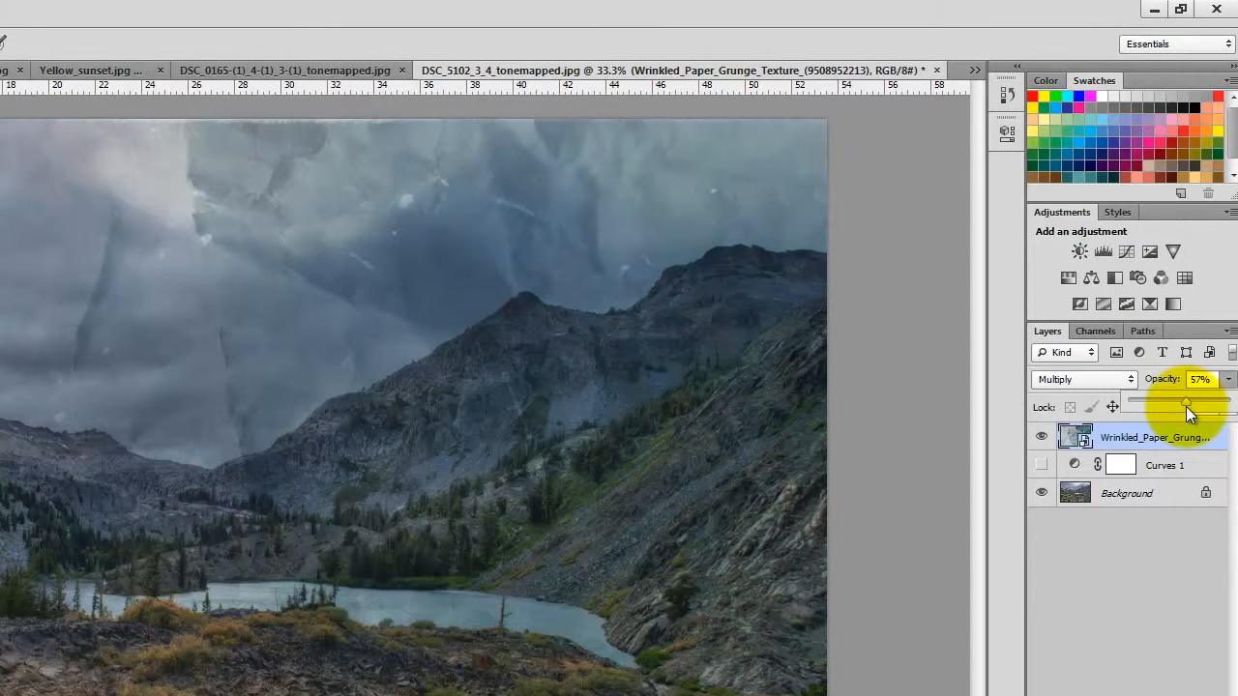
Try the wrinkled paper texture layer in Screen blending mode at 36% opacity
left_click(1075, 378)
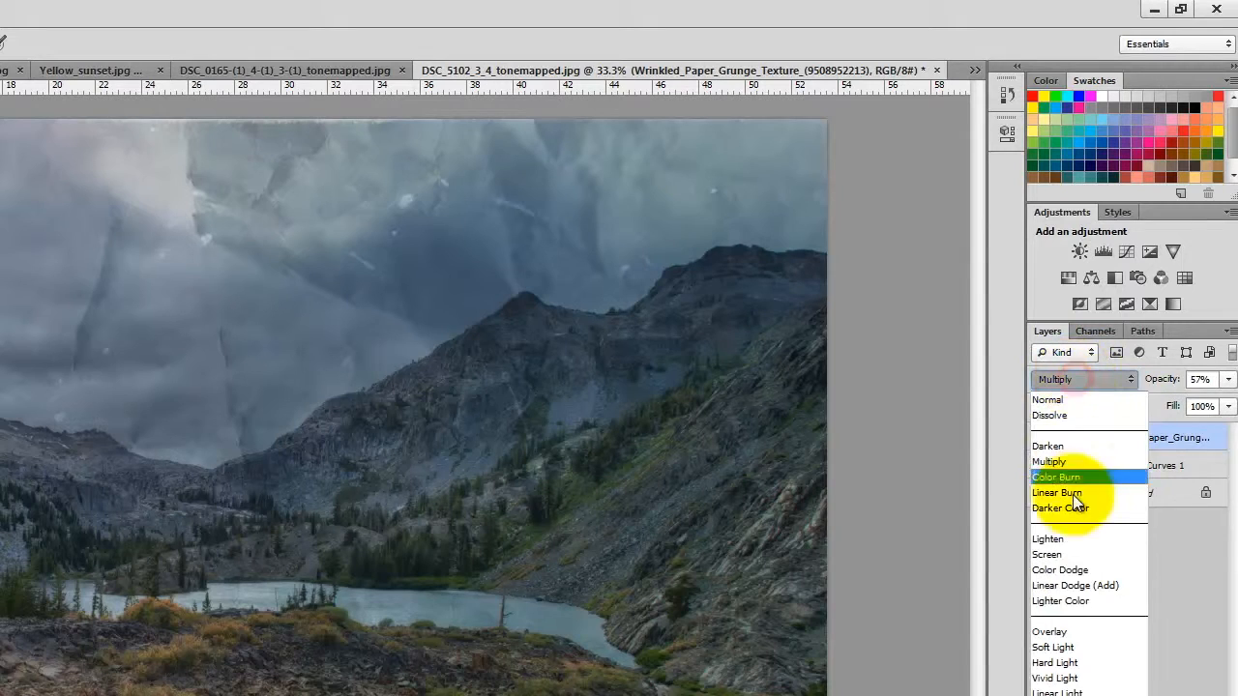
left_click(1071, 555)
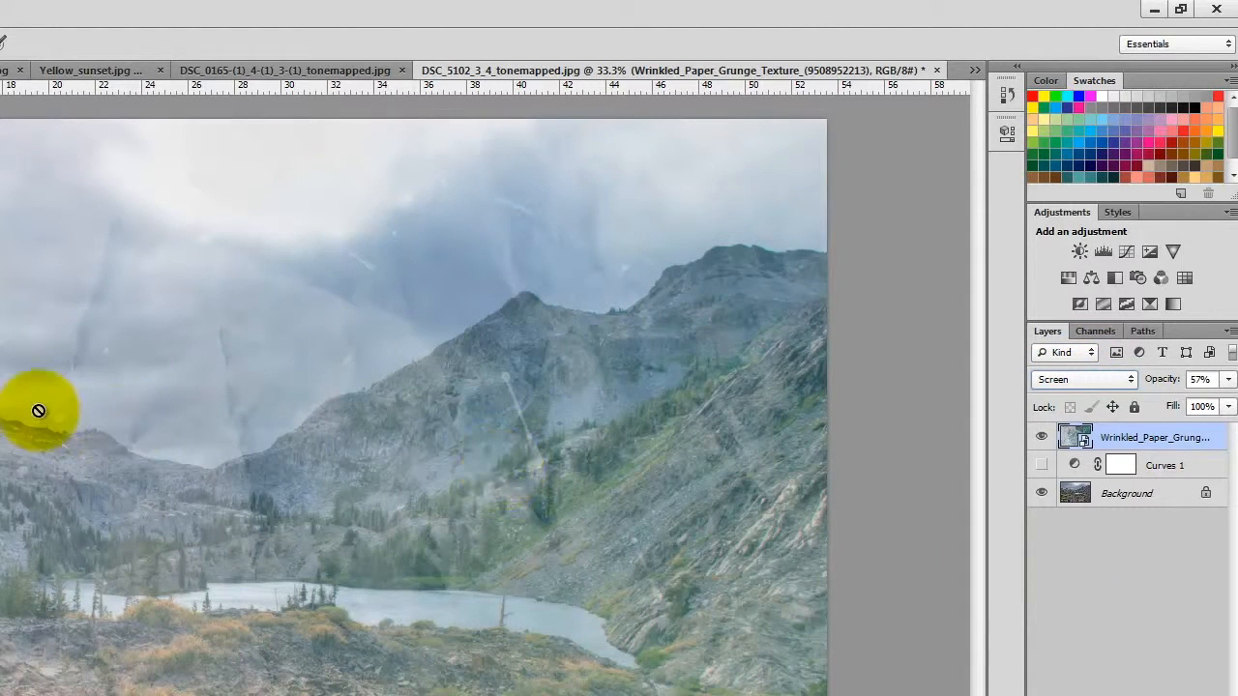
left_click(1228, 379)
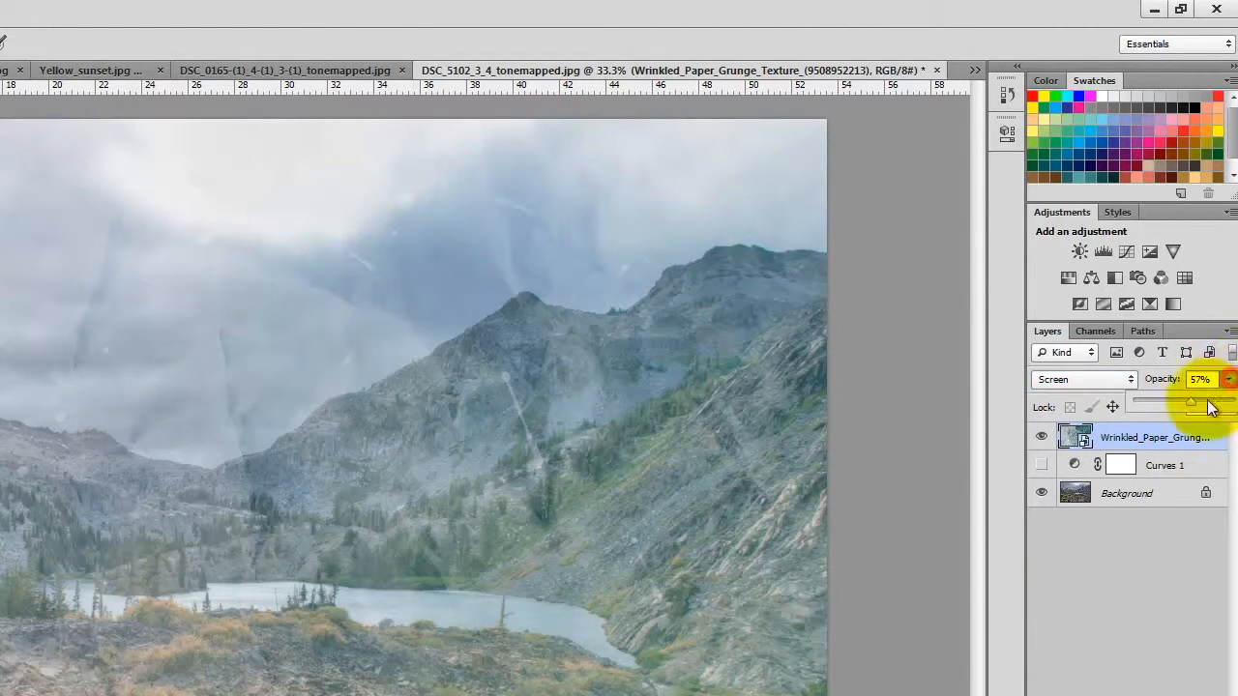
mouse_move(1188, 403)
left_mouse_down()
mouse_move(1226, 406)
mouse_move(1134, 408)
mouse_move(1172, 413)
left_mouse_up()
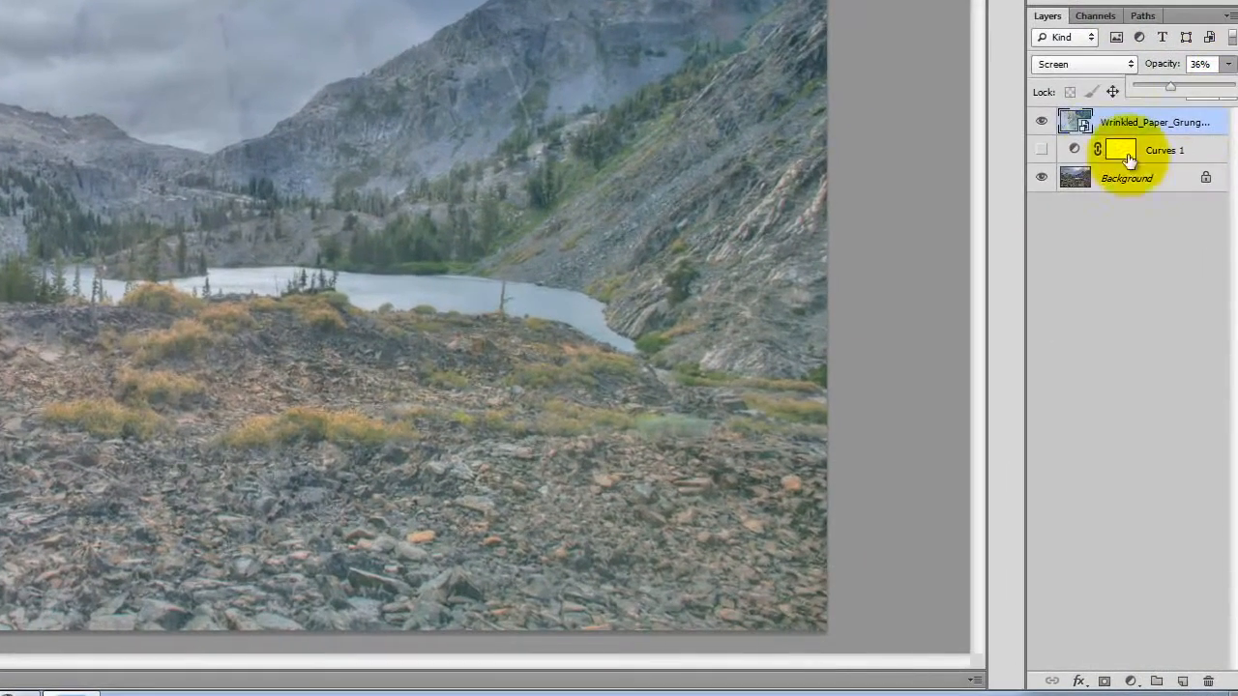
Set the wrinkled paper texture layer to Overlay at 49% opacity and compare the photo with the layer hidden and shown
left_click(1085, 62)
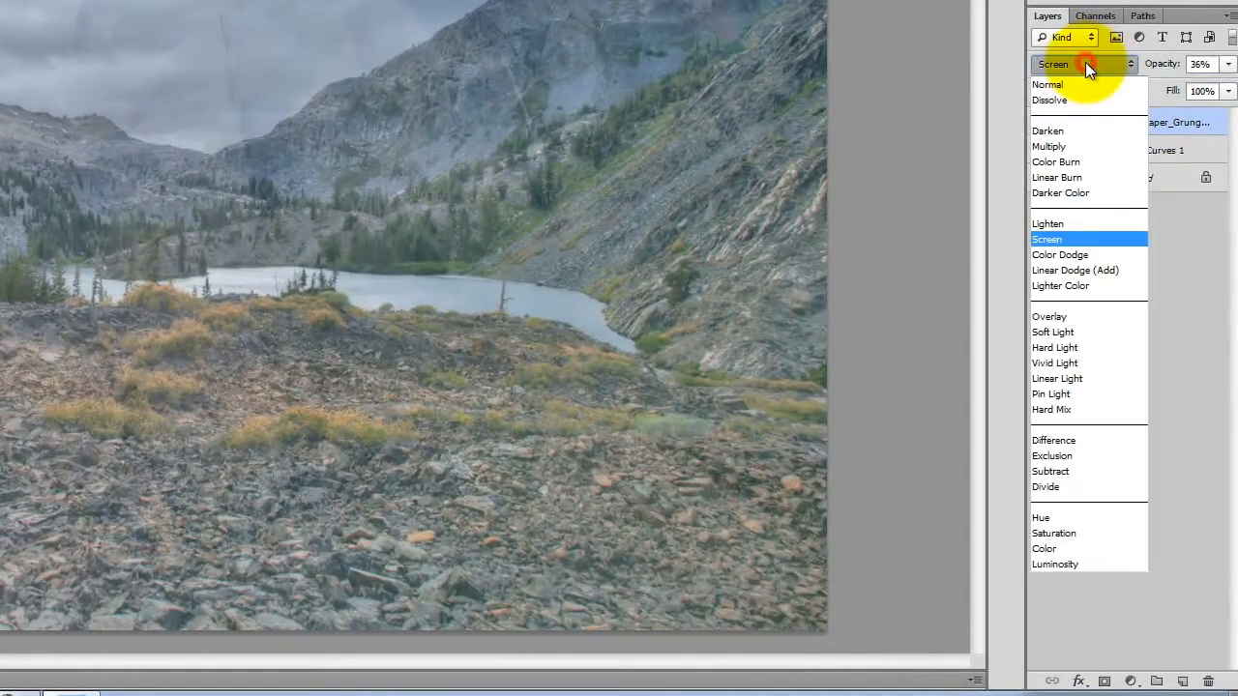
left_click(1095, 316)
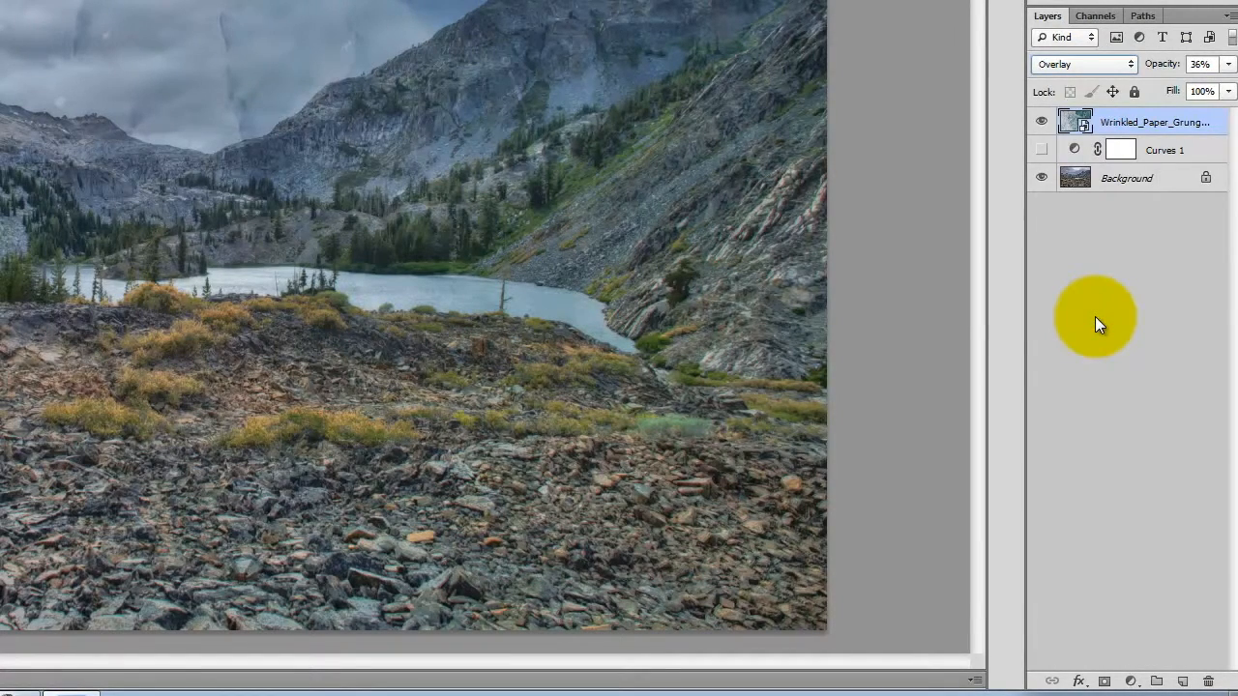
left_click(1229, 64)
mouse_move(1182, 89)
left_mouse_down()
mouse_move(1224, 91)
mouse_move(1171, 87)
mouse_move(1183, 88)
left_mouse_up()
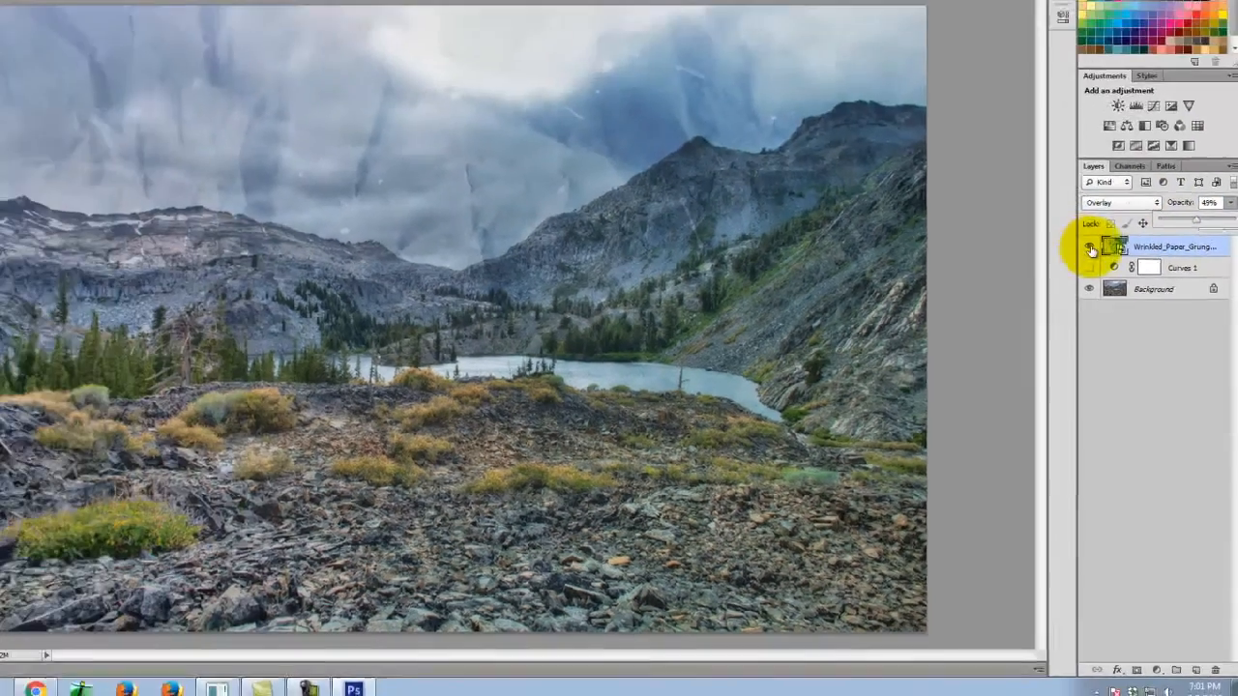
left_click(1040, 121)
left_click(1107, 293)
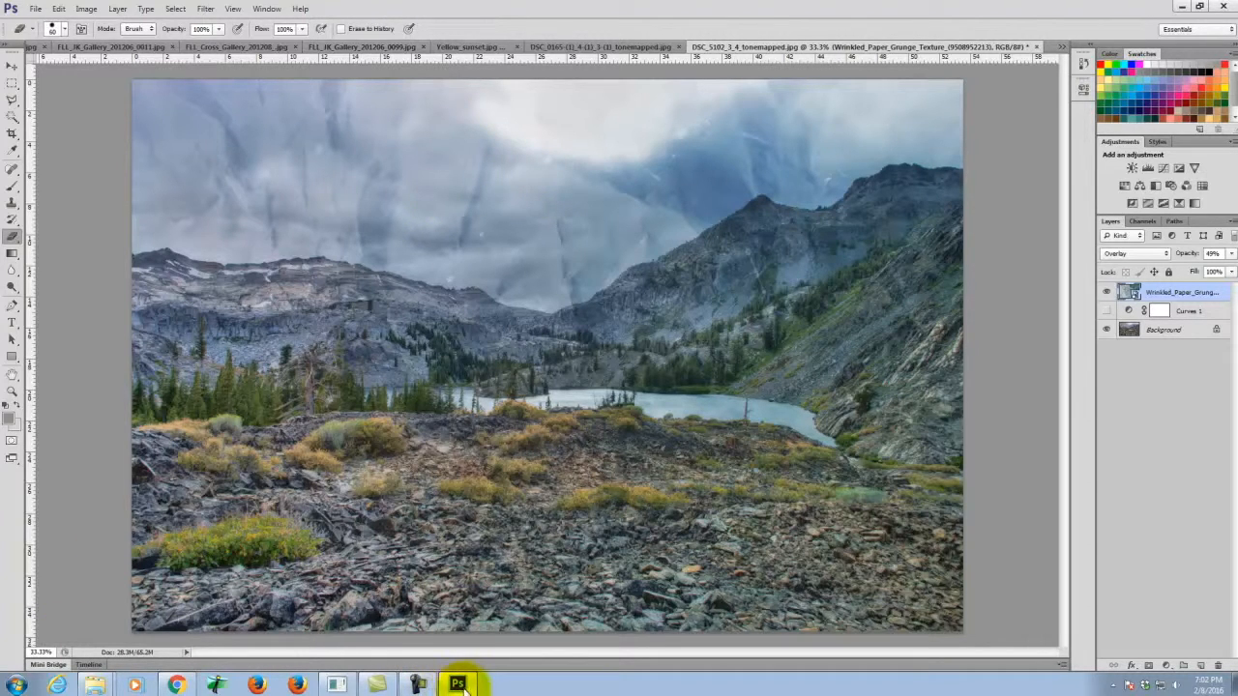
Switch to Chrome, go back to the grunge texture results, and open the preview of the Super Crusty Rusty Grunge Metal Texture
left_click(177, 686)
left_click(10, 28)
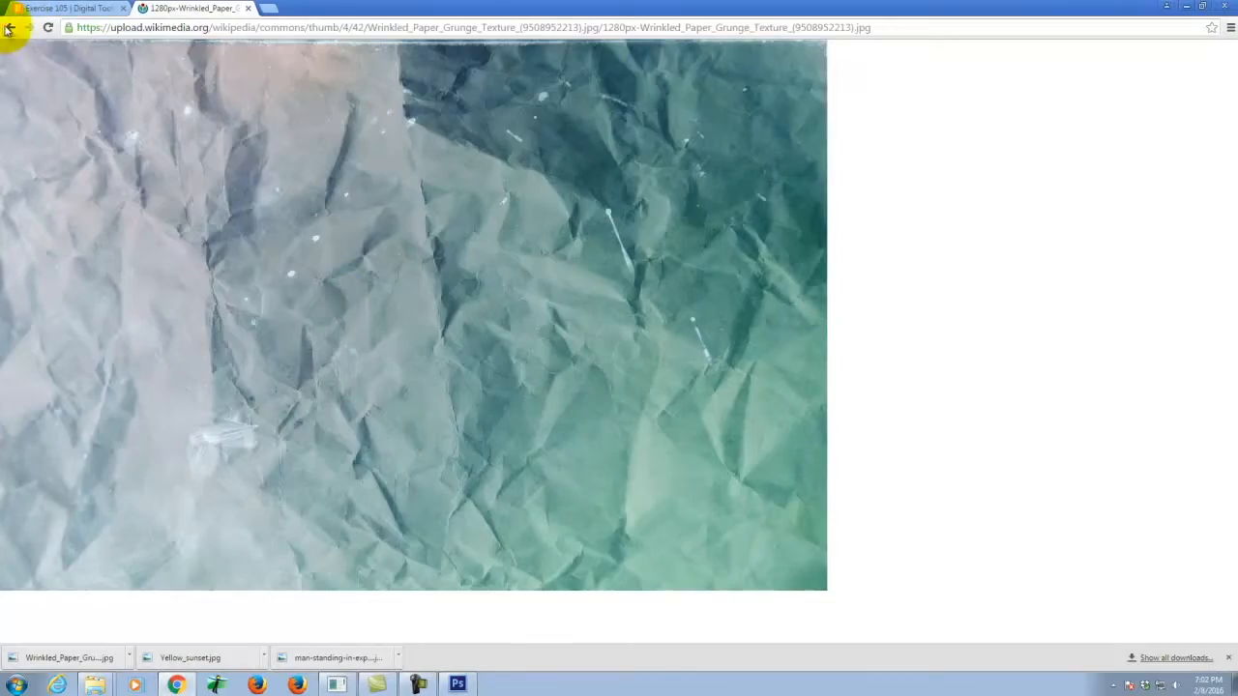
scroll(771, 258, "down", 5)
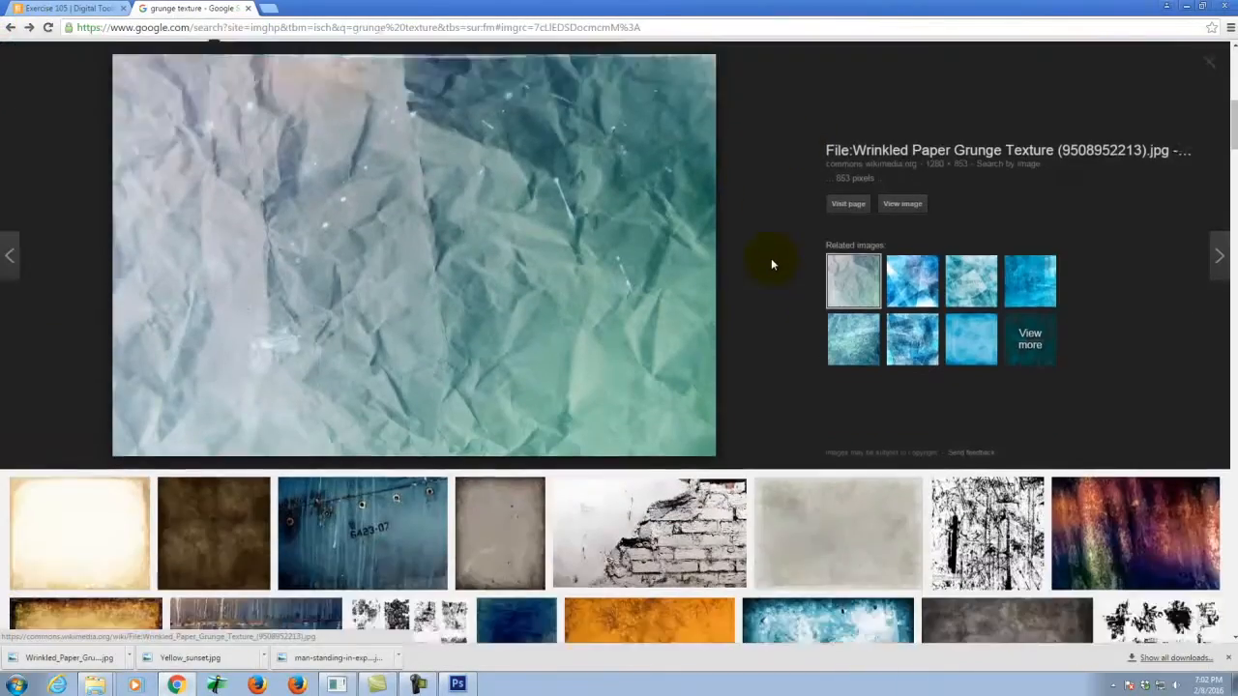
scroll(820, 280, "down", 4)
scroll(929, 378, "up", 1)
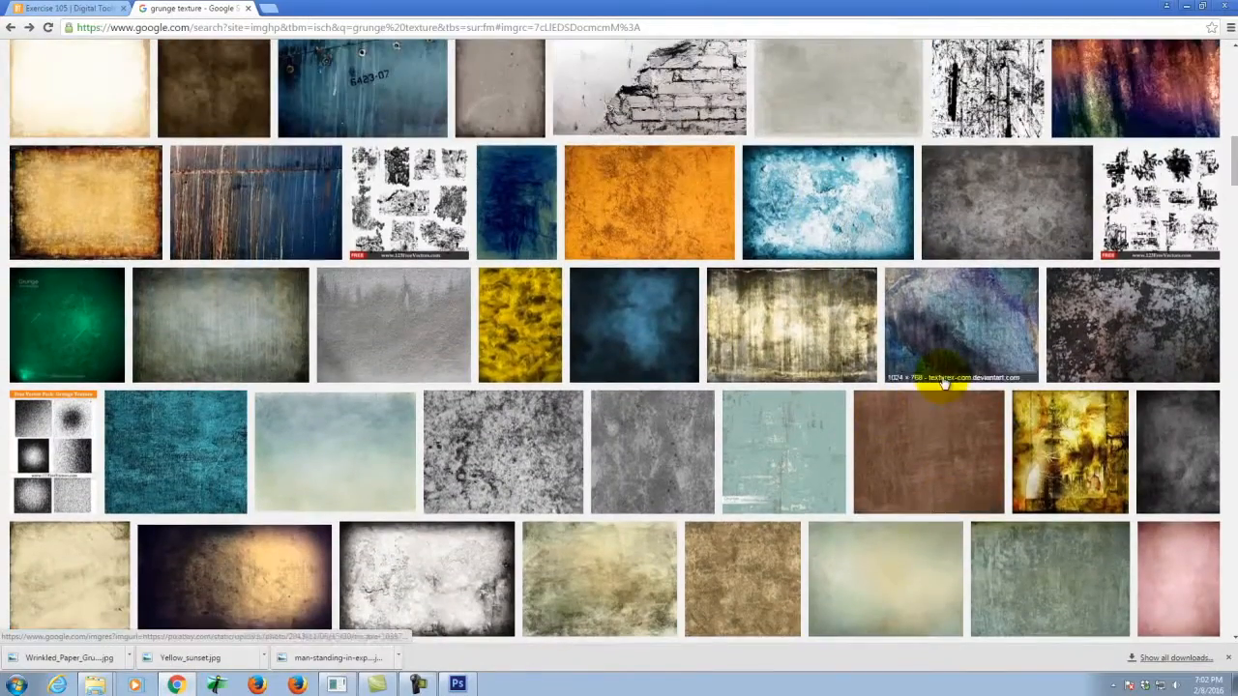
left_click(226, 214)
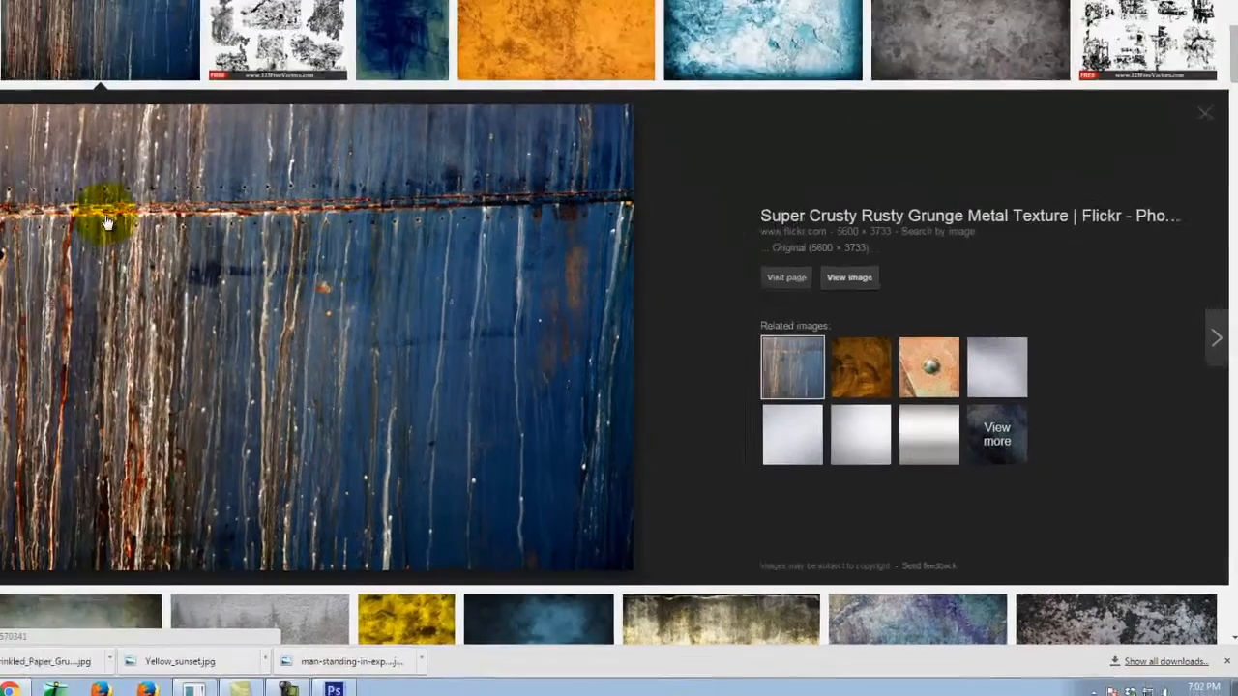
Browse further through the grunge texture results and preview the grey sftextures image and the Gritty Grunge Texture
scroll(295, 239, "down", 5)
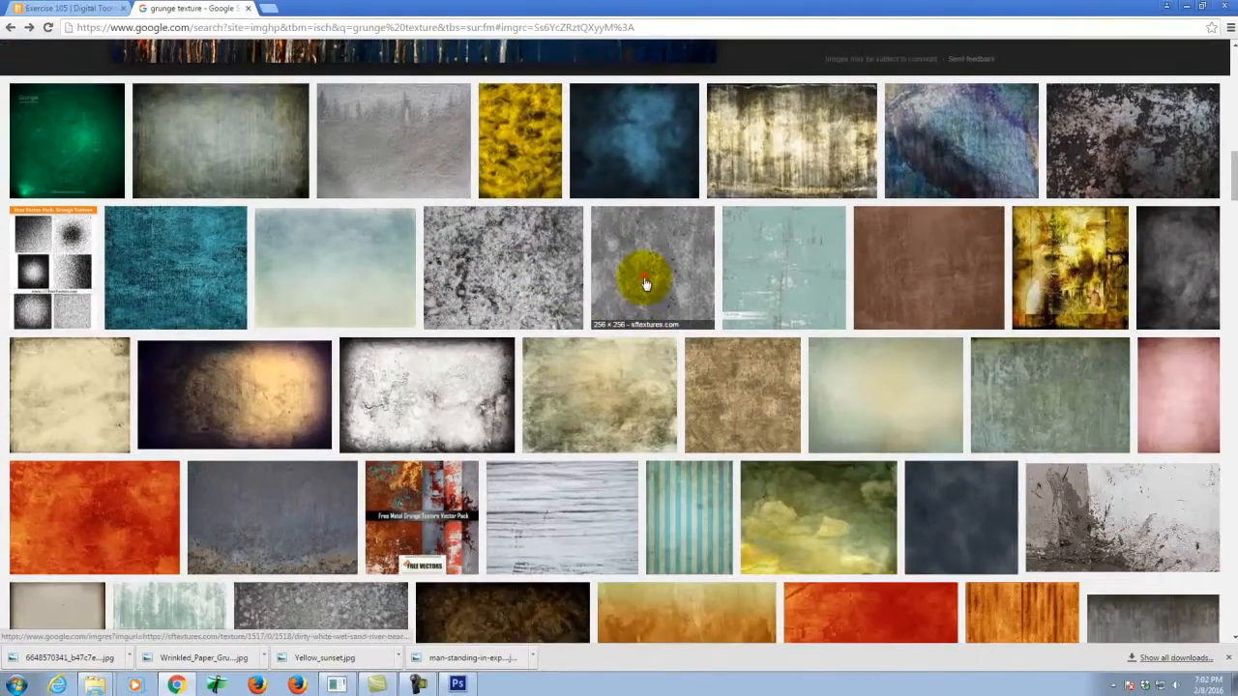
left_click(646, 283)
scroll(586, 271, "down", 3)
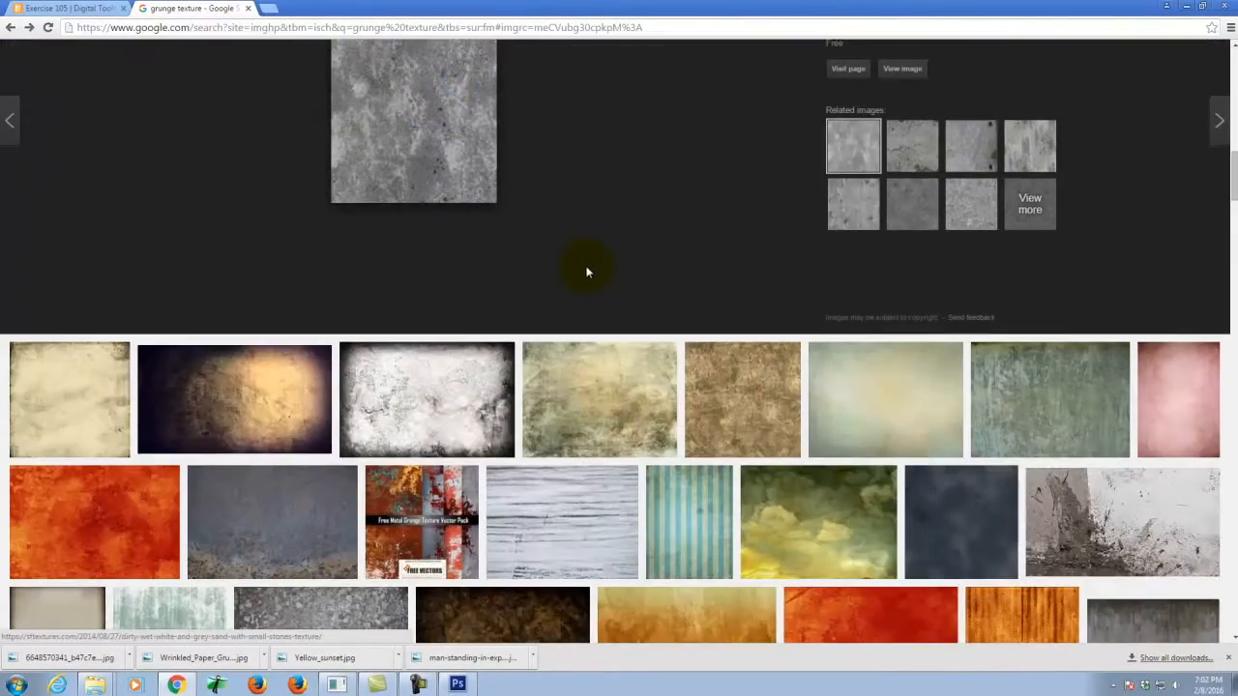
scroll(688, 283, "down", 3)
left_click(630, 238)
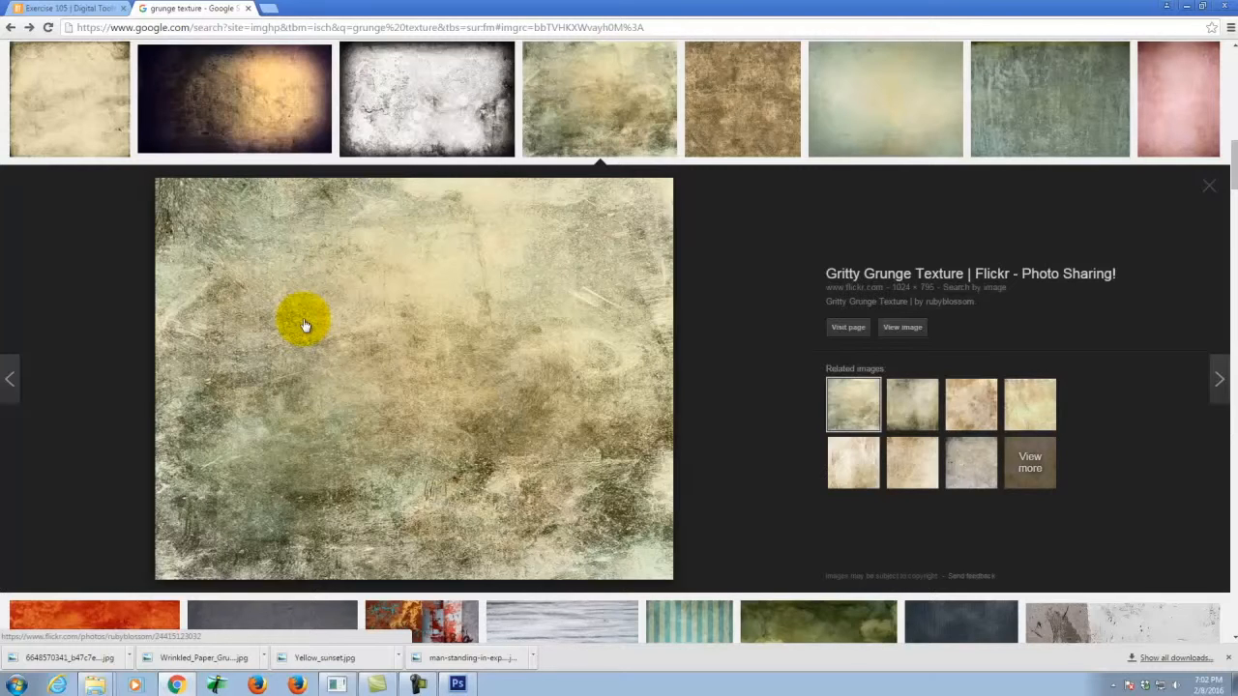
left_click(1187, 8)
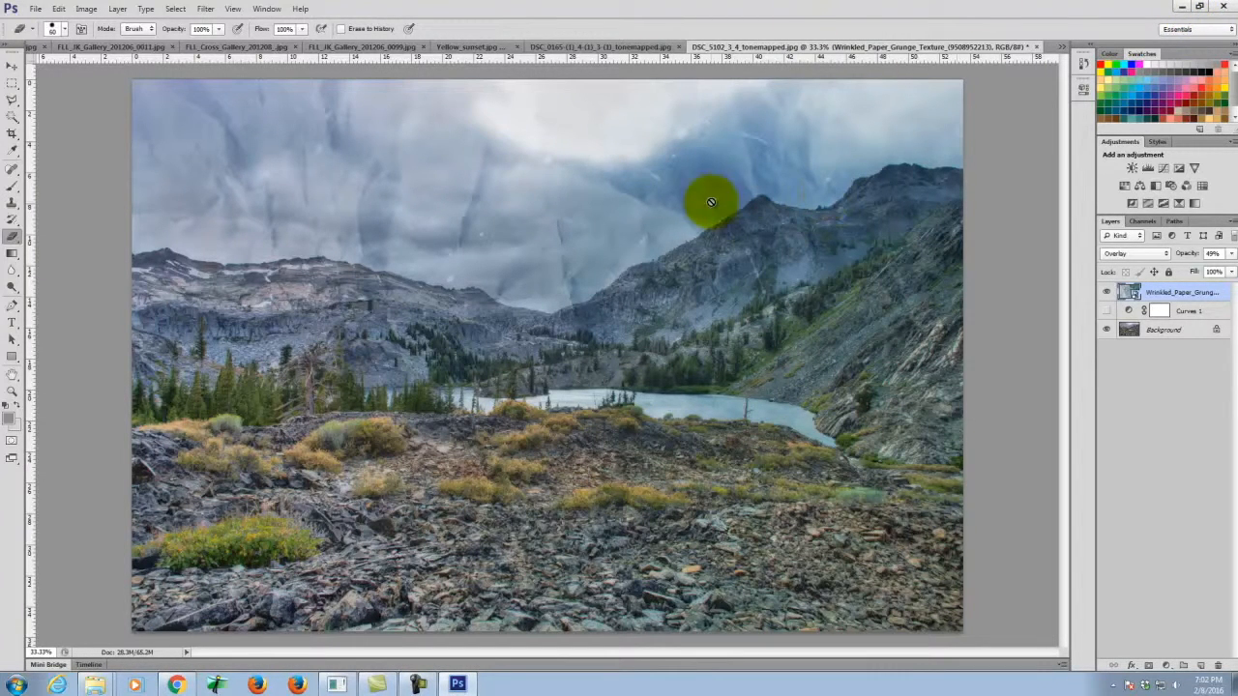
left_click(12, 83)
key("Escape")
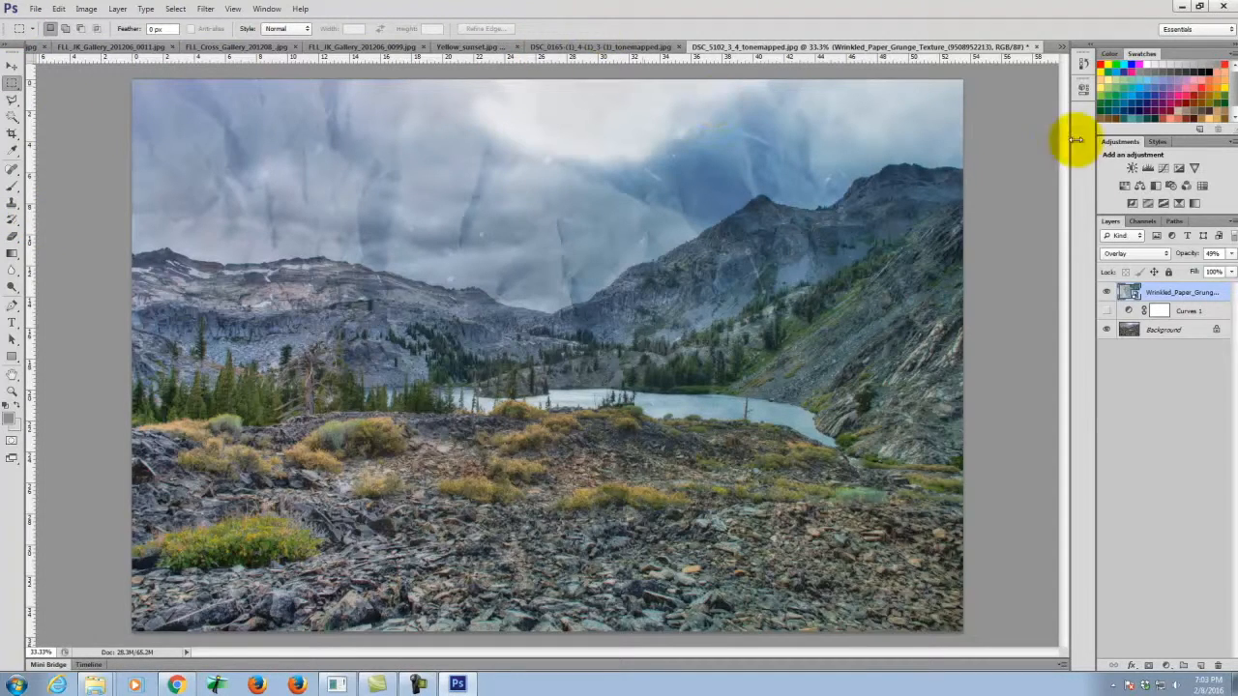
left_click(35, 9)
left_click(43, 34)
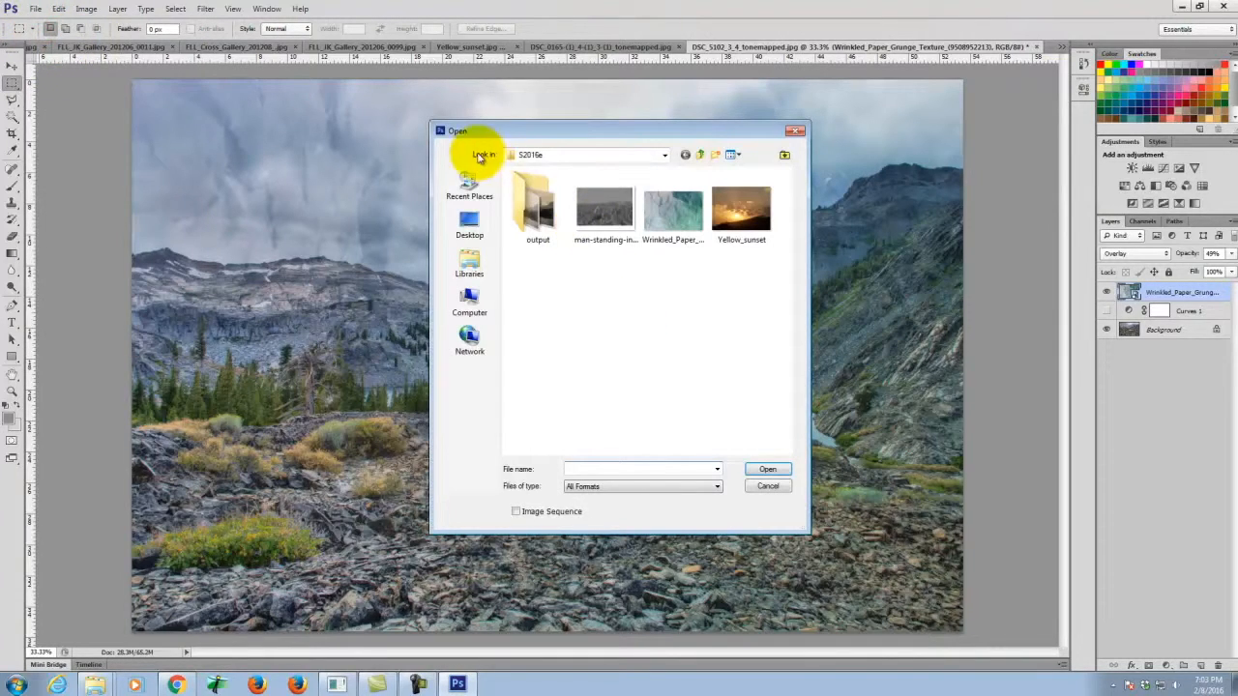
left_click(700, 155)
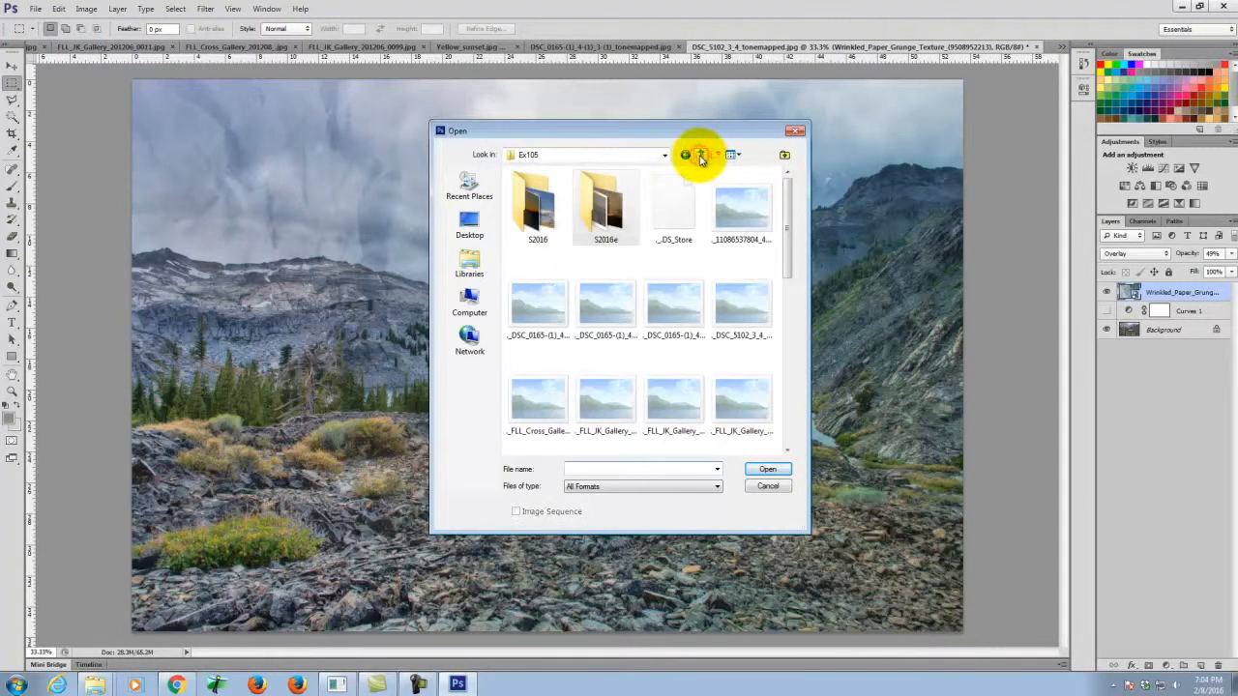
double_click(539, 207)
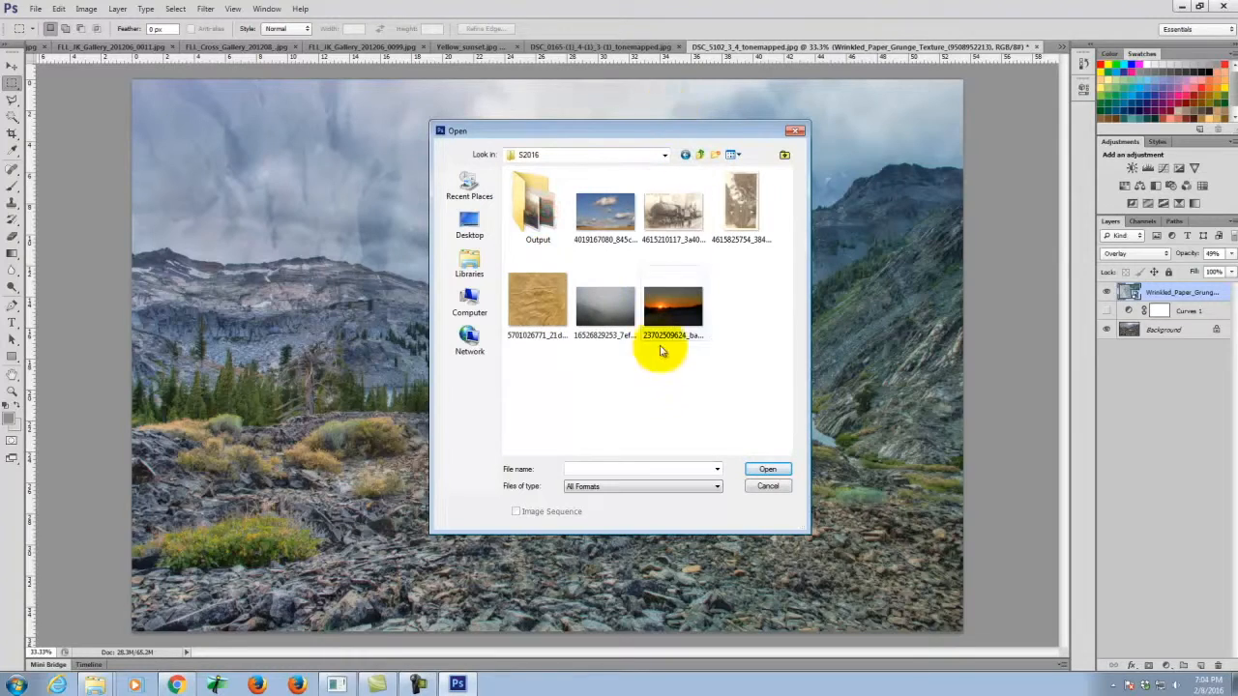
double_click(674, 307)
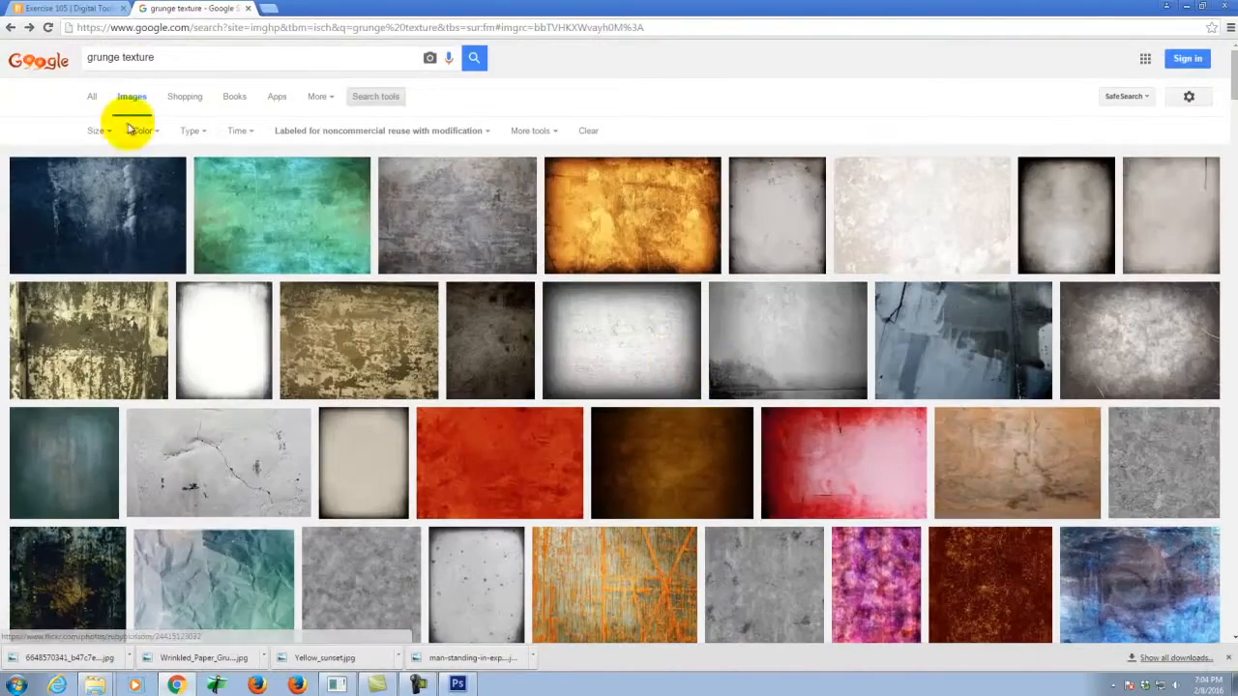
Switch to Chrome and search Google Images for clouds
triple_click(172, 55)
key("ctrl+c")
type("clouds")
key("Return")
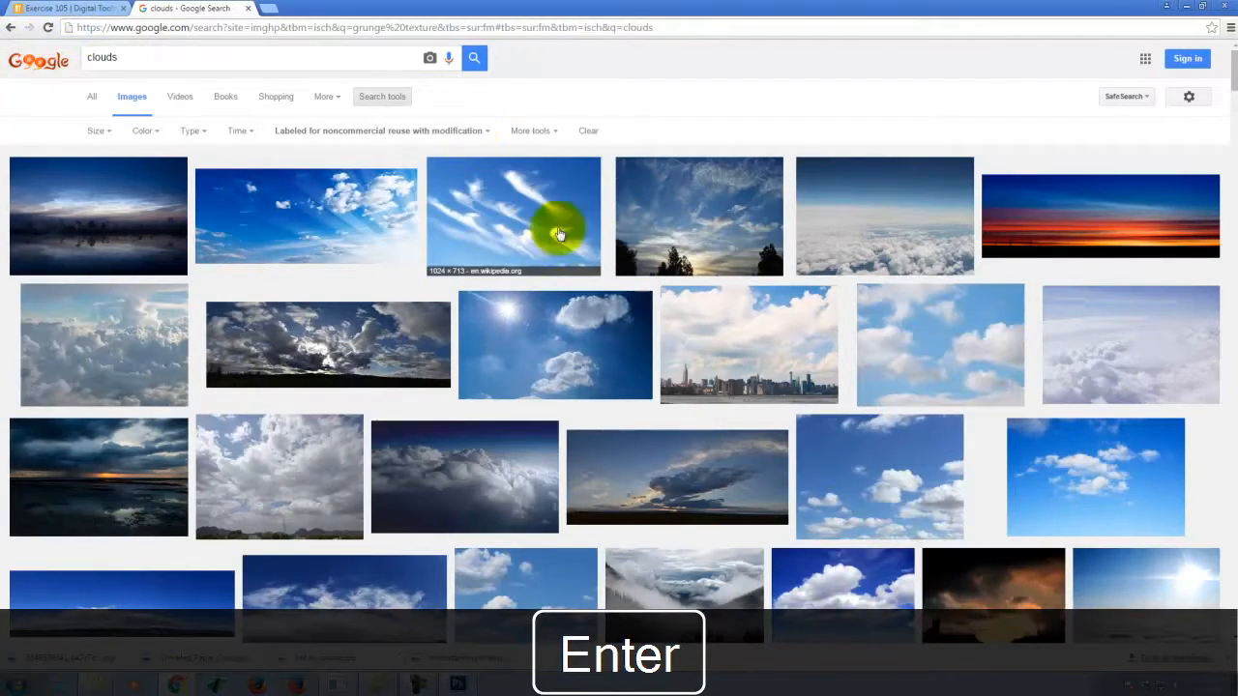
Find the Cirrus clouds, El Calafate, Argentina photo in the results and download its full-size image
scroll(581, 228, "down", 2)
scroll(600, 231, "down", 1)
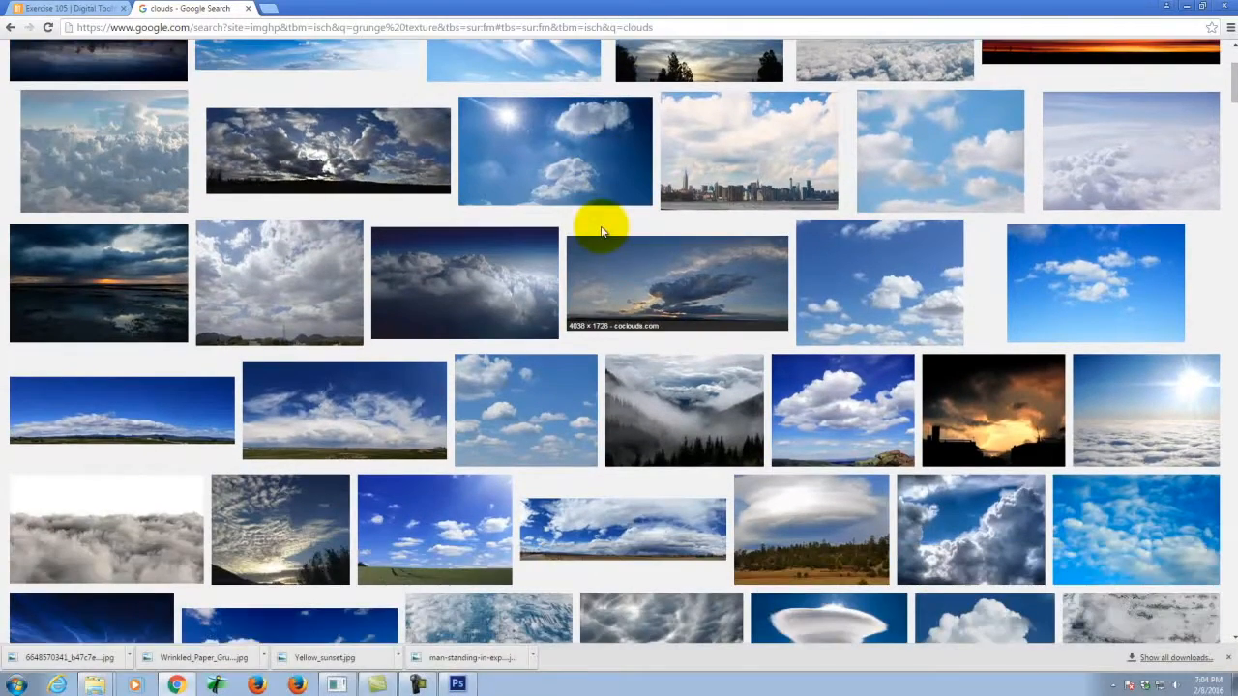
scroll(591, 229, "down", 2)
scroll(397, 280, "down", 1)
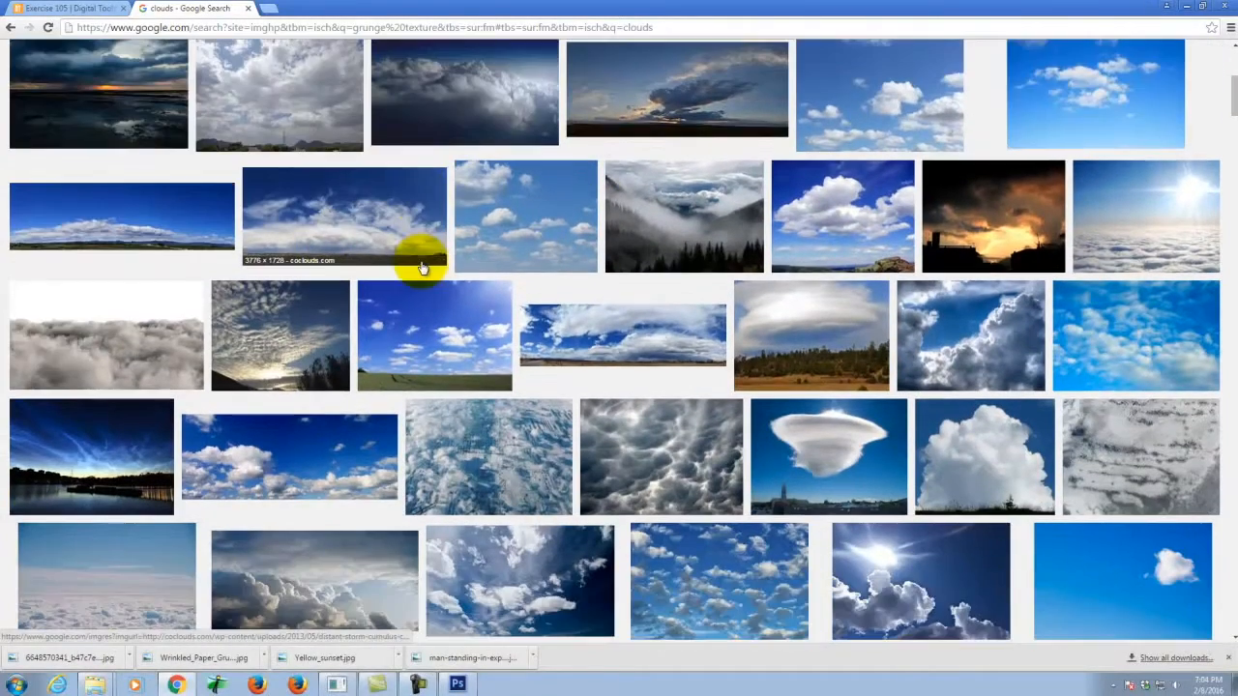
scroll(432, 311, "down", 10)
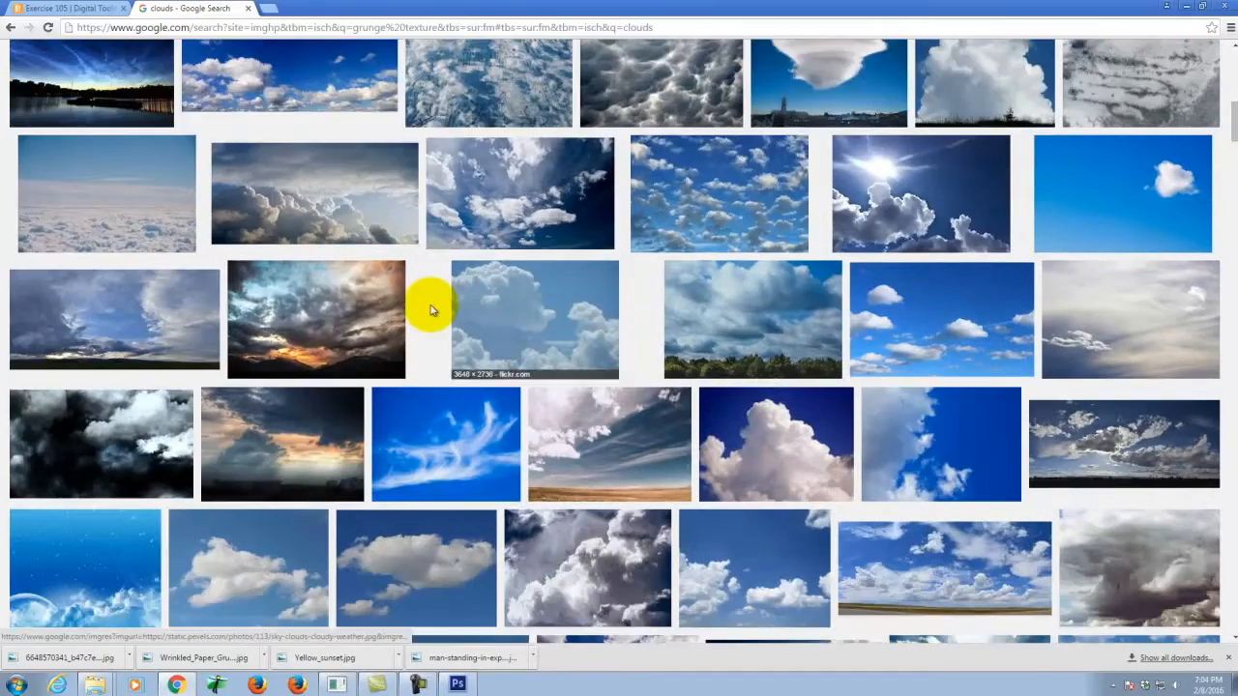
scroll(432, 311, "down", 1)
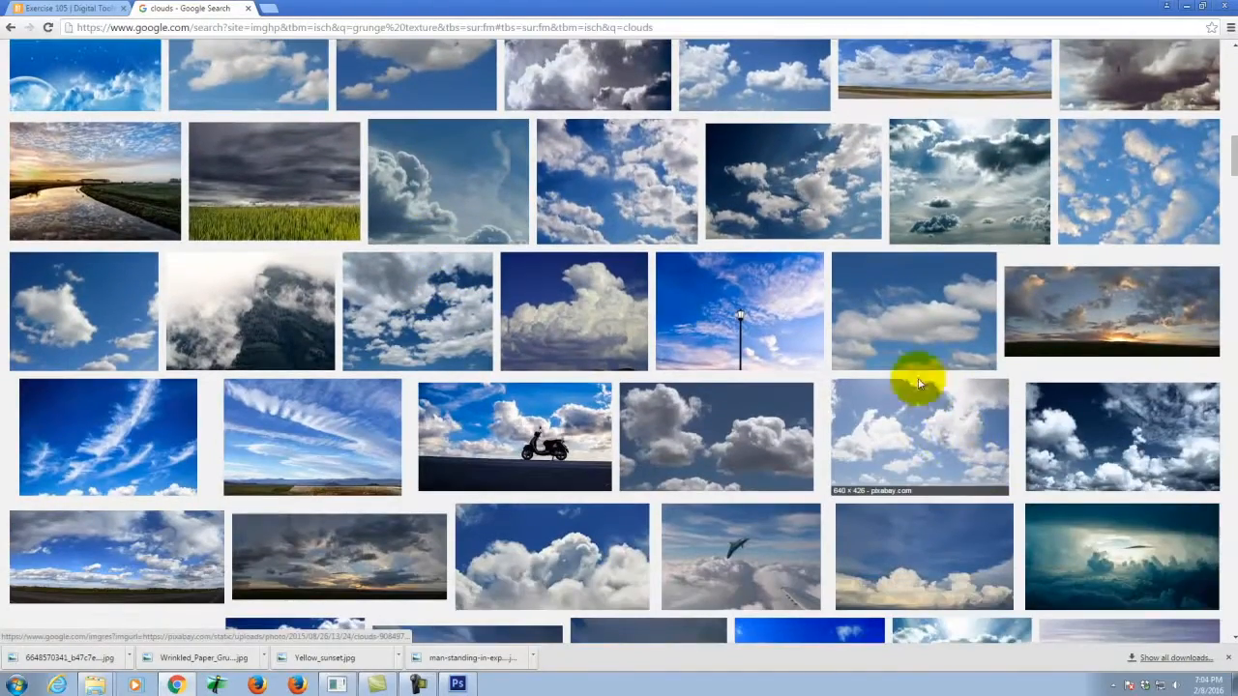
scroll(918, 381, "down", 4)
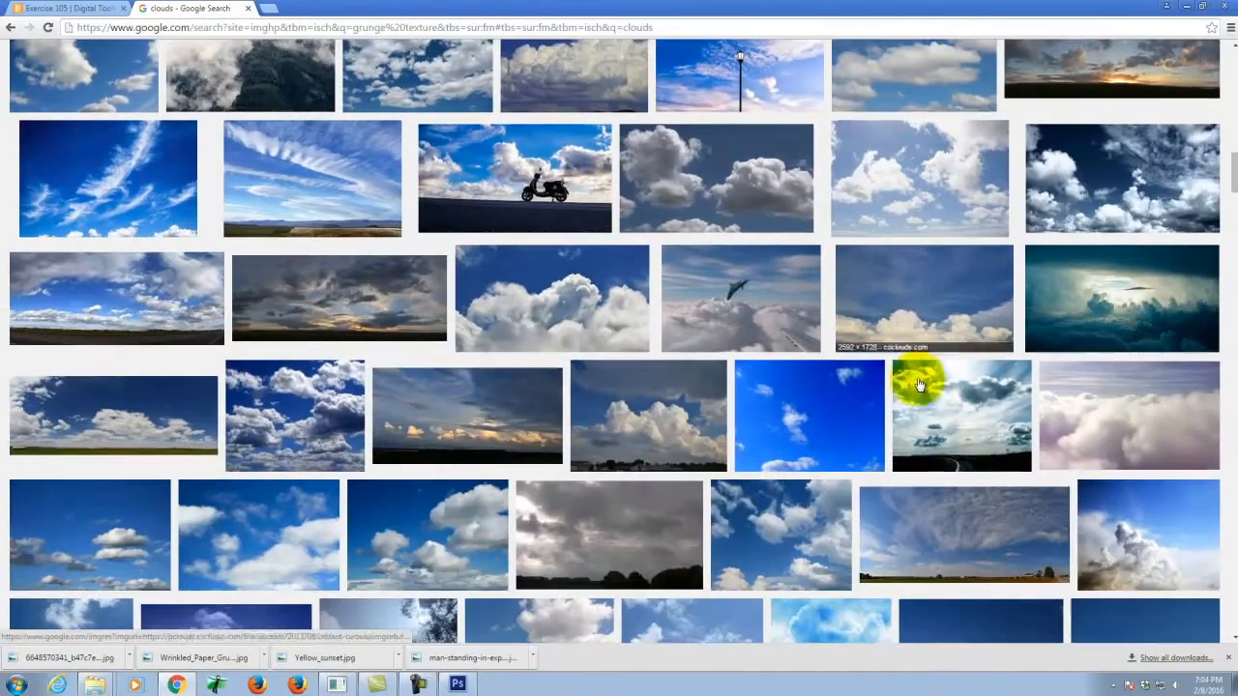
left_click(330, 175)
left_click(916, 336, "alt")
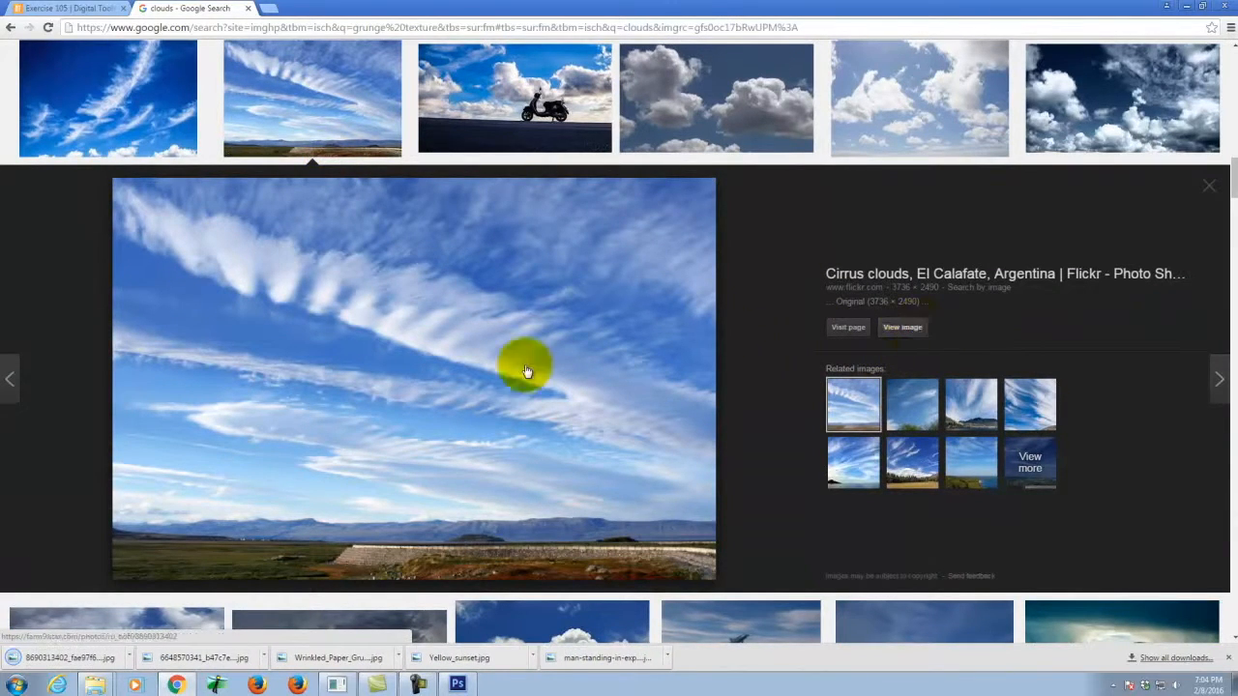
left_click(902, 328, "alt")
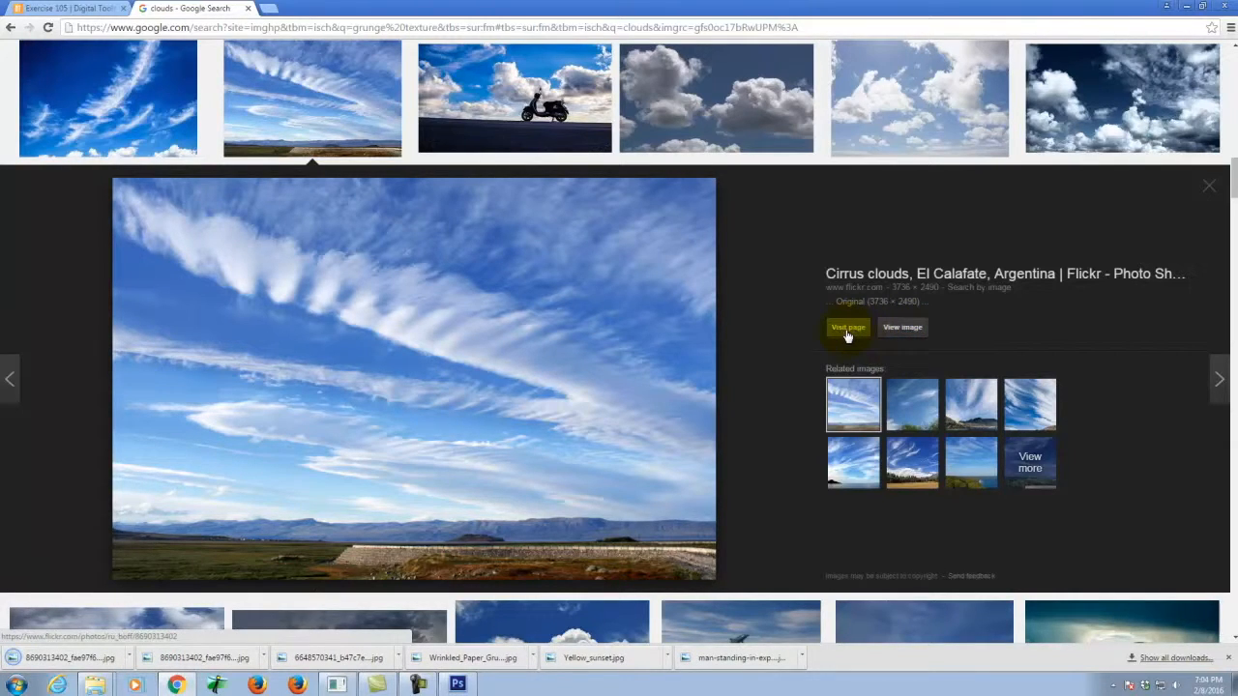
Show the downloaded cirrus clouds image in its folder and copy the file
left_click(127, 658)
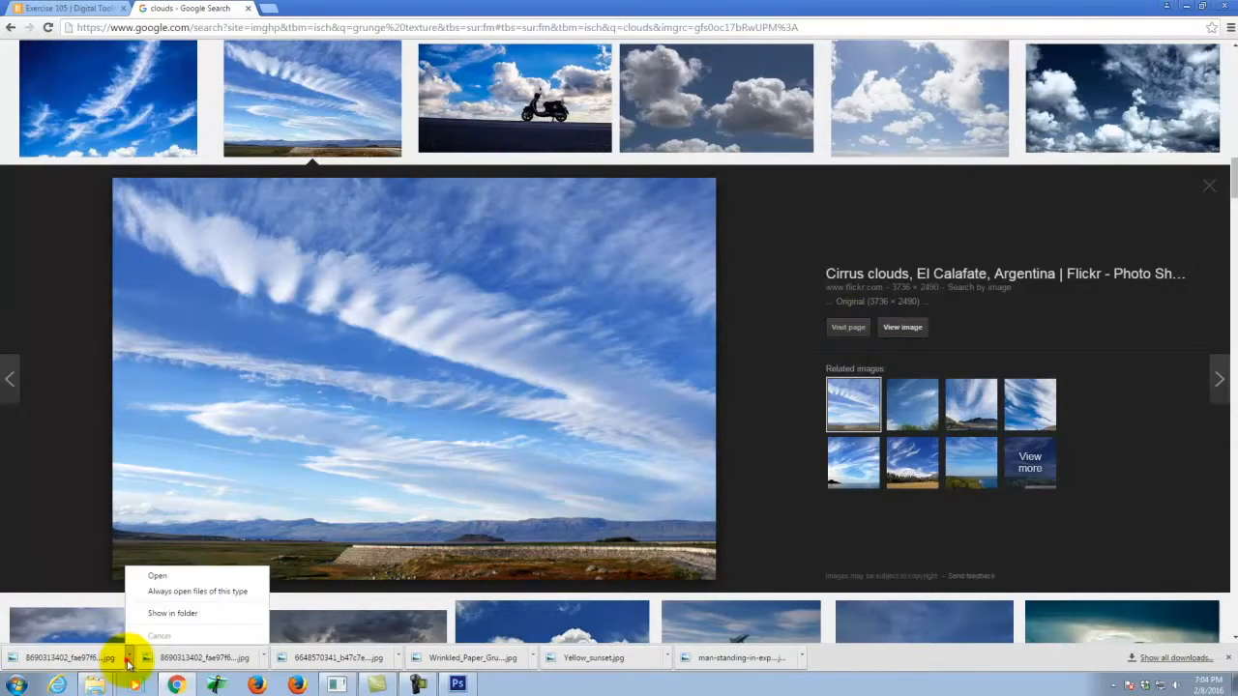
left_click(172, 613)
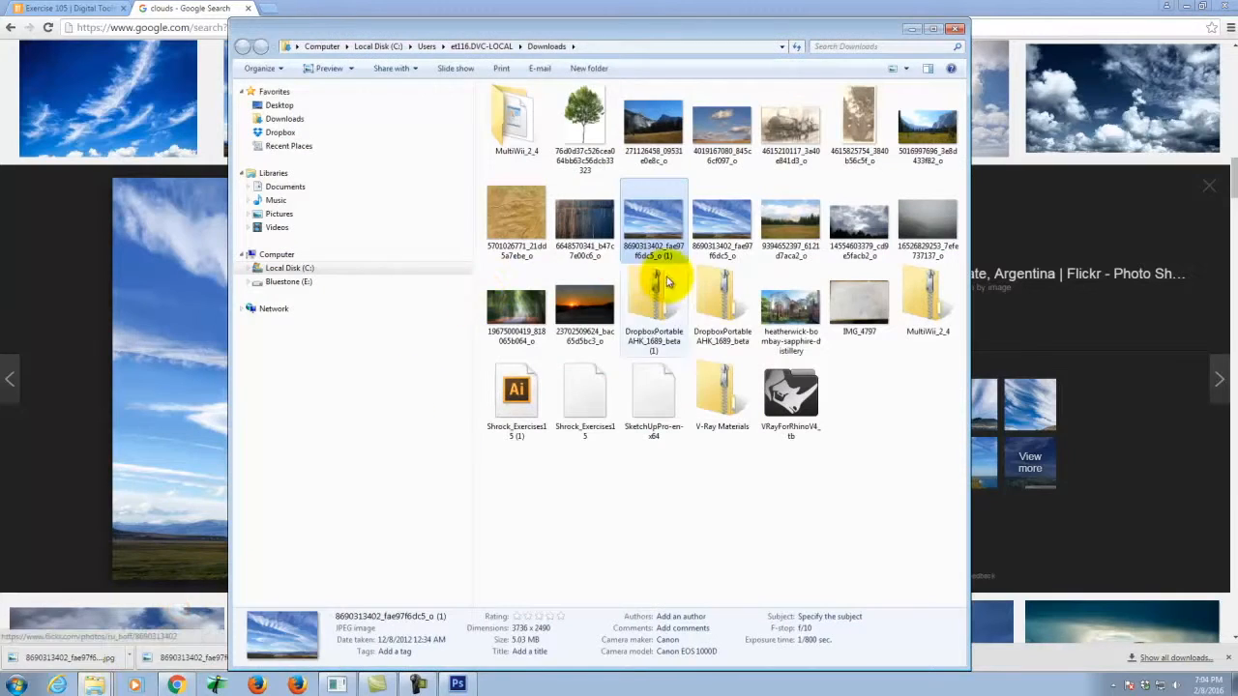
right_click(656, 210)
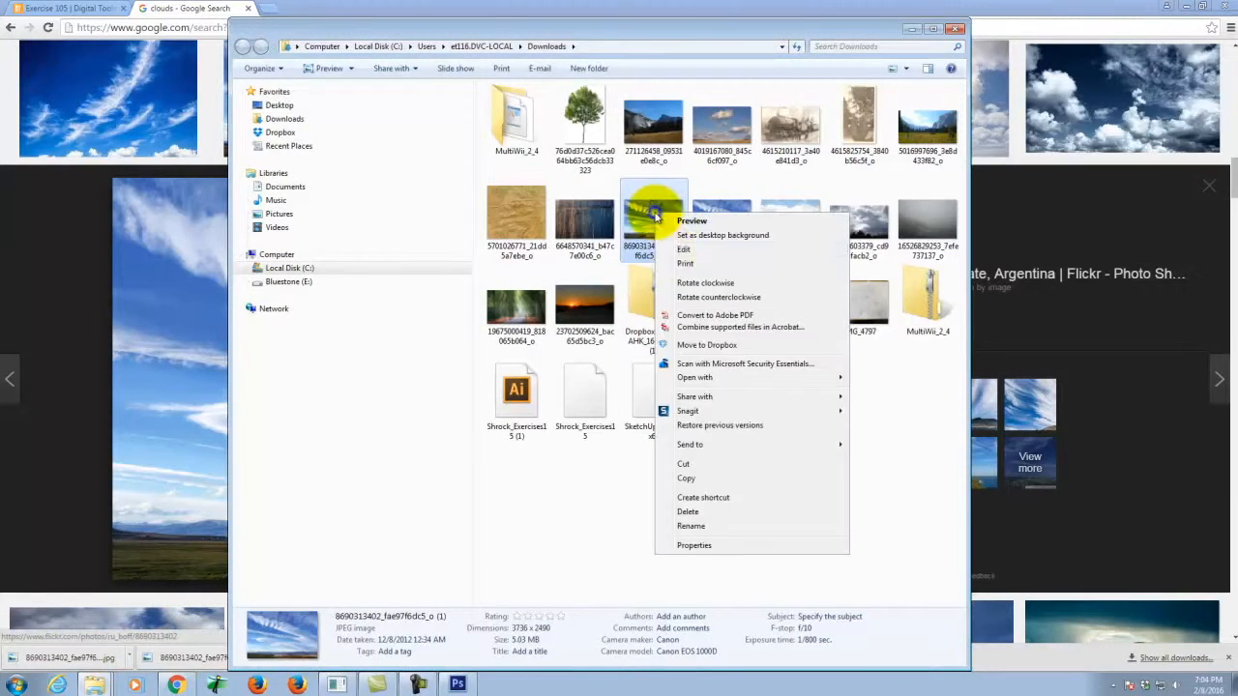
left_click(687, 479)
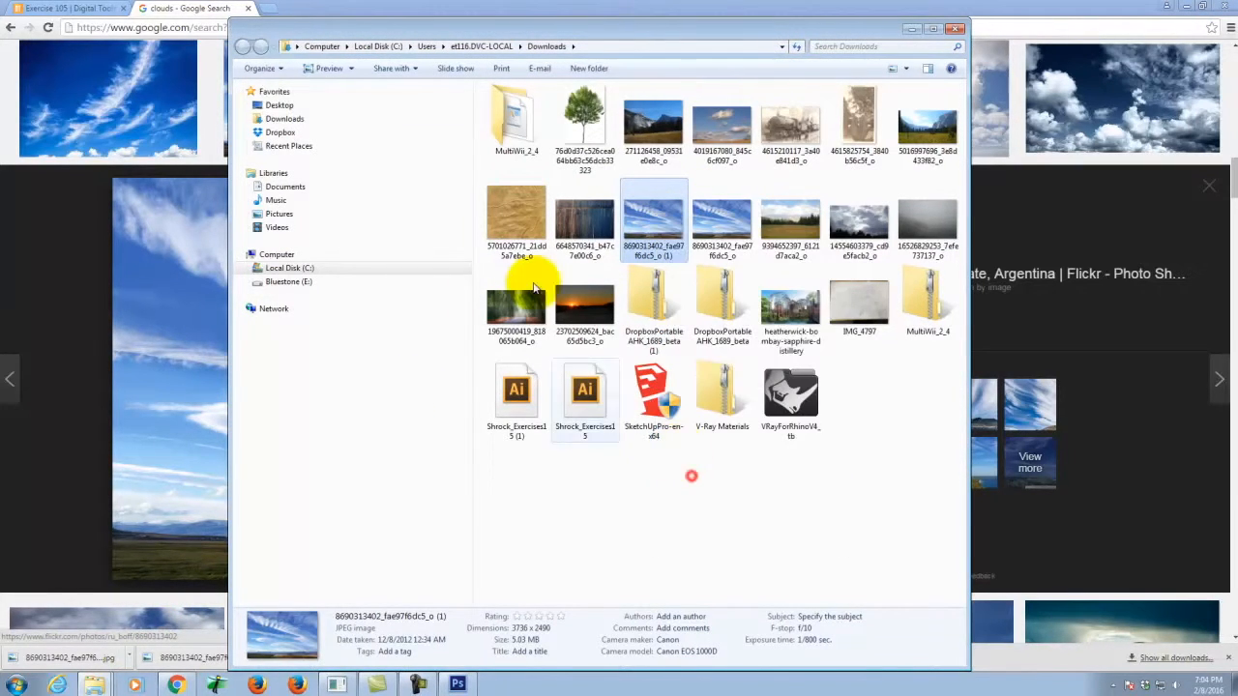
Paste the copied clouds image into Dropbox > A135 Exercises > Ex105 > S2016e on the Bluestone (E:) drive
left_click(279, 282)
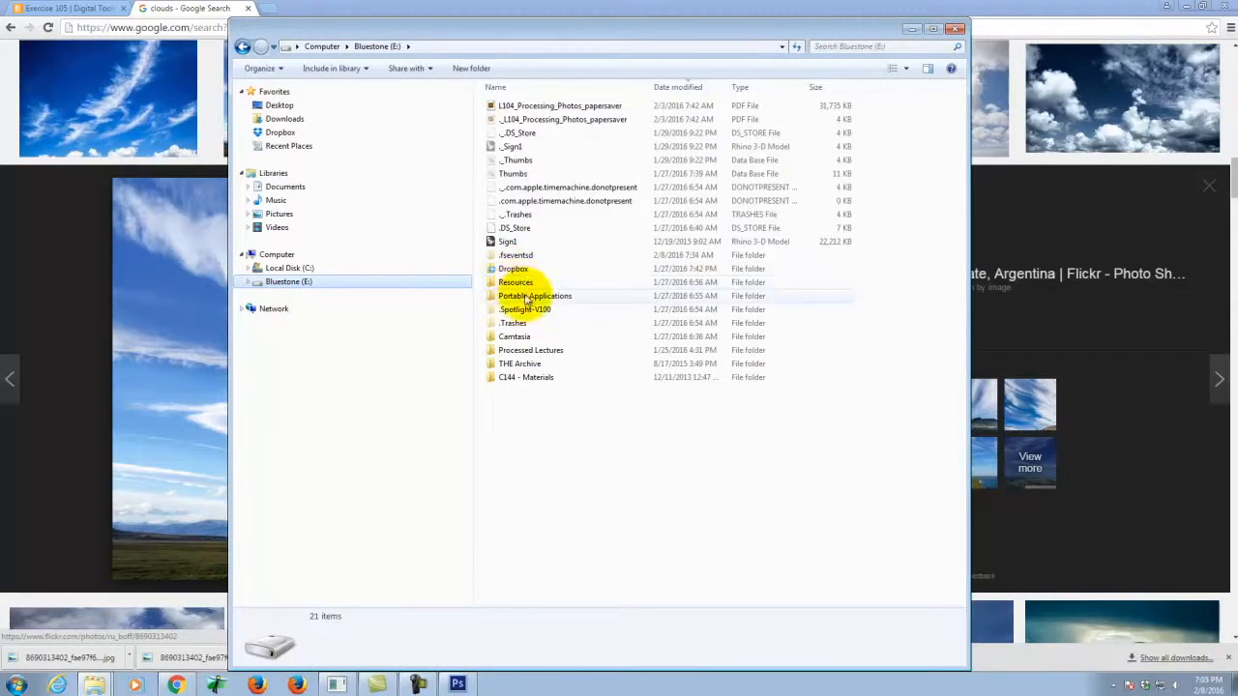
double_click(510, 268)
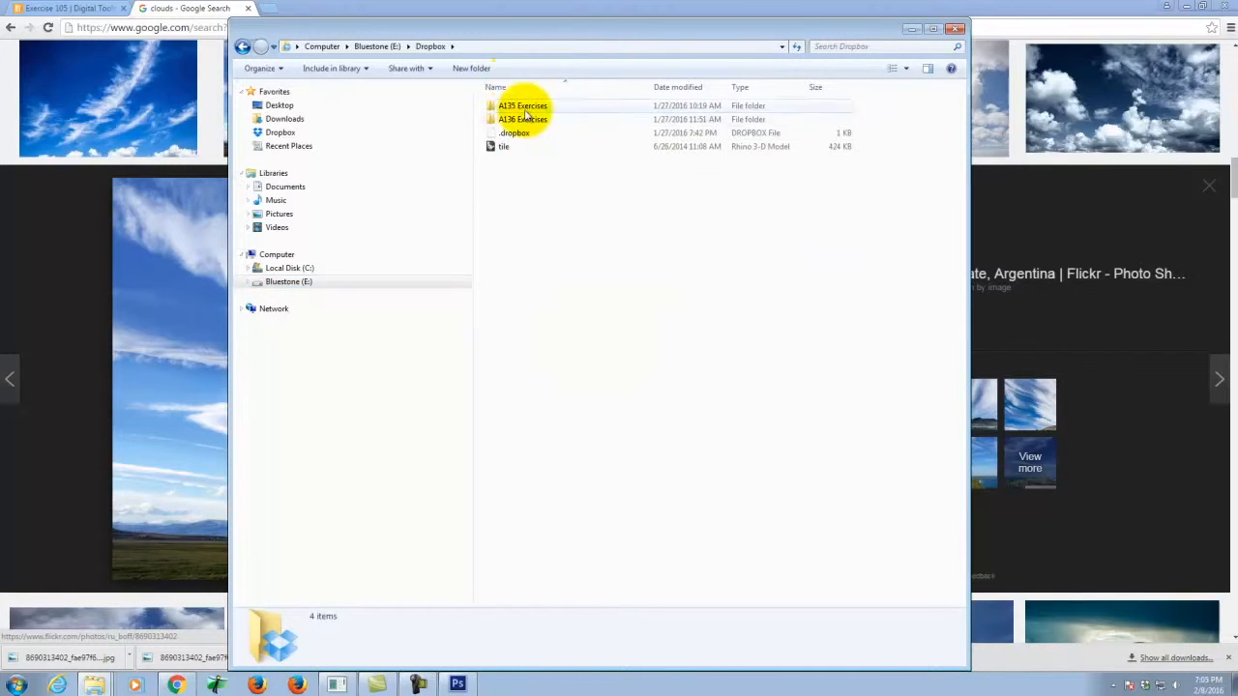
double_click(522, 106)
left_click(512, 133)
double_click(512, 133)
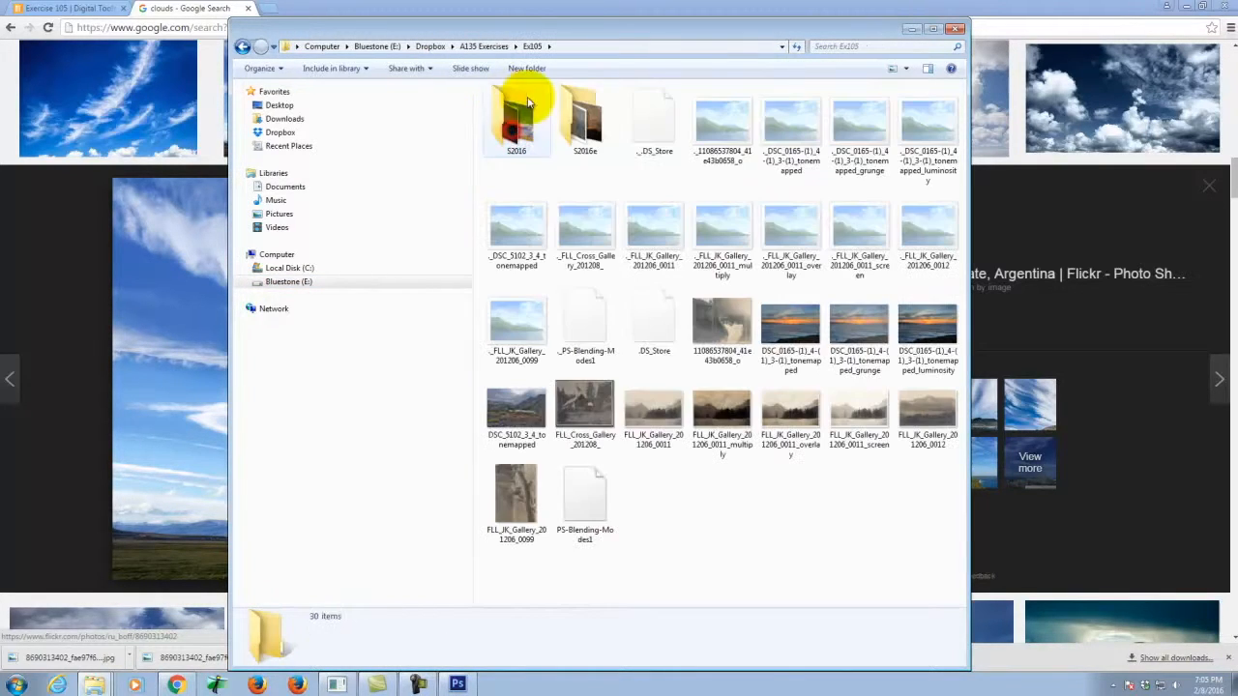
double_click(577, 116)
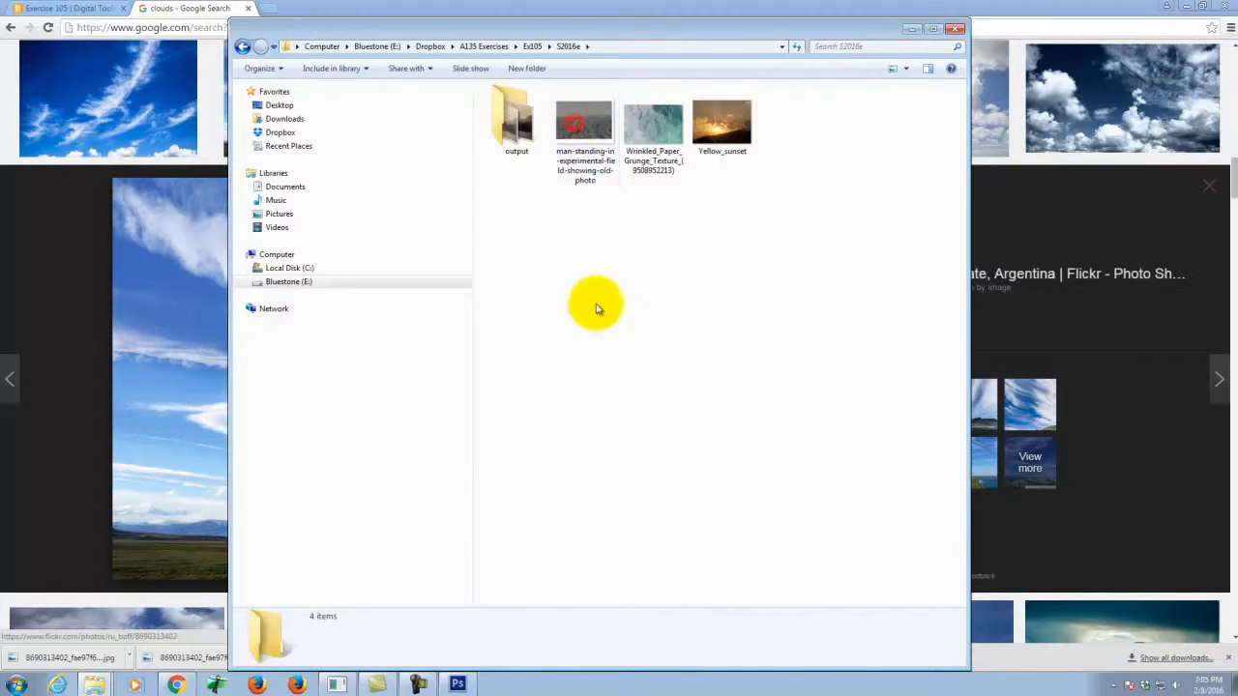
right_click(836, 254)
left_click(876, 361)
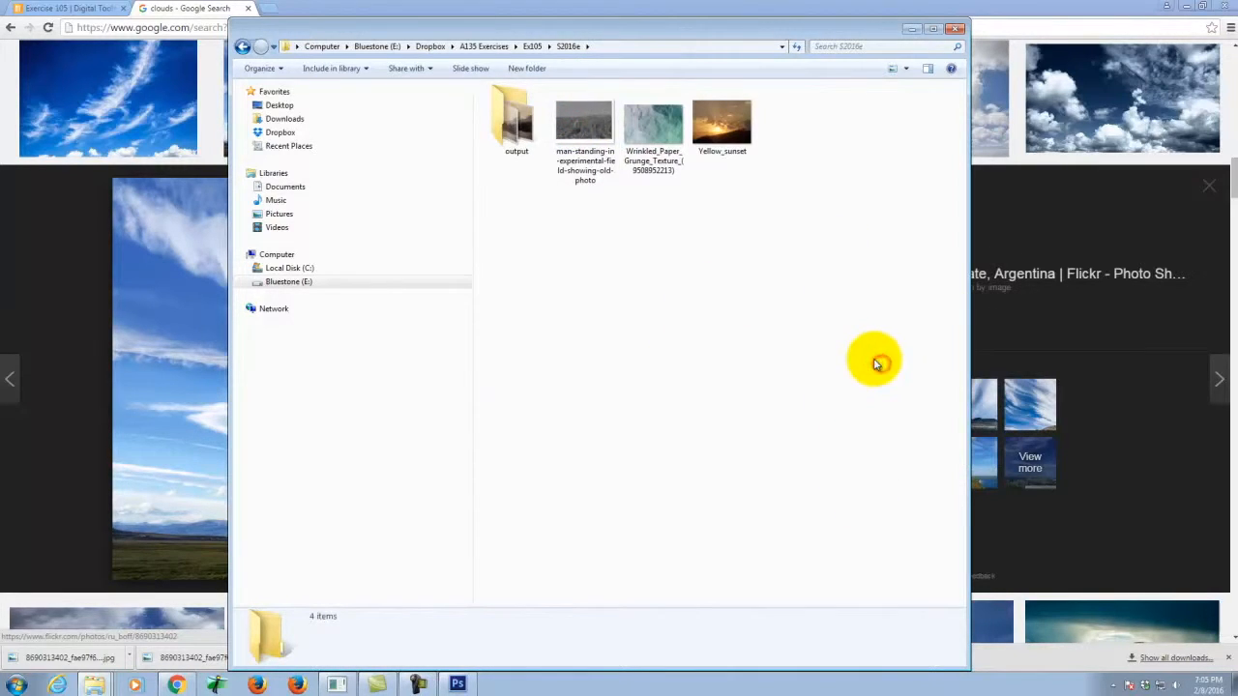
Switch to Photoshop, place the cirrus clouds image from S2016e into the sunset photo, and shift it up so its horizon nears the sunset's
left_click(456, 684)
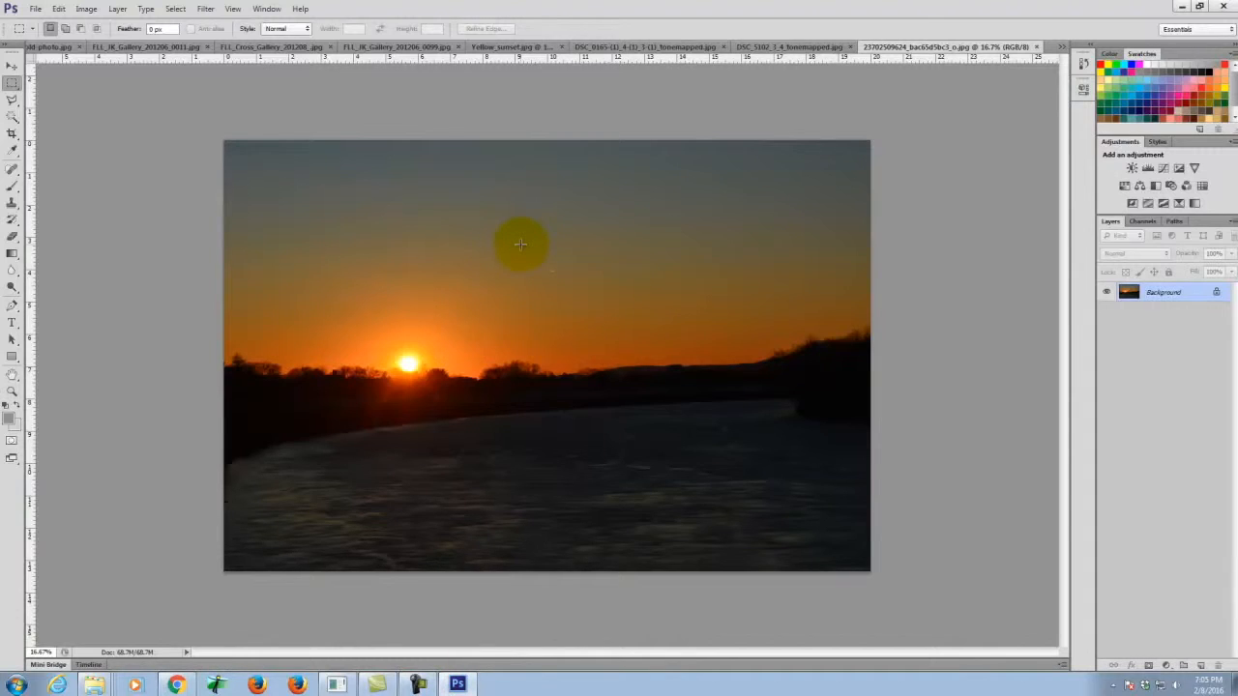
left_click(36, 10)
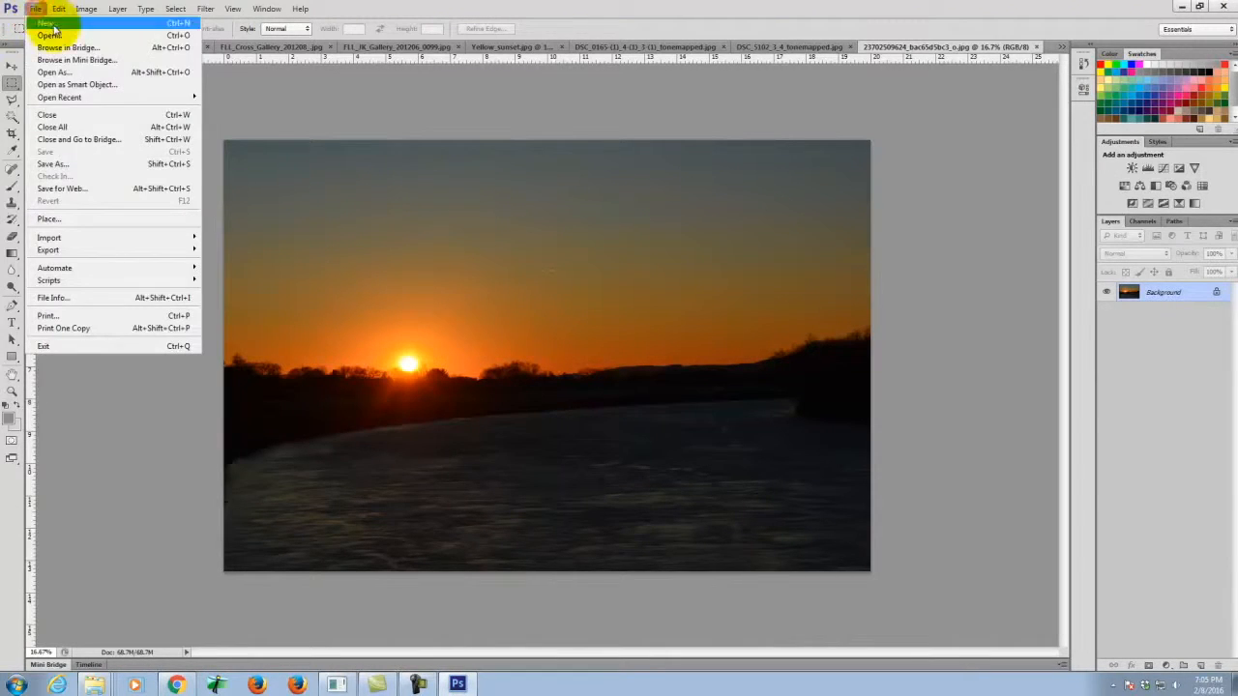
left_click(72, 220)
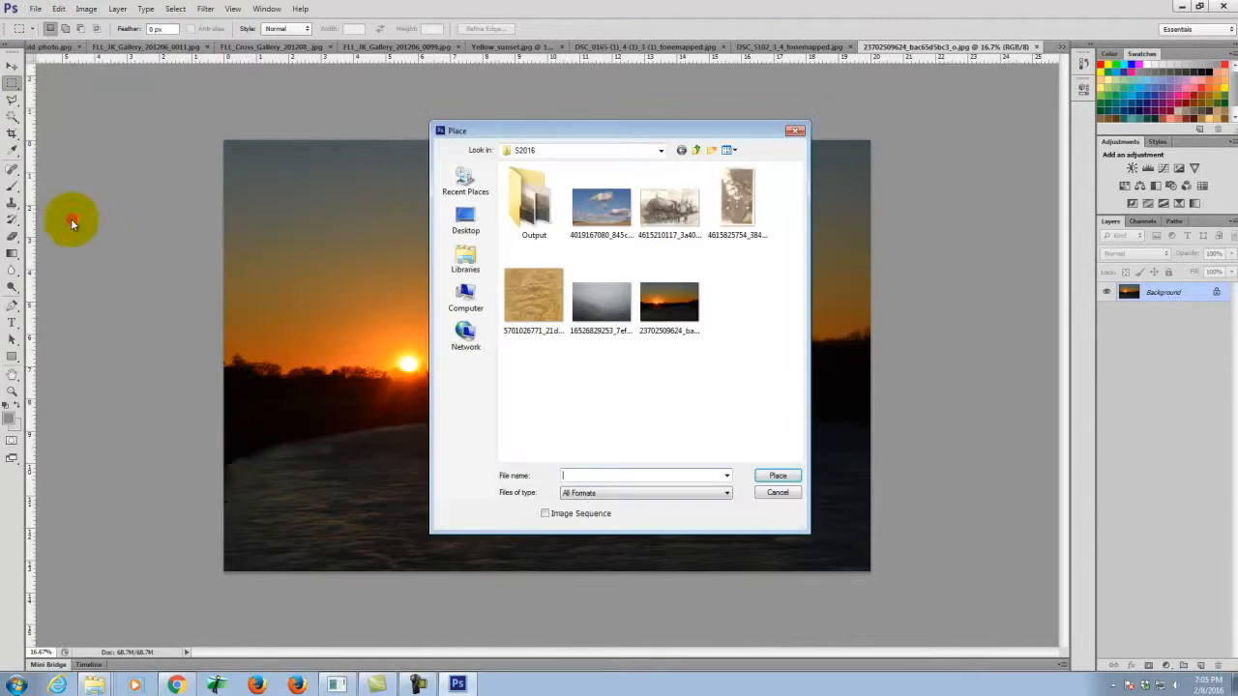
left_click(696, 150)
double_click(594, 199)
left_click(602, 200)
left_click(779, 475)
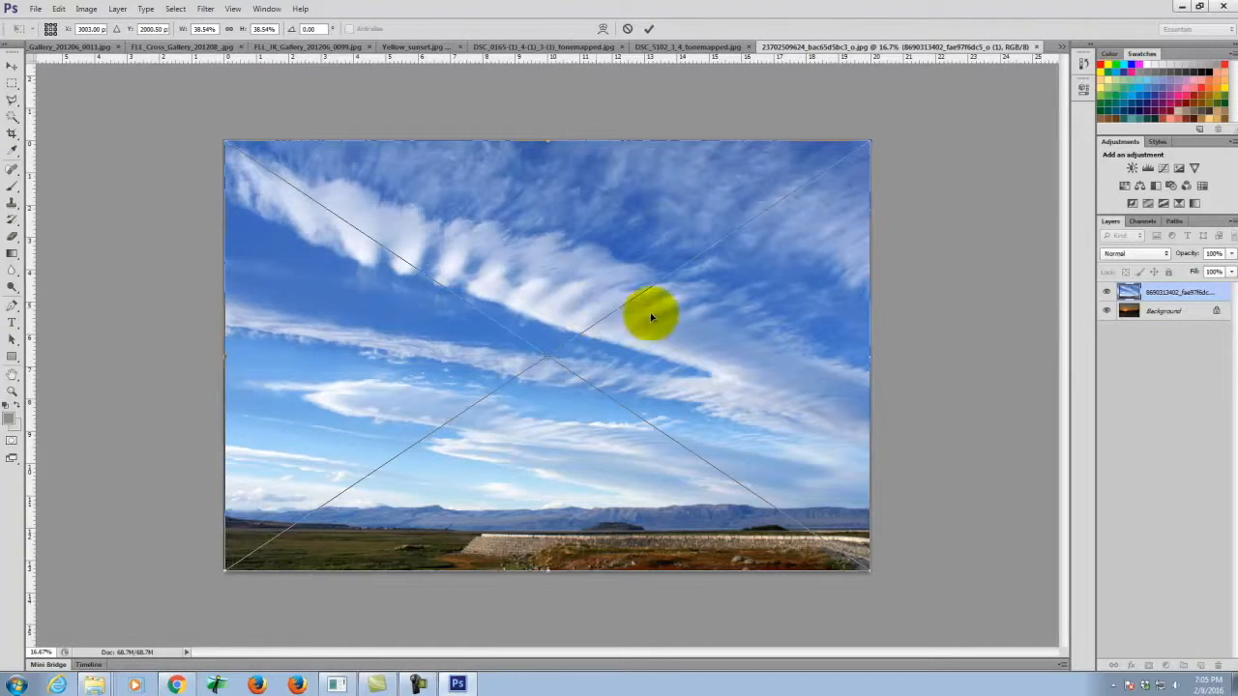
left_click_drag(607, 420, 605, 287)
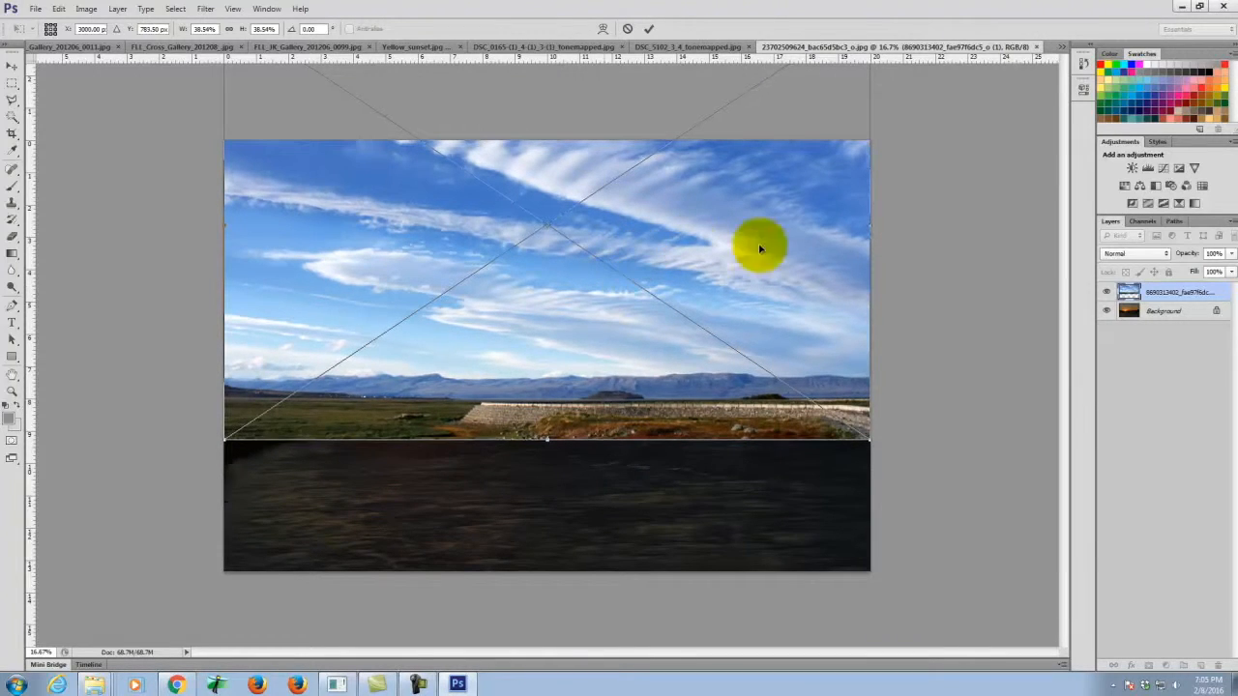
left_click(648, 28)
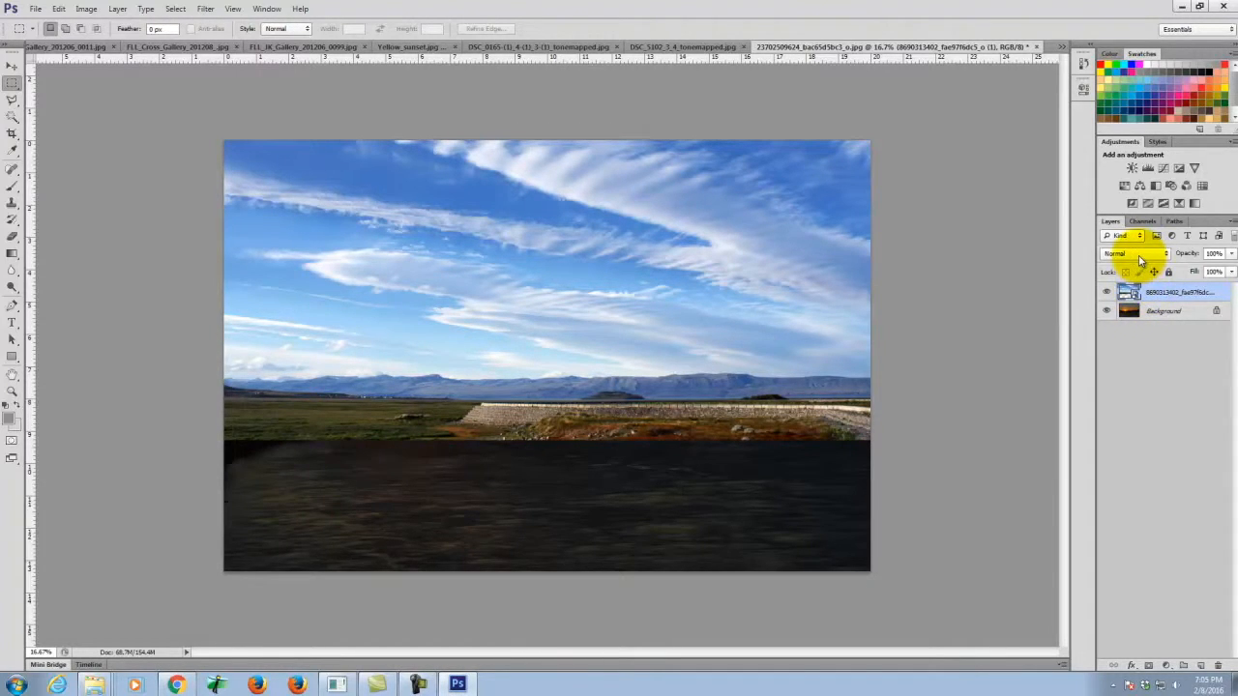
Set the clouds layer's blending mode to Multiply and compare the sunset photo with and without it
left_click(1140, 257)
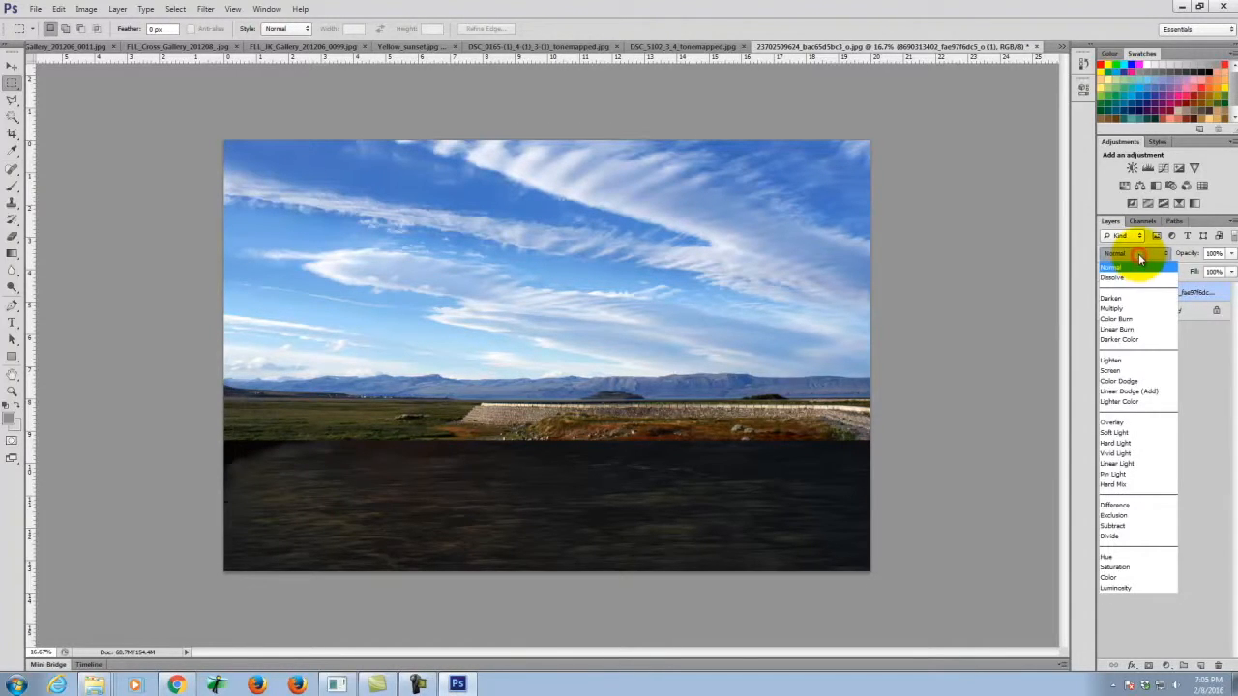
left_click(1118, 310)
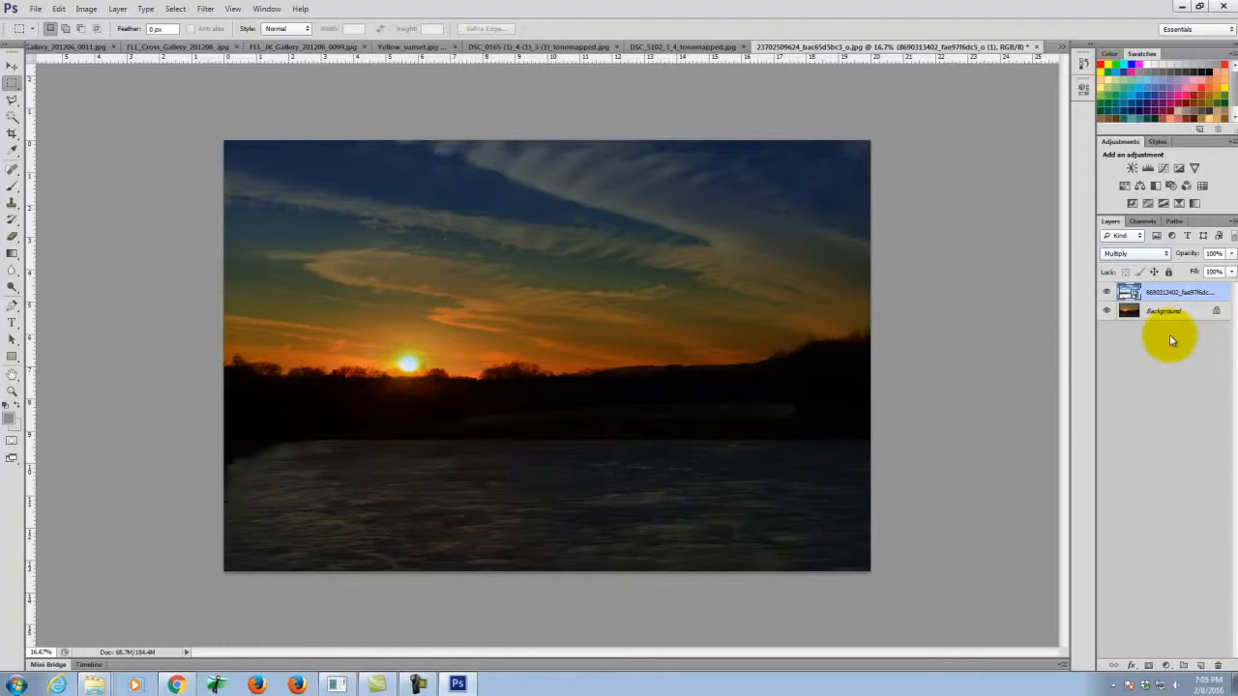
left_click(1107, 293)
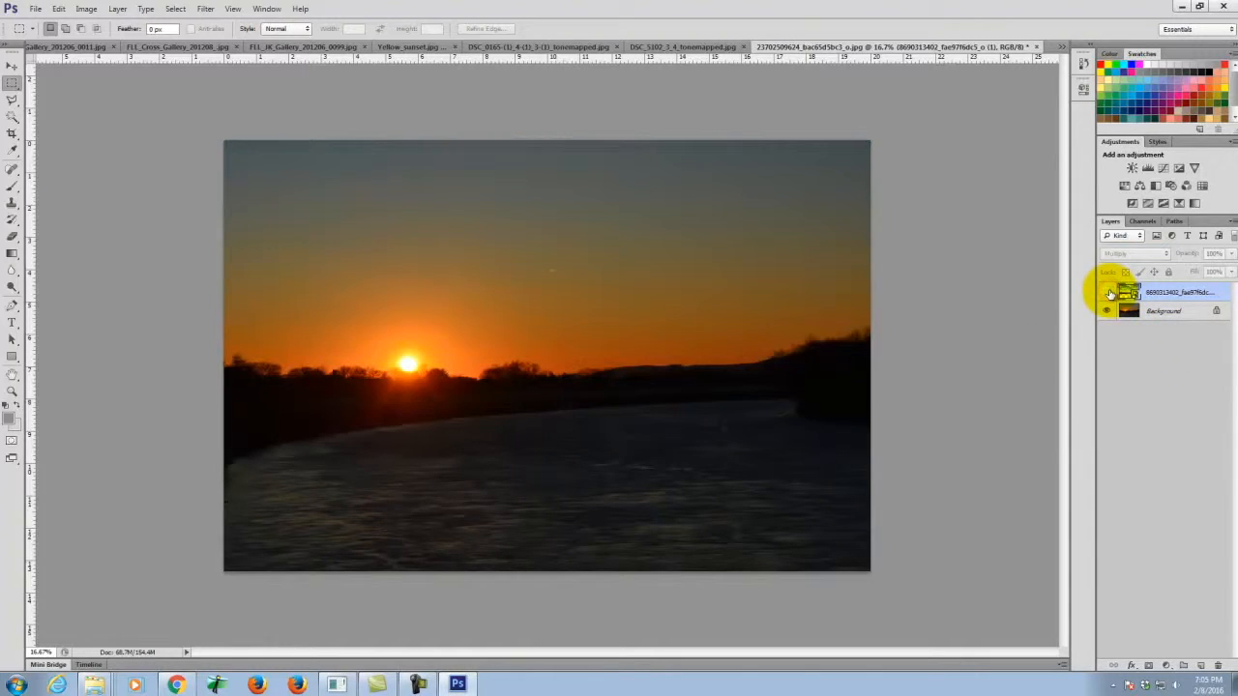
left_click(1110, 292)
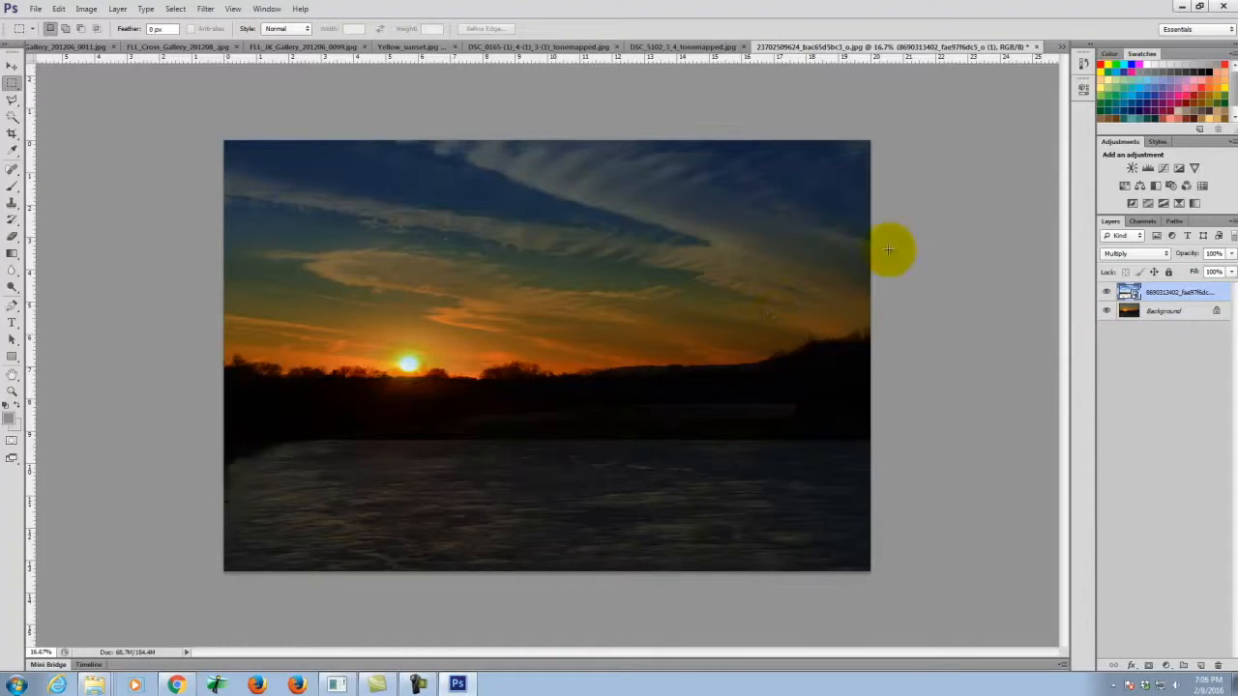
Add a Levels adjustment layer above the clouds and brighten the image by setting the midtone input to 3.12
left_click(145, 9)
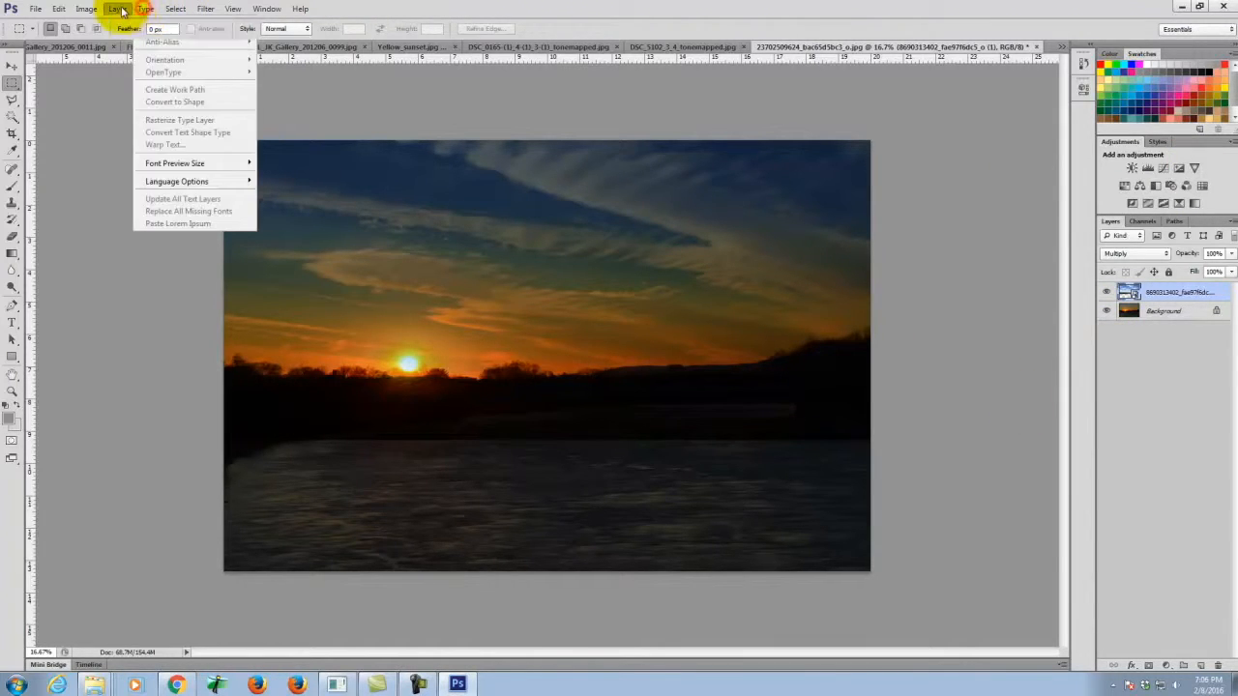
mouse_move(117, 9)
mouse_move(154, 120)
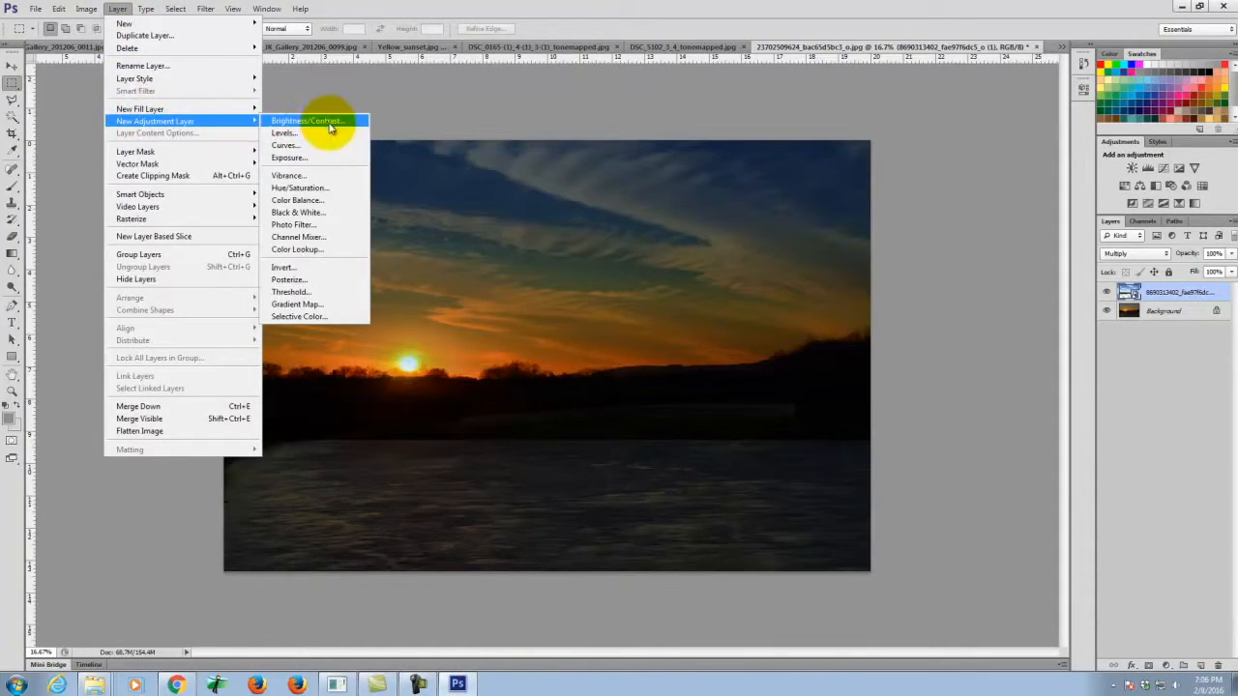
left_click(319, 135)
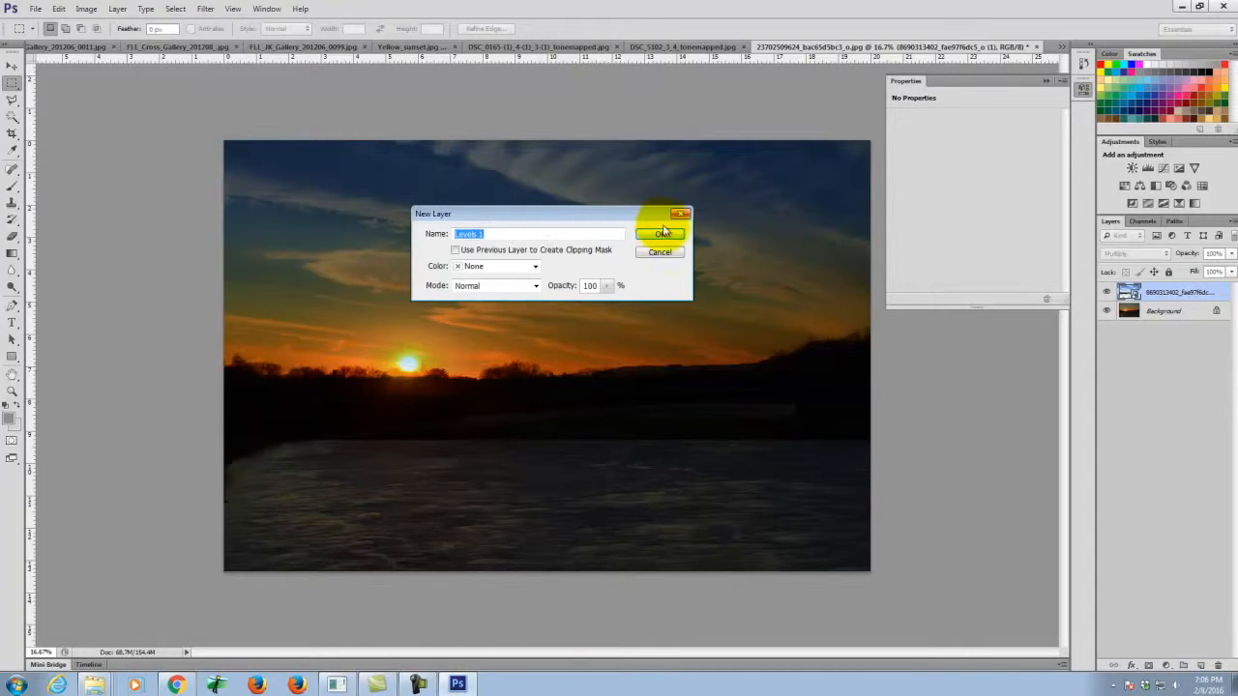
left_click(664, 233)
left_click_drag(982, 217, 929, 223)
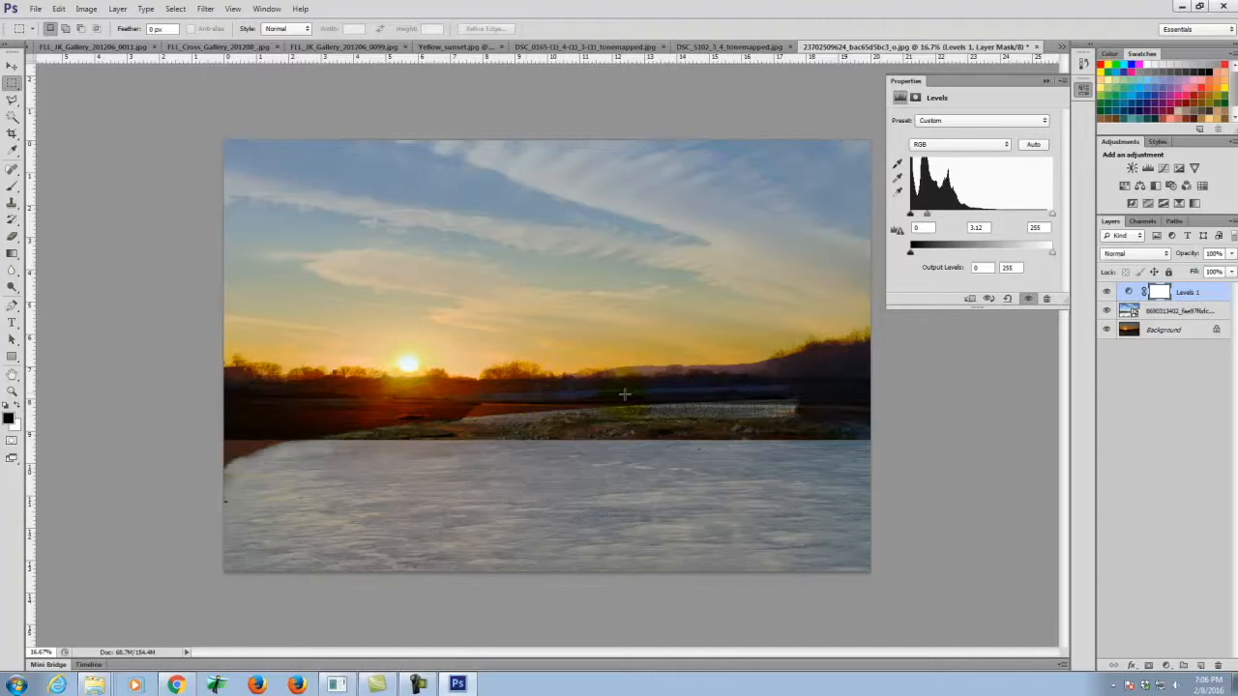
left_click(174, 414)
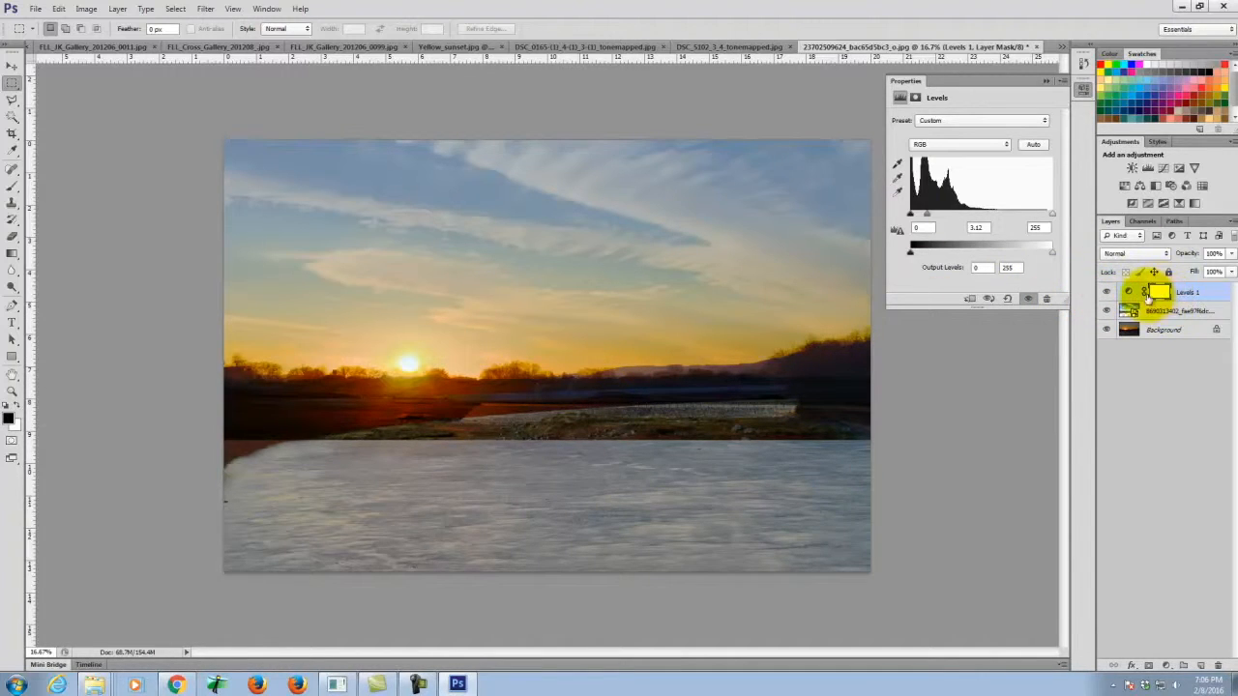
left_click(1046, 83)
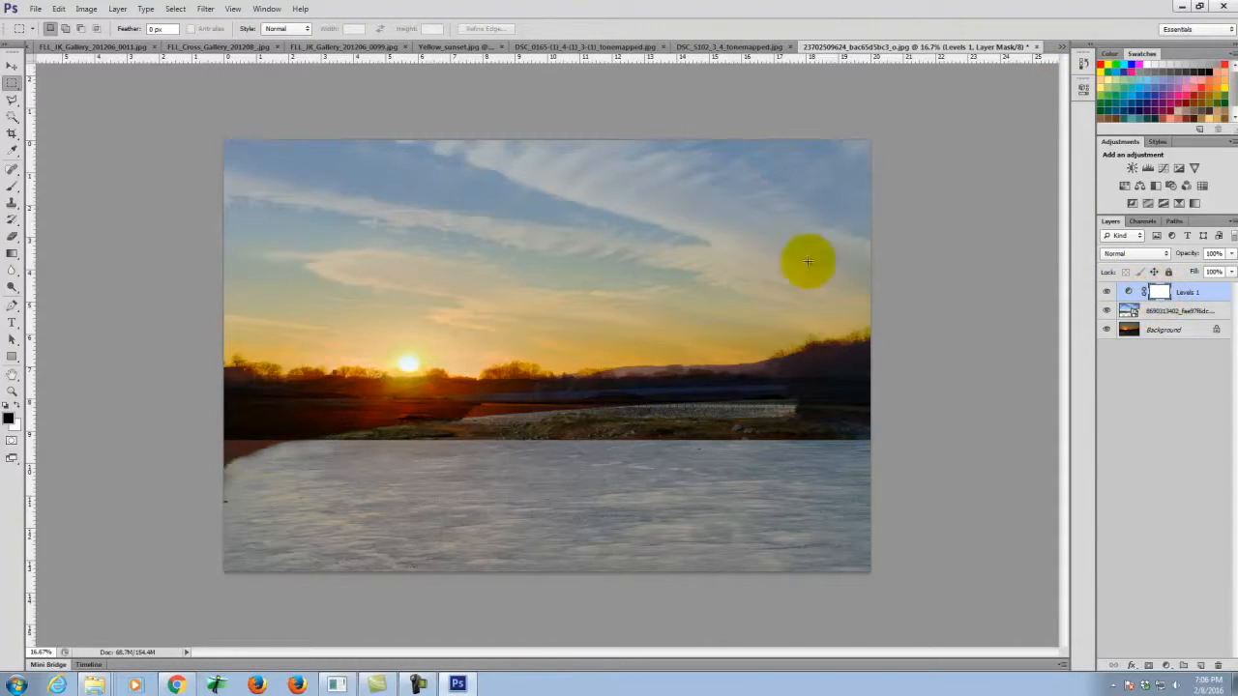
Add a layer mask to the clouds layer and paint it black with the Brush over the clouds photo's land and lower edge
left_click(11, 189)
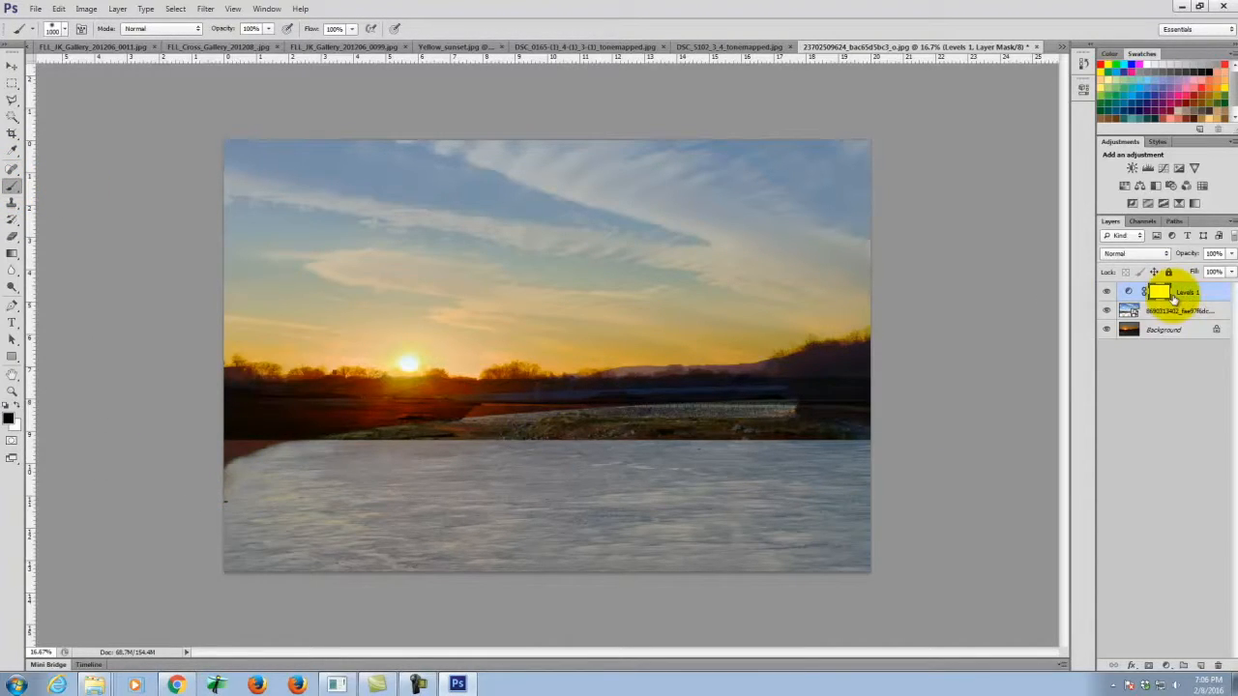
mouse_move(348, 453)
left_mouse_down()
mouse_move(237, 461)
mouse_move(272, 441)
mouse_move(328, 438)
left_mouse_up()
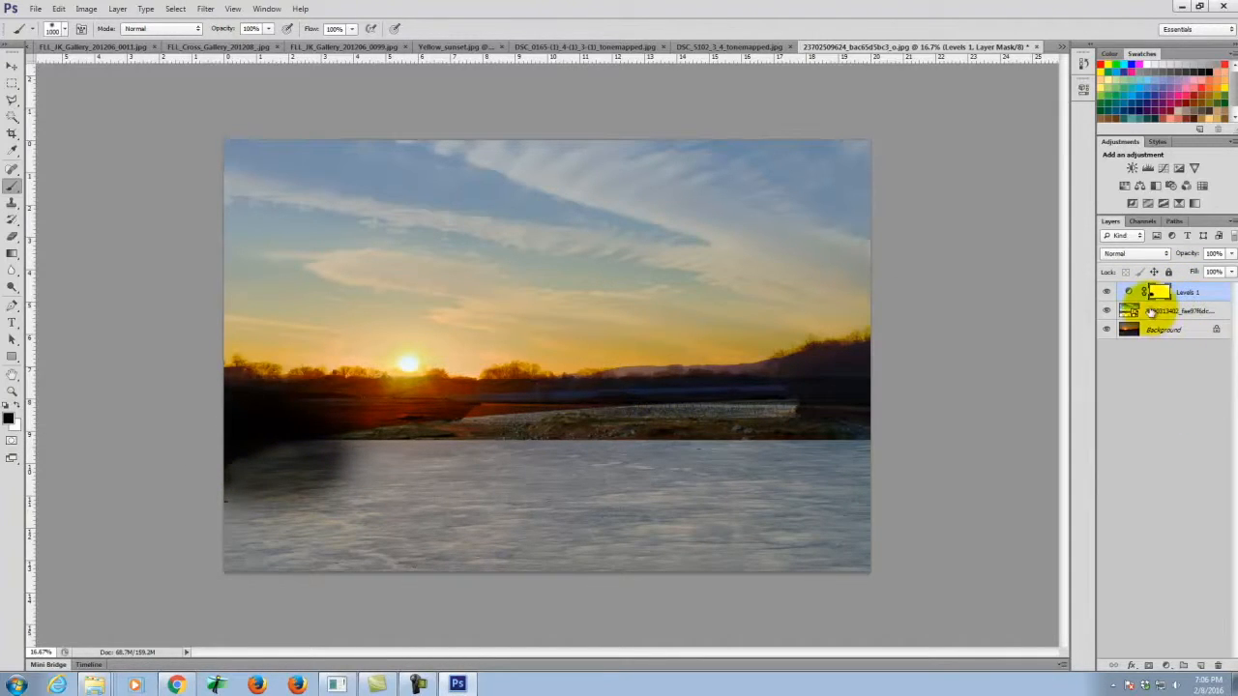
key("ctrl+alt+z")
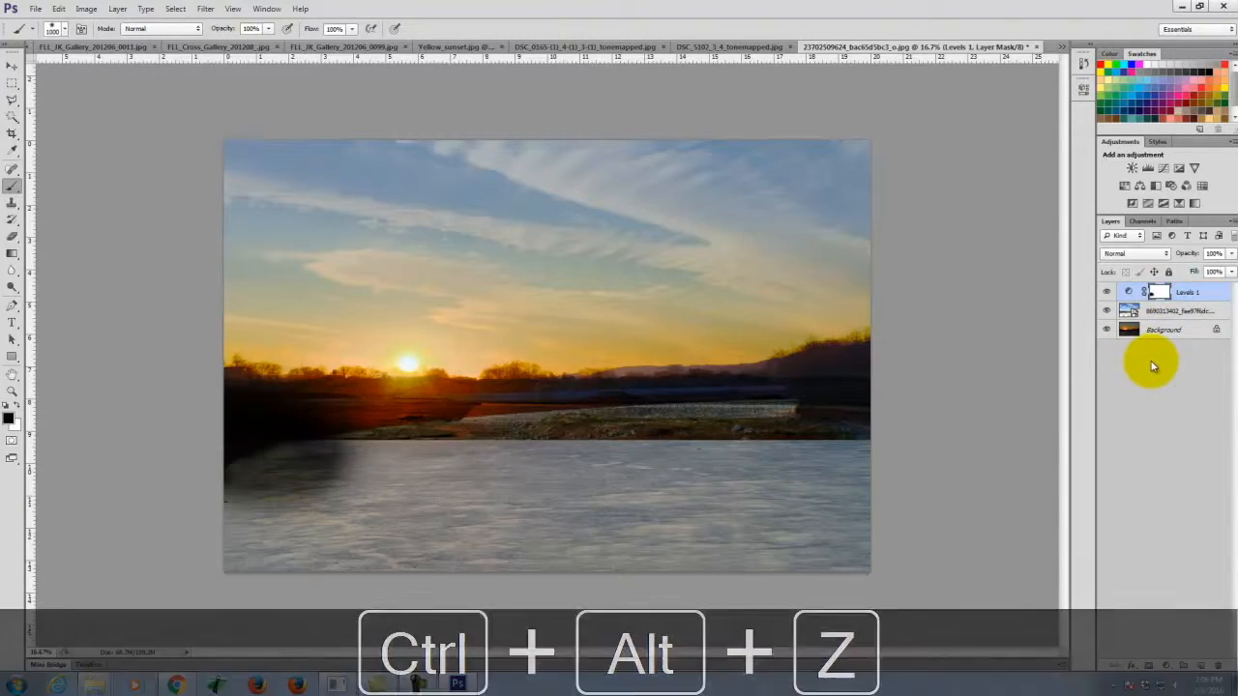
left_click(1134, 310)
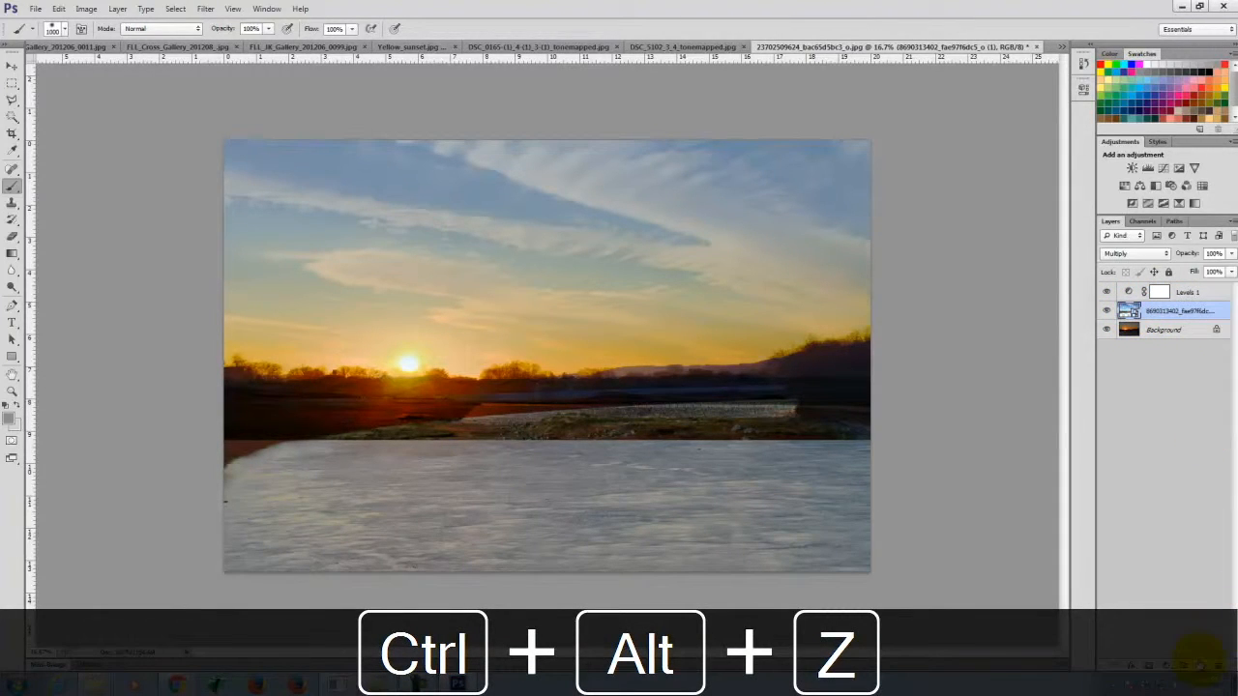
left_click(1148, 666)
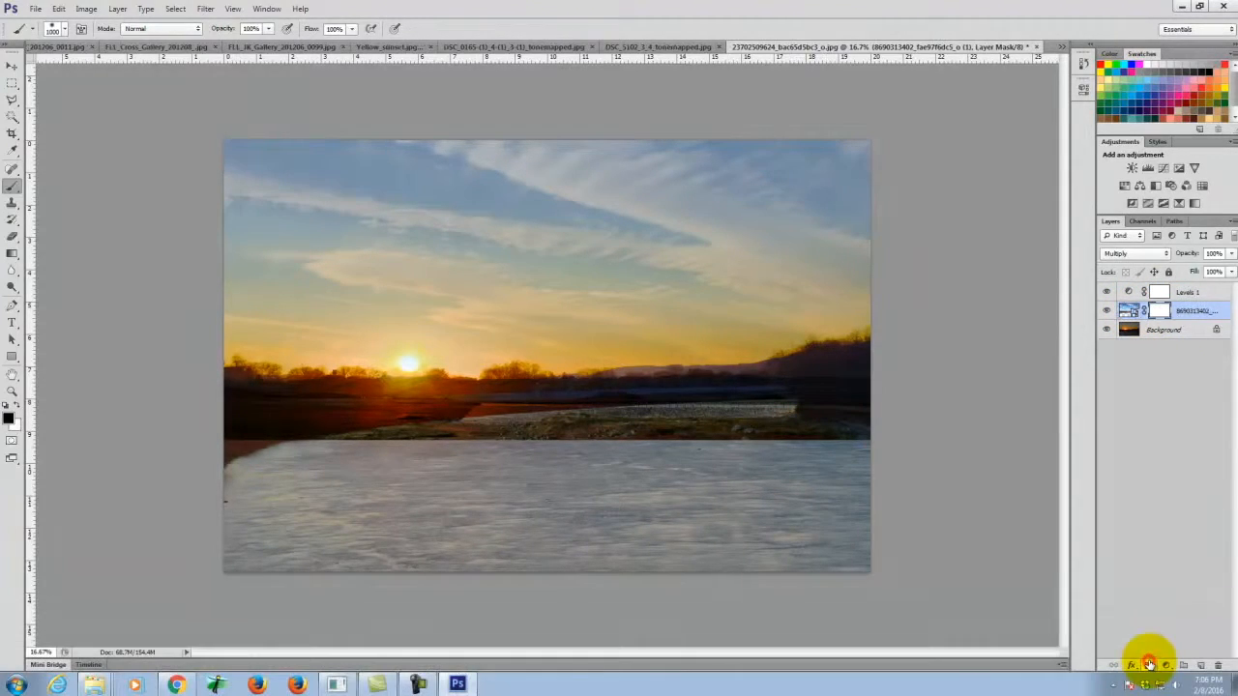
mouse_move(677, 425)
left_mouse_down()
mouse_move(290, 450)
mouse_move(226, 442)
mouse_move(796, 422)
mouse_move(848, 393)
mouse_move(796, 403)
mouse_move(1054, 322)
left_mouse_up()
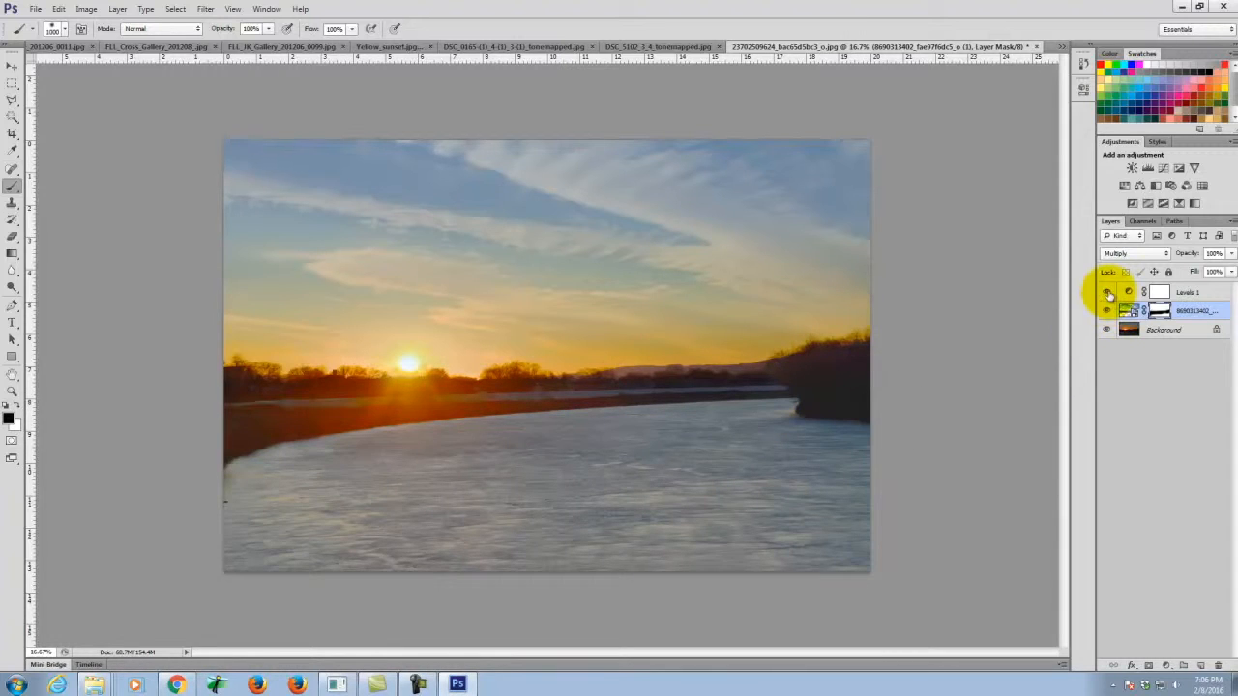
Hide the Levels 1 layer and paint more black on the clouds layer's mask along the riverbank and over the water
left_click(1108, 293)
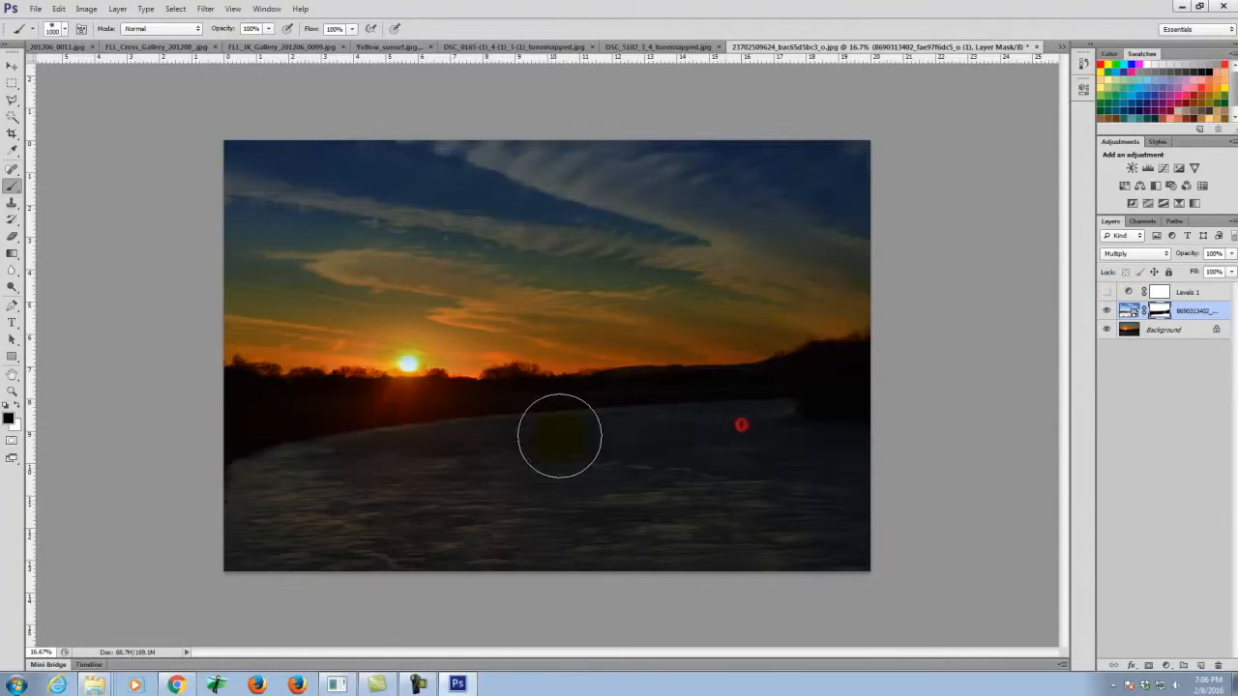
mouse_move(407, 435)
left_mouse_down()
mouse_move(237, 415)
mouse_move(488, 429)
mouse_move(735, 414)
mouse_move(857, 376)
mouse_move(721, 402)
left_mouse_up()
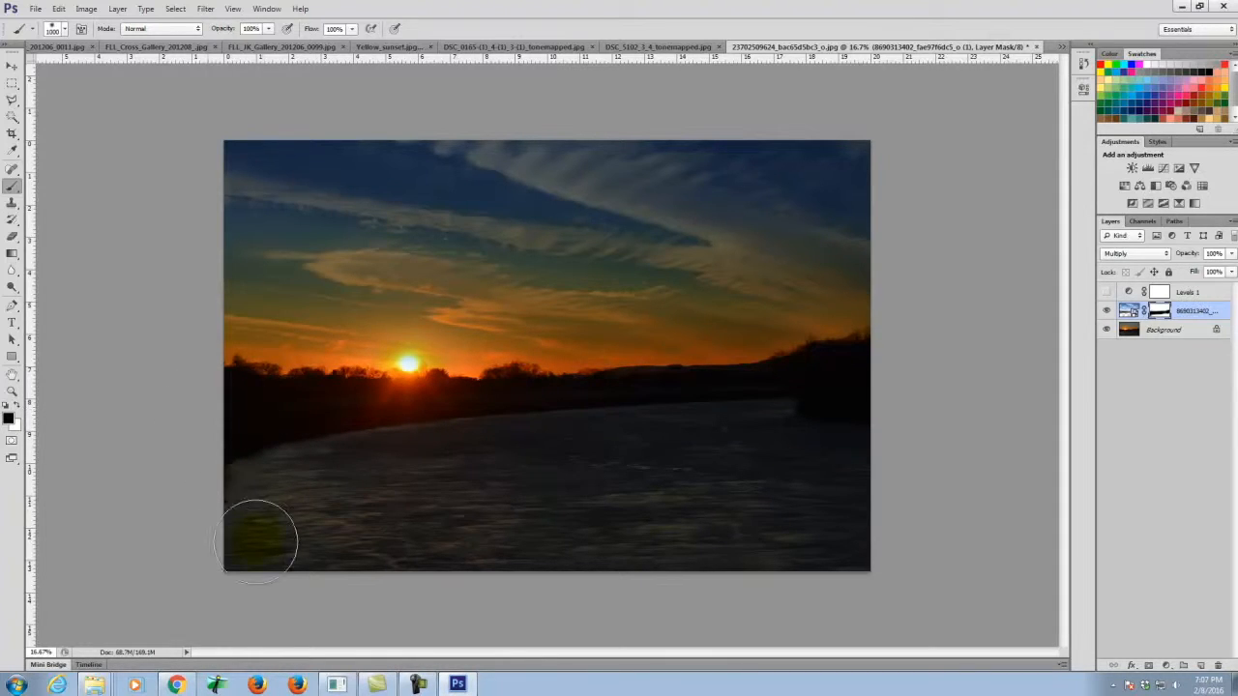
mouse_move(865, 396)
left_mouse_down()
mouse_move(920, 400)
mouse_move(1040, 474)
mouse_move(989, 497)
left_mouse_up()
left_click(373, 215)
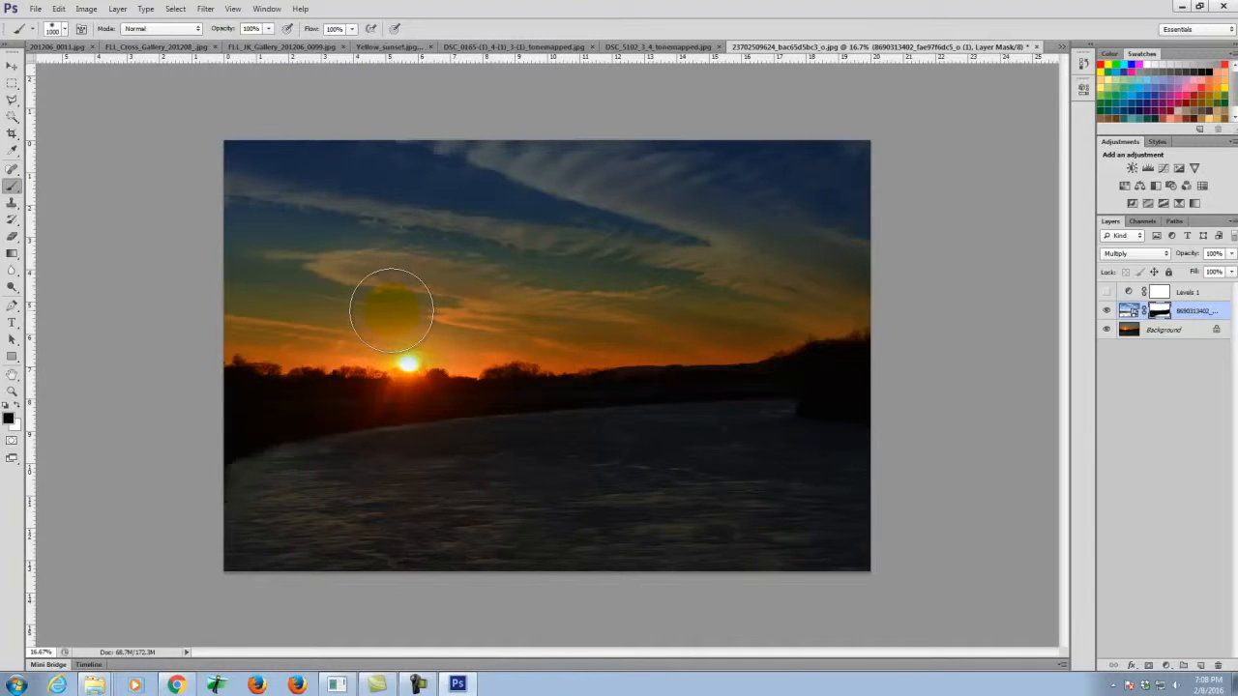
Switch to Chrome and replace the image search for clouds with "photoshop retouch before after"
left_click(177, 684)
scroll(774, 331, "up", 15)
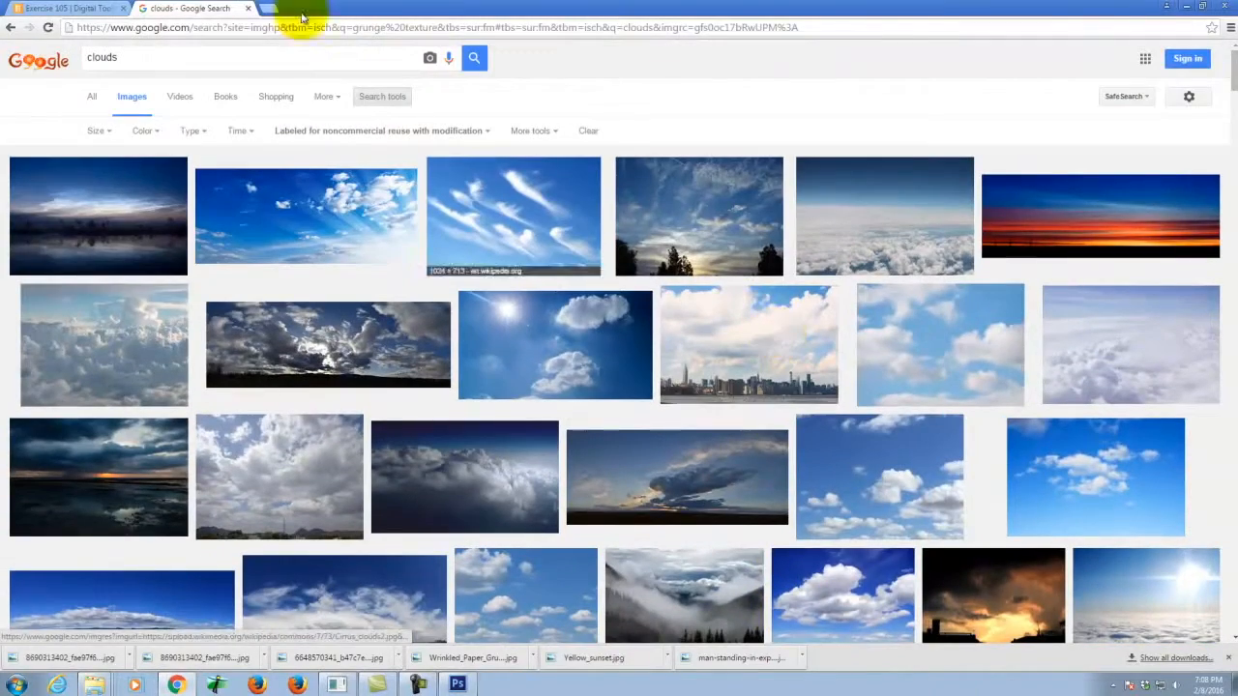
double_click(165, 61)
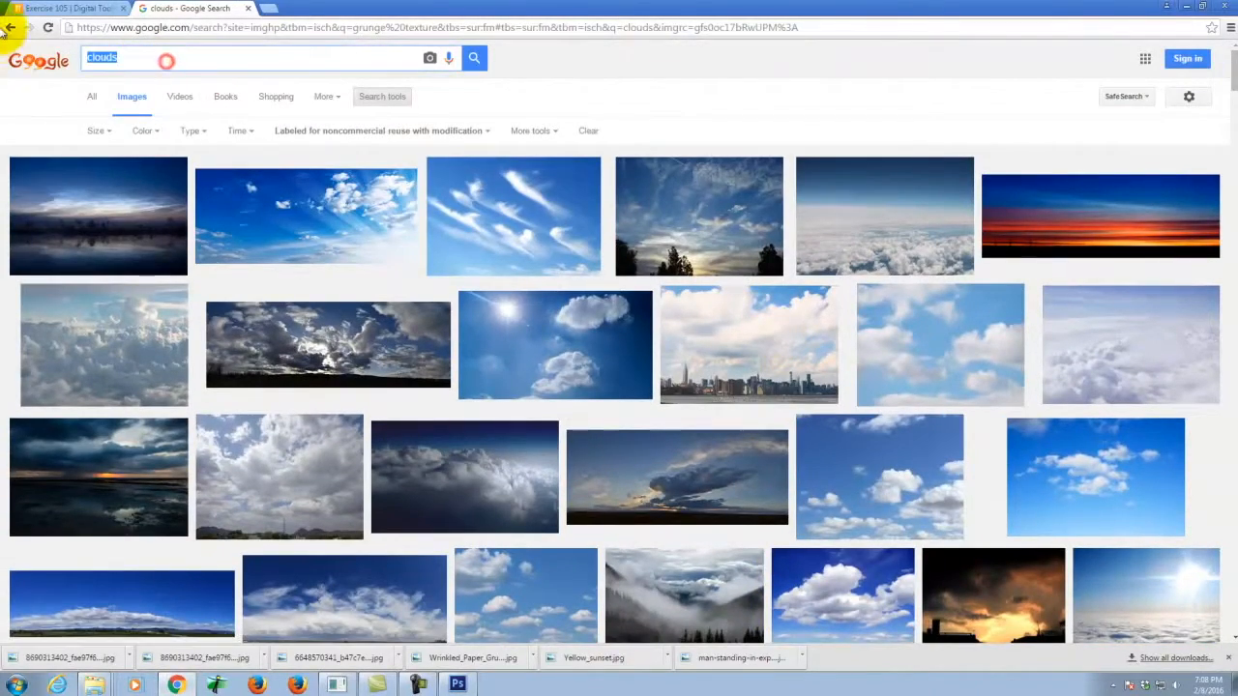
type("photos")
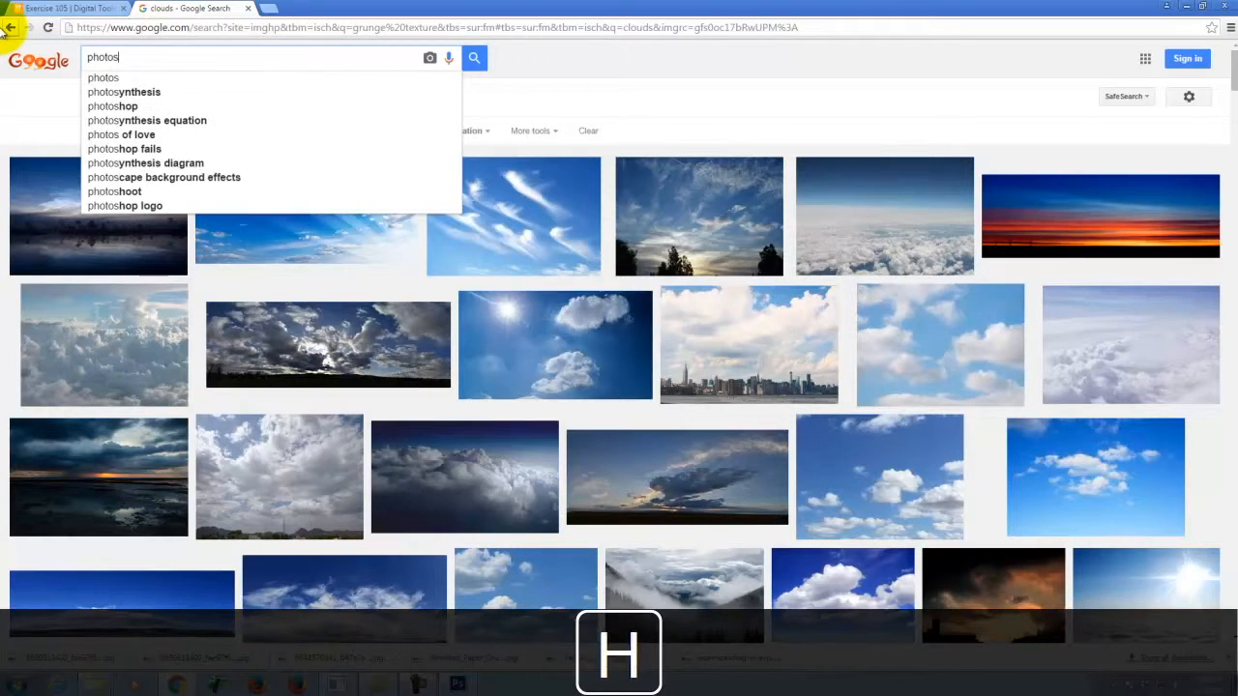
type("hop retourchin")
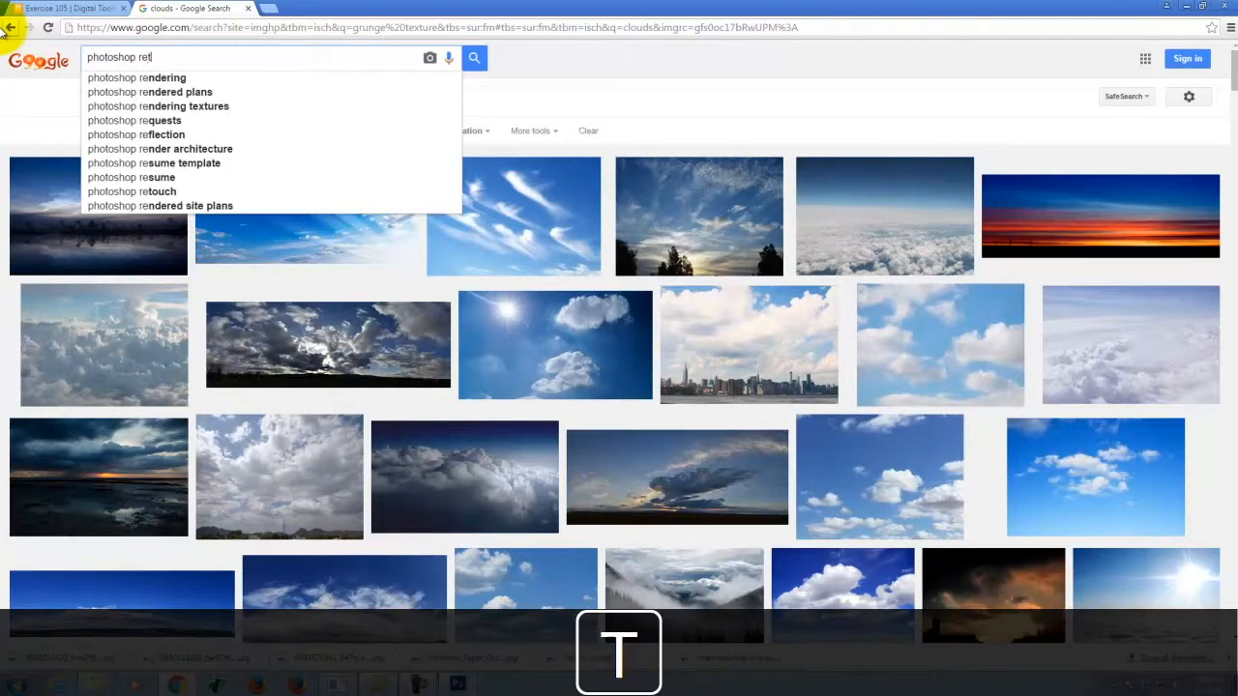
key("BackSpace")
key("BackSpace")
key("BackSpace")
key("BackSpace")
key("BackSpace")
key("BackSpace")
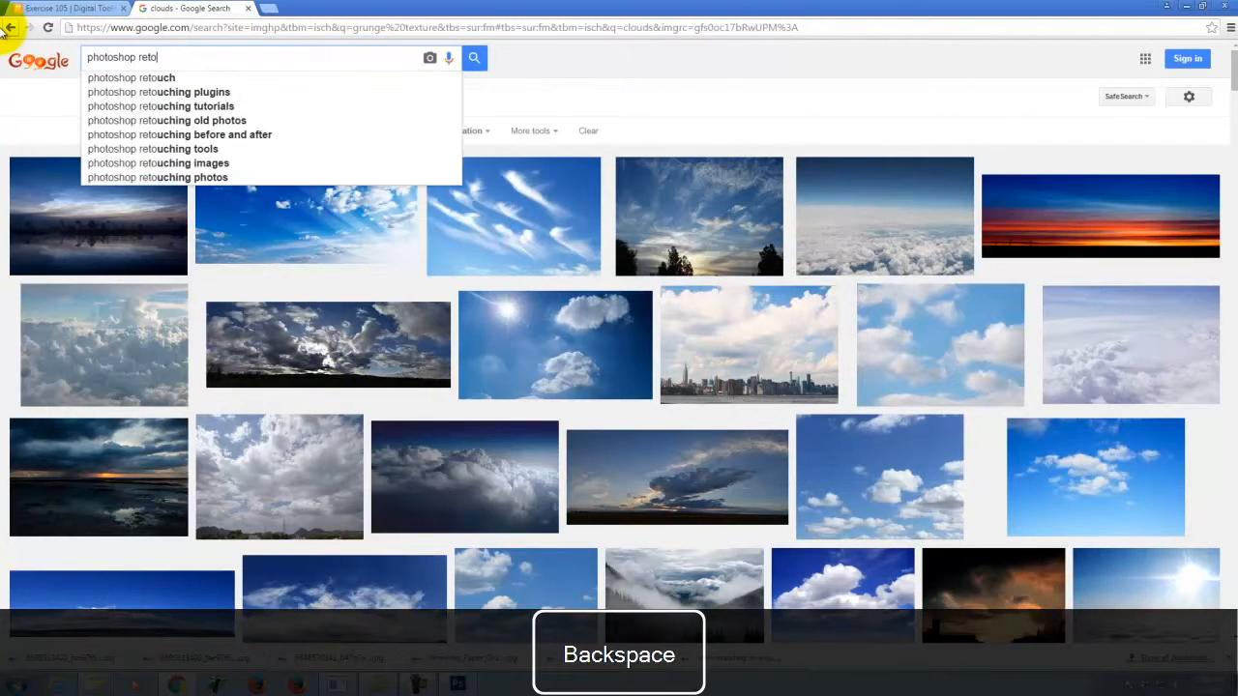
type("uch")
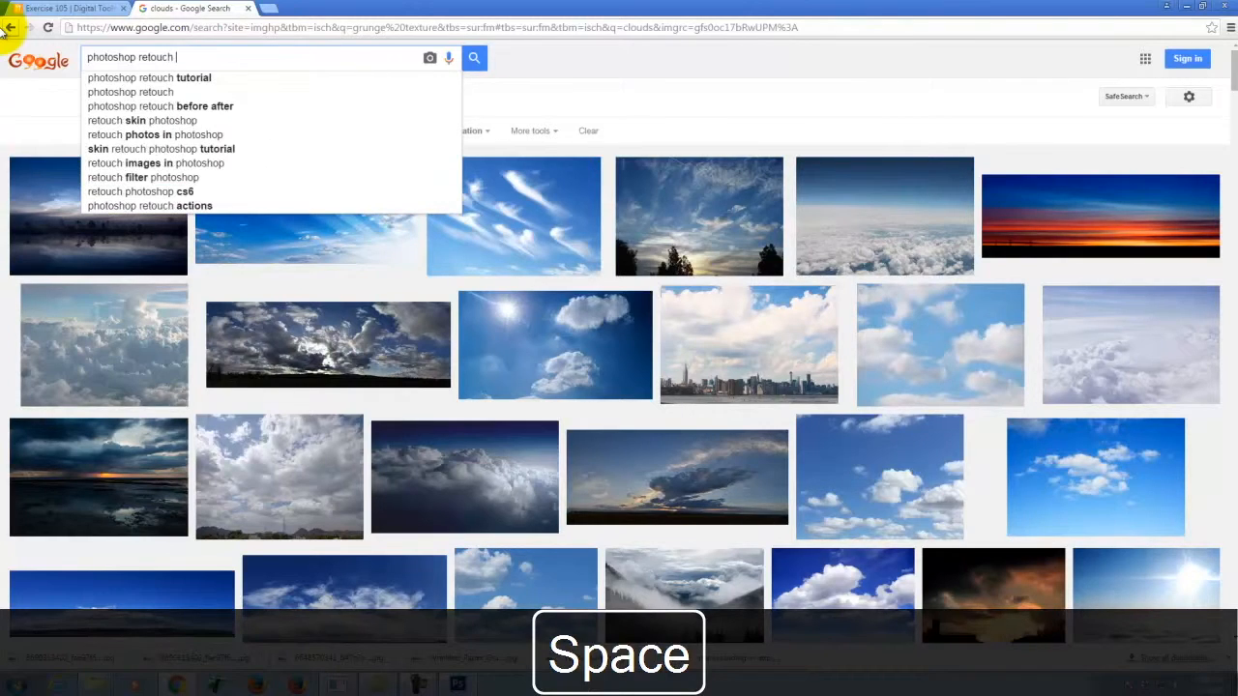
key("Down")
key("Down")
key("Down")
key("Down")
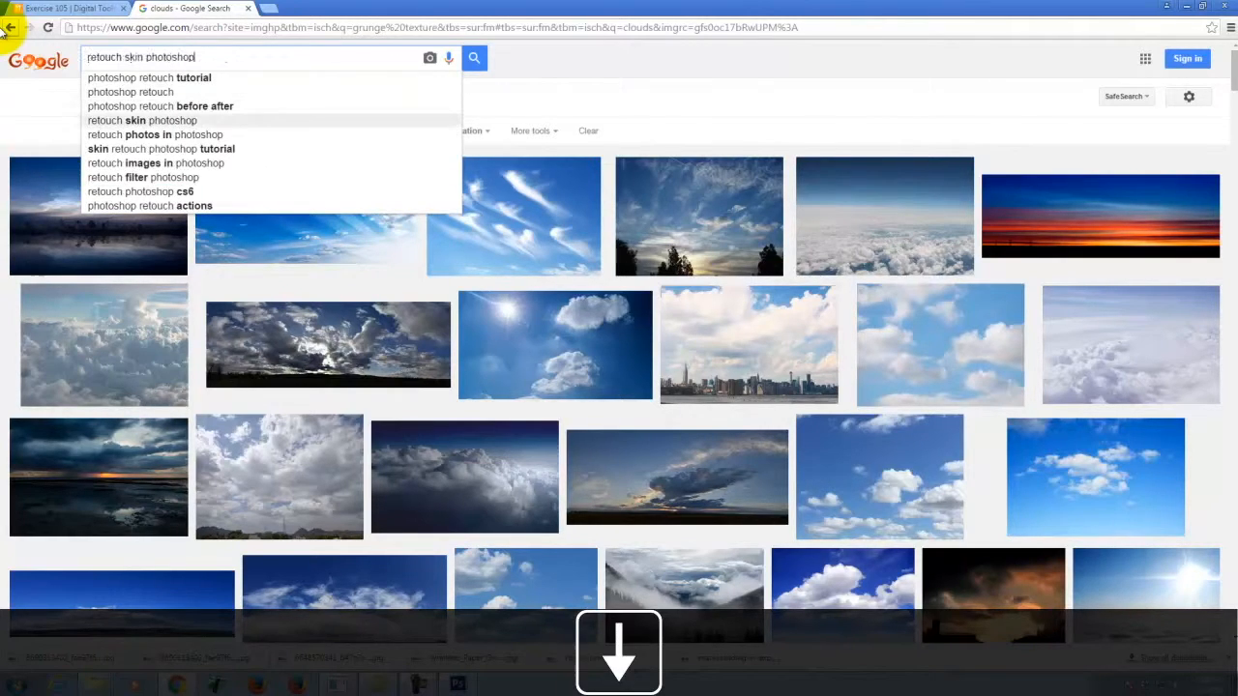
left_click(235, 106)
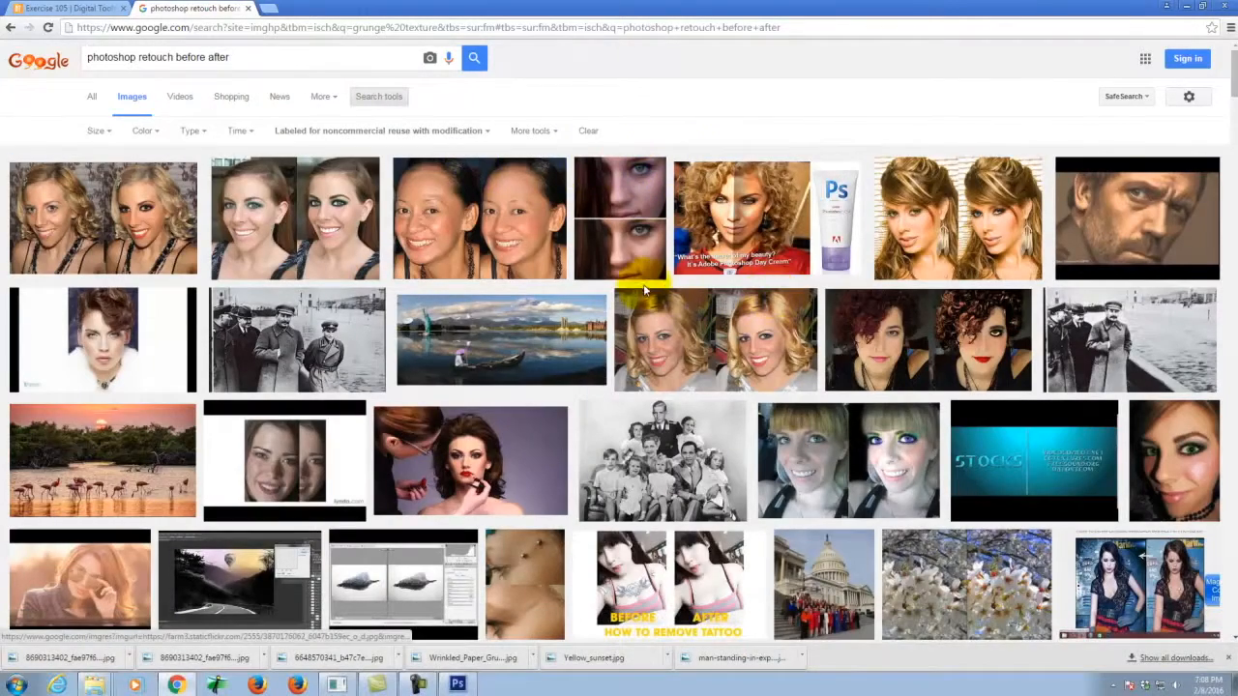
Preview three before-and-after portrait retouches from the first row of results, ending with "Makeover – Before and after"
left_click(136, 215)
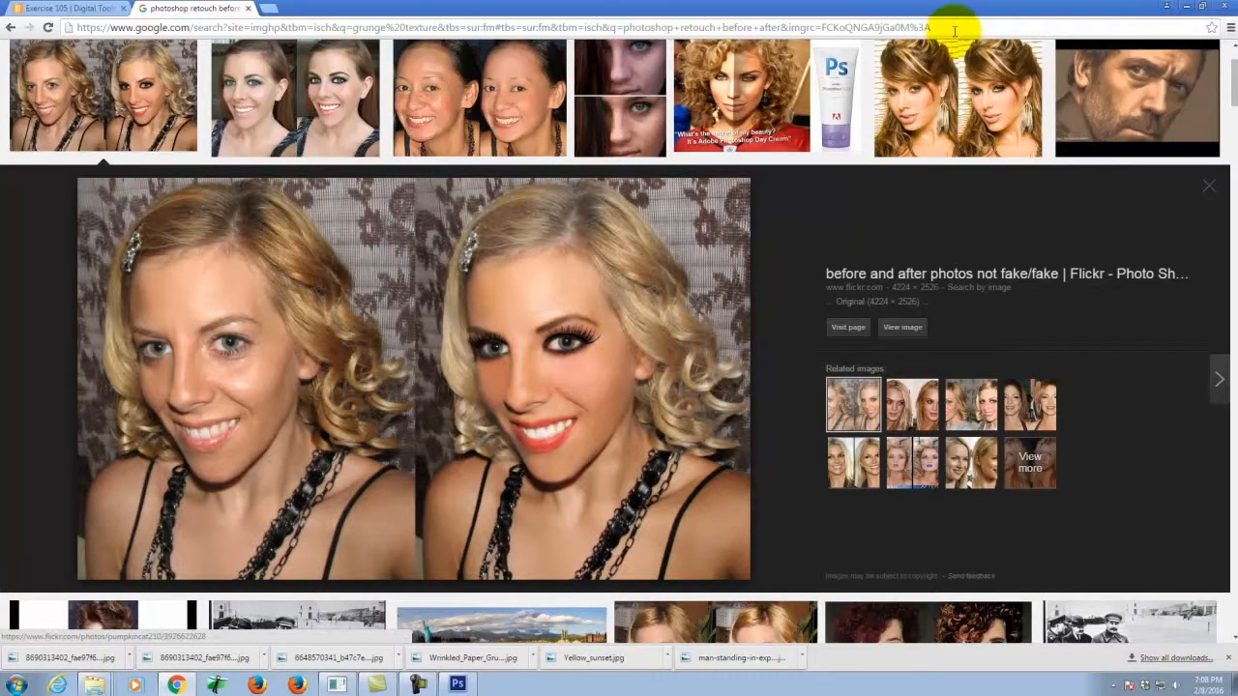
left_click(986, 119)
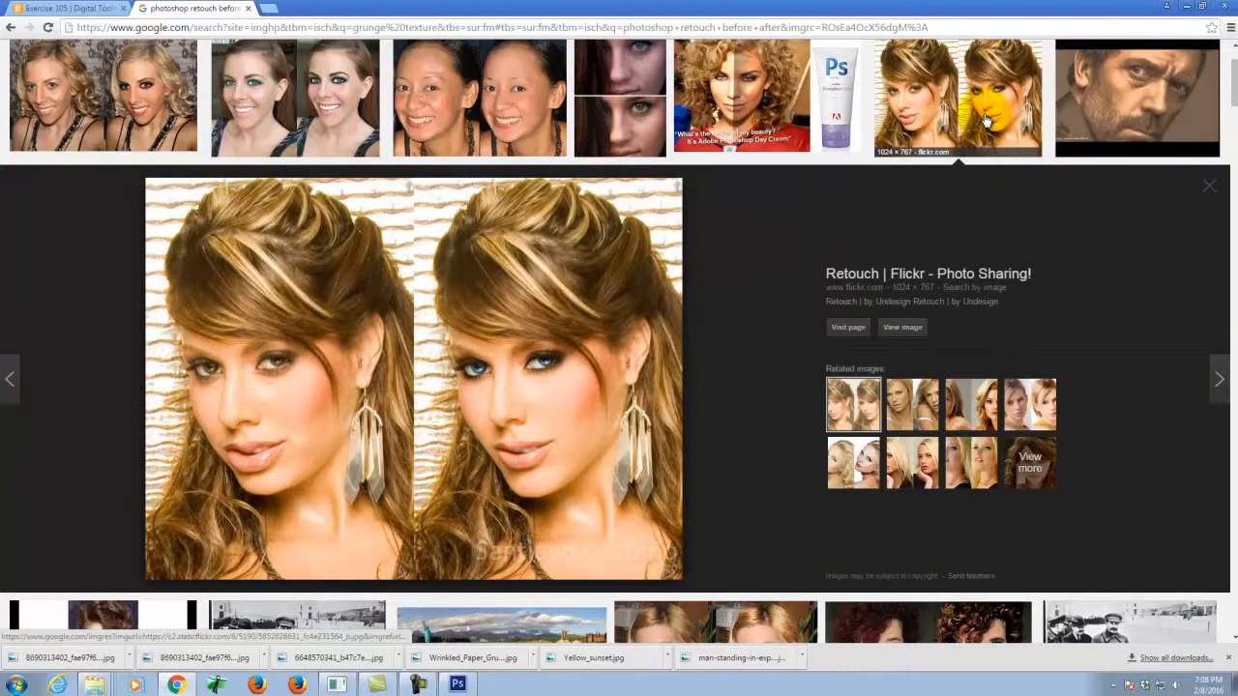
left_click(507, 104)
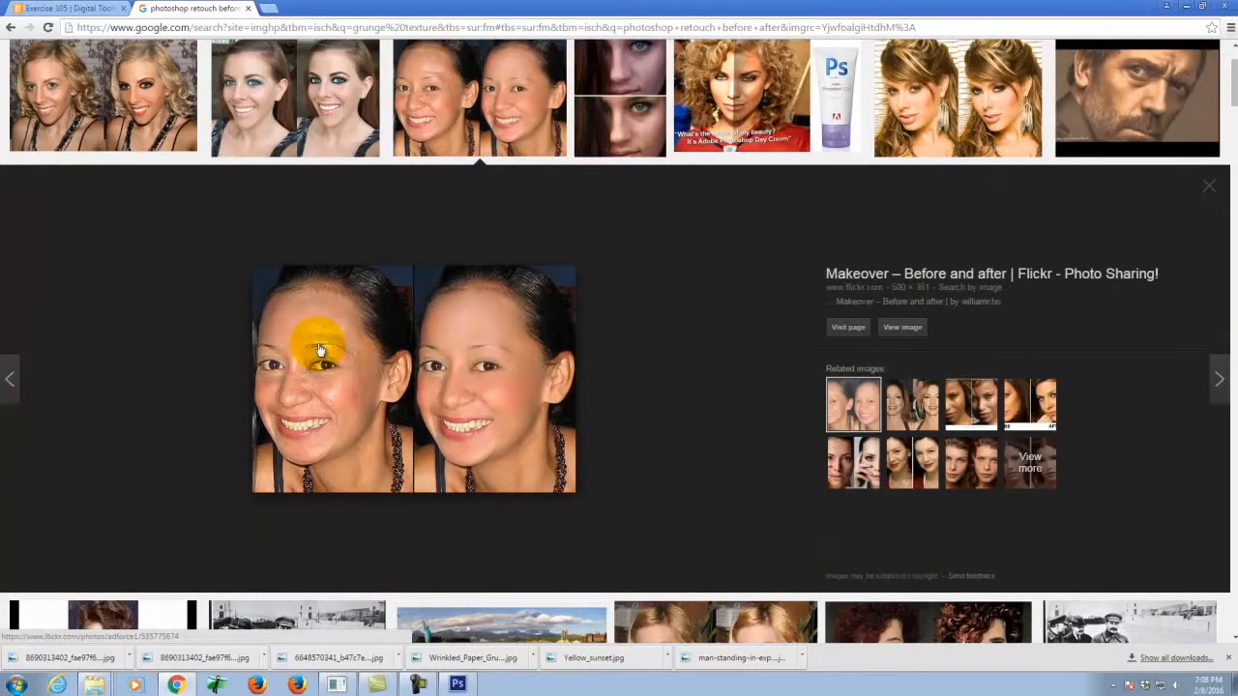
Look further through the retouching results and preview "My Alice in Wonderland Rendition"
scroll(525, 326, "down", 4)
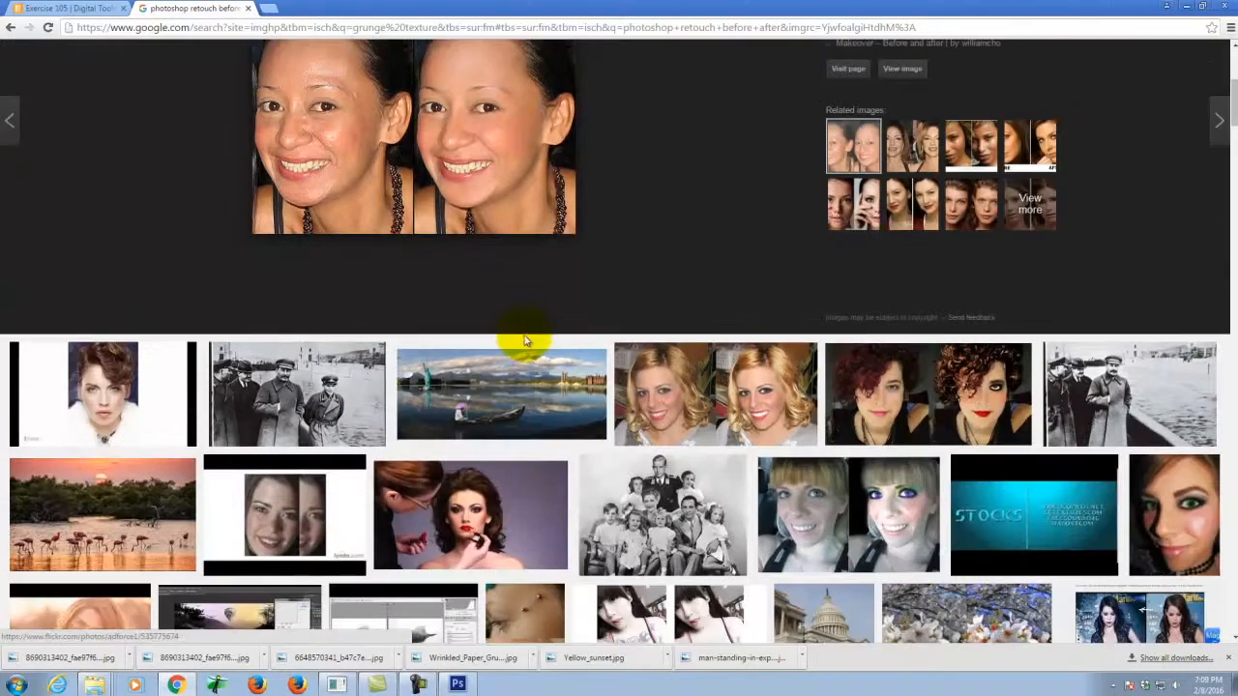
scroll(358, 440, "down", 2)
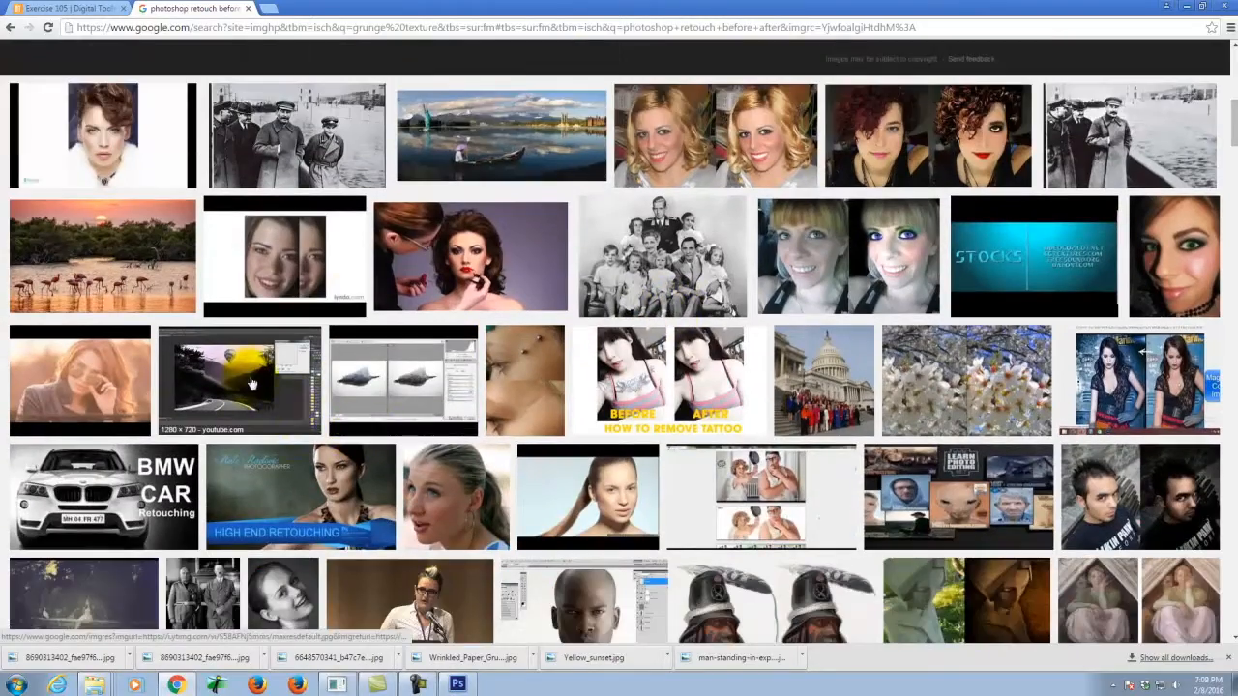
scroll(465, 386, "down", 2)
scroll(694, 390, "down", 5)
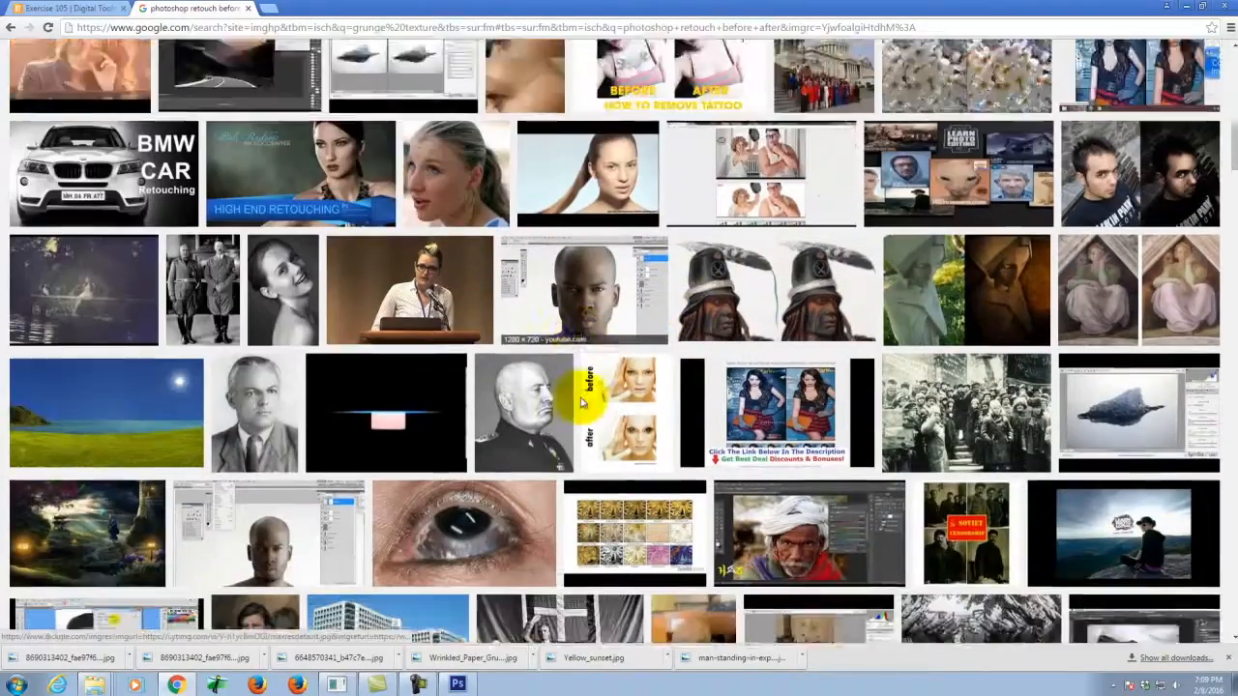
scroll(667, 404, "down", 2)
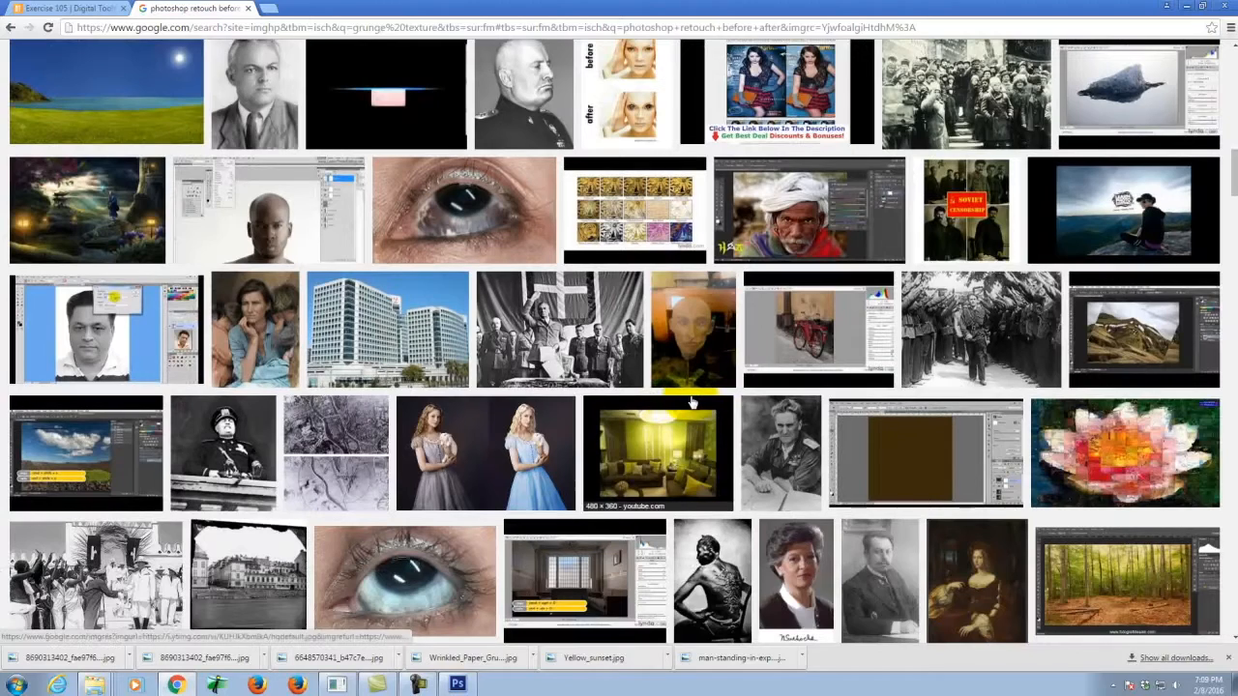
left_click(520, 450)
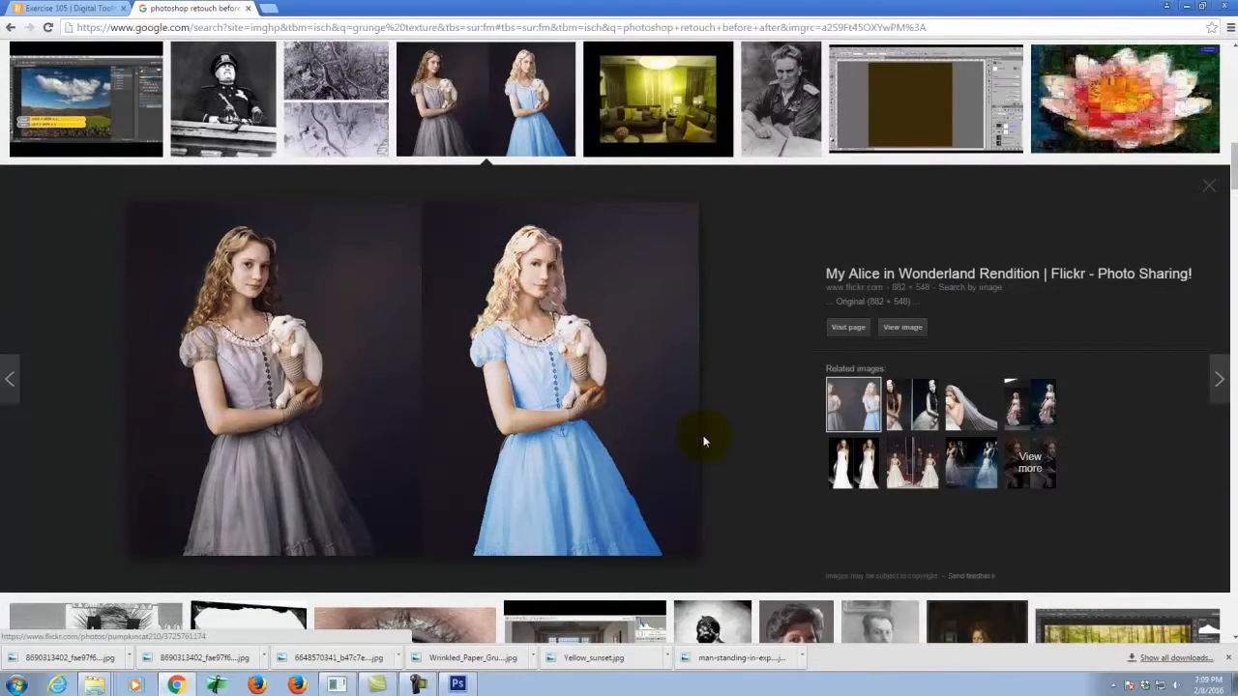
Examine the remaining retouching results, go back to the start of the list, and return to Photoshop
scroll(667, 386, "down", 3)
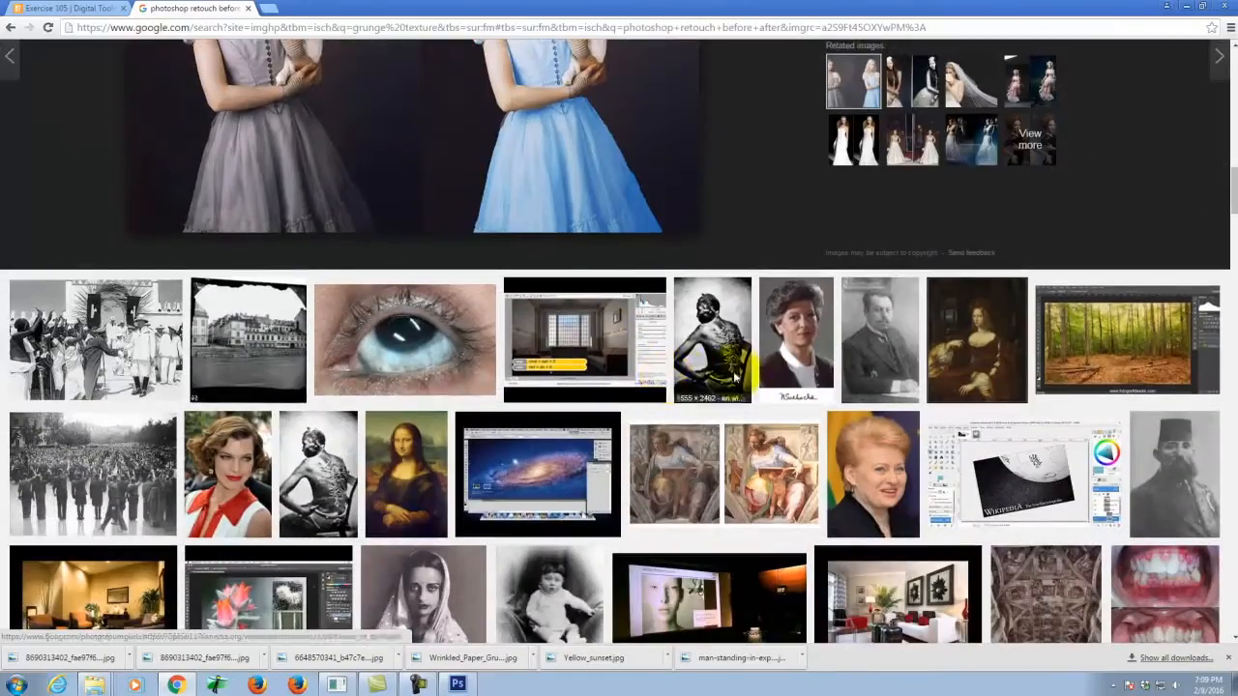
scroll(693, 321, "down", 2)
scroll(692, 320, "down", 1)
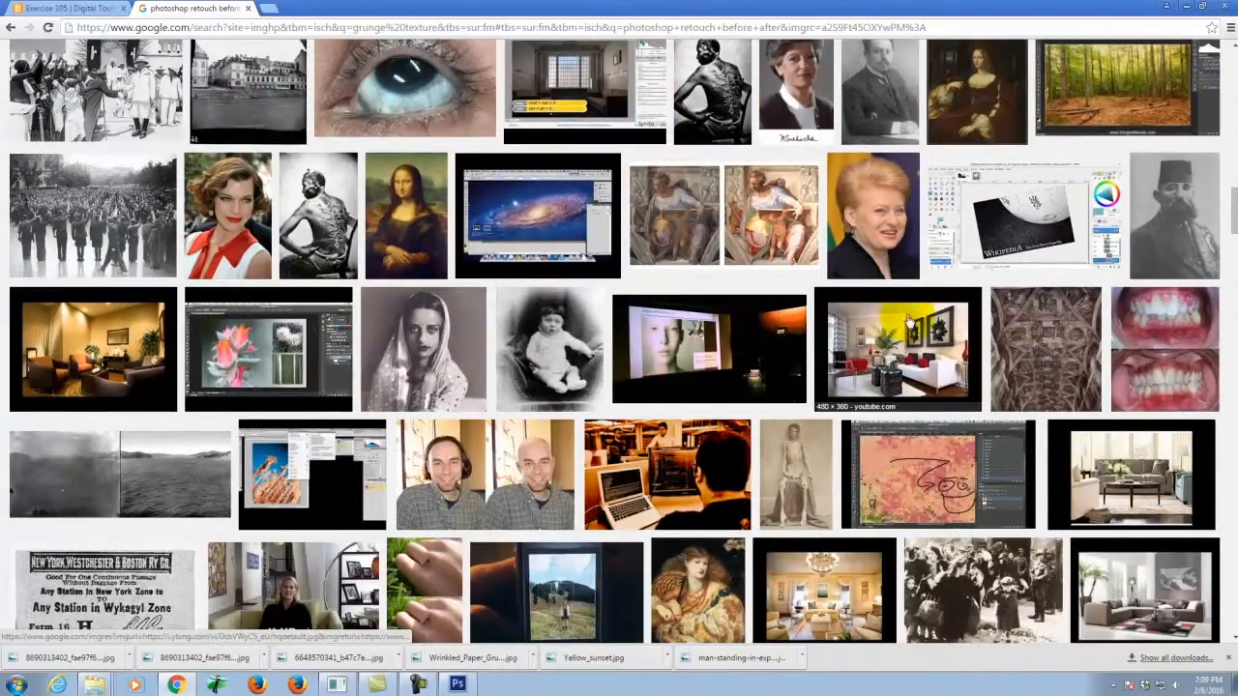
scroll(905, 322, "down", 2)
scroll(905, 322, "down", 2)
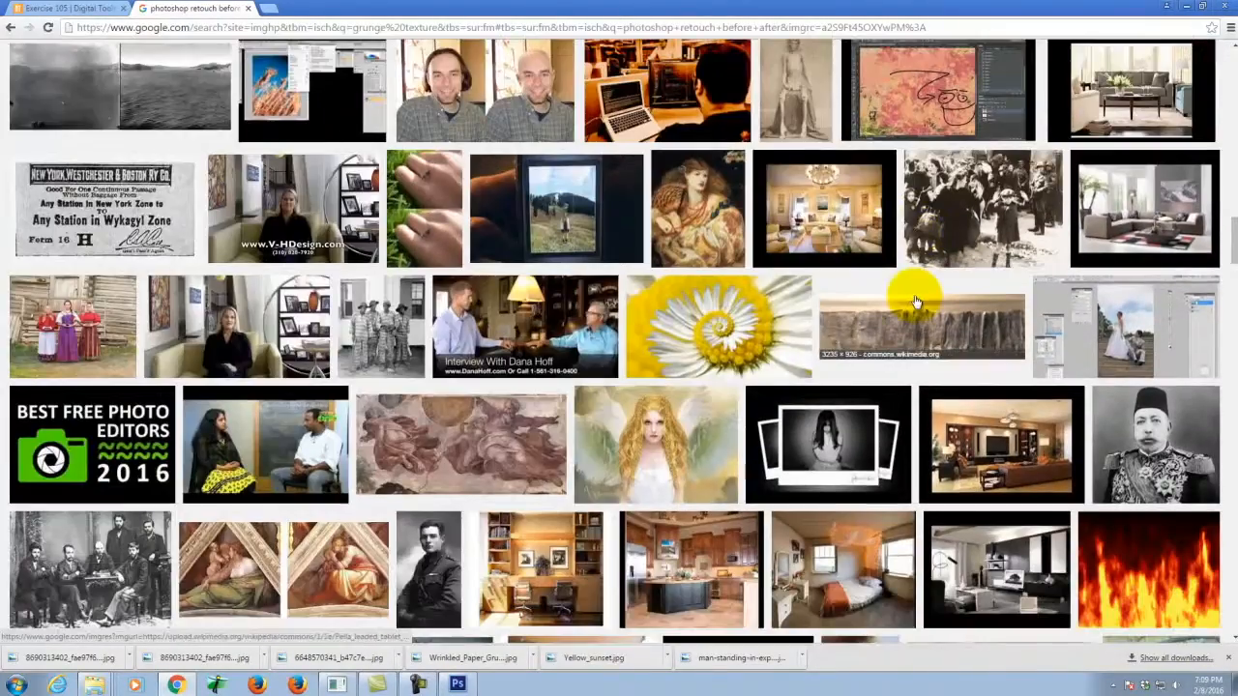
scroll(915, 296, "up", 5)
scroll(920, 299, "up", 15)
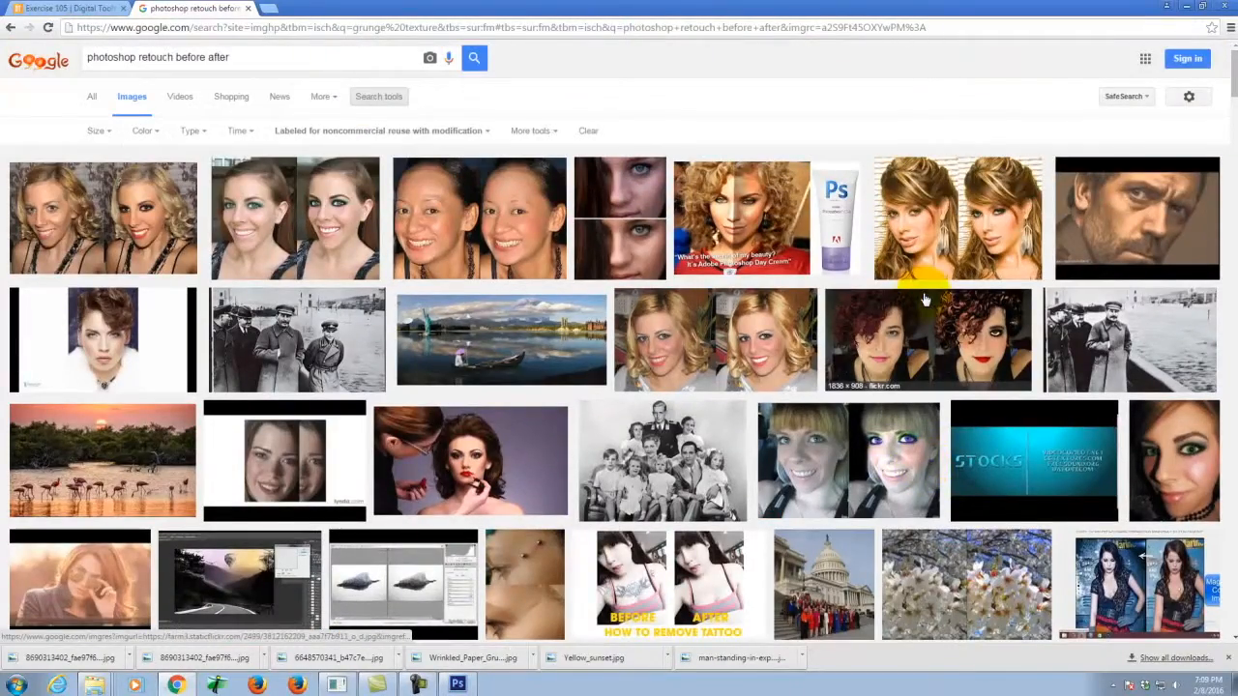
left_click(1186, 9)
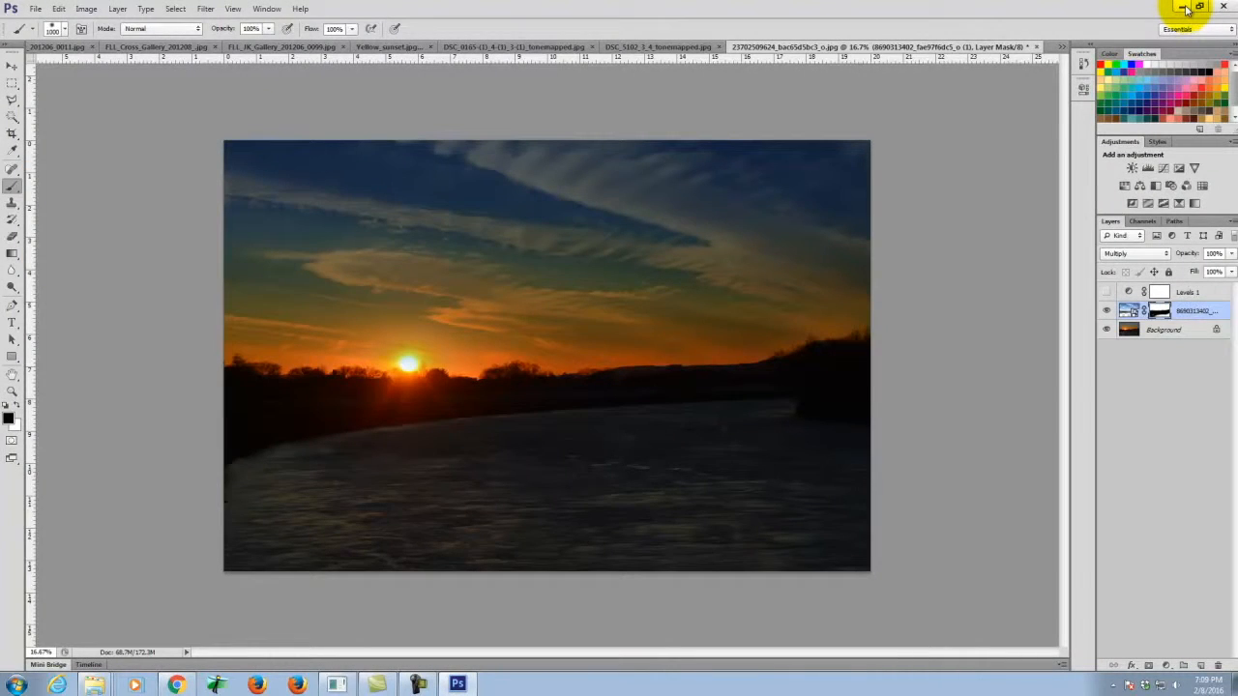